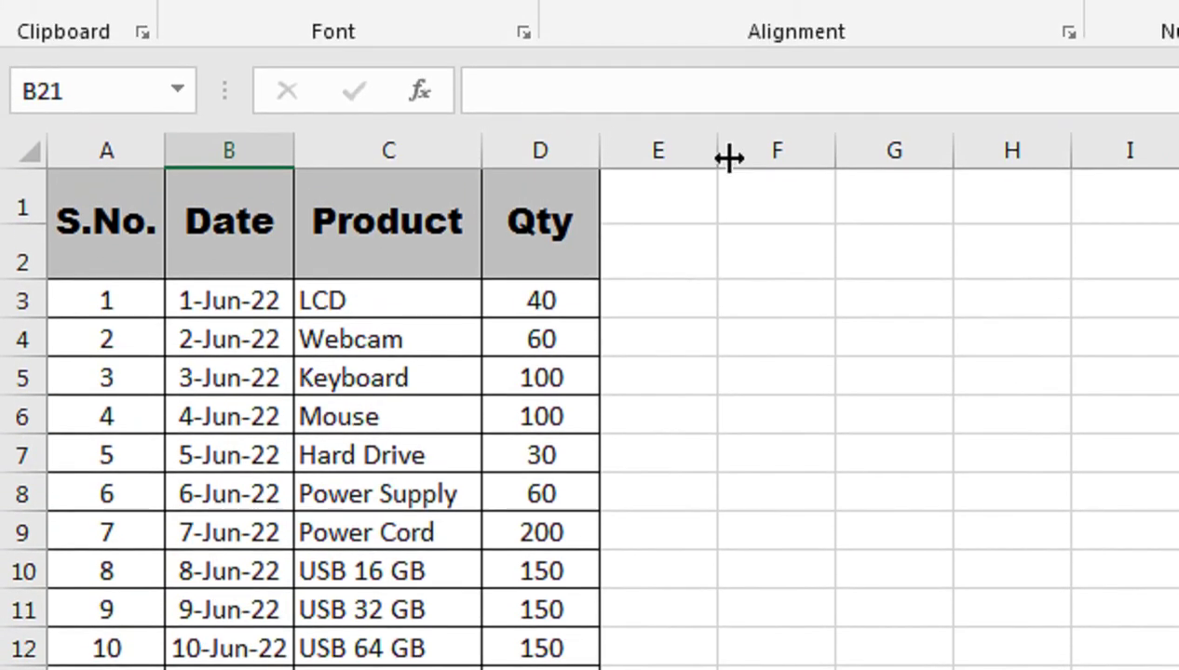
- Widen column E on the Purchase sheet and merge and center cells E1:E2
left_click_drag(717, 28, 855, 29)
left_click_drag(730, 213, 724, 252)
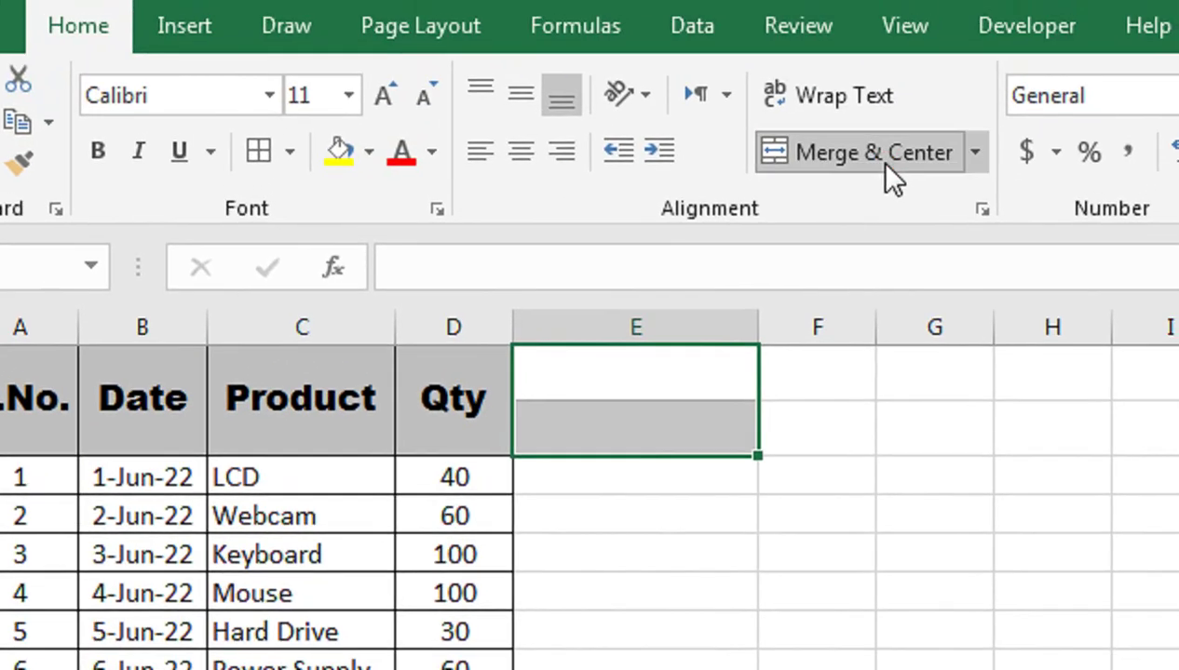
left_click(936, 60)
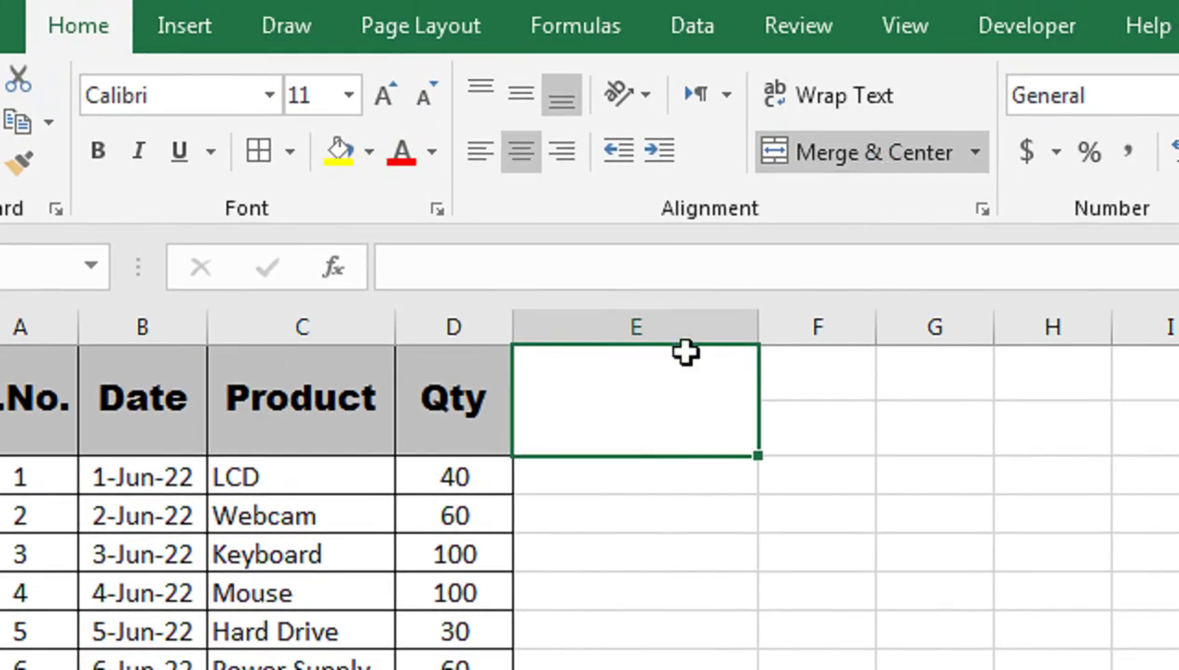
- Enter the heading RATE in the merged cell E1
type("TR")
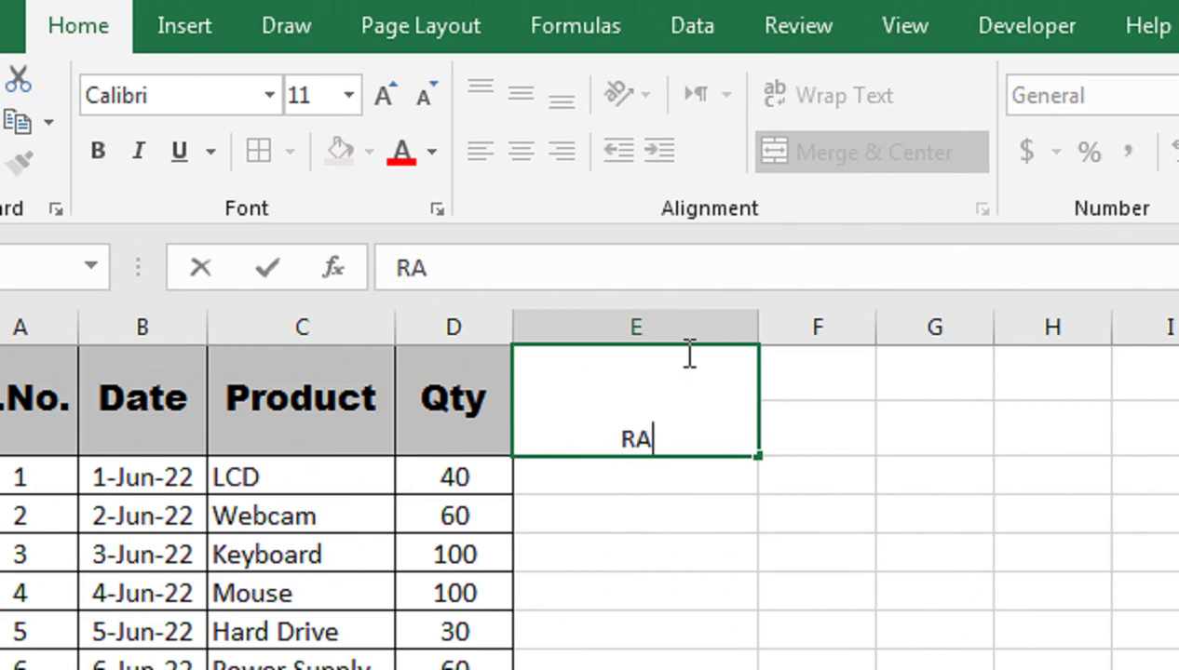
type("TE")
key("ctrl+Return")
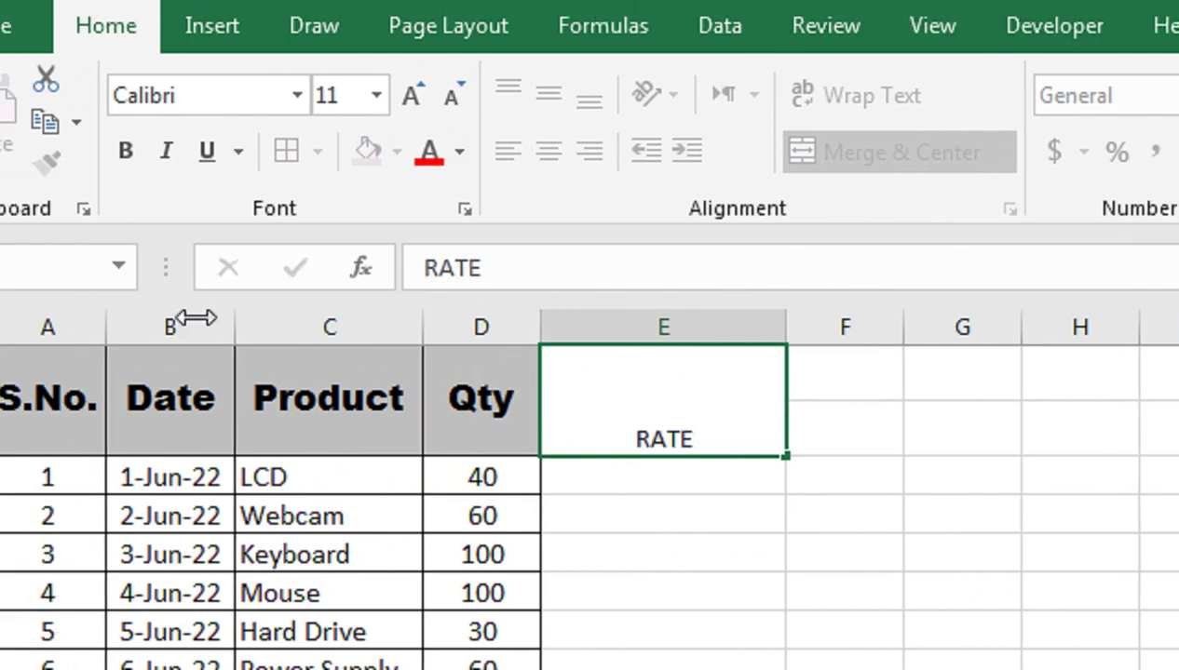
- Copy the Qty heading's formatting onto the RATE heading with the Format Painter
left_click(540, 398)
left_click(691, 410)
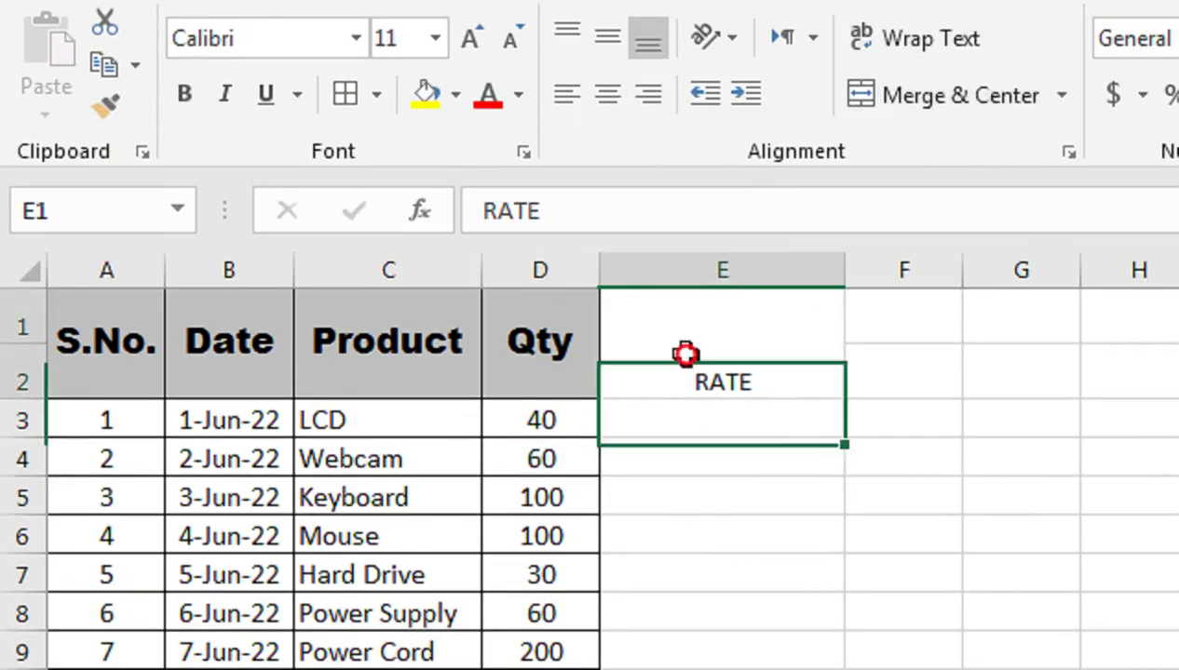
left_click(524, 394)
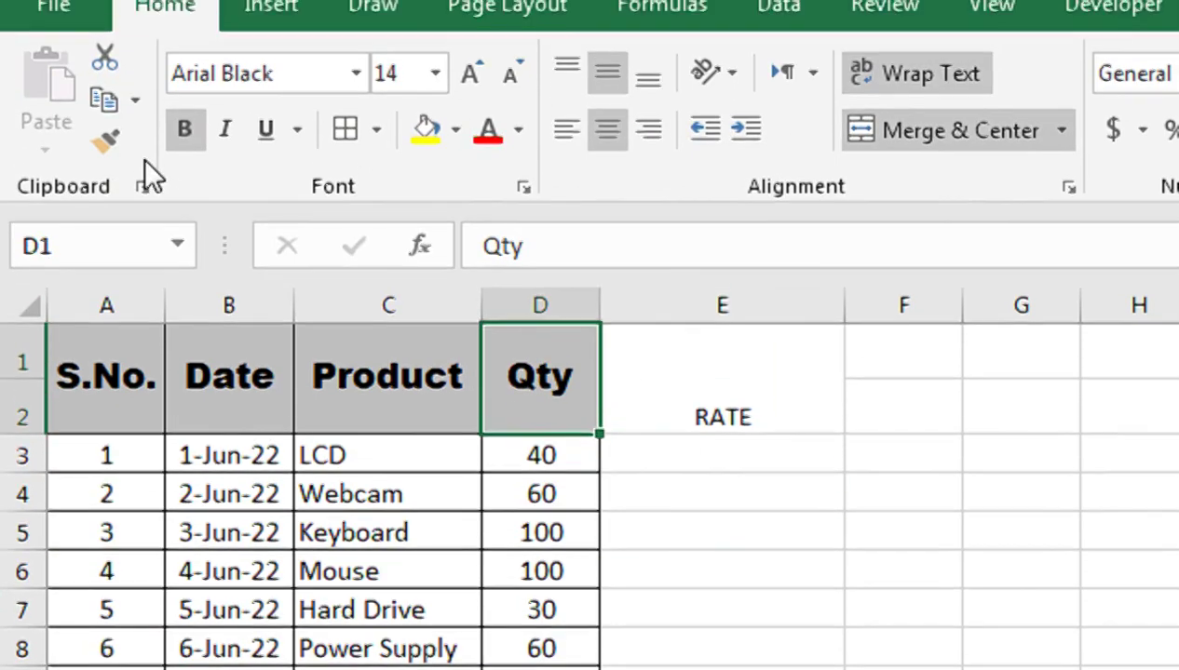
left_click(106, 139)
left_click(711, 384)
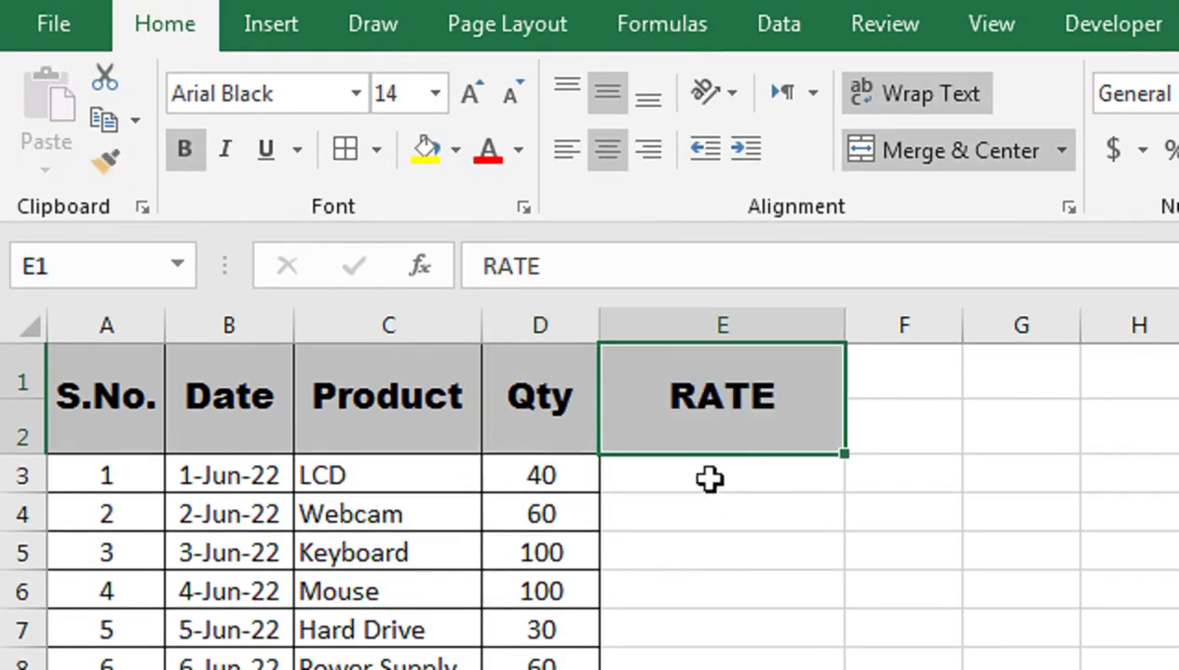
- Apply all borders to the cells under the RATE heading, from E3 down to the table's last row
mouse_move(710, 460)
left_mouse_down()
mouse_move(710, 599)
mouse_move(695, 592)
mouse_move(692, 669)
left_mouse_up()
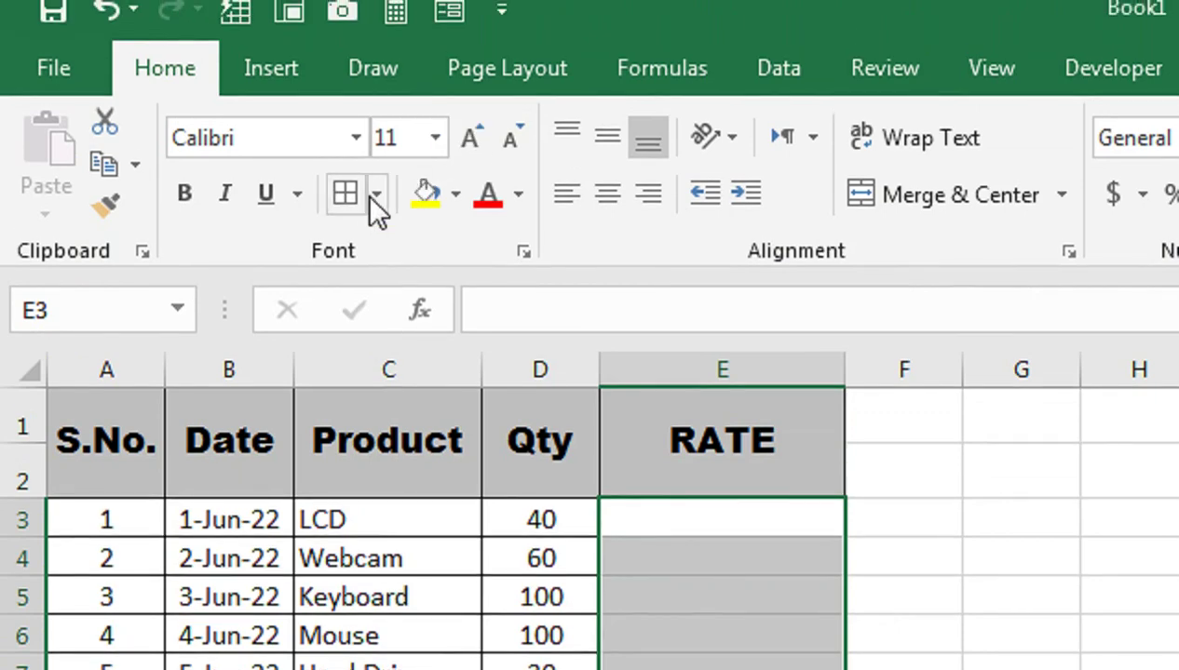
left_click(375, 195)
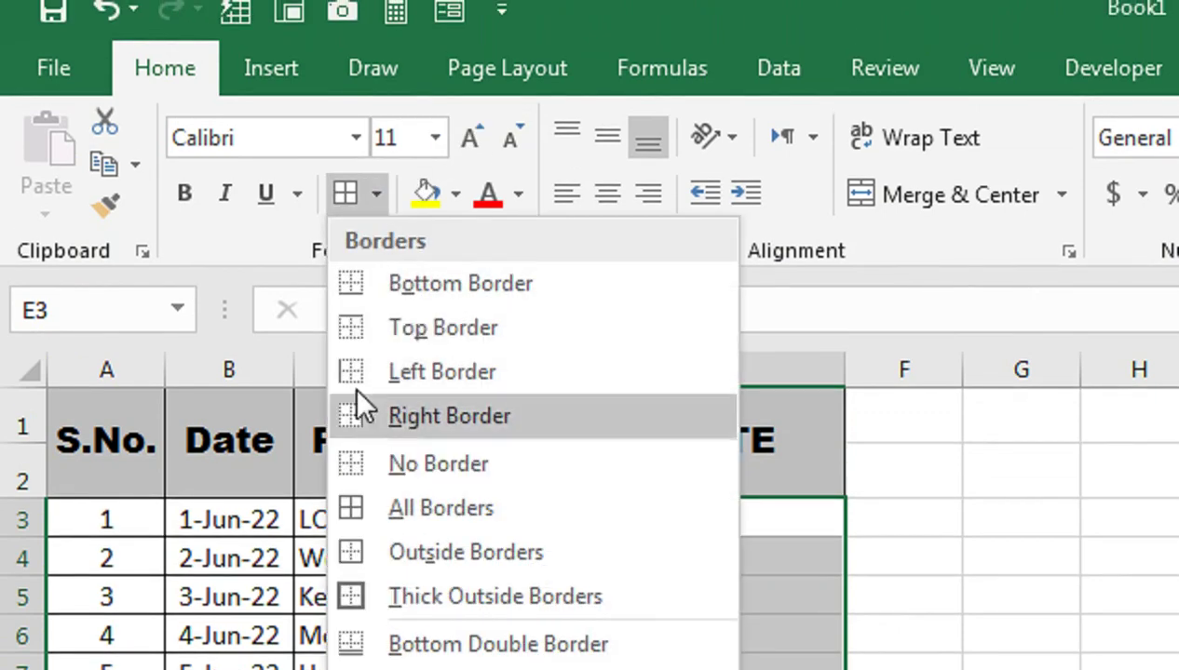
left_click(377, 550)
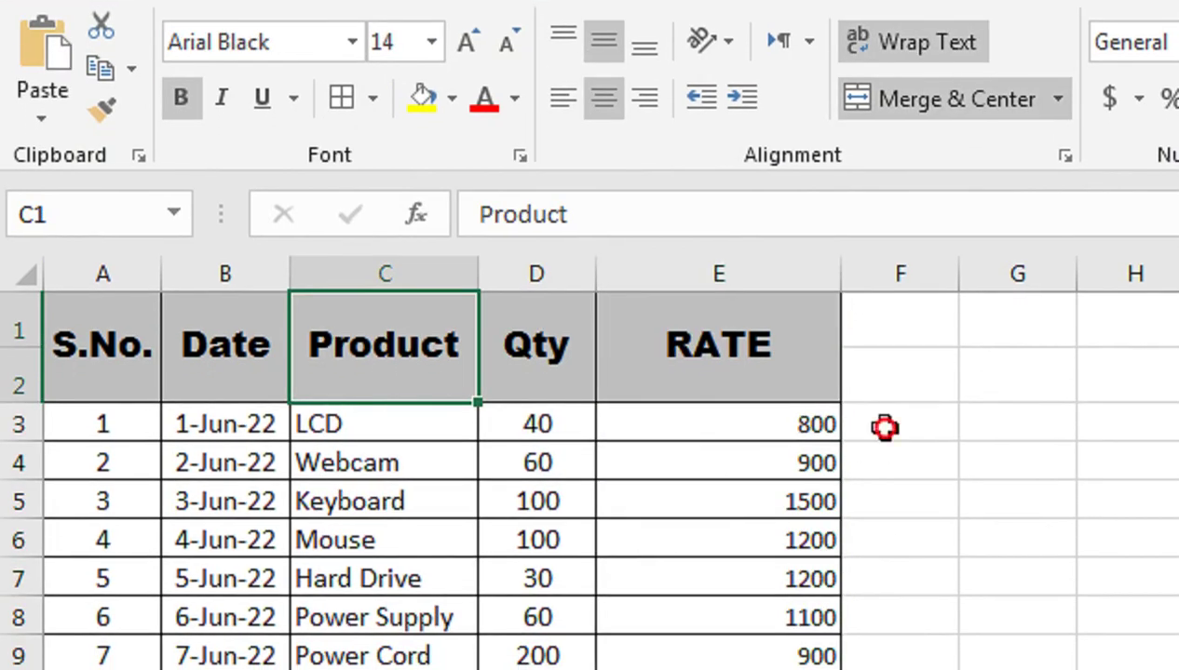
left_click(885, 426)
type("Y")
key("Return")
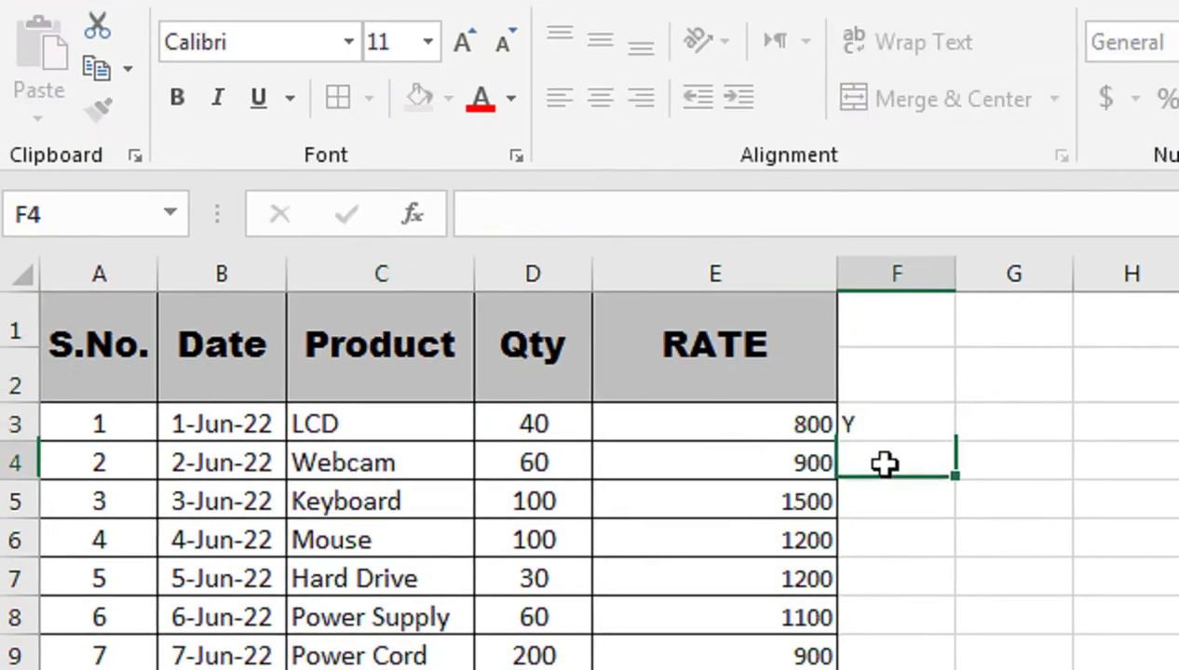
left_click(915, 417)
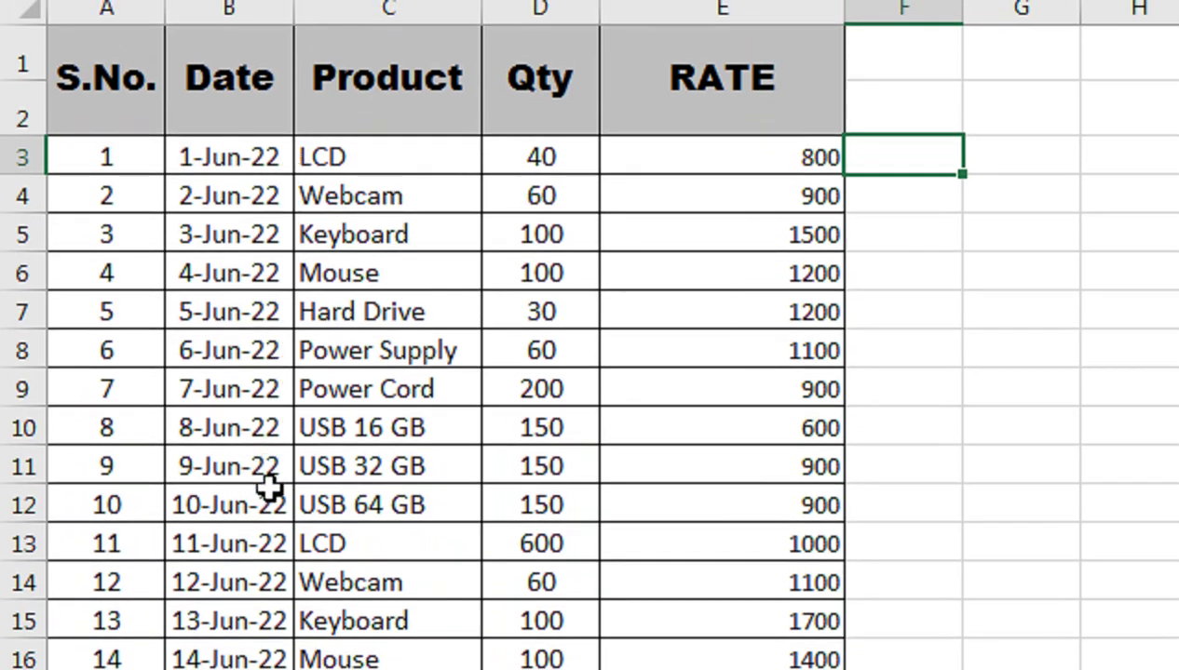
- Review the two LCD rates on the Purchase sheet and the profit columns of the summary table on Sheet1
left_click(747, 168)
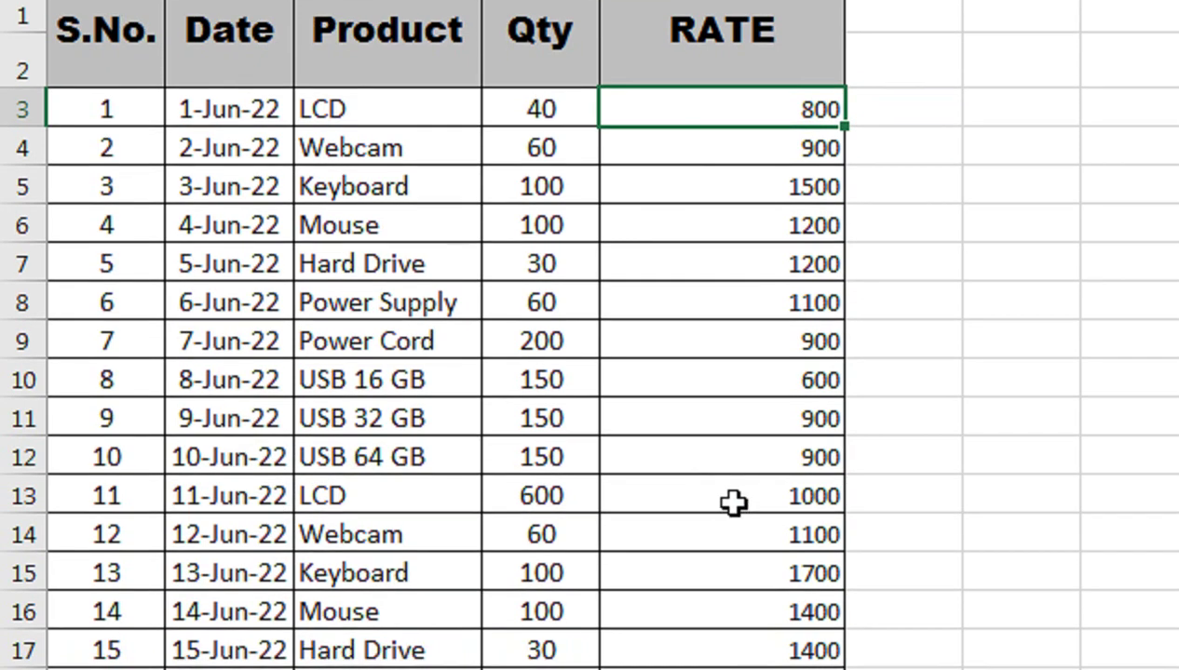
left_click(736, 528)
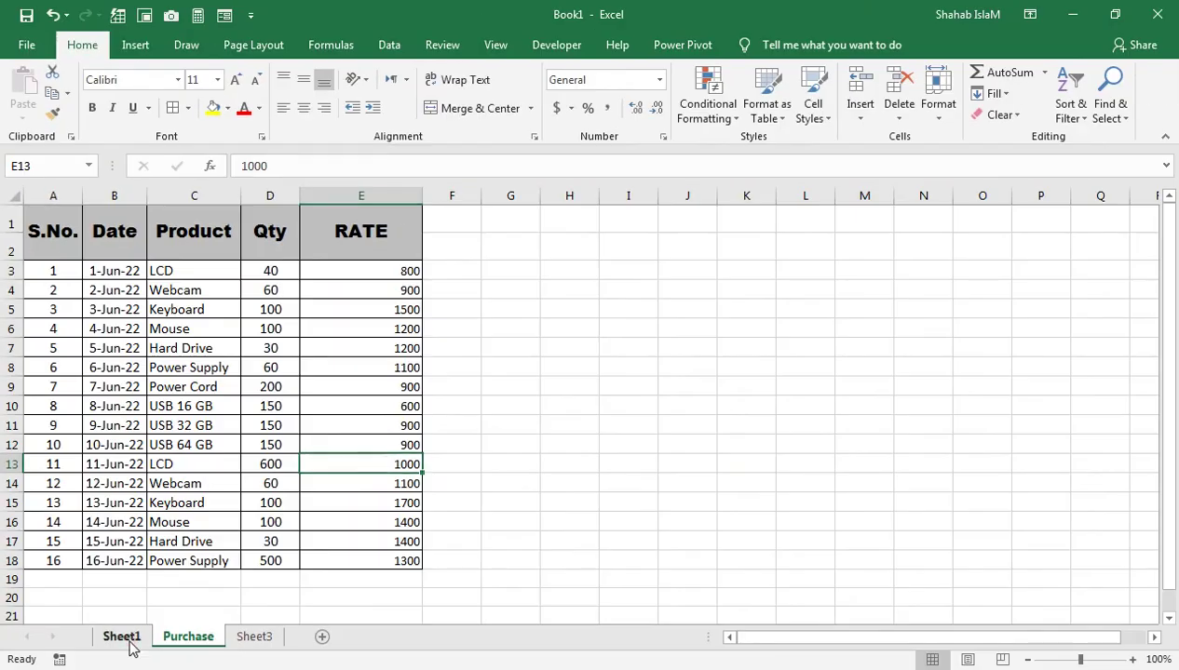
left_click(125, 643)
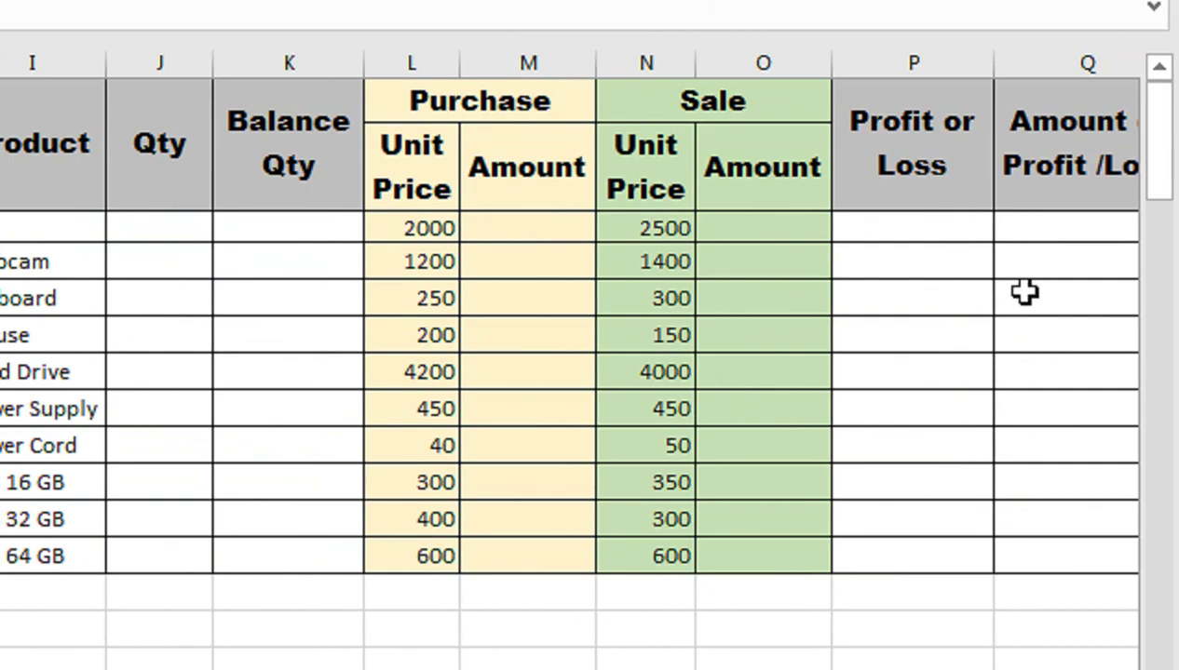
left_click_drag(1044, 270, 922, 331)
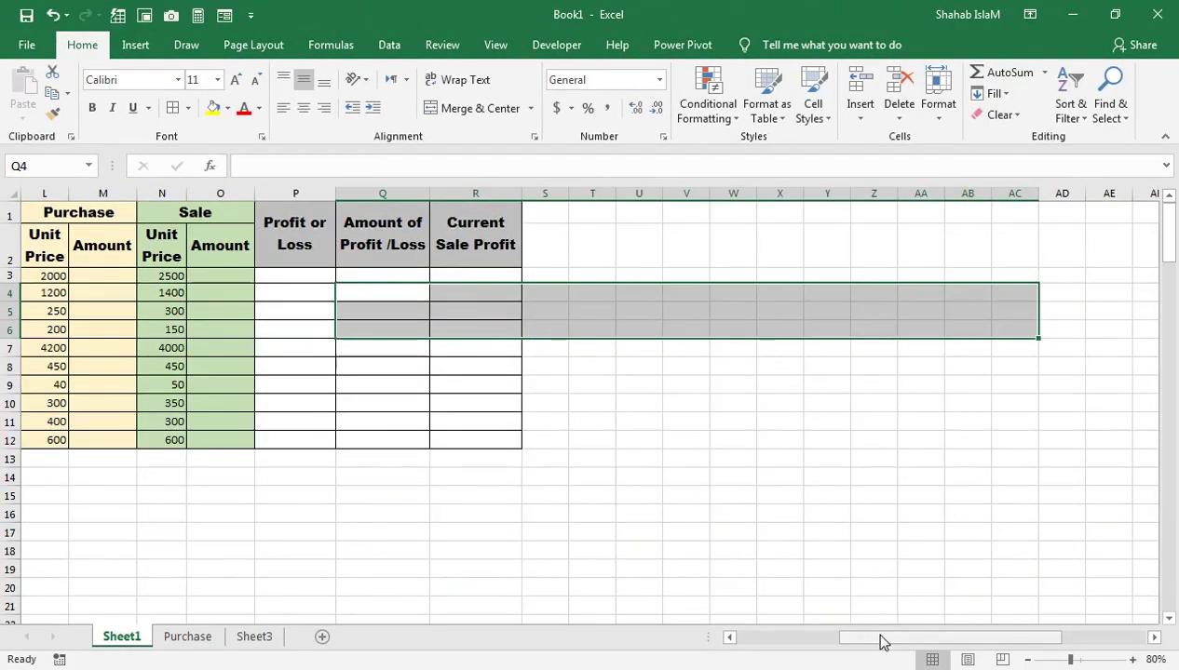
left_click_drag(883, 641, 736, 637)
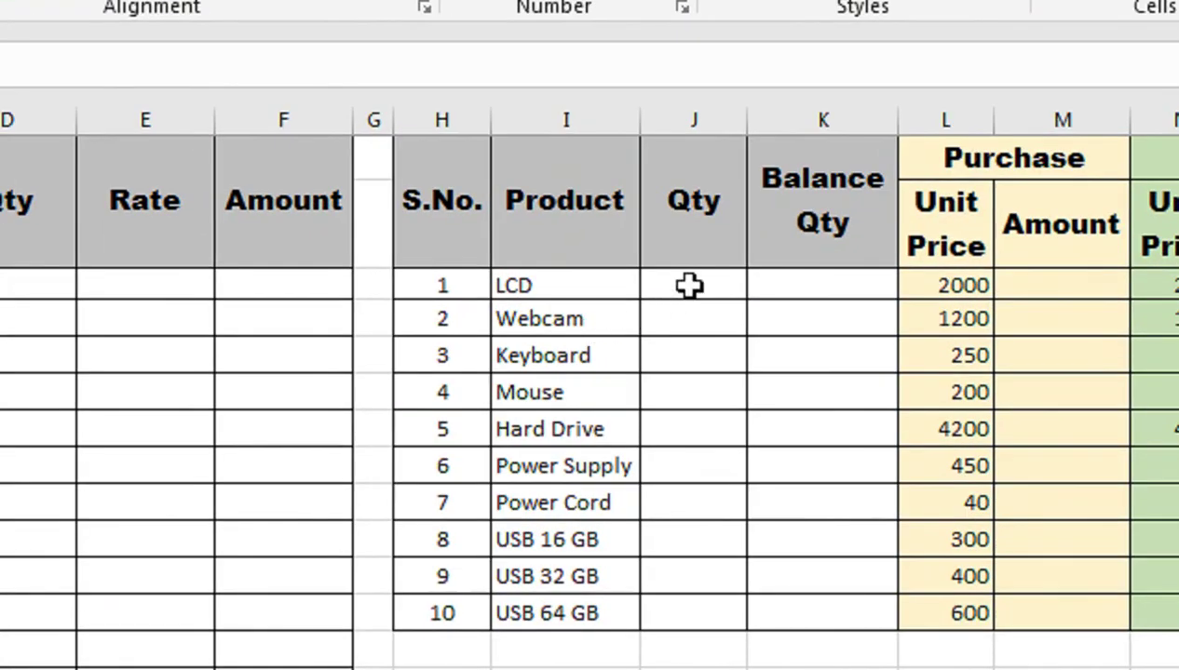
- Start a SUMIF formula in Sheet1 cell J3 with column C of the Purchase sheet as its range
left_click(689, 286)
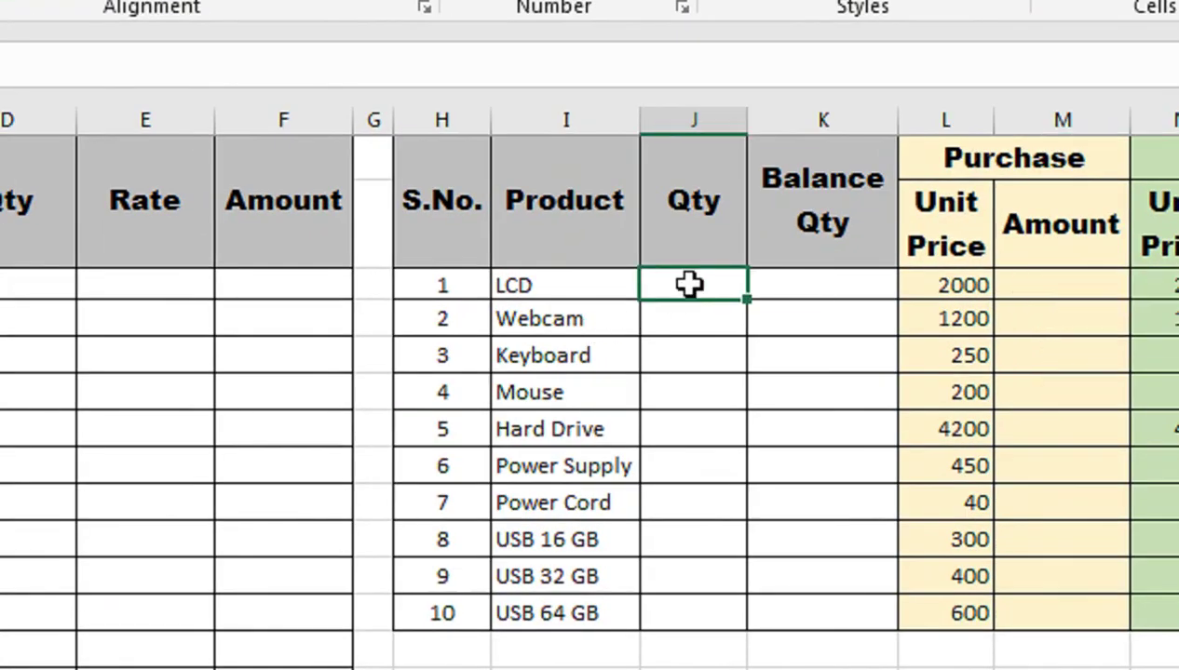
type("=SUMIF(")
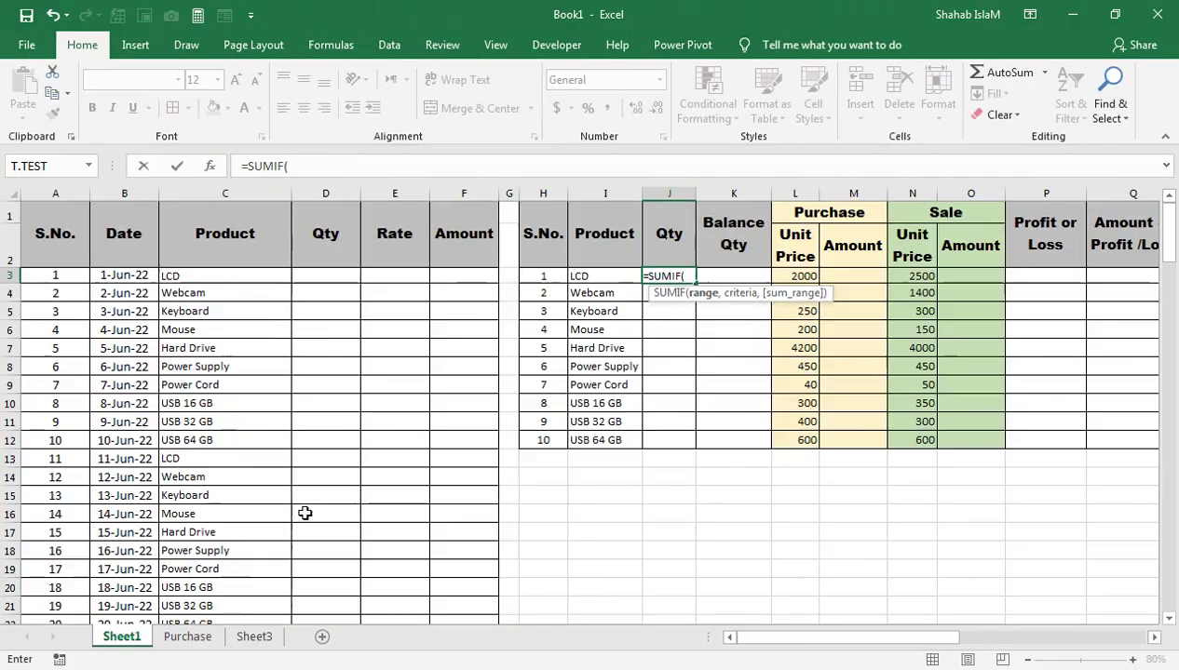
left_click(198, 637)
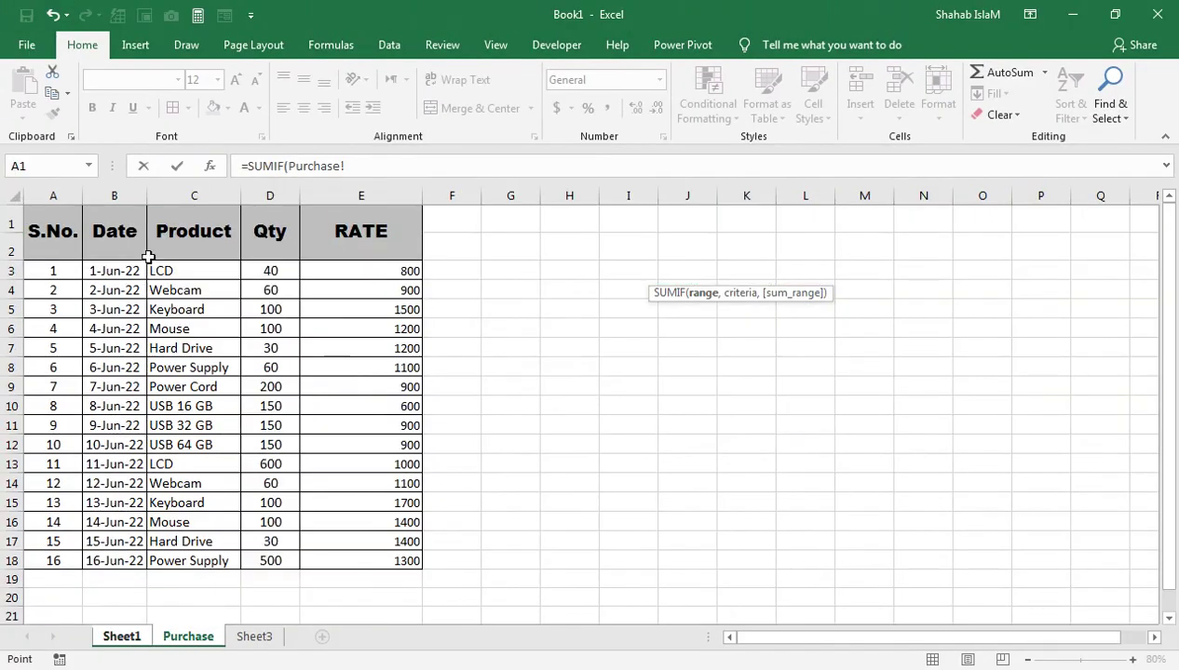
left_click(169, 194)
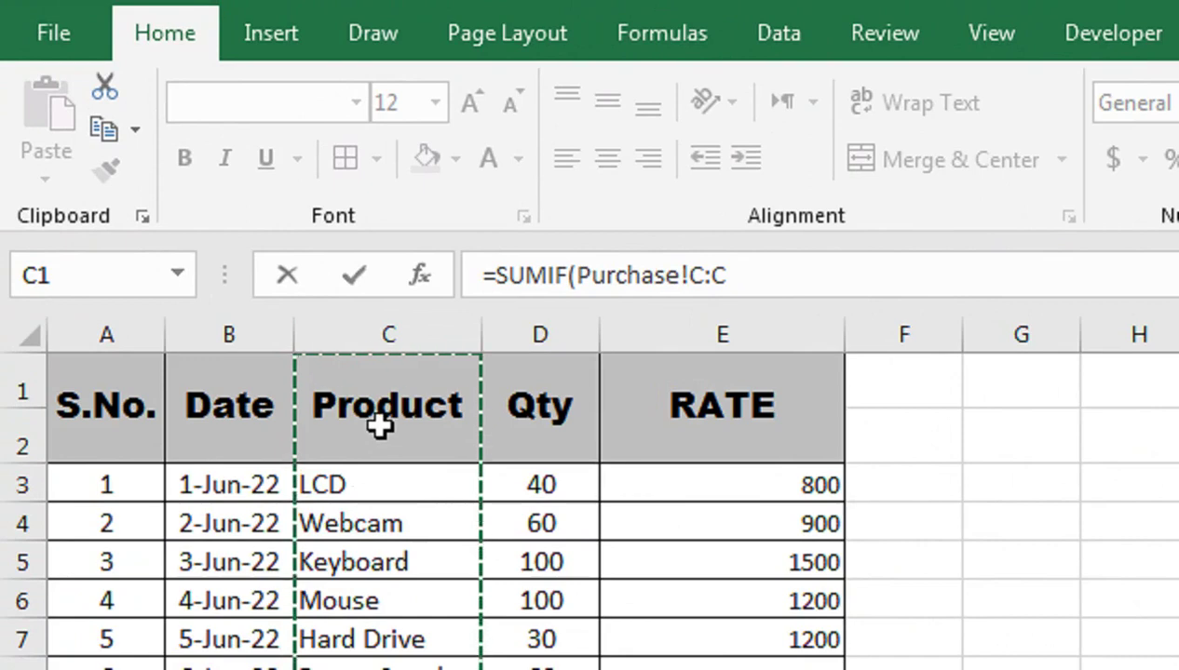
type(",")
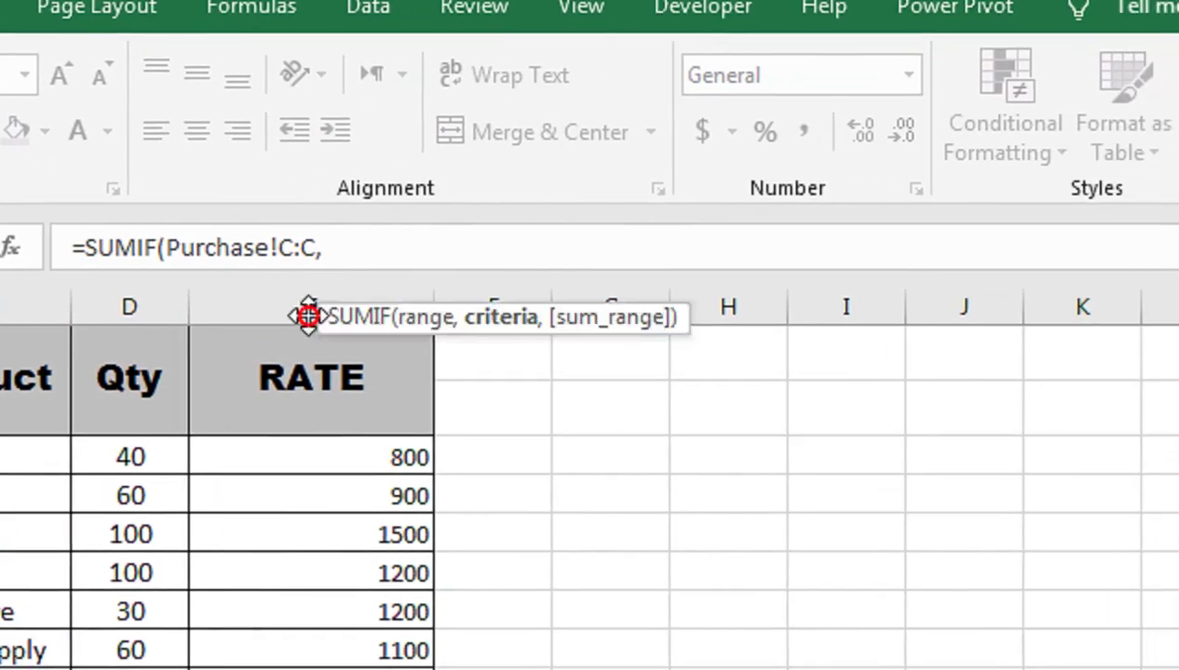
- Add the LCD product cell I3 on Sheet1 as the criteria of the SUMIF formula
left_click_drag(308, 316, 152, 296)
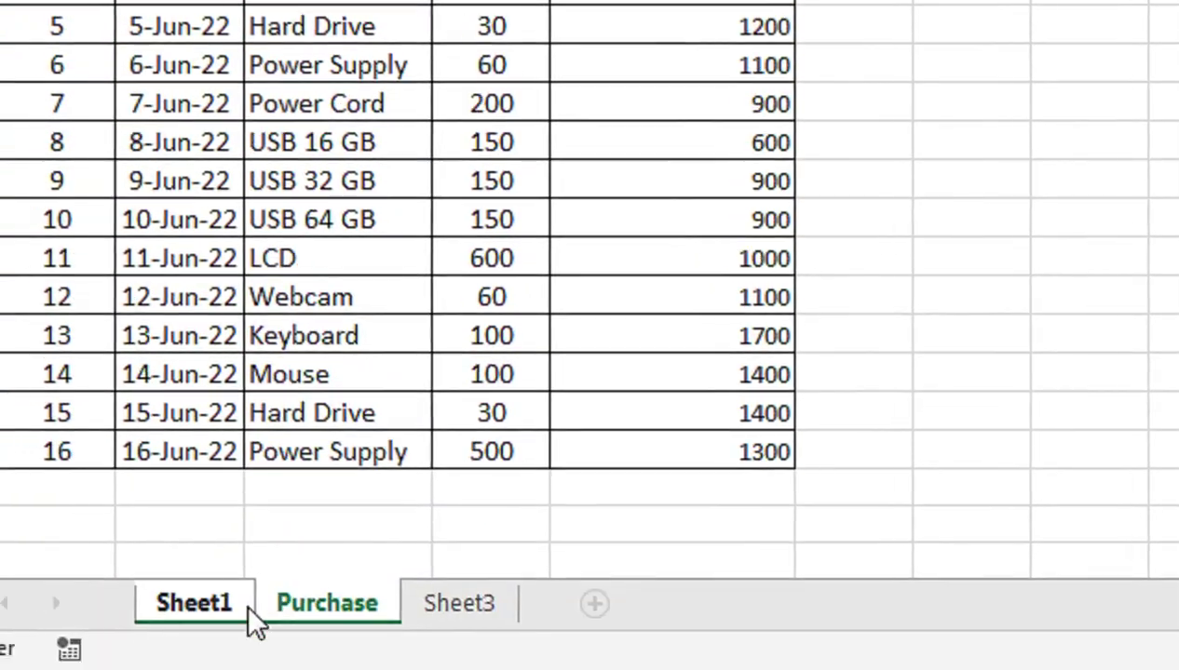
left_click(249, 623)
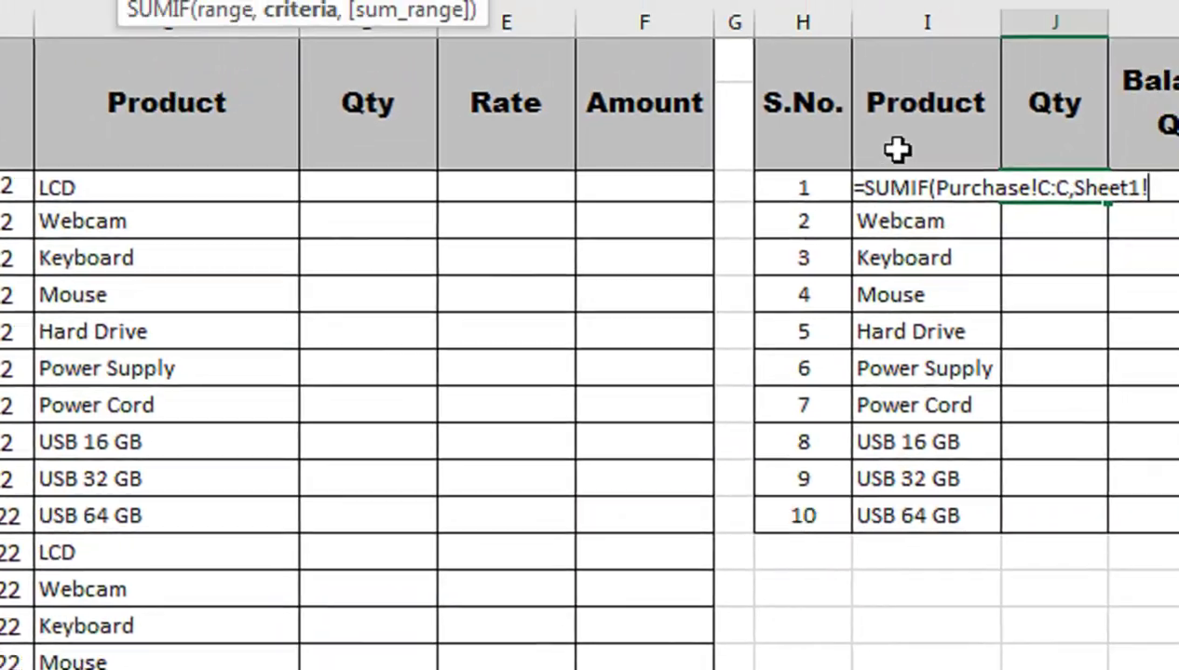
left_click(1012, 76)
key("Down")
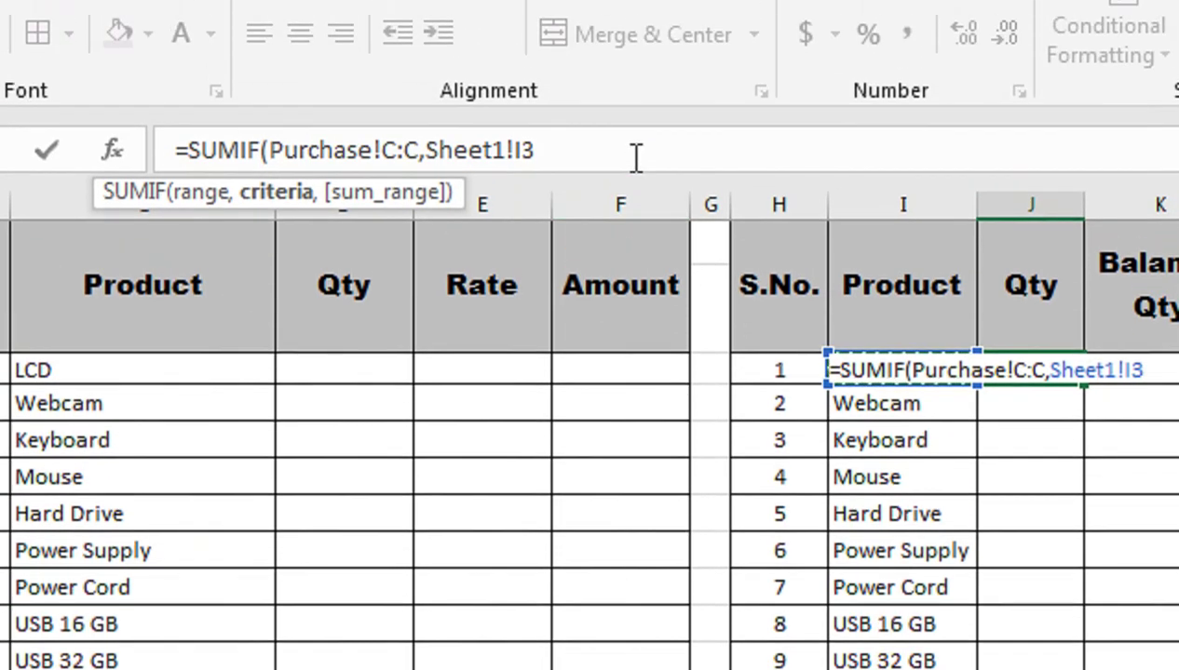
type(",")
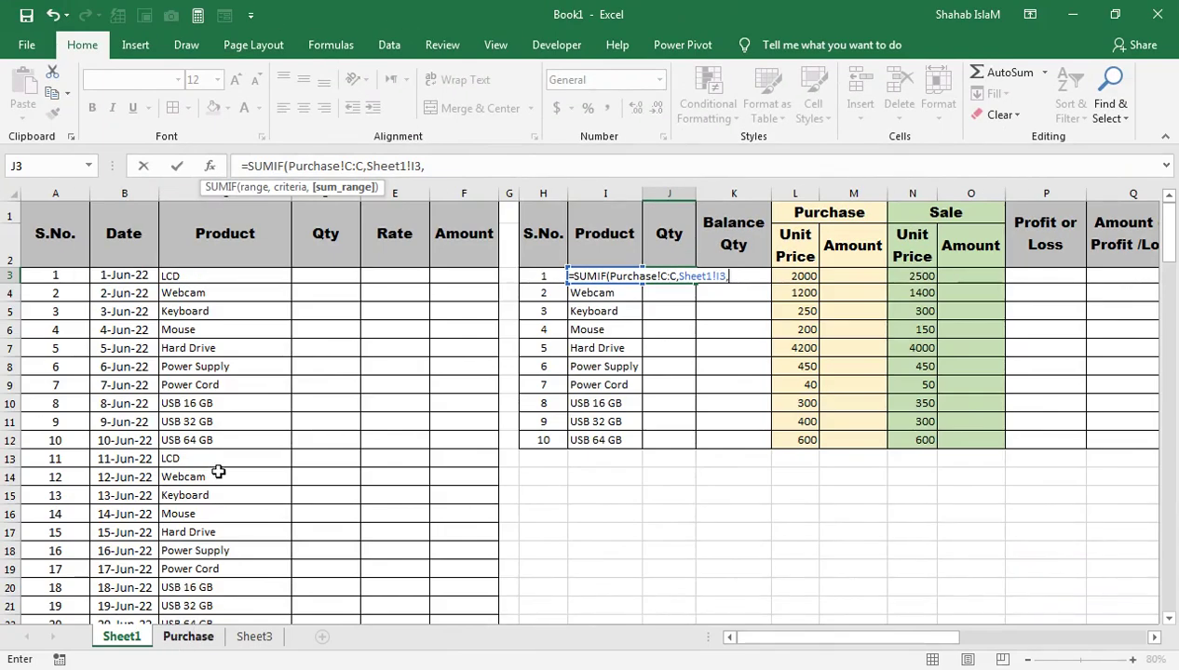
- Complete the SUMIF formula with column D of the Purchase sheet as sum range and fill it down through J12
left_click(188, 636)
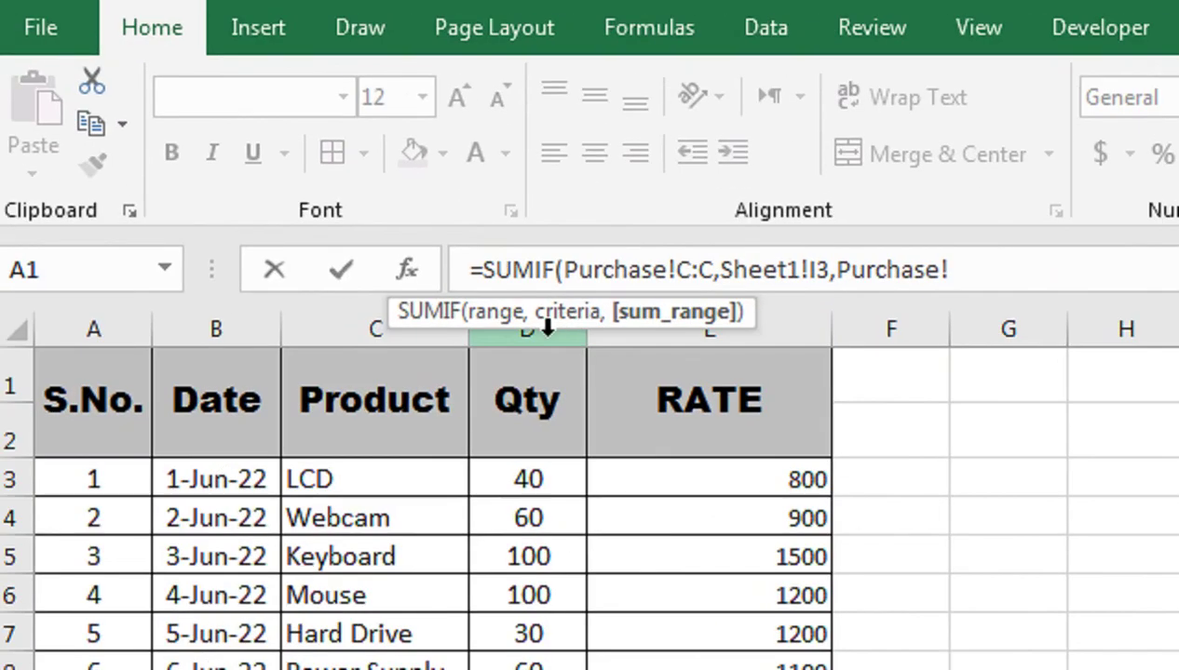
left_click(280, 195)
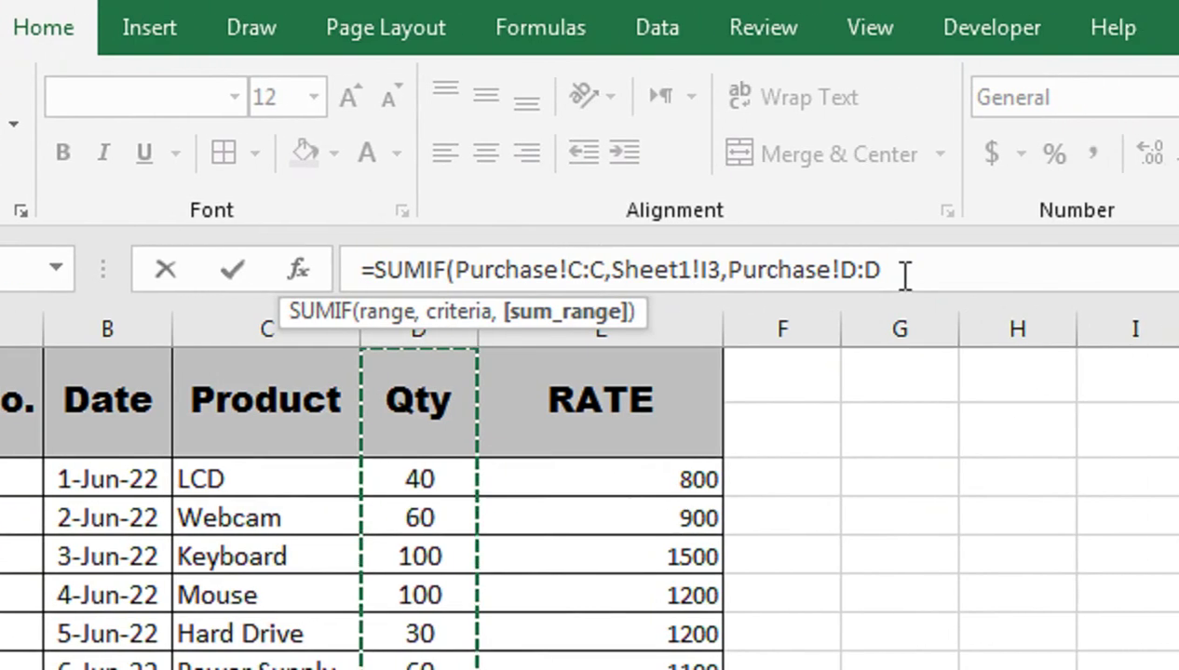
type(")")
key("Return")
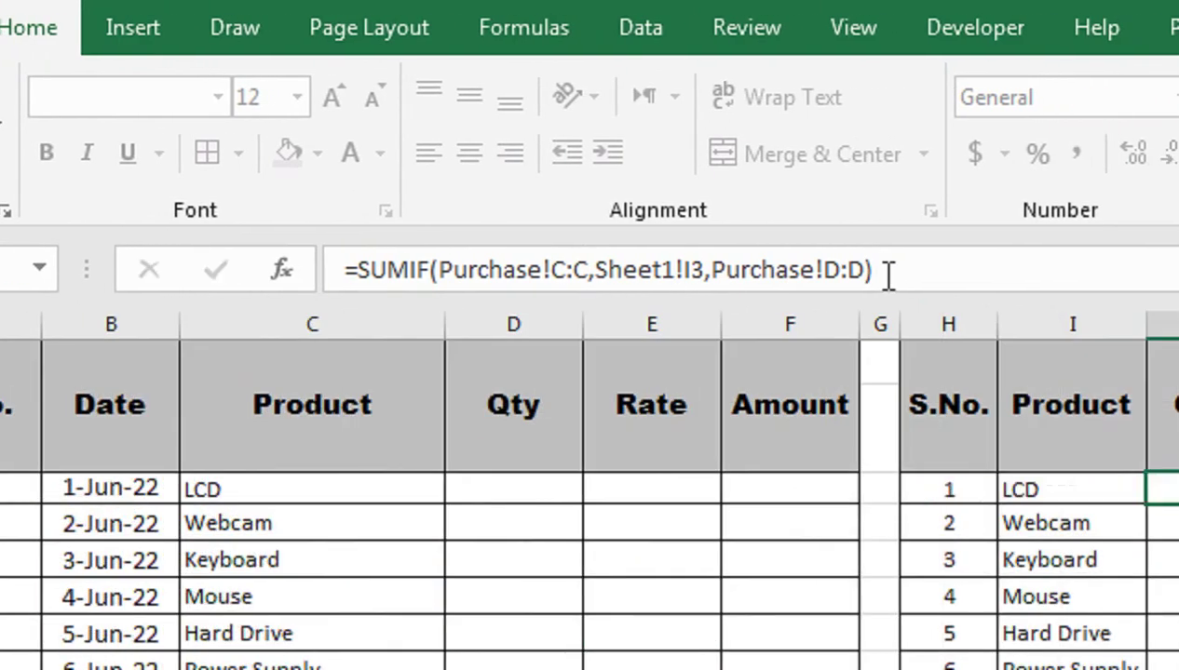
left_click(1164, 488)
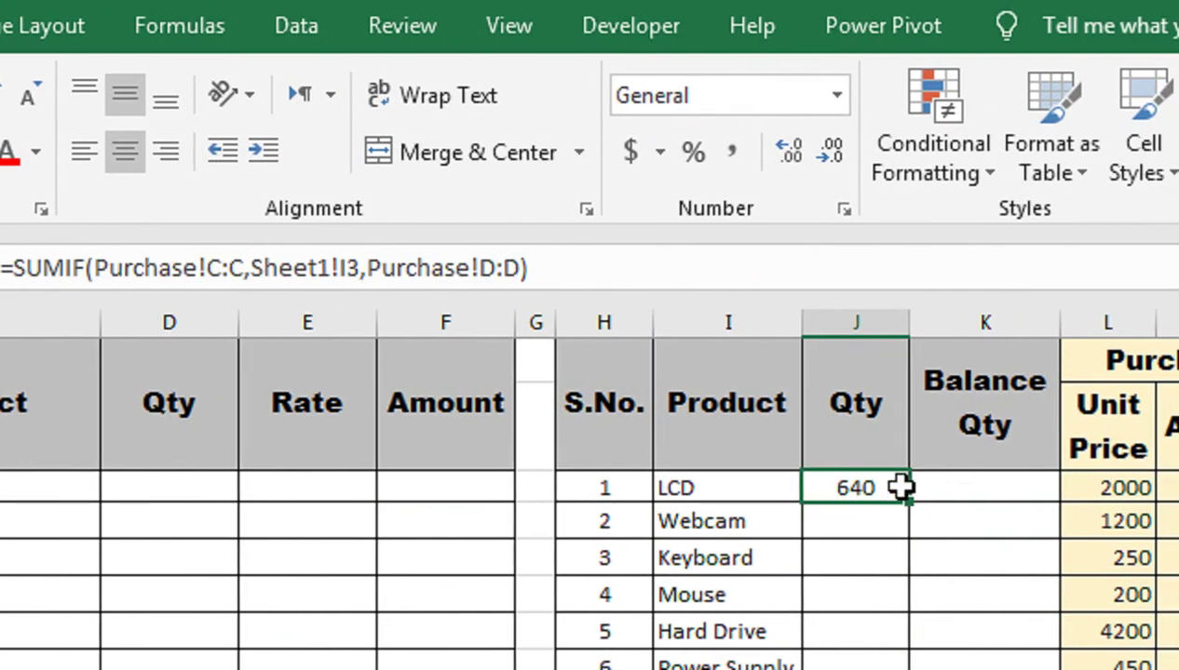
left_click_drag(906, 501, 832, 518)
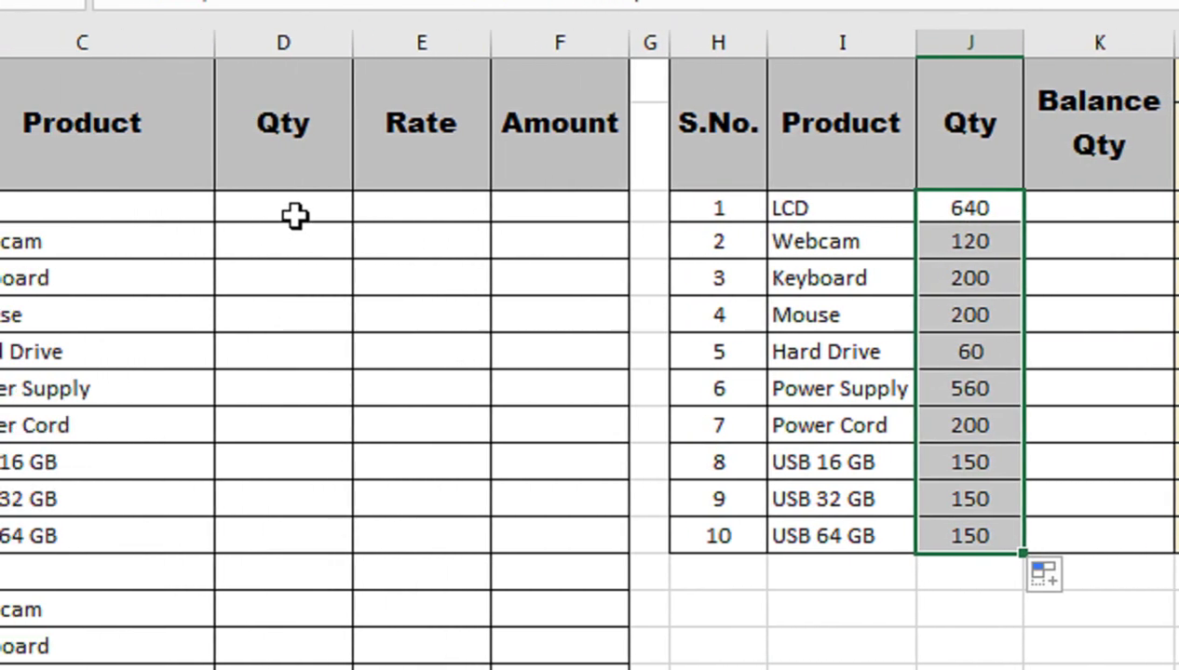
- Enter quantities 250 for LCD in D3 and 100 for Webcam in D4, and center column D horizontally
left_click(294, 215)
type("250")
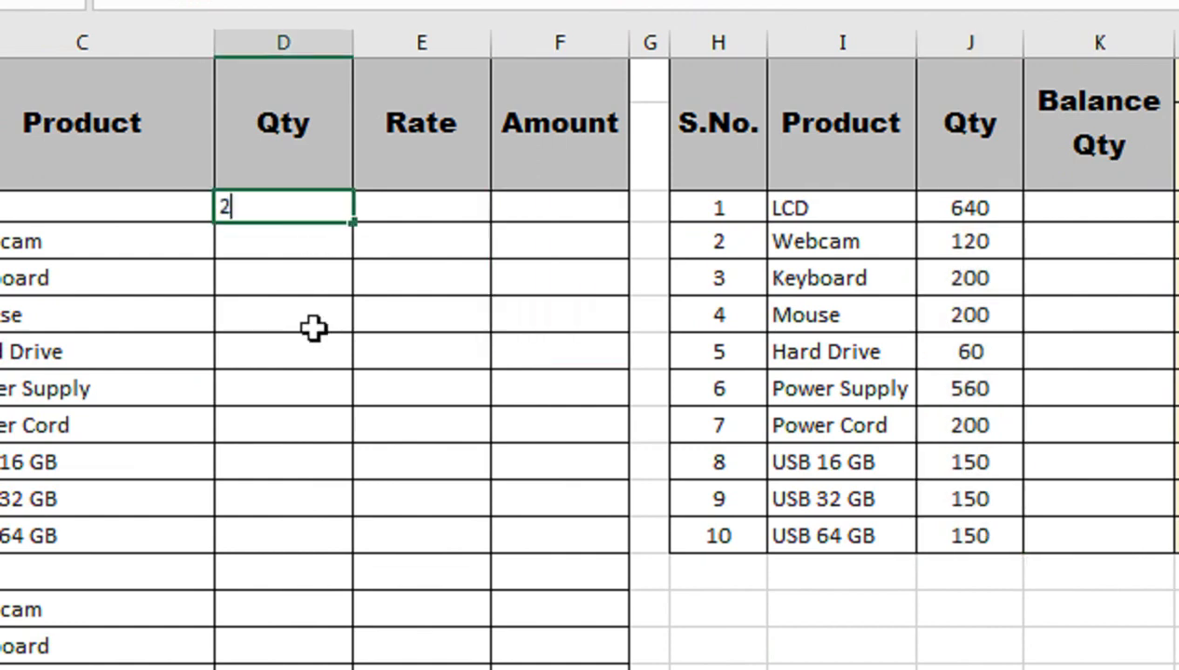
key("Return")
type("100")
key("Return")
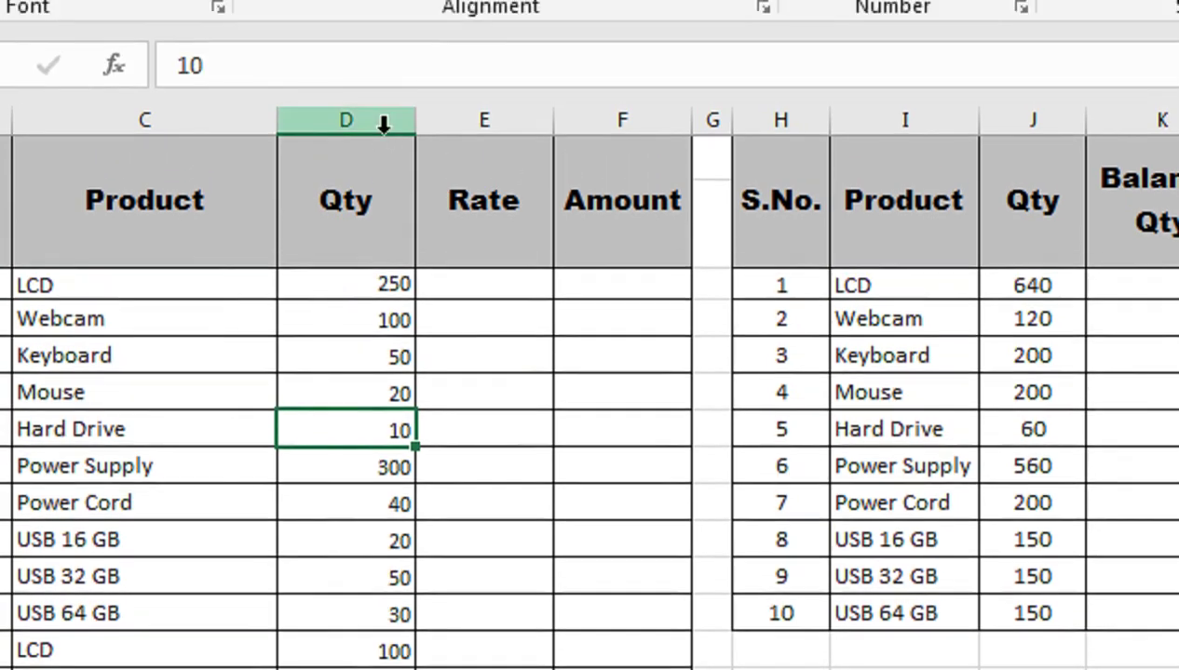
left_click(325, 42)
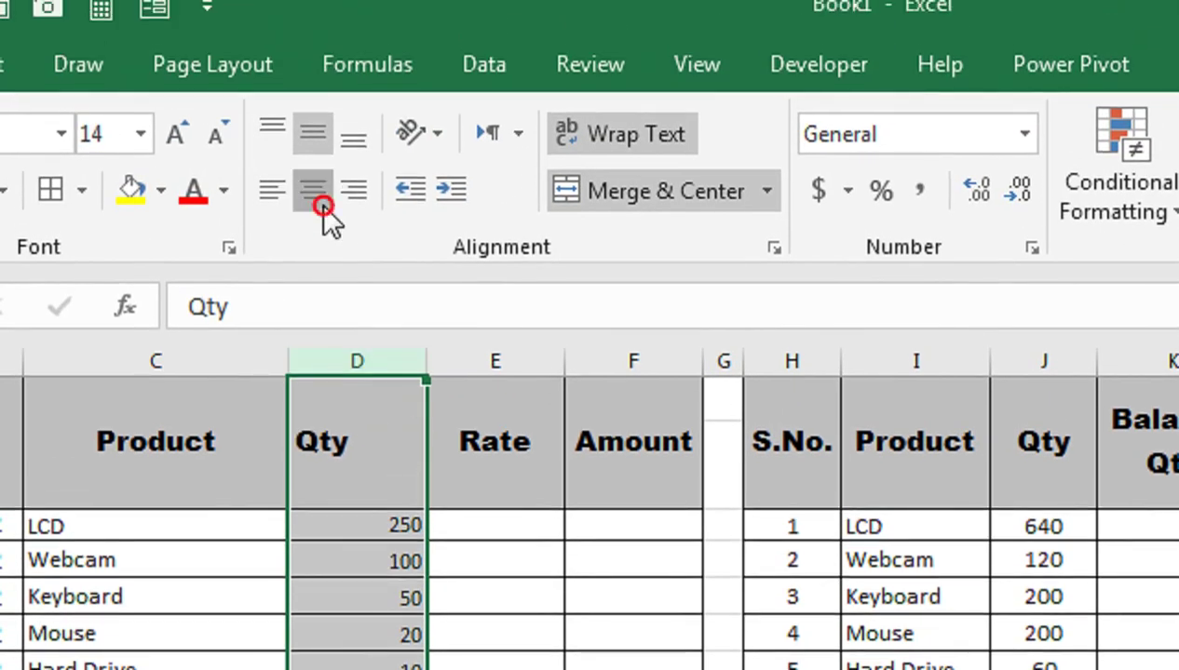
left_click(313, 173)
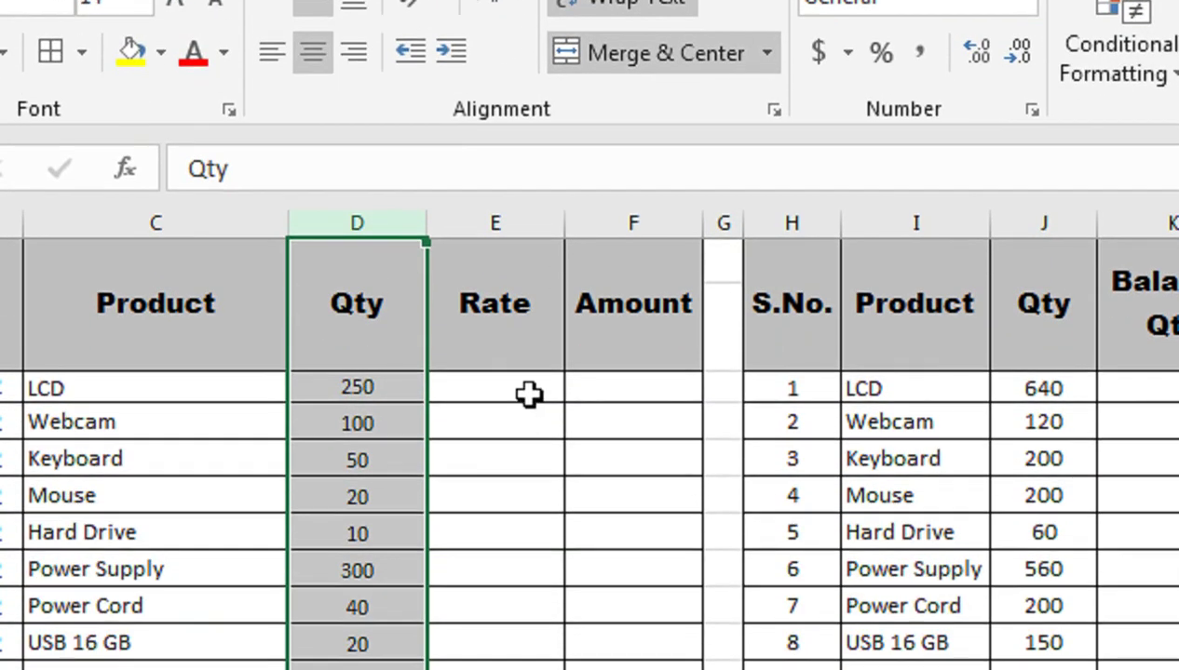
- Start a LOOKUP formula in Rate cell E3 with lookup value 2 and a lookup vector beginning with 1/(
left_click(527, 508)
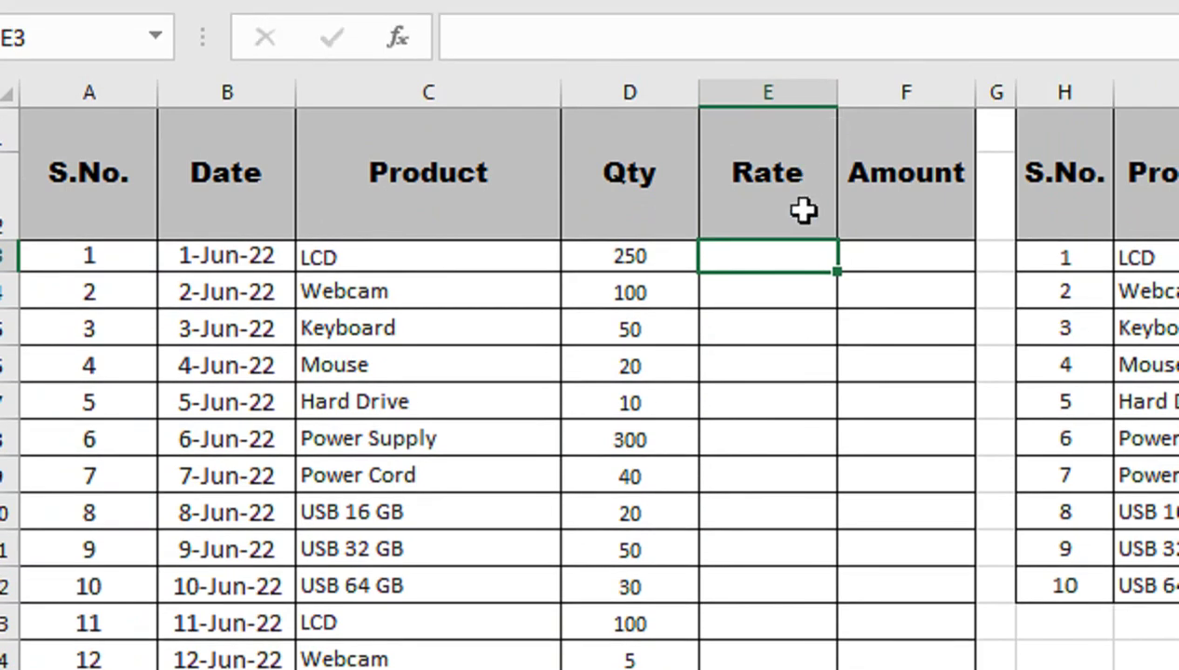
type("=LOOK")
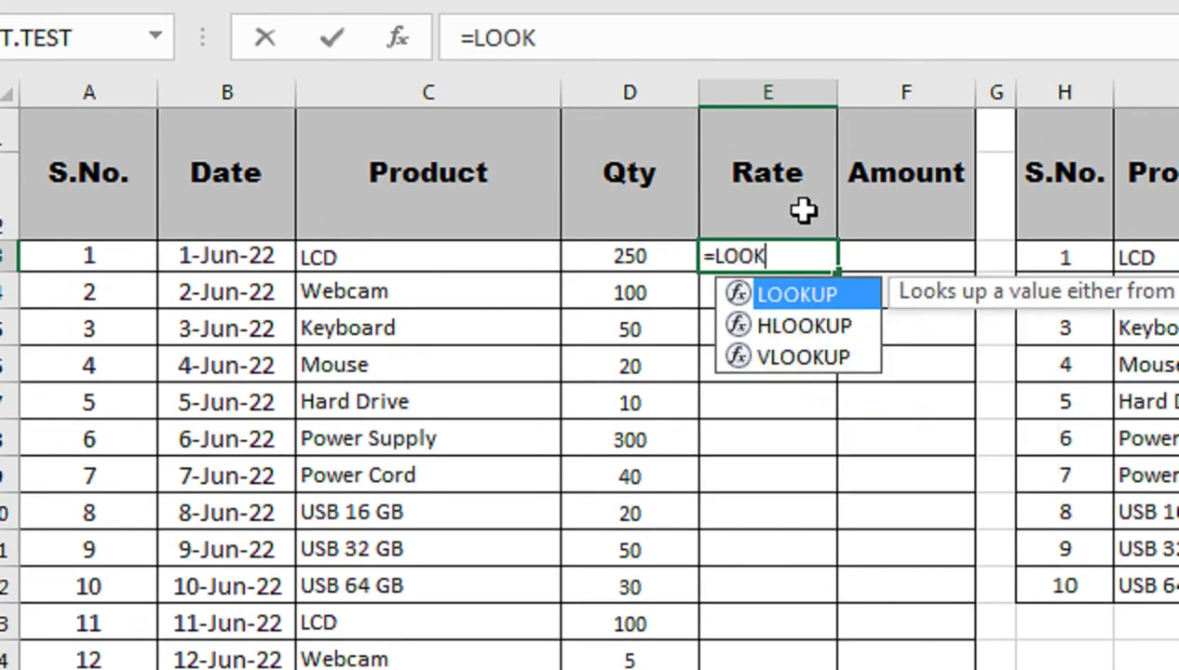
key("Tab")
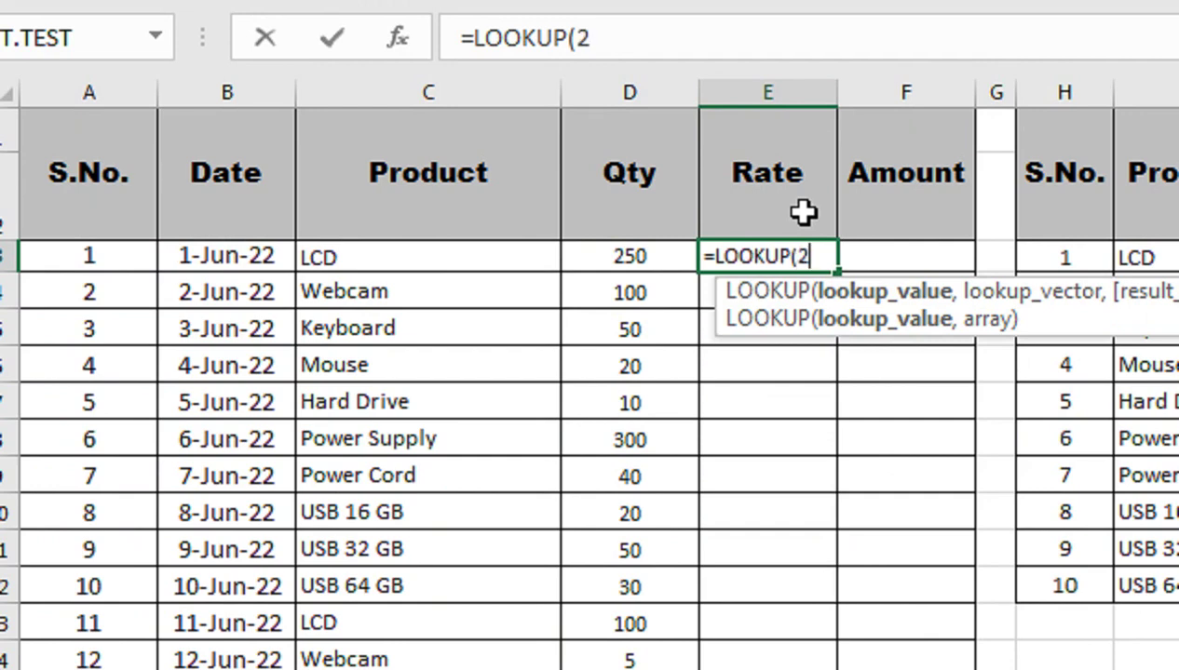
type("2,1/(")
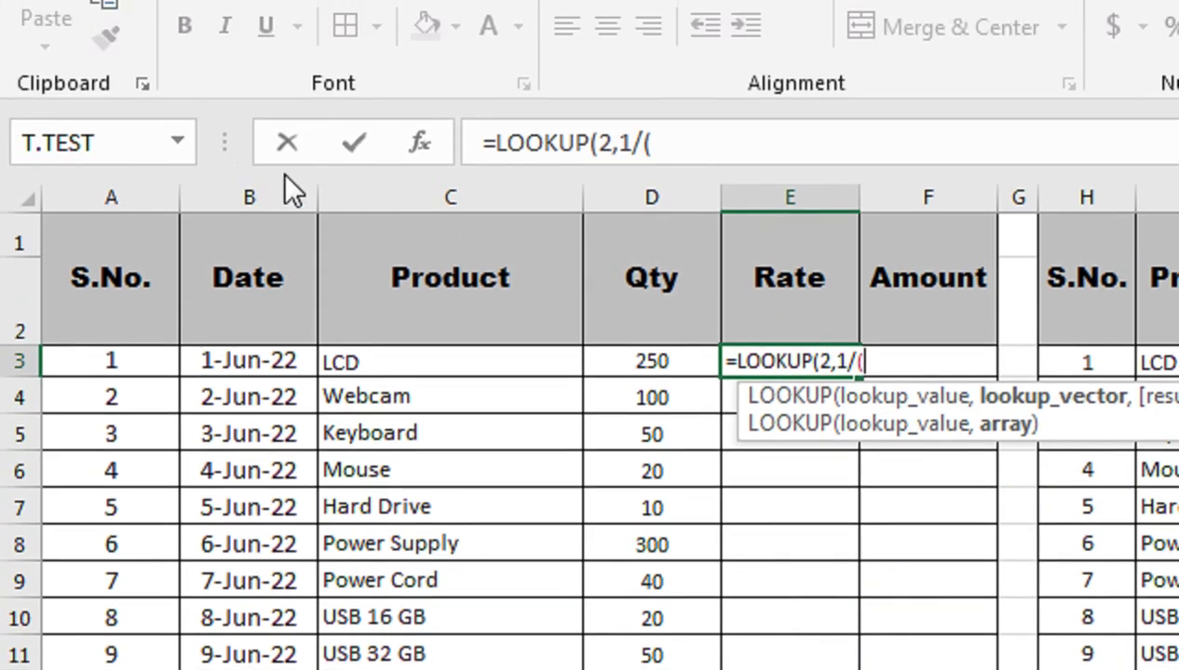
- Add the condition that column C of the Purchase sheet equals product cell C3 on Sheet1 to the LOOKUP formula
left_click(375, 90)
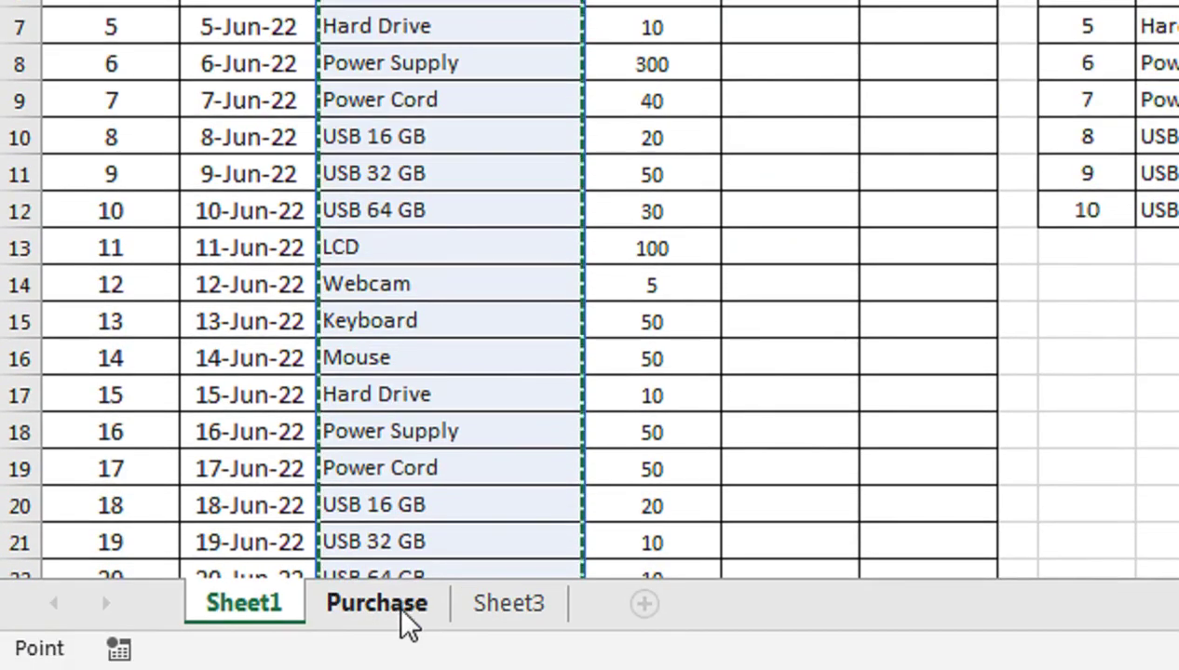
left_click(400, 616)
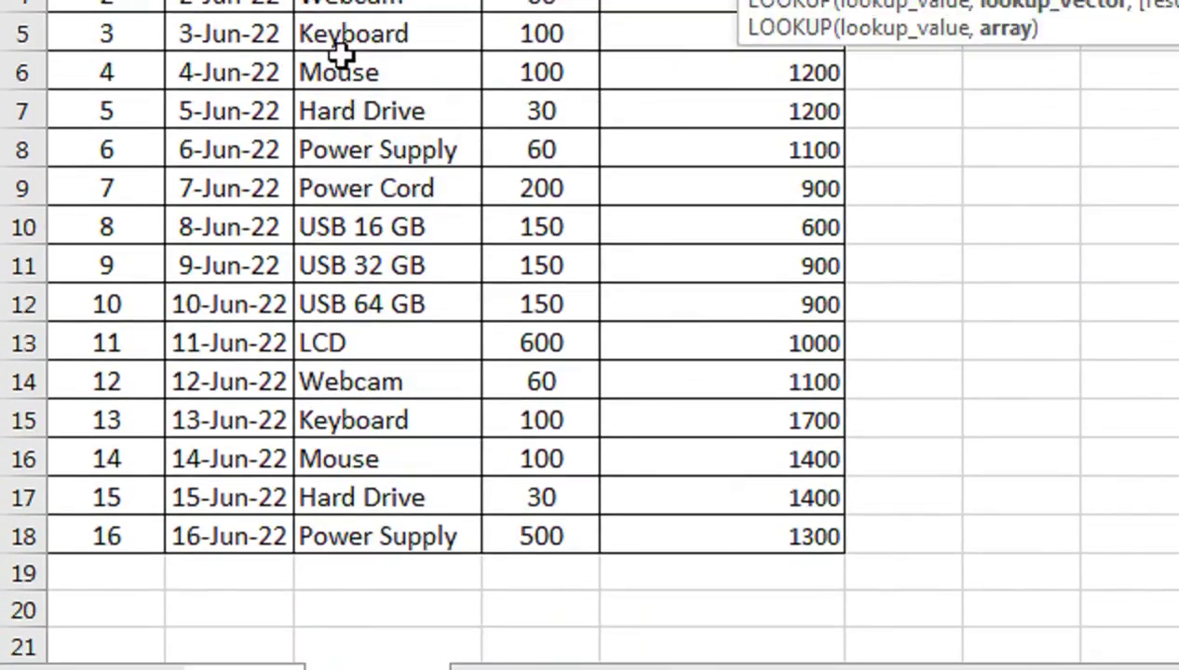
left_click(384, 48)
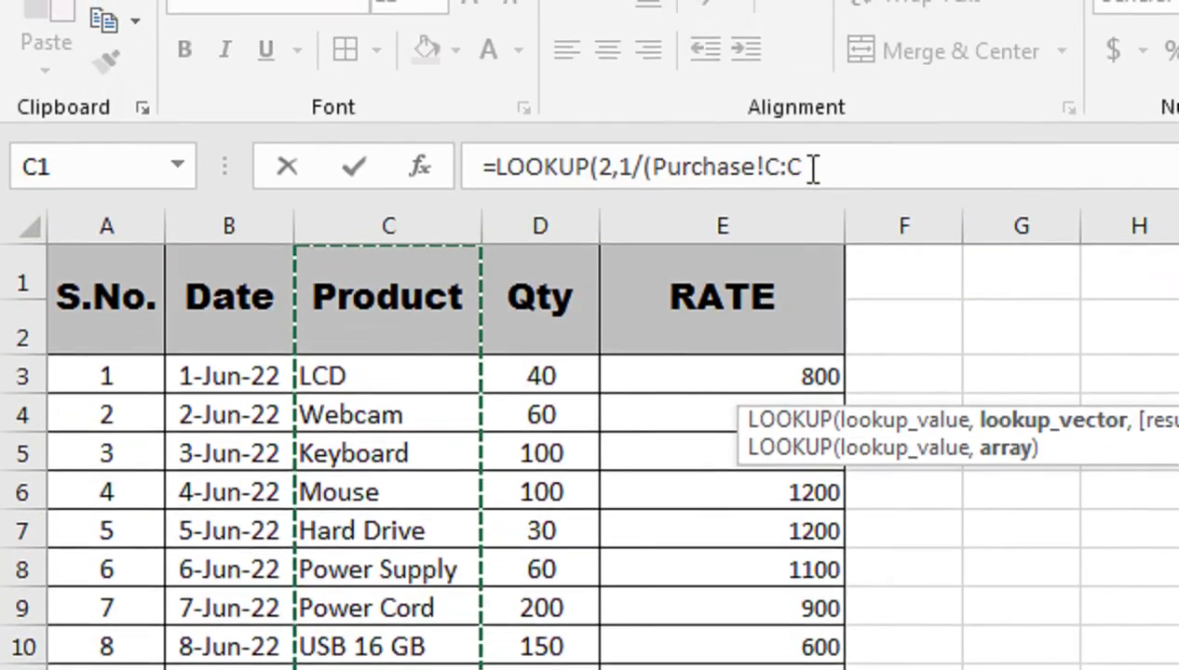
type("=")
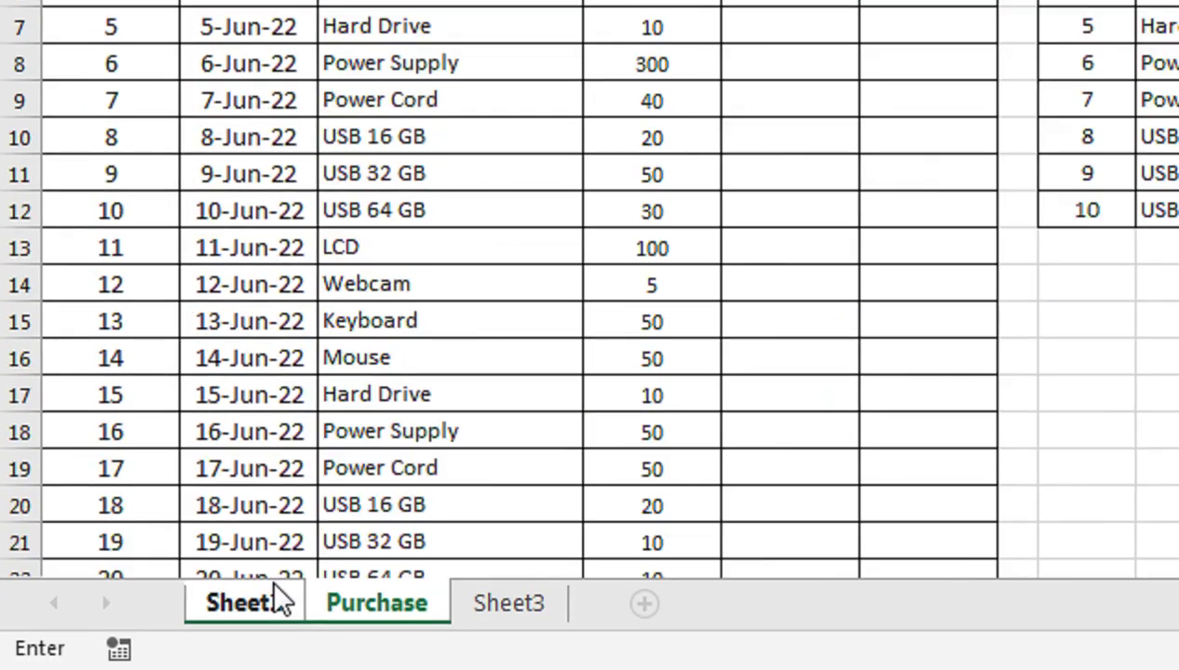
left_click(277, 600)
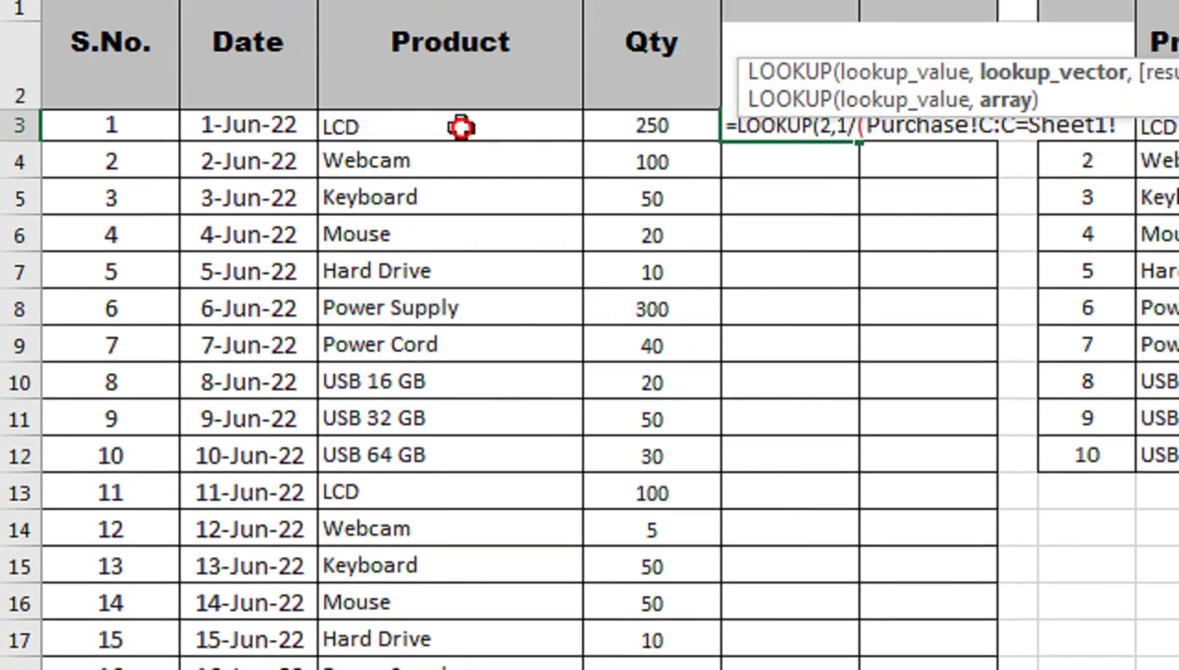
left_click(461, 127)
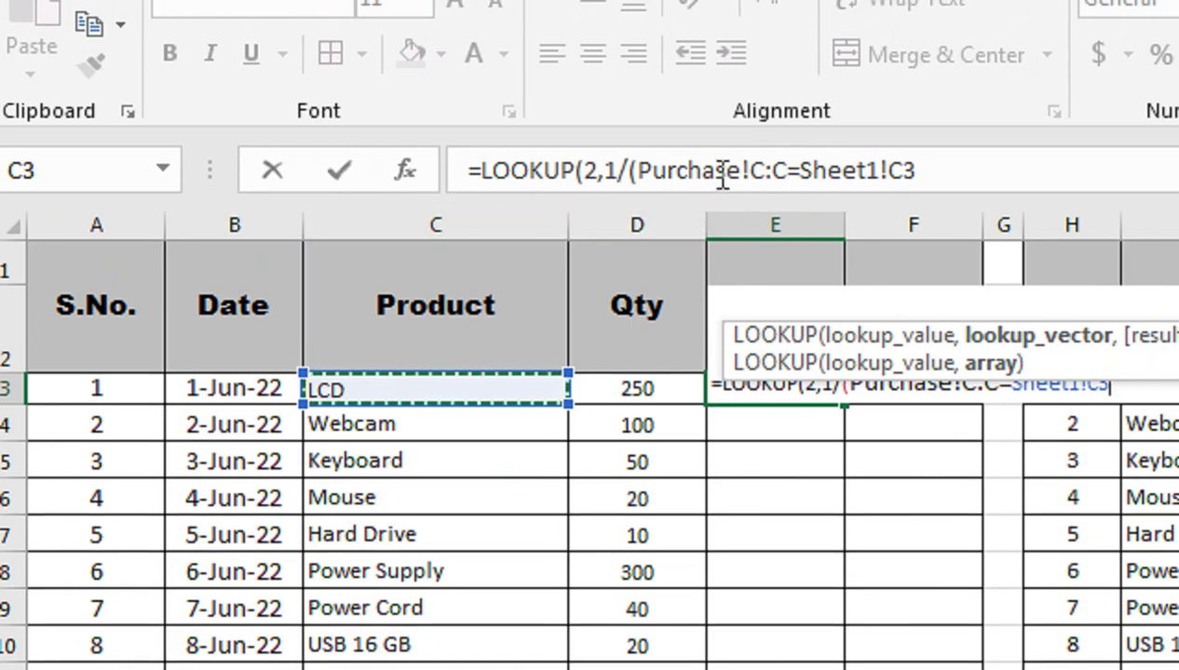
- Bracket the product condition and multiply it by a second condition, Purchase column B <= Sheet1 date cell B3
left_click(922, 170)
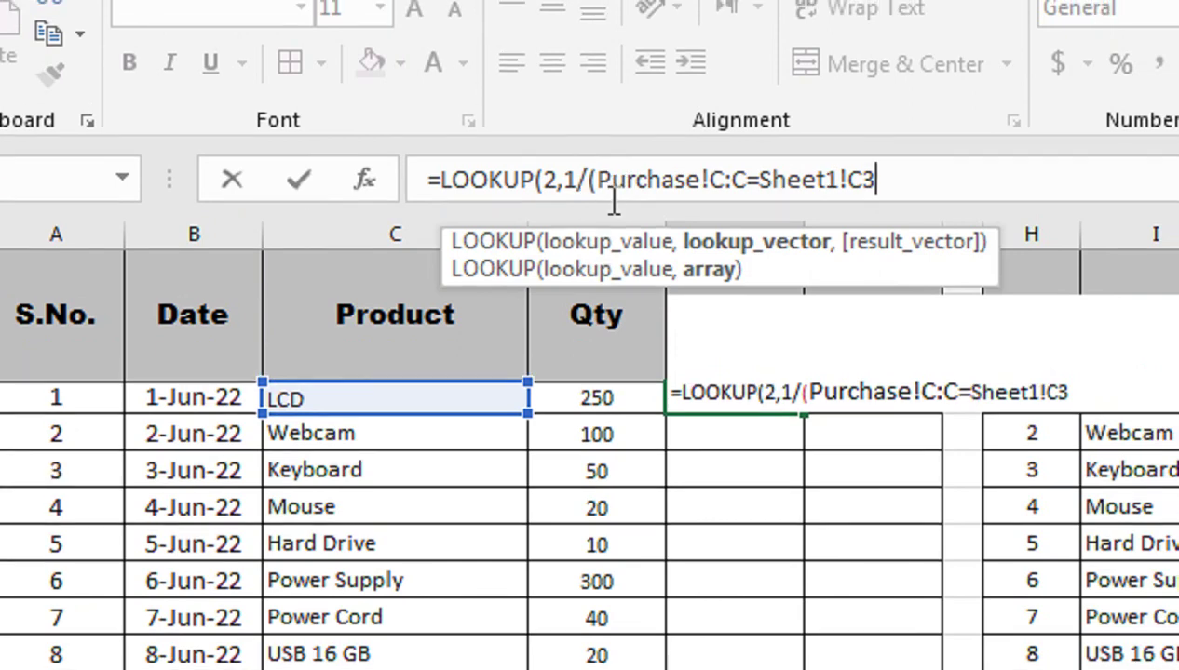
type("(")
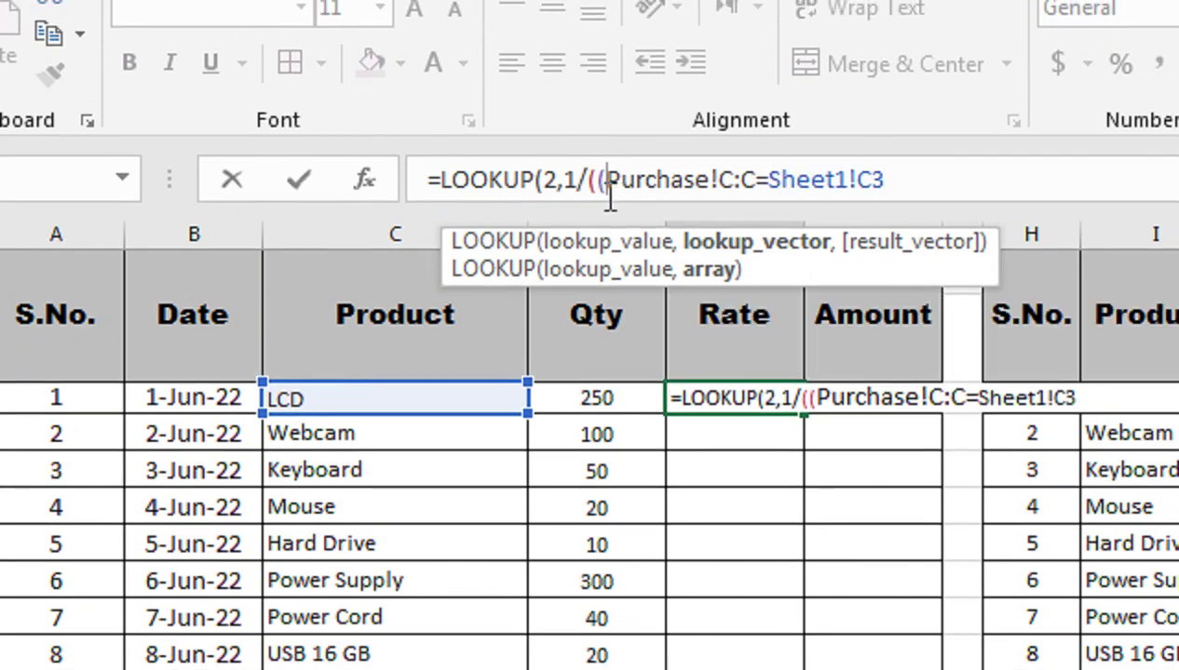
left_click(934, 184)
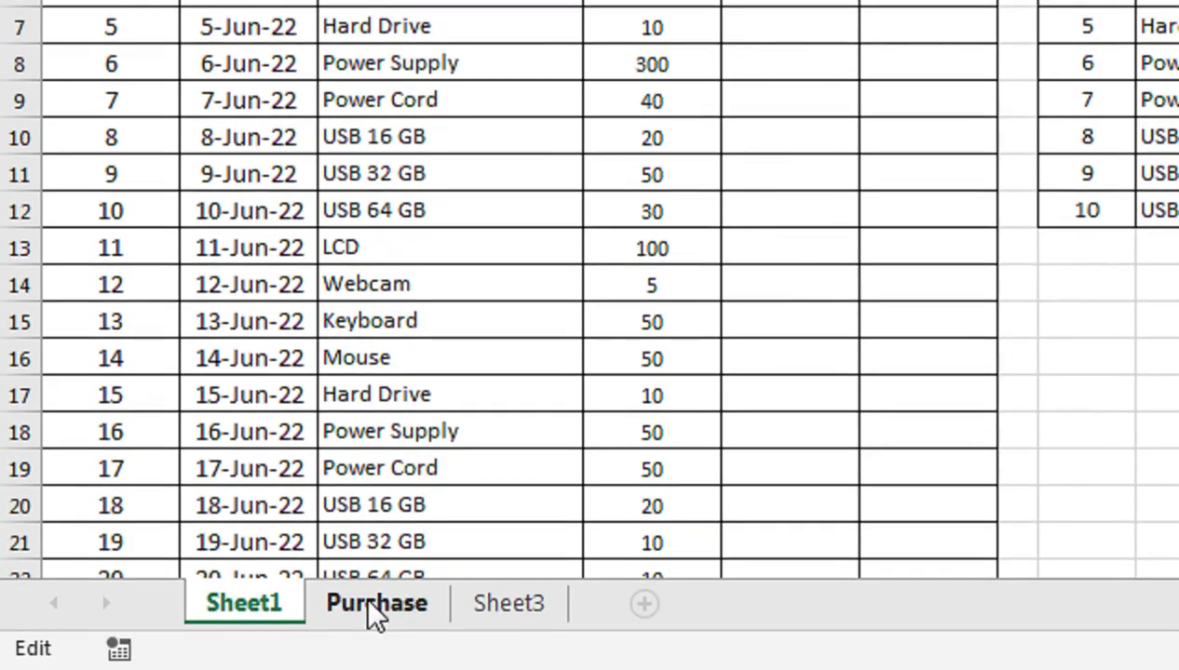
left_click(377, 607)
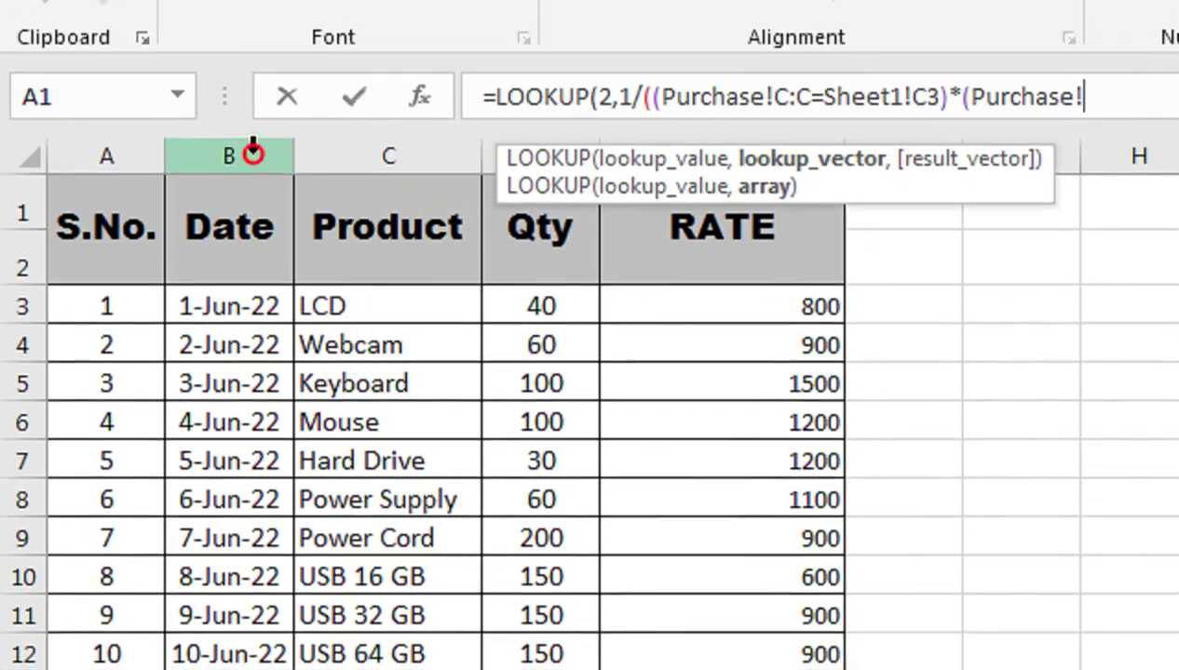
left_click(250, 168)
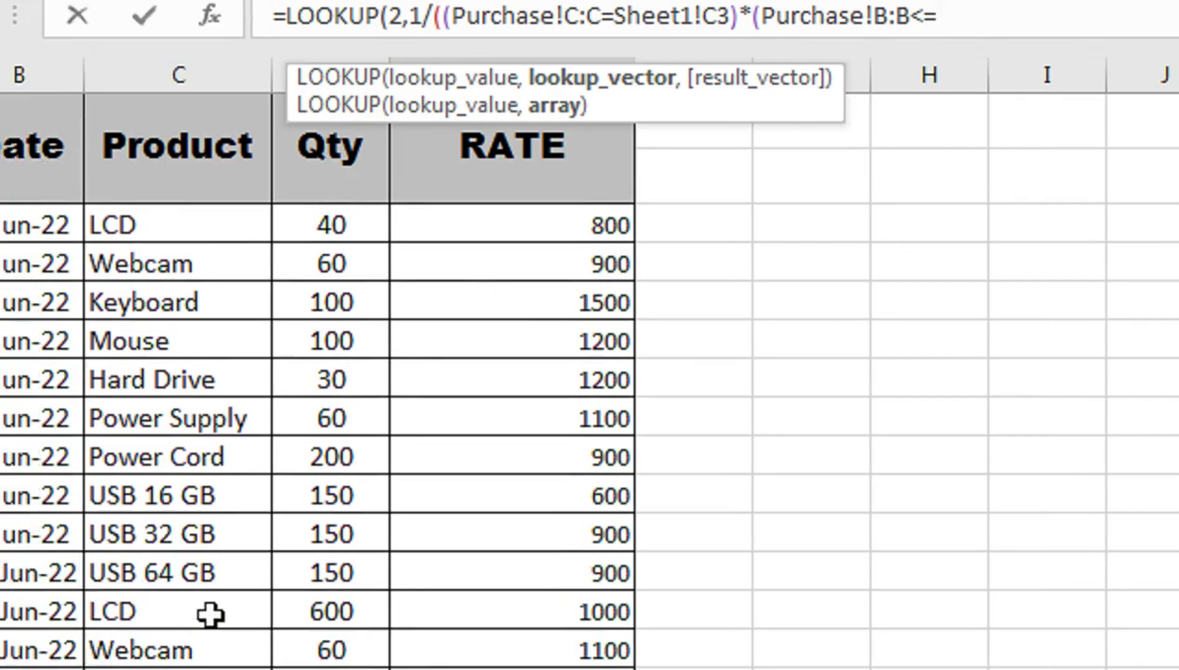
left_click(242, 603)
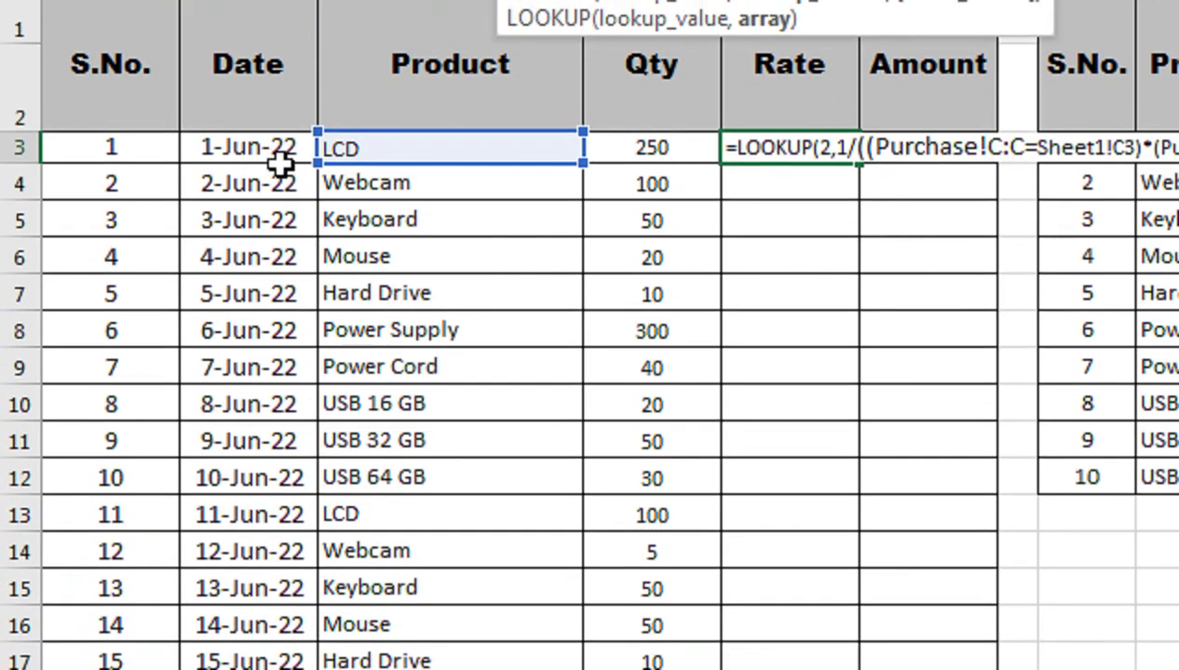
left_click(282, 160)
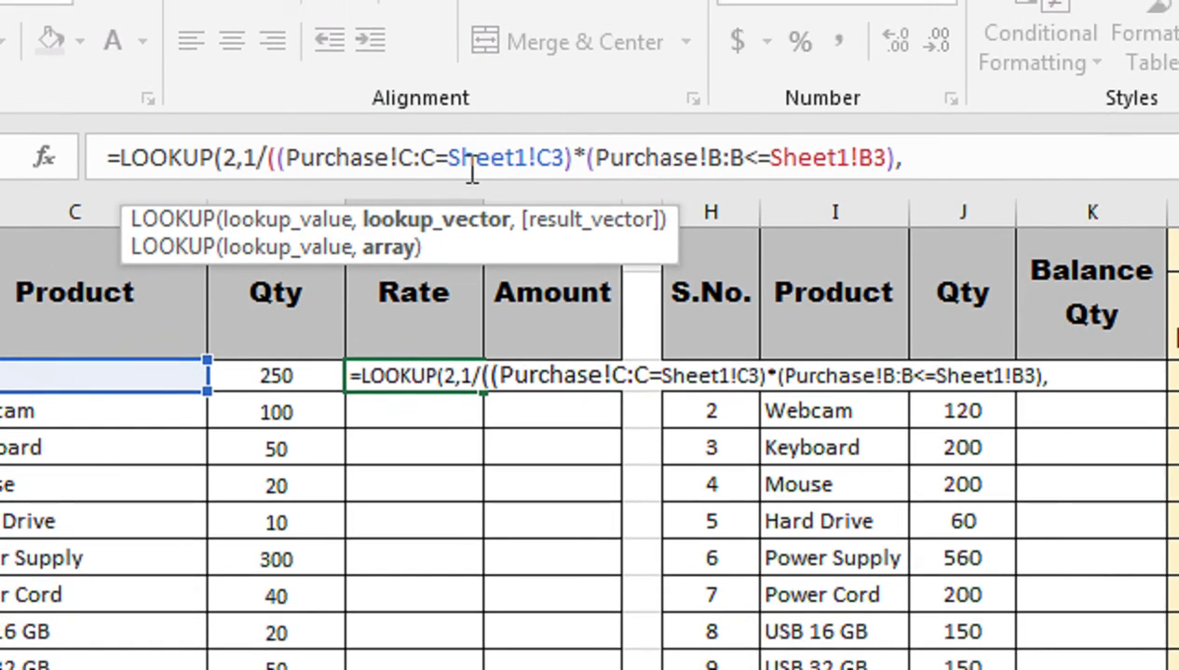
- Add column E of the Purchase sheet as the LOOKUP result range, close the bracket and try to enter the formula
left_click(294, 608)
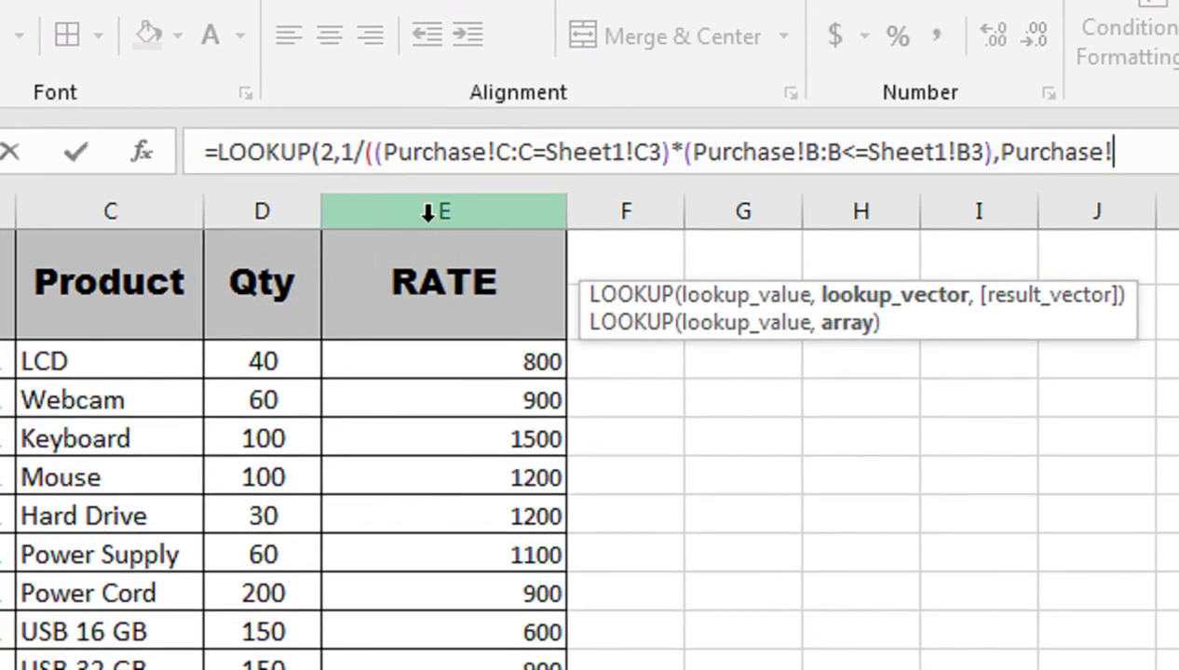
left_click(427, 213)
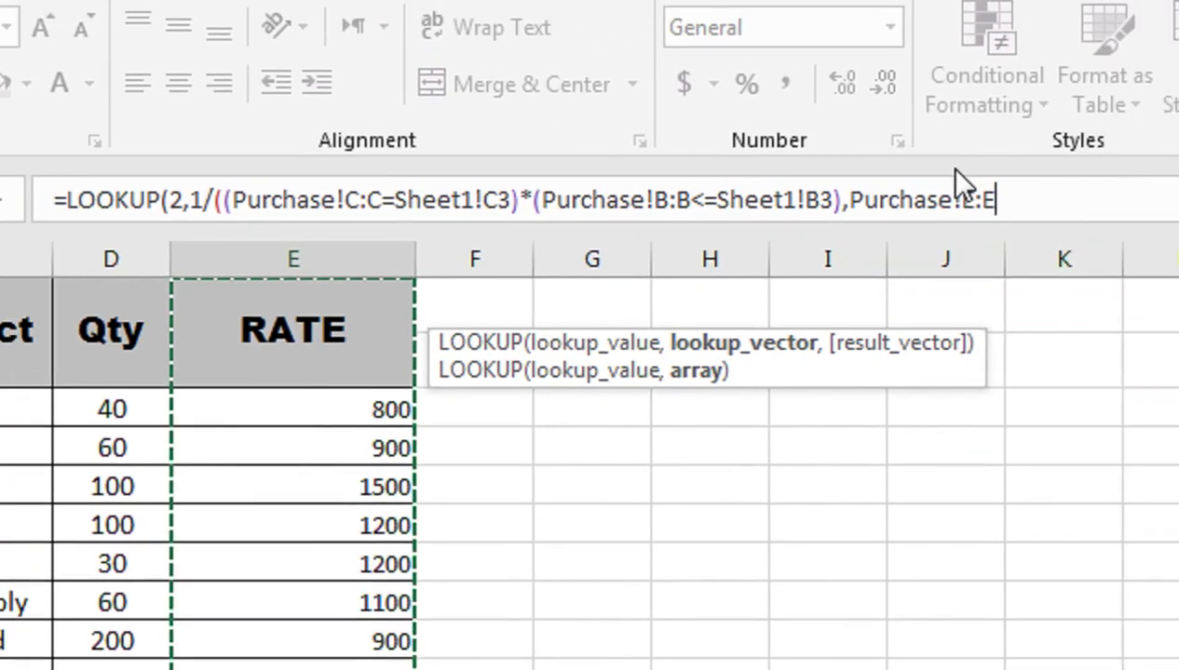
type(")")
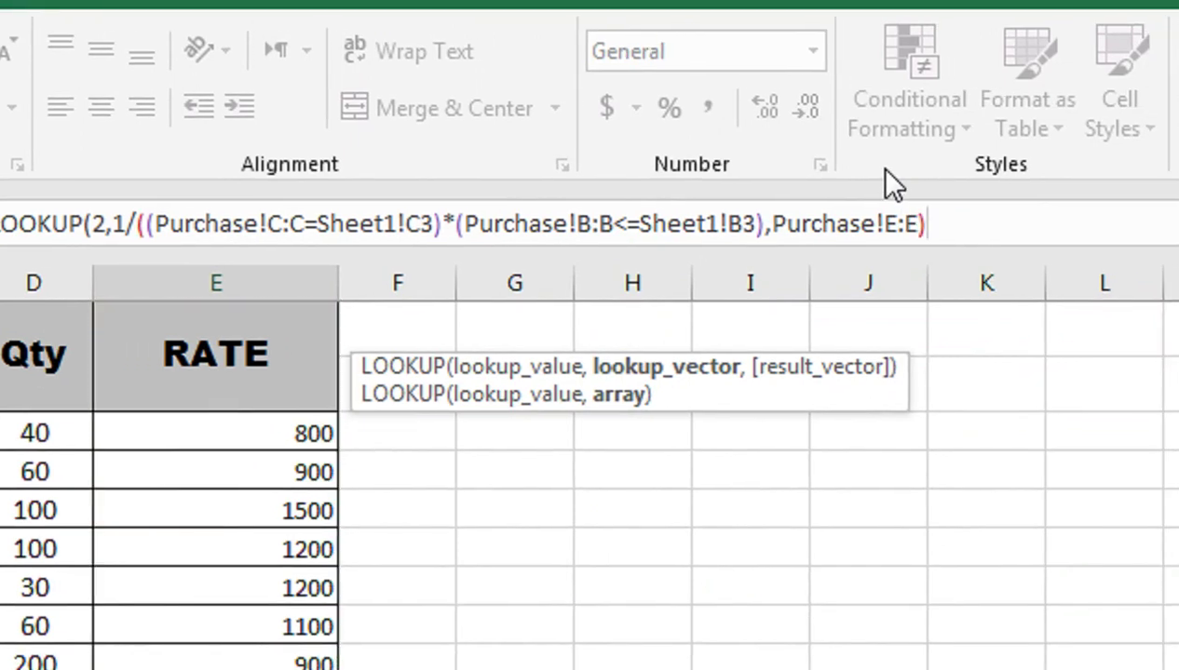
key("Return")
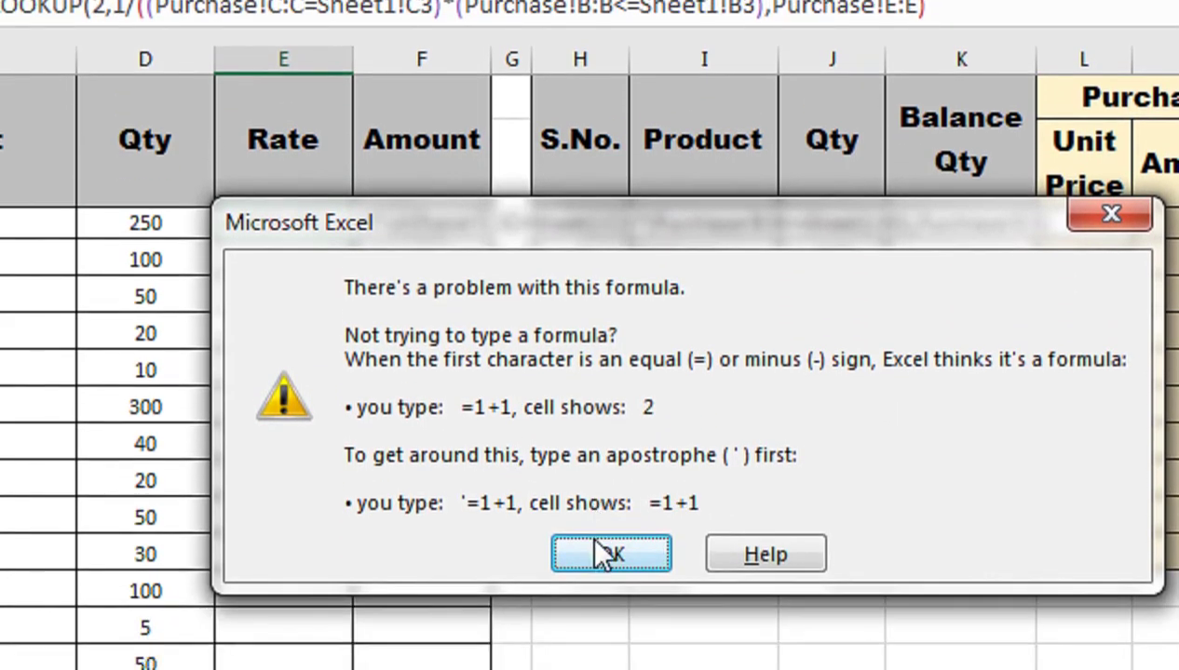
- Insert a second closing bracket after Sheet1!B3 in the LOOKUP formula of E3 and enter the corrected formula
left_click(611, 650)
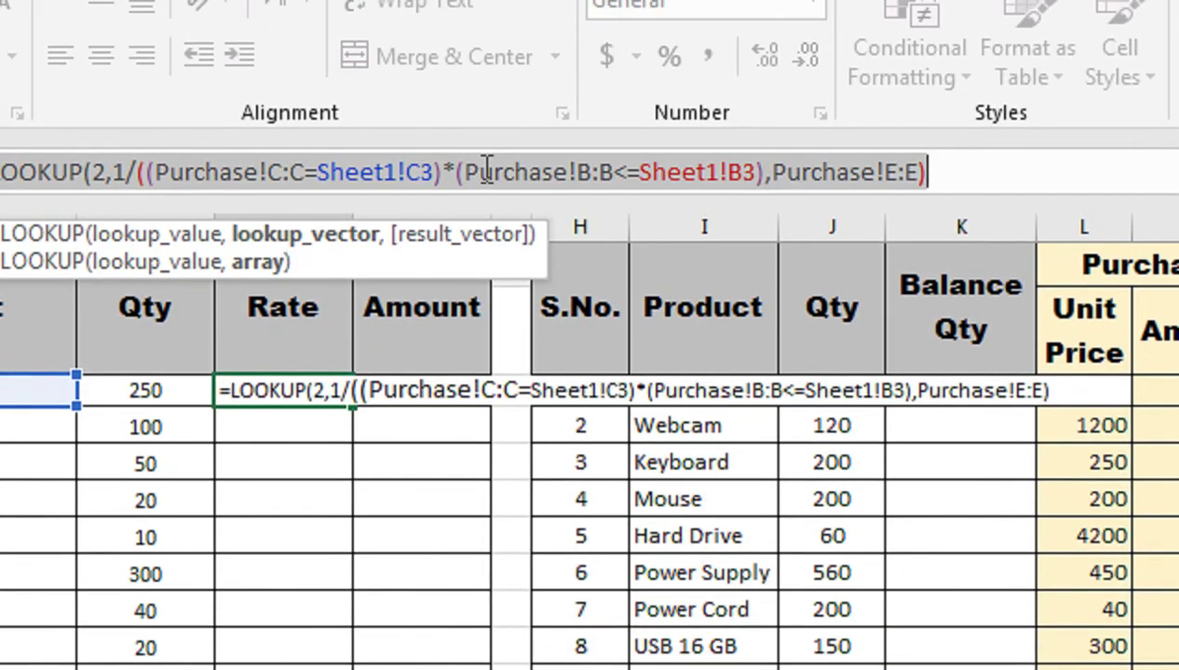
left_click(463, 173)
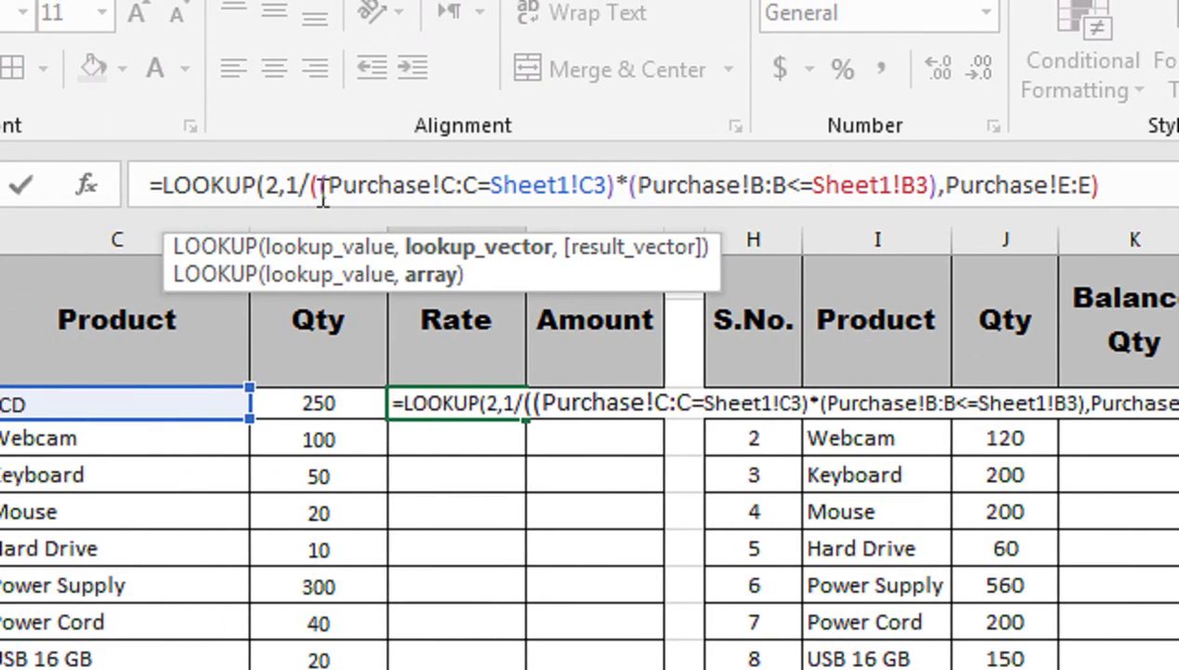
left_click(941, 185)
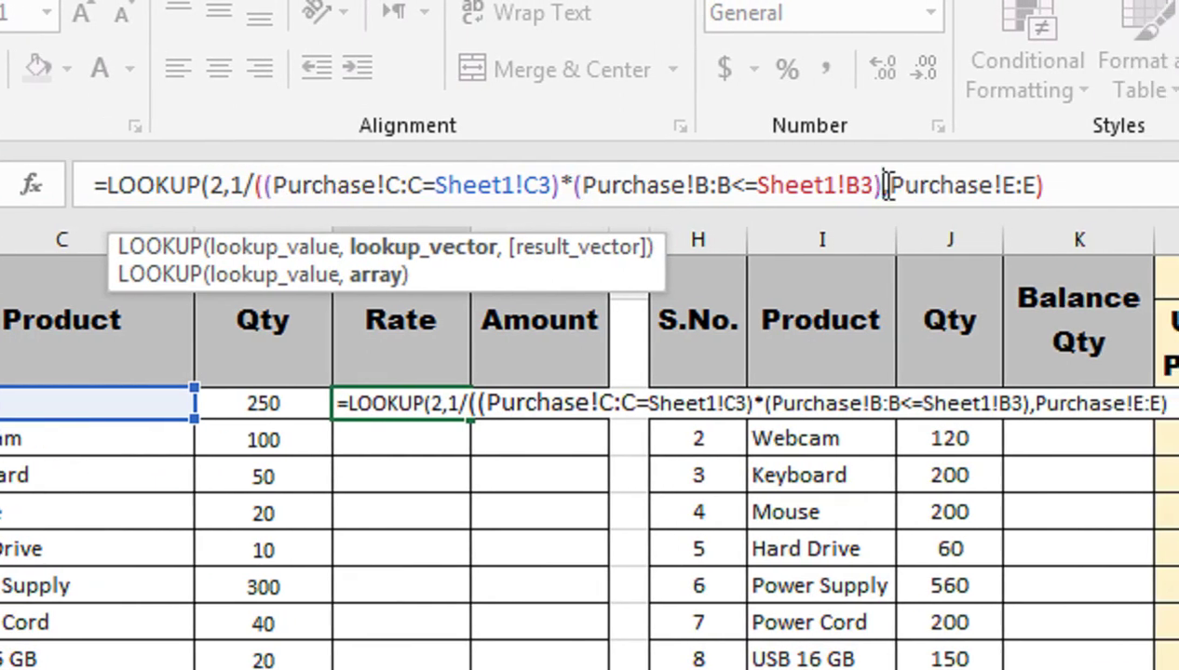
type(")")
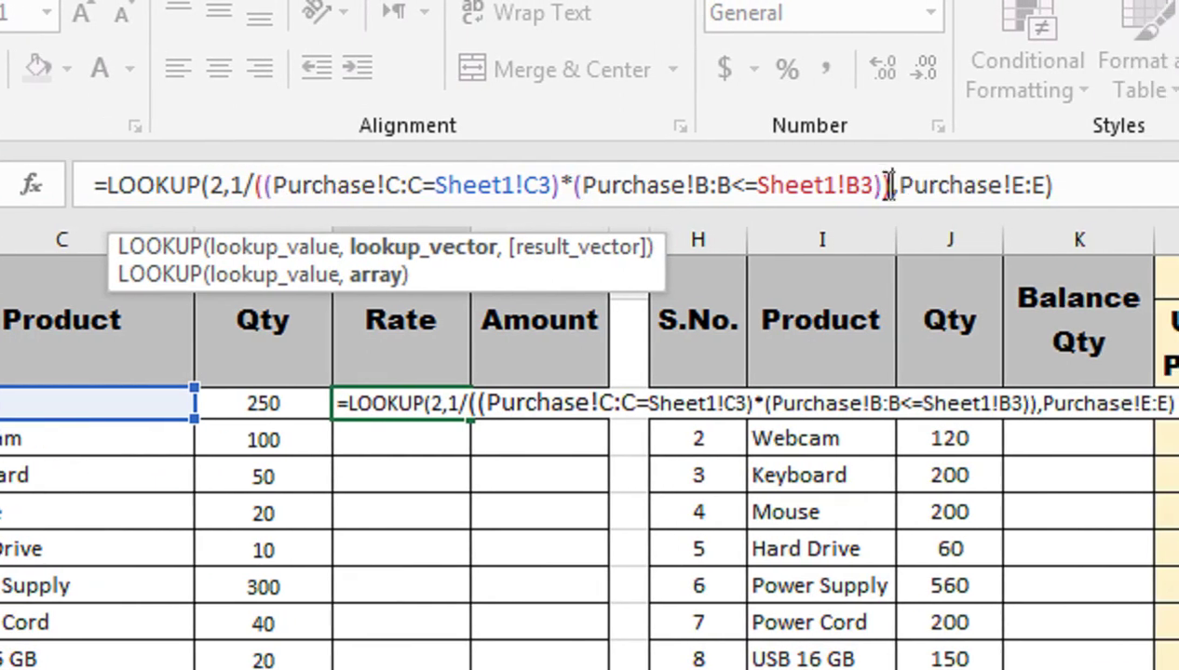
key("Return")
- Fill the Rate formula from E3 down through E12
left_click(440, 390)
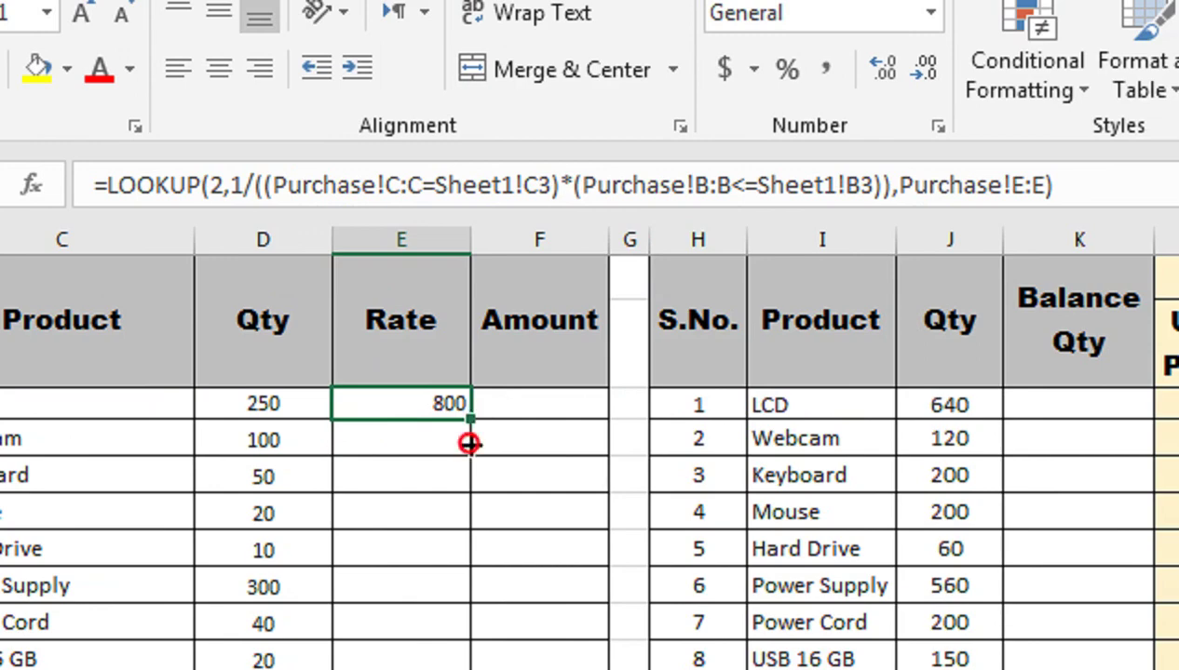
left_click_drag(469, 443, 435, 668)
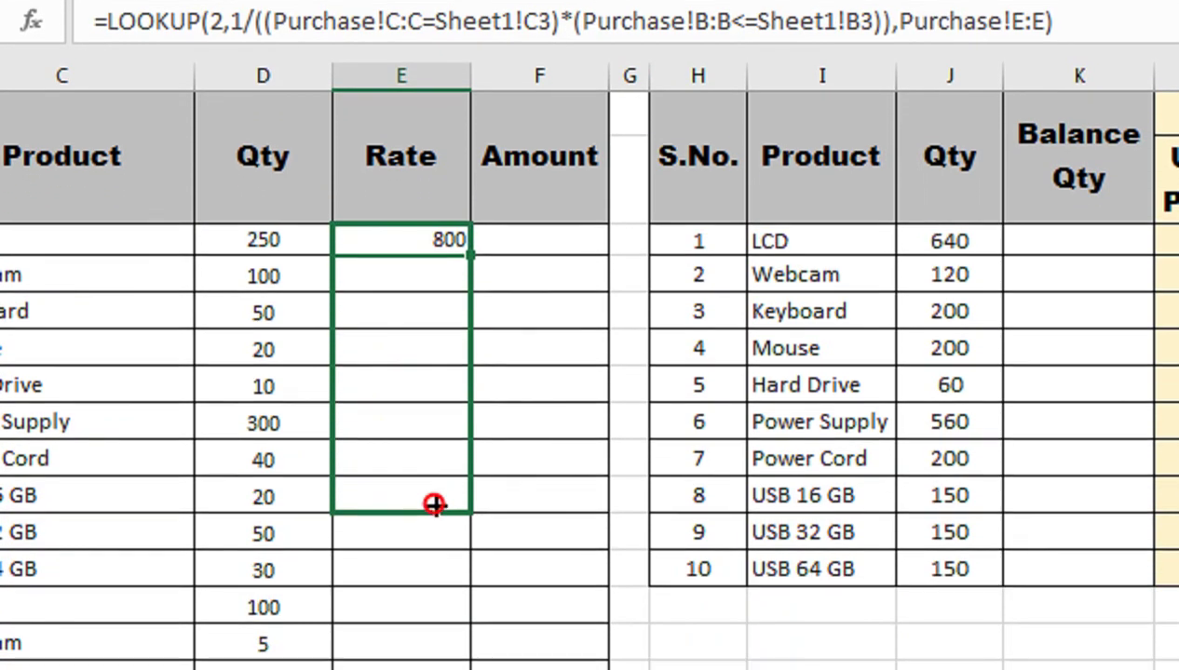
left_click_drag(435, 504, 429, 574)
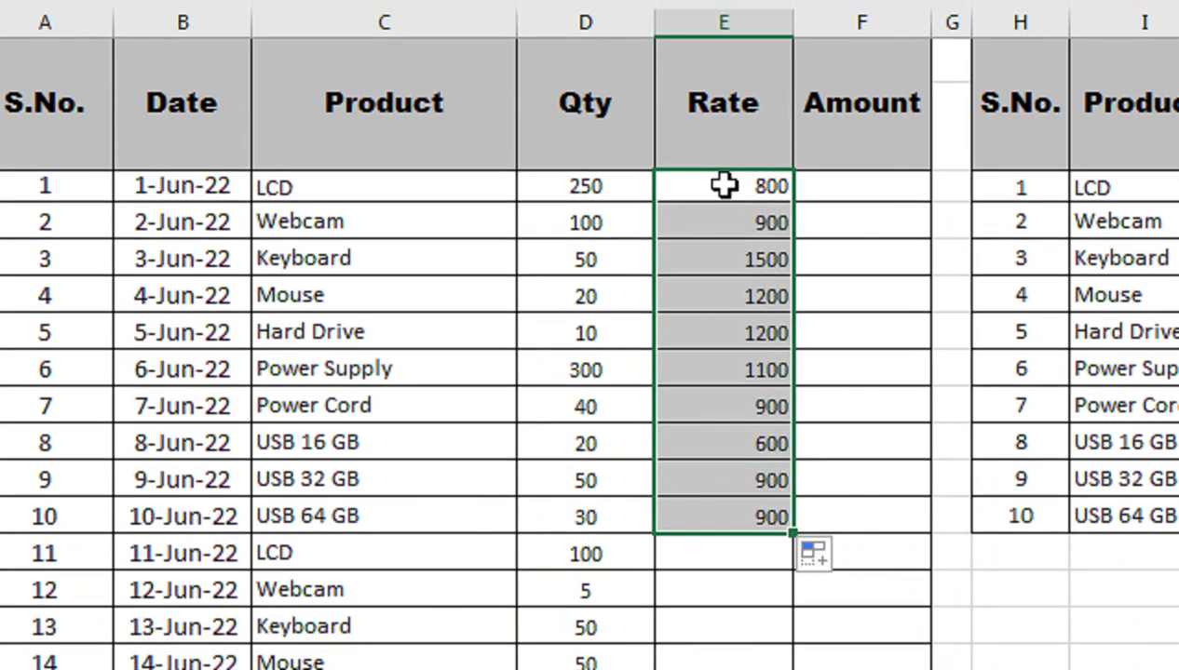
- Compare the looked-up rates on Sheet1 with the LCD rates in column E of the Purchase sheet
left_click(724, 185)
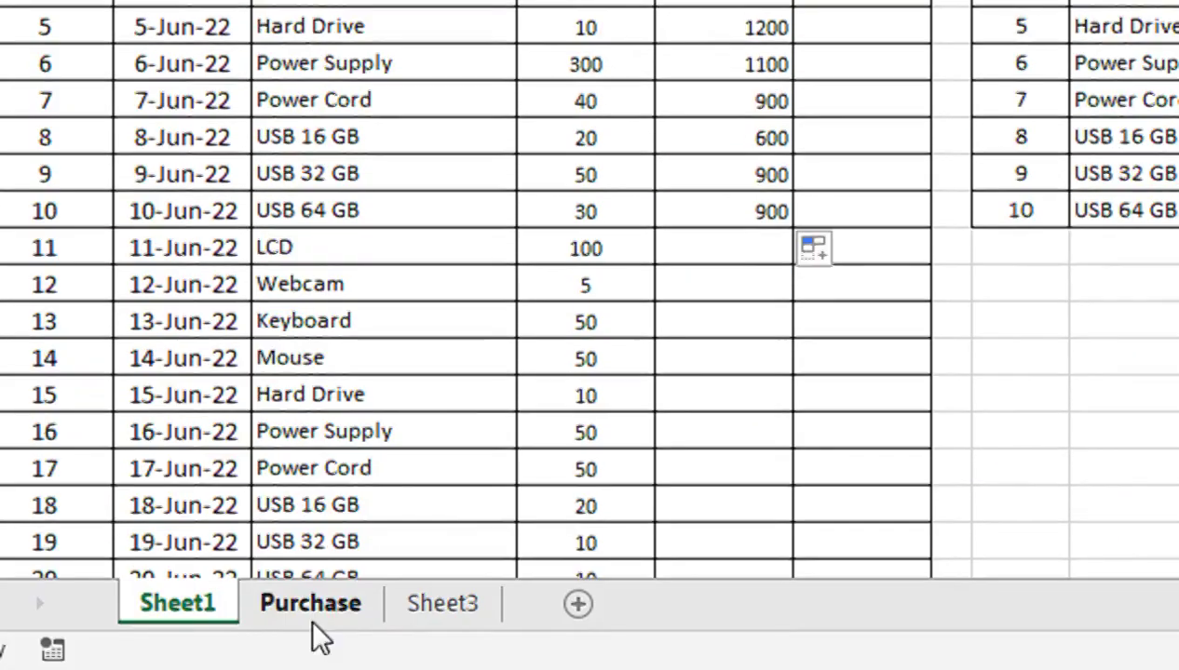
left_click(310, 603)
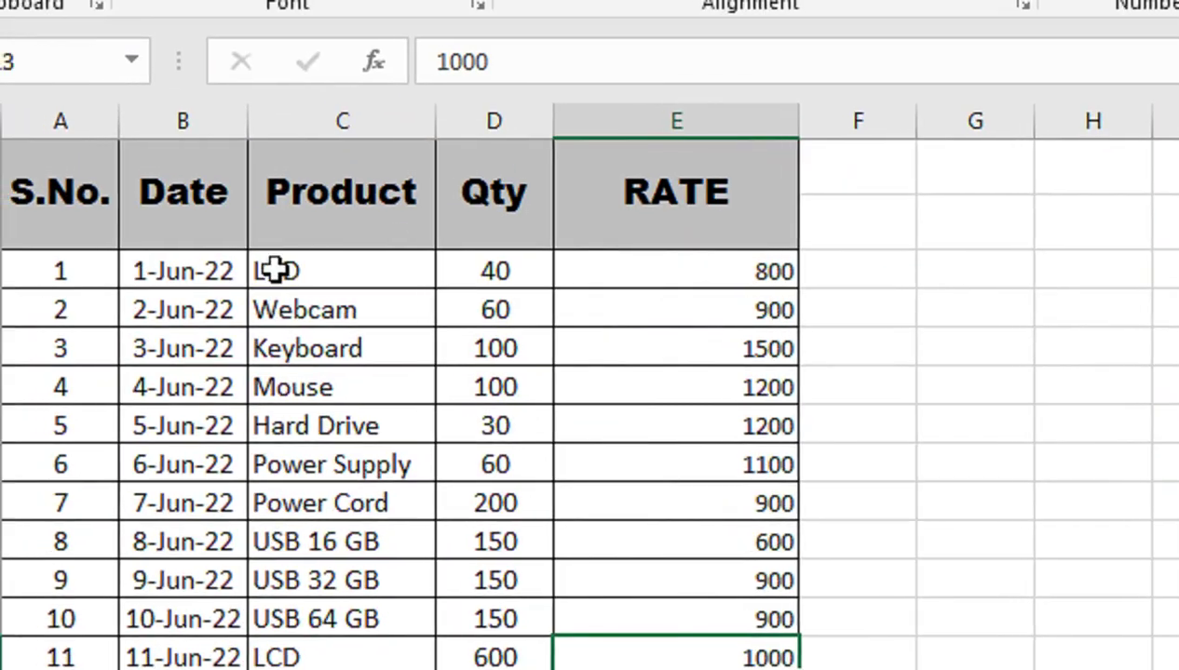
left_click(676, 281)
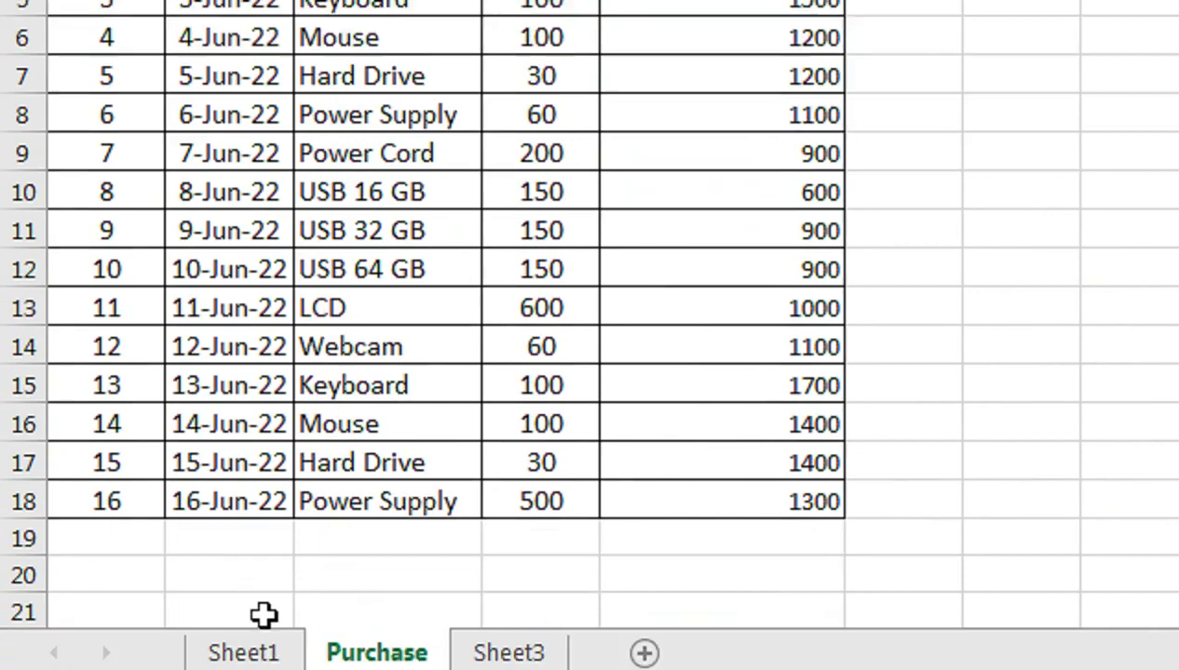
left_click(244, 651)
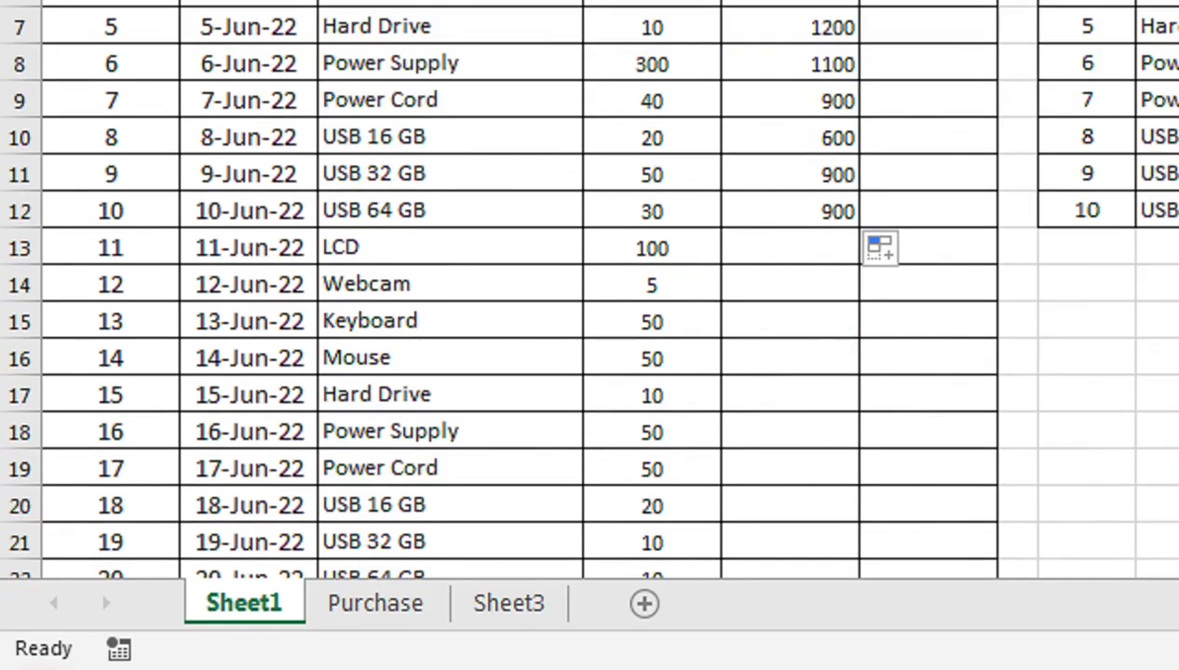
left_click(325, 604)
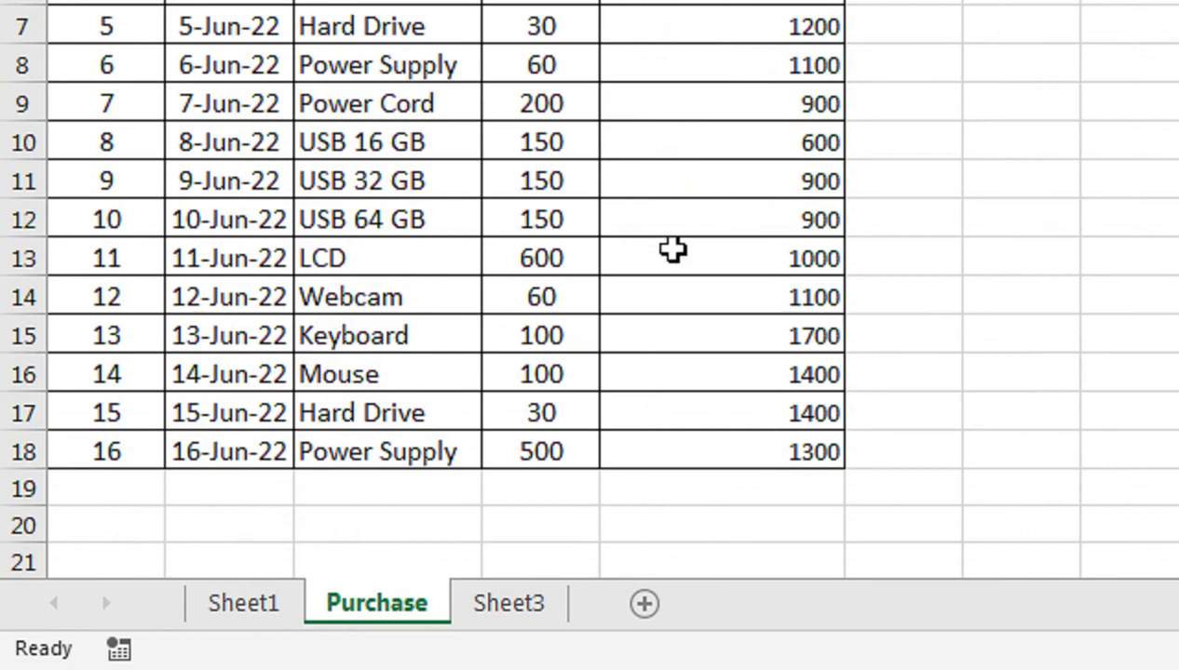
left_click(300, 604)
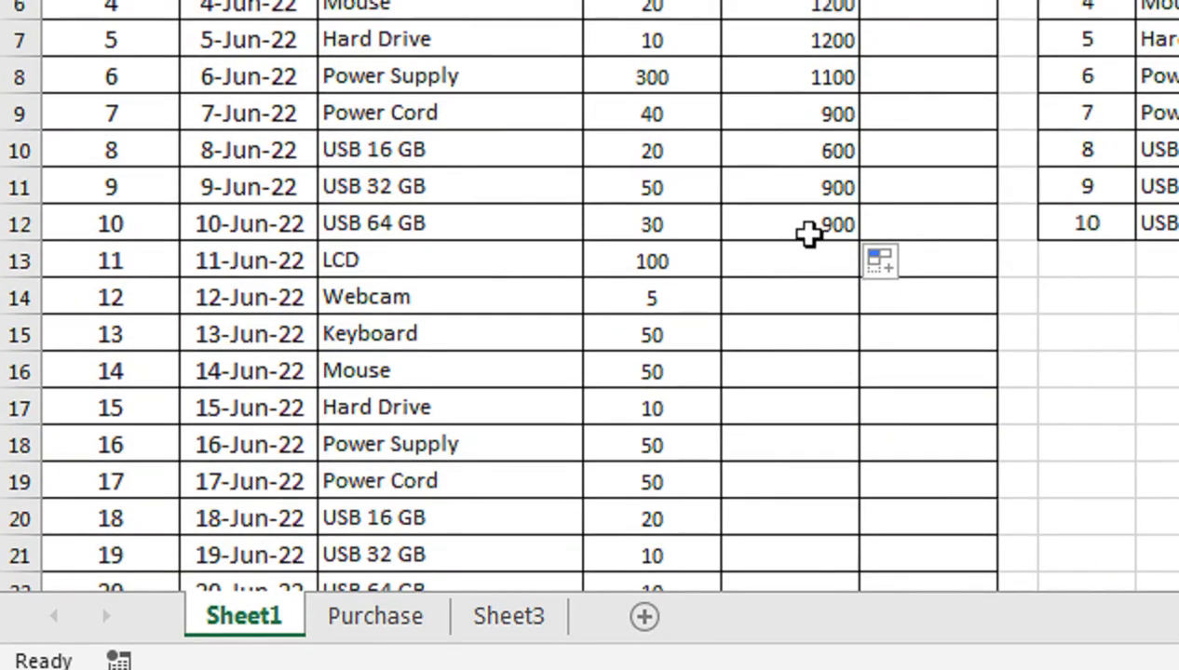
- Extend the Rate formula from E12 to the 11-Jun-22 LCD row in E13
left_click(835, 218)
left_click_drag(859, 242, 857, 266)
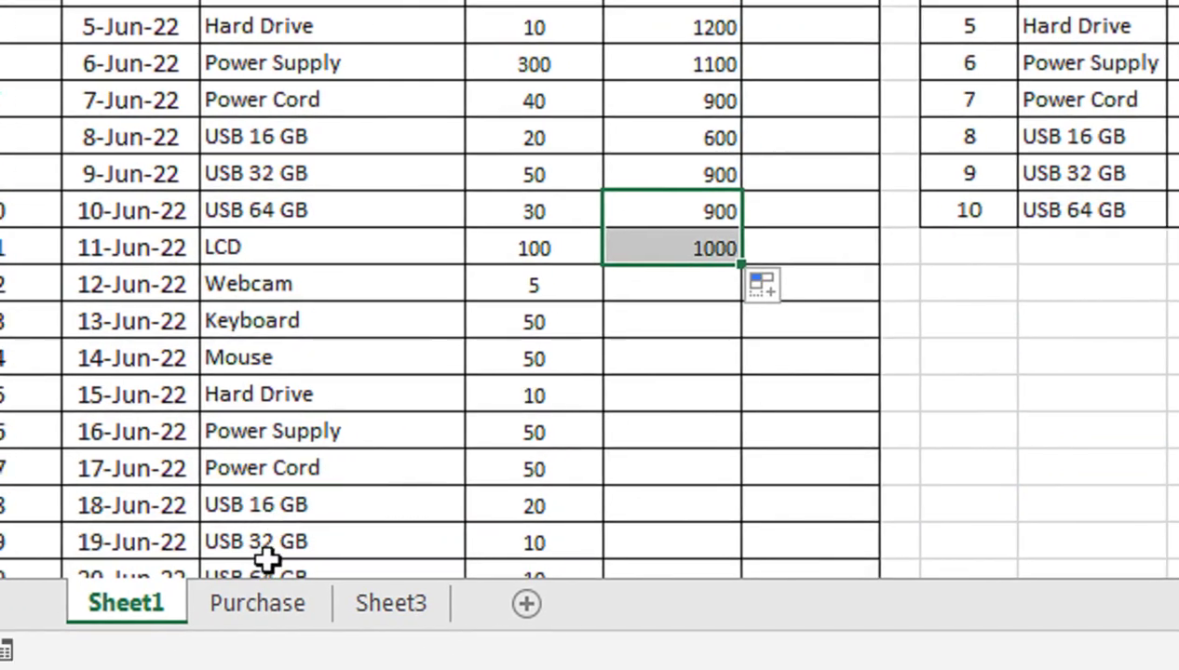
- Check the 11-Jun-22 LCD quantity and rate on the Purchase sheet, and return to Sheet1
left_click(226, 583)
left_click(205, 617)
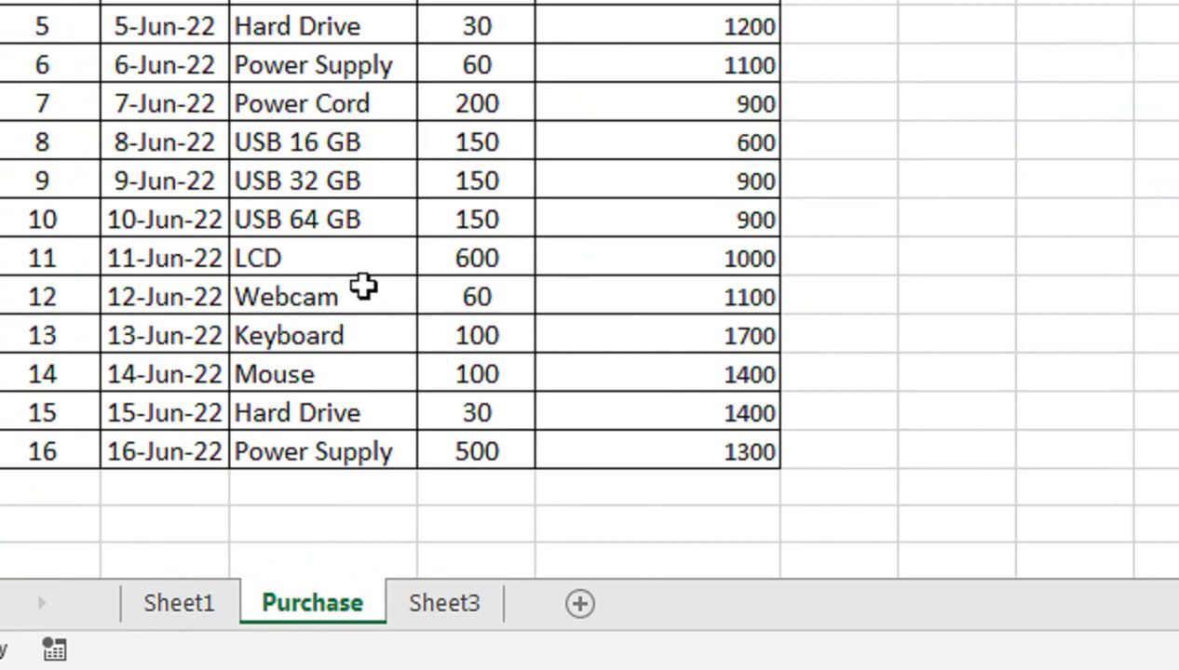
left_click_drag(364, 261, 727, 261)
left_click(179, 603)
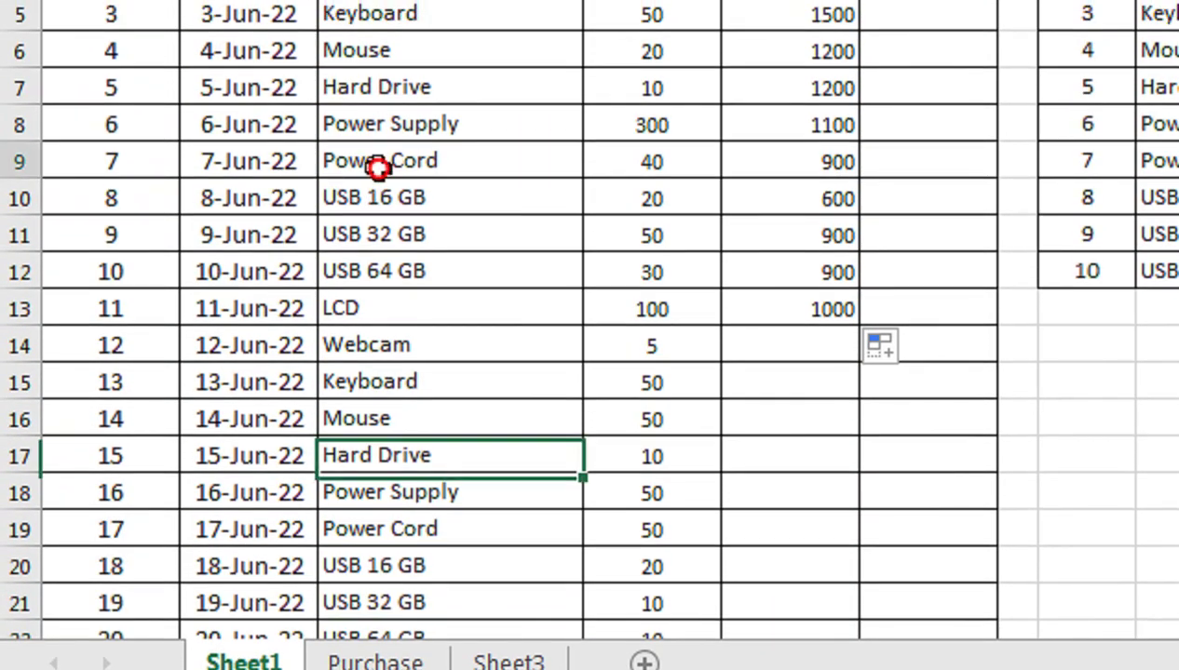
- Change the product of the 7-Jun-22 sale in C9 on Sheet1 to LCD
left_click(377, 115)
type("LCD")
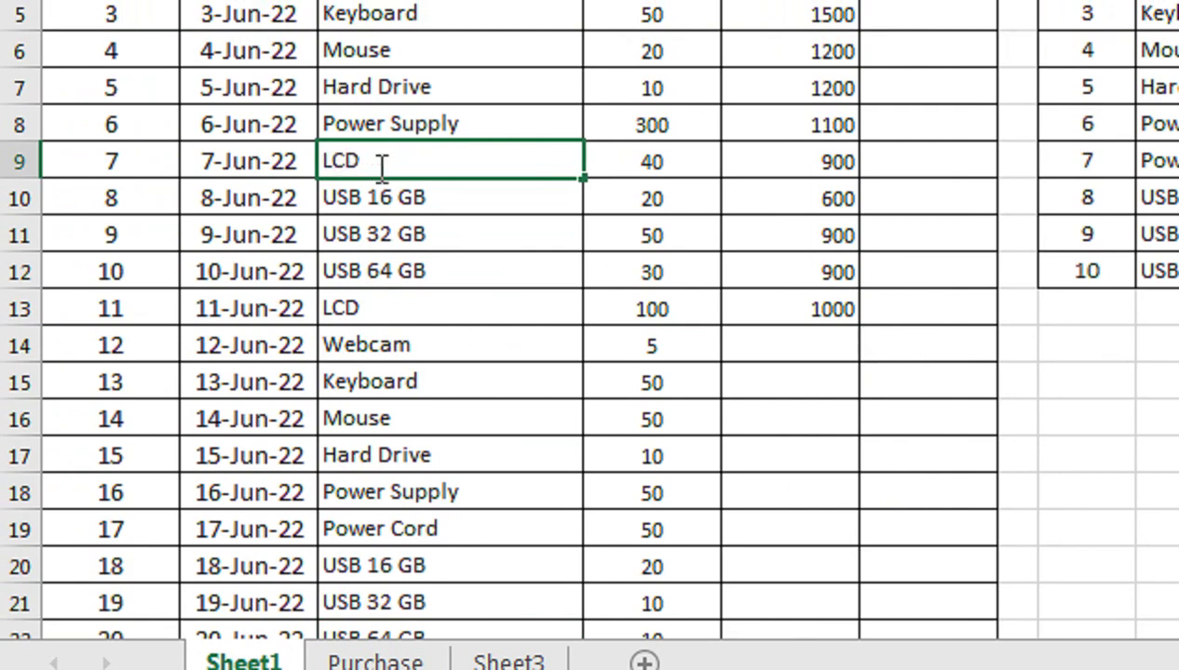
key("Return")
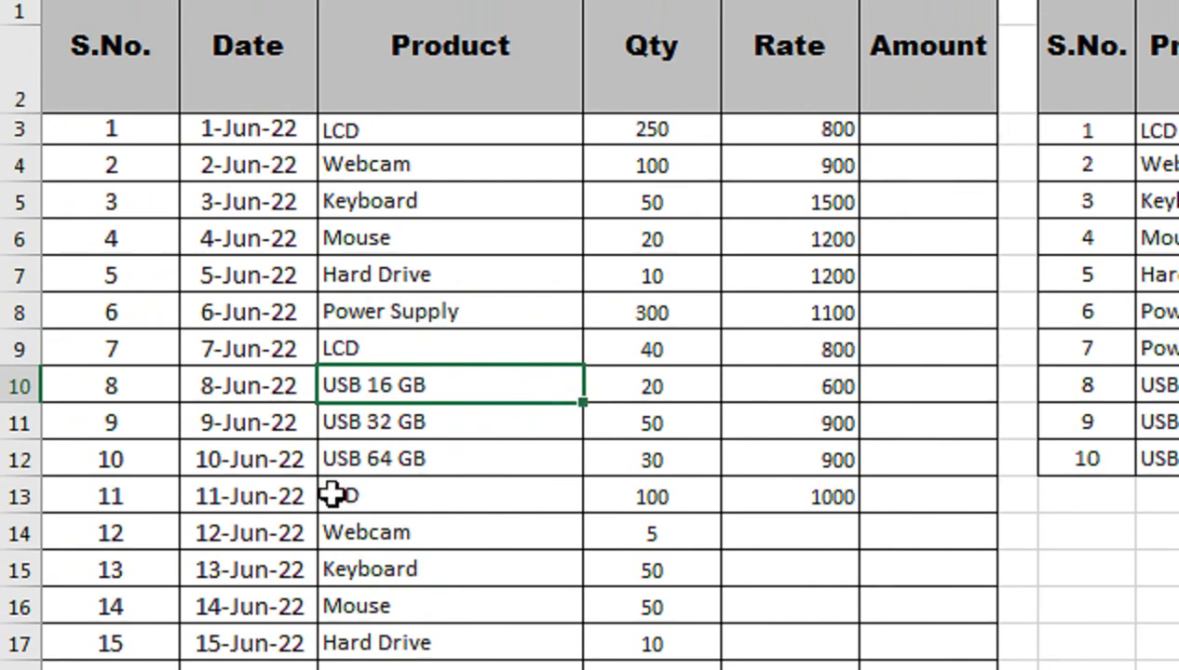
- Fill the Rate LOOKUP formula from E3 down the remaining sales rows of column E
left_click(753, 493)
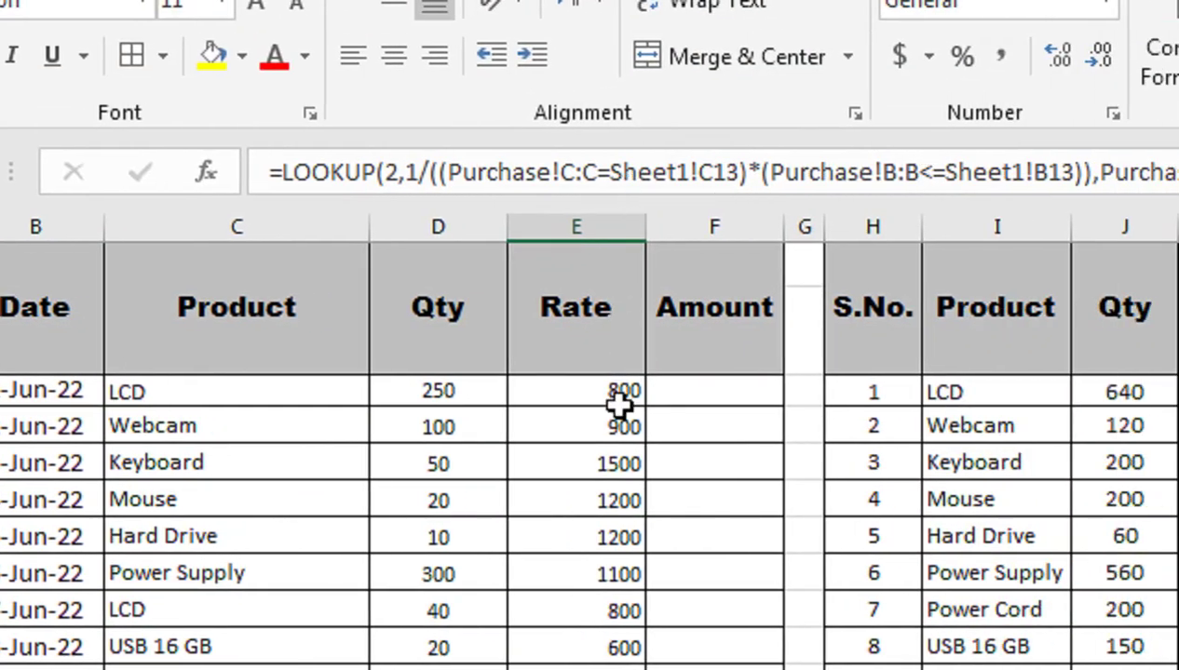
left_click(619, 402)
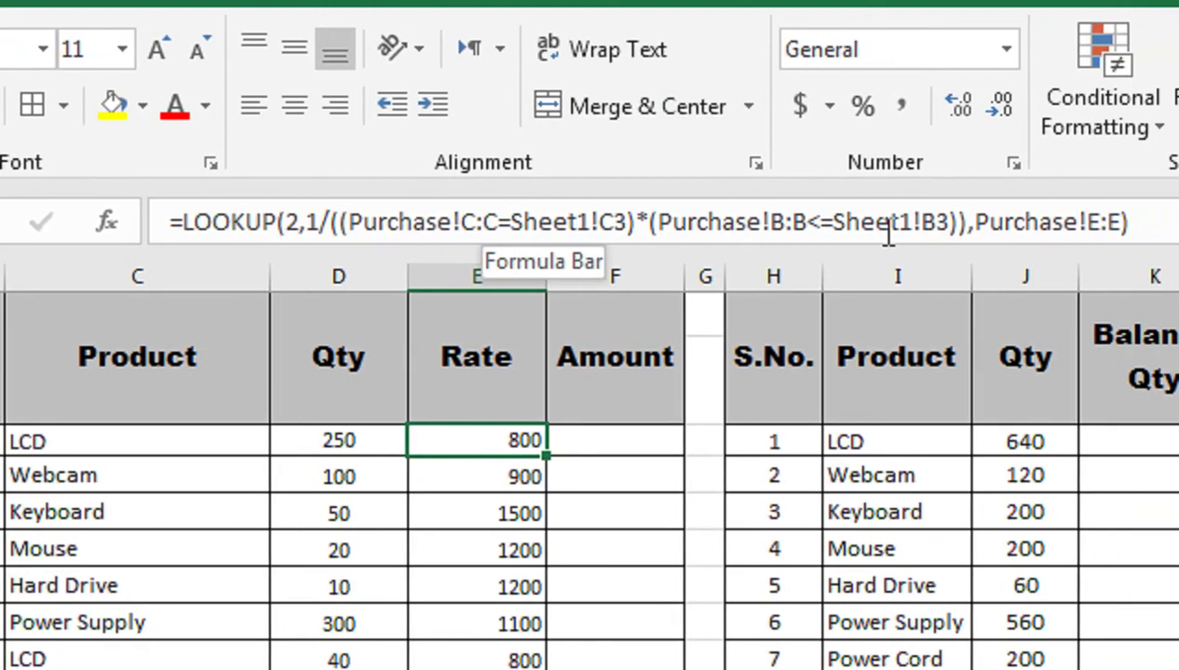
mouse_move(544, 456)
left_mouse_down()
mouse_move(519, 639)
mouse_move(519, 416)
mouse_move(518, 450)
left_mouse_up()
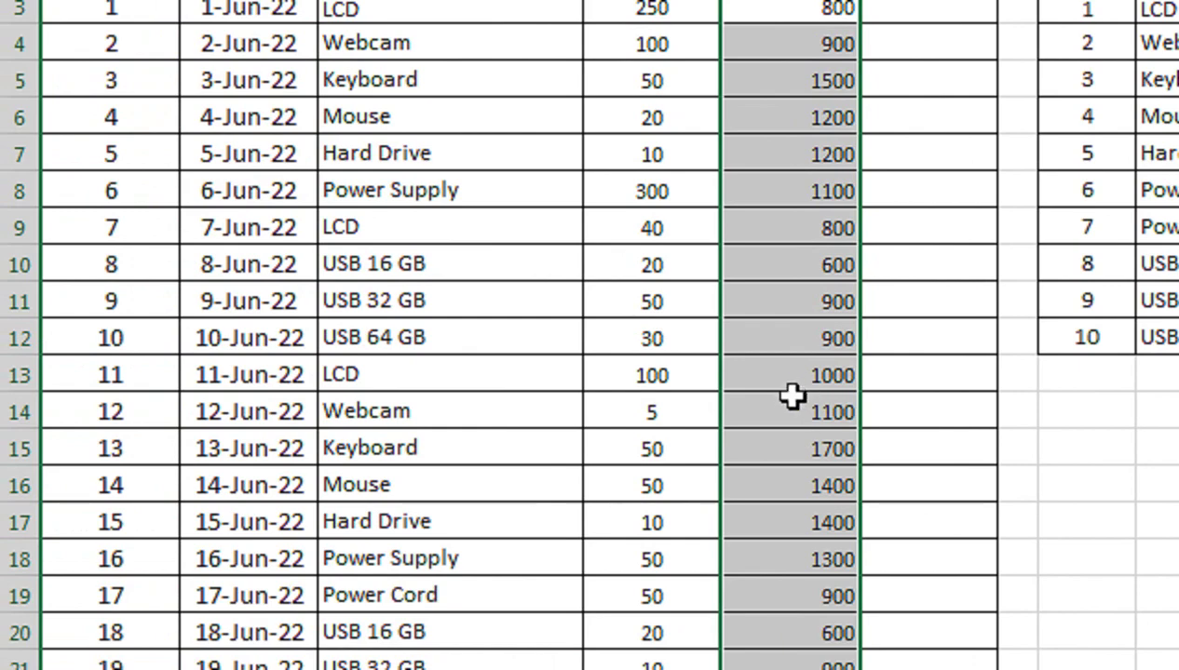
- Compare the 12-Jun-22 Webcam rate on Sheet1 with the Webcam rates on the Purchase sheet, and return to Sheet1
left_click(527, 417)
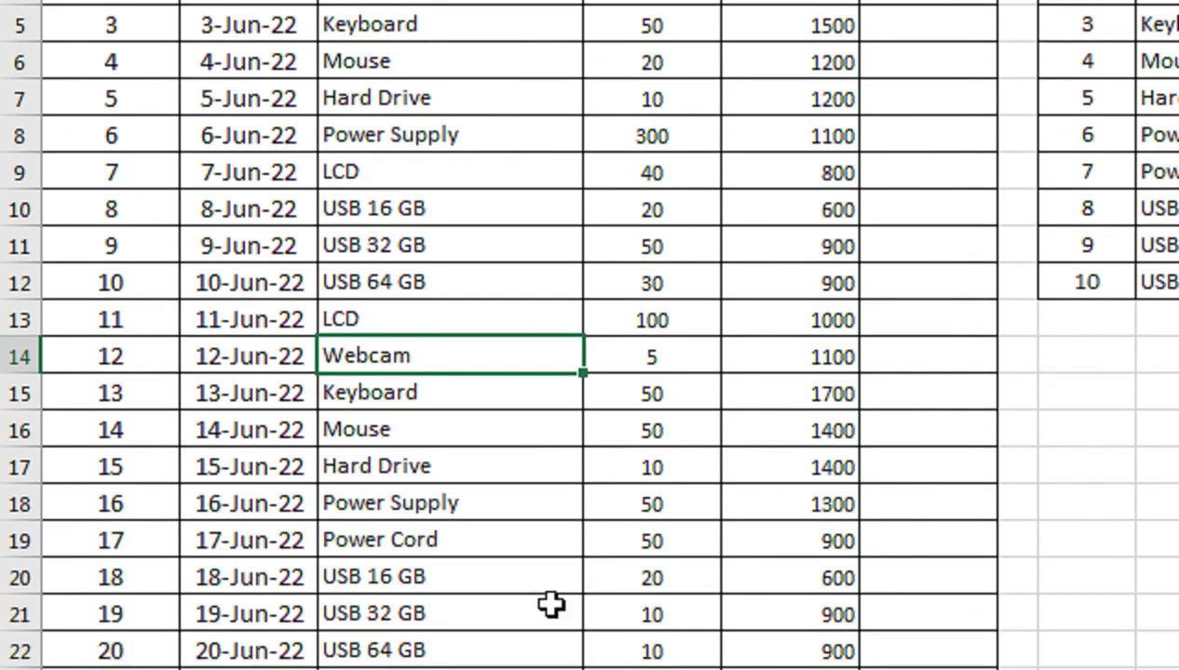
left_click(342, 600)
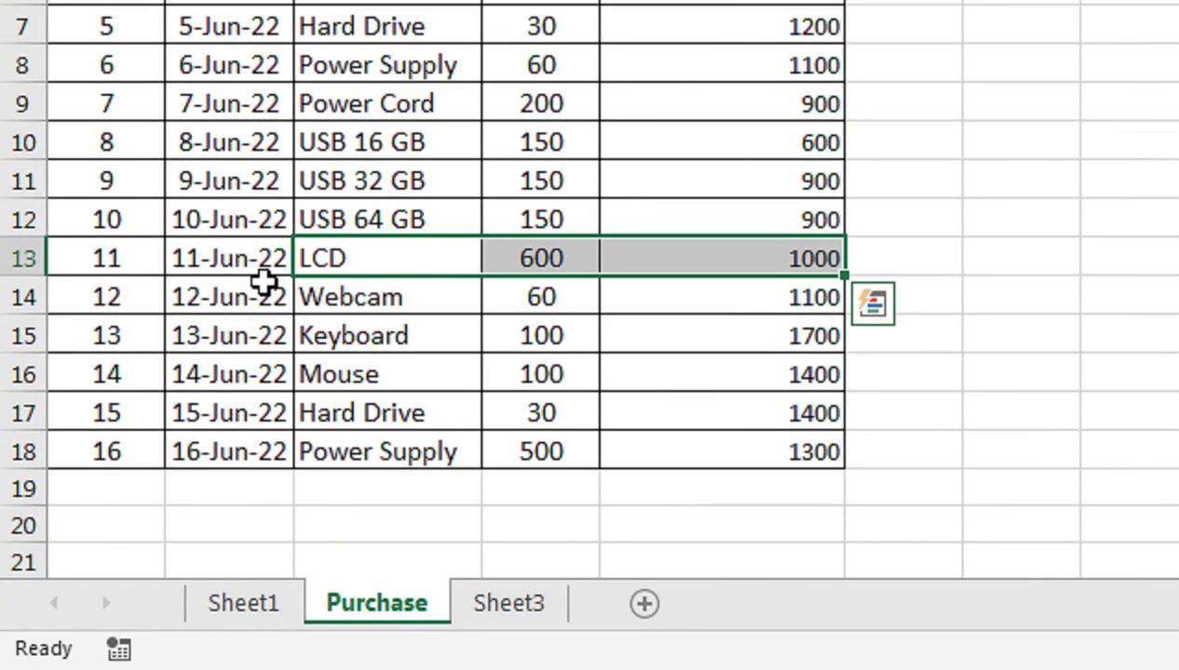
left_click(761, 289)
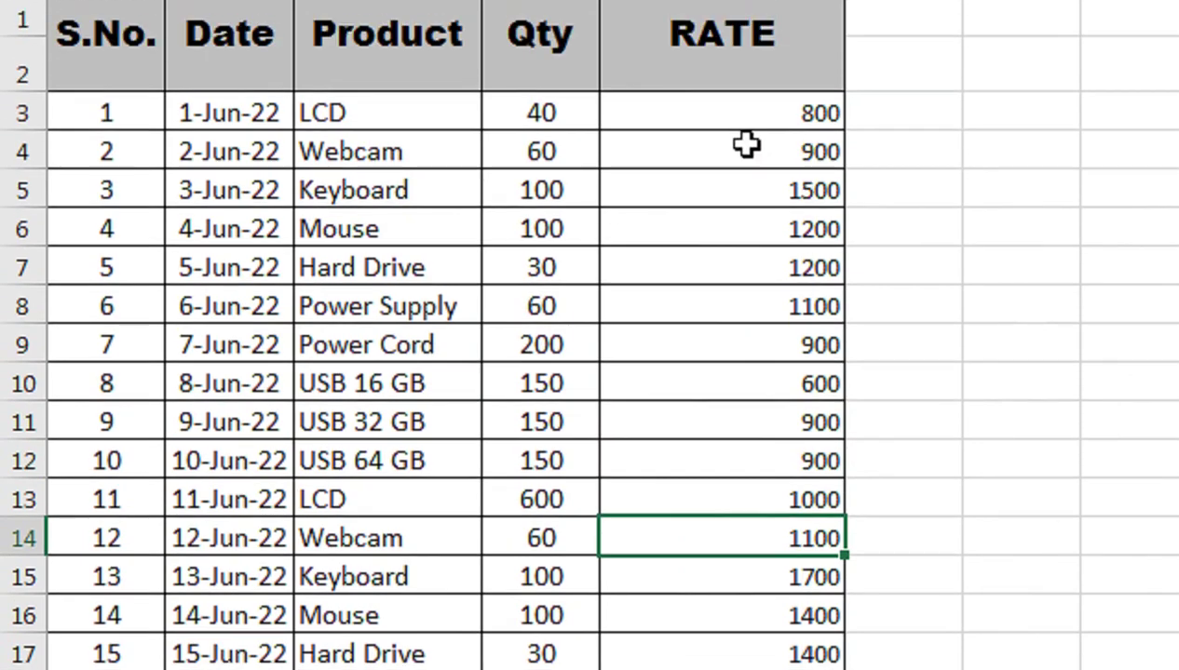
left_click(747, 145)
left_click(290, 596)
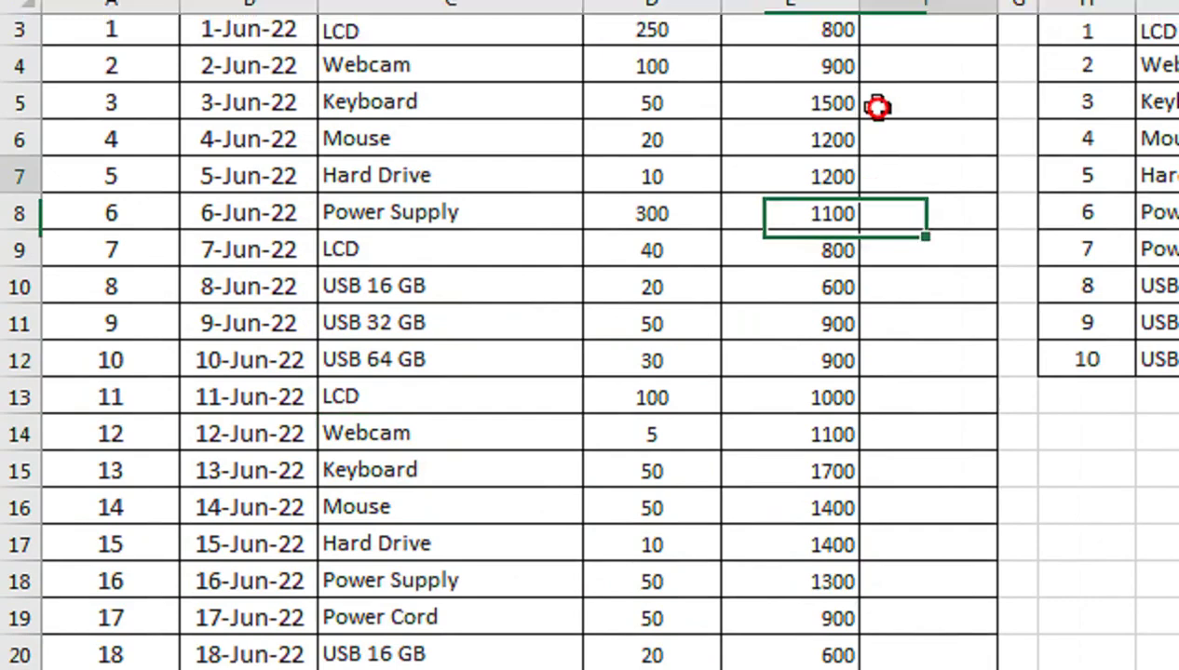
- Enter =E3*D3 in F3 and fill the formula down the Amount column
left_click_drag(877, 107, 885, 149)
left_click(884, 322)
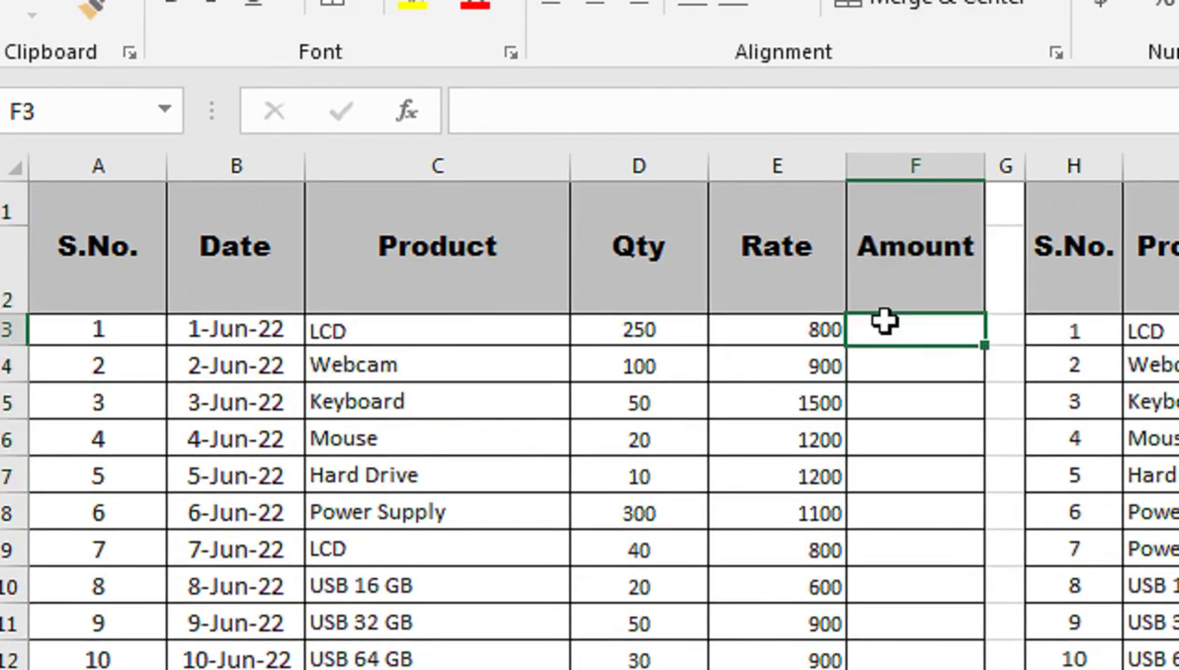
left_click(663, 326)
key("Right")
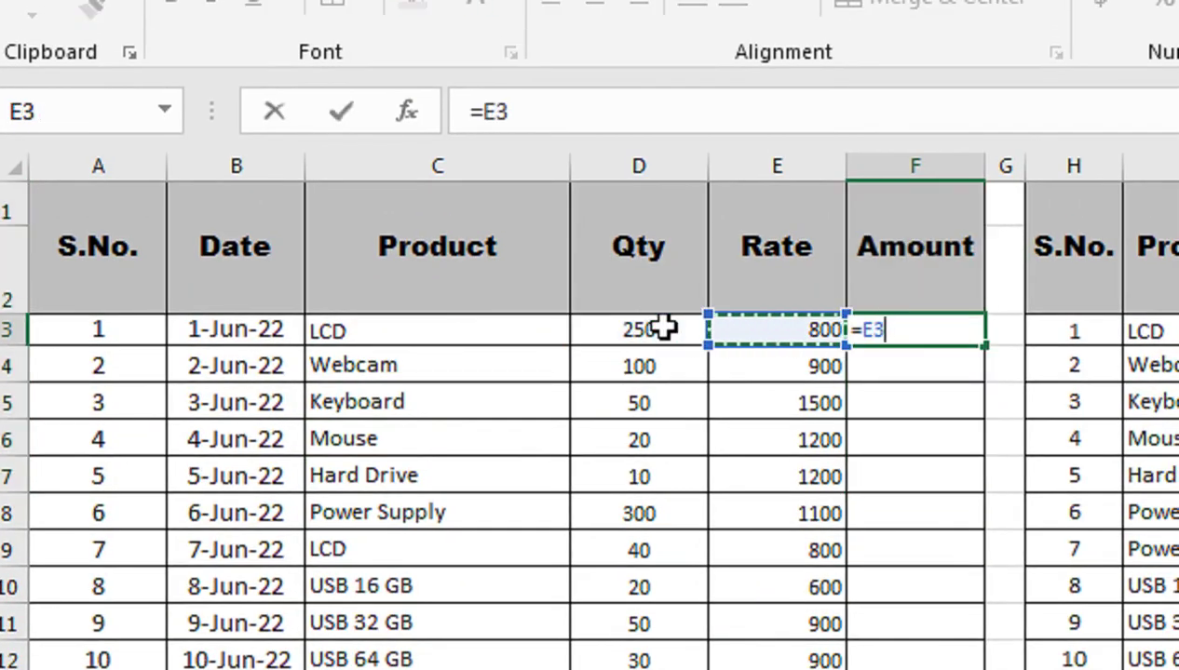
type("*")
key("Left")
key("Left")
key("Return")
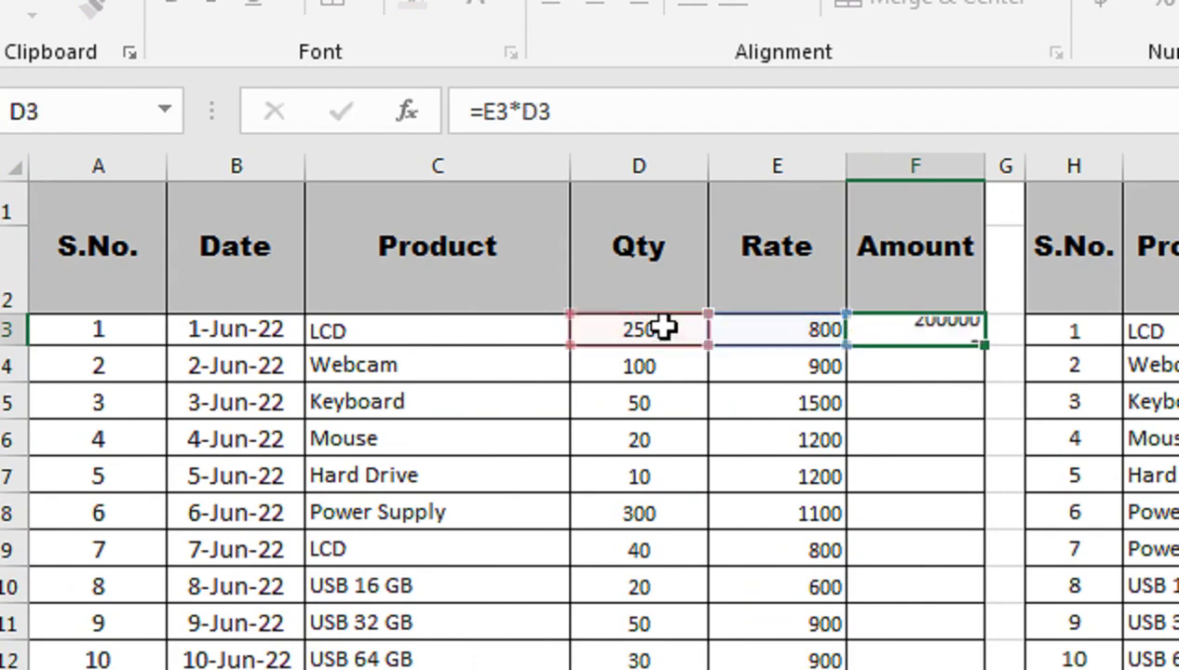
left_click(857, 325)
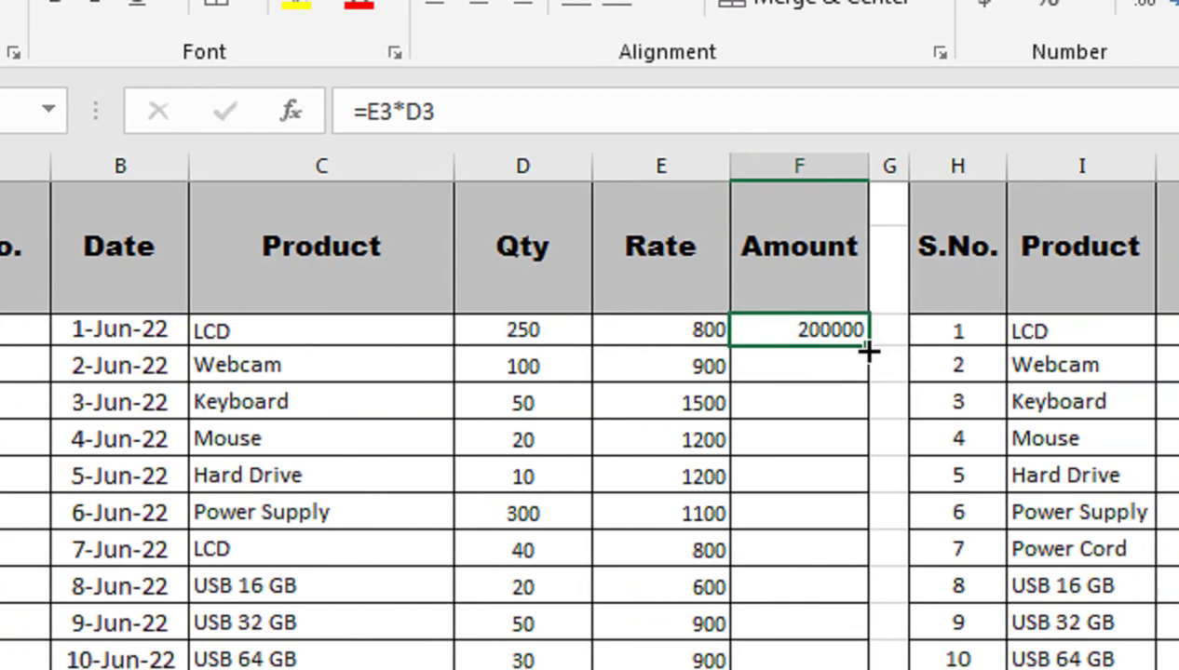
double_click(867, 350)
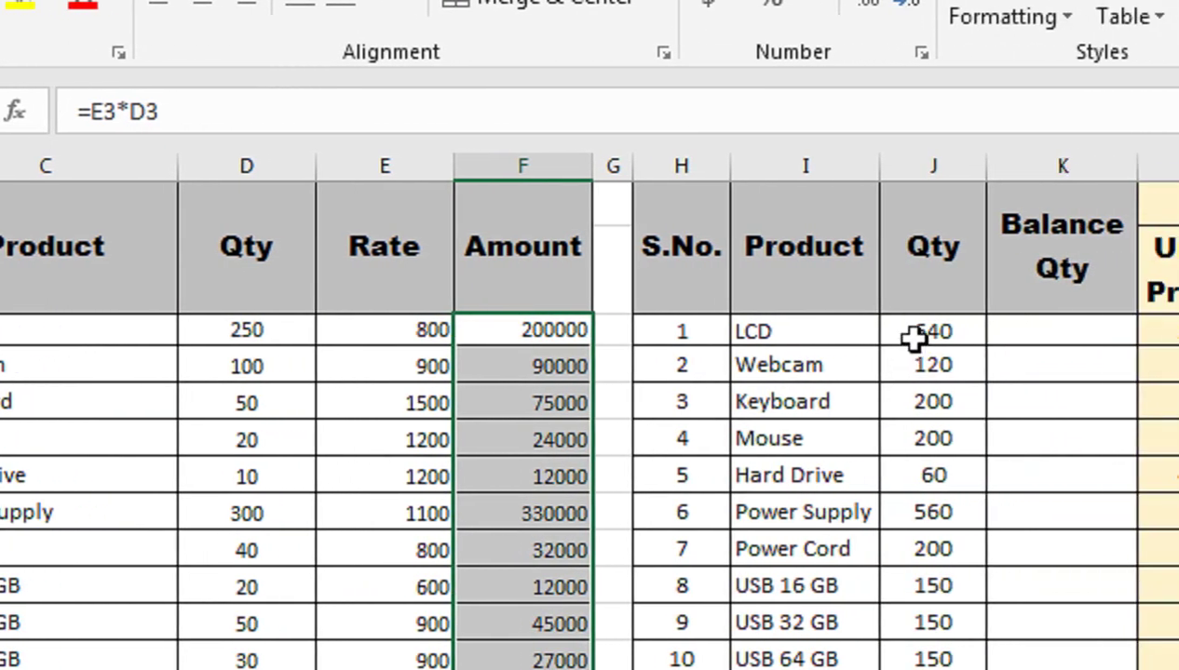
left_click(914, 337)
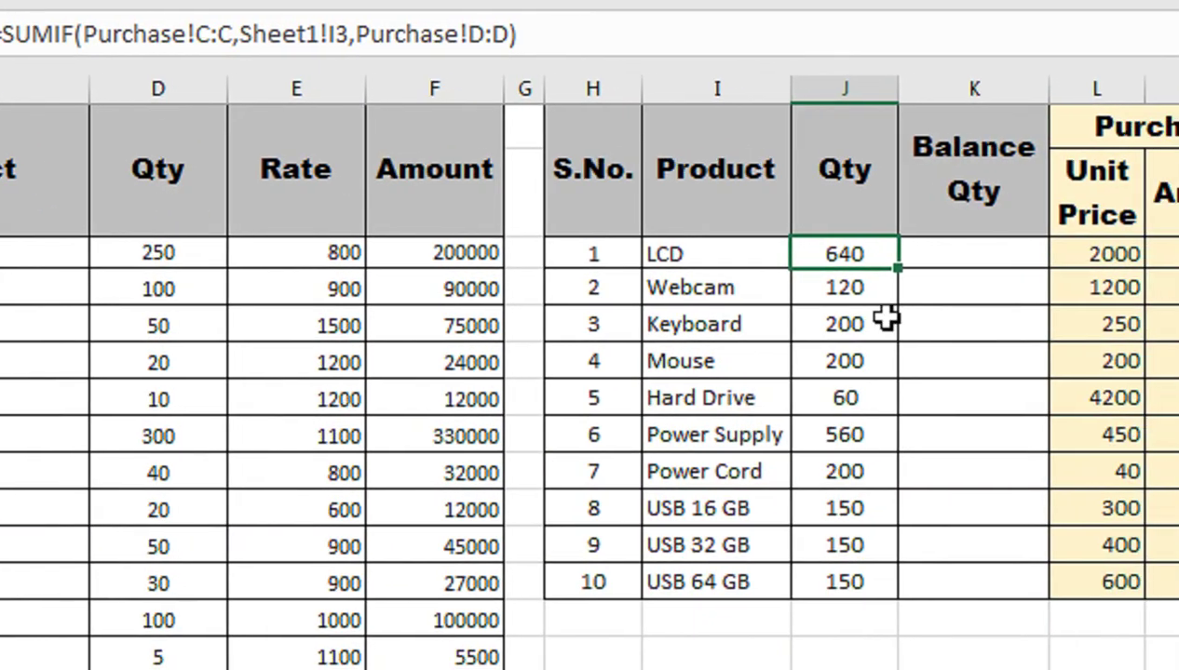
left_click(921, 251)
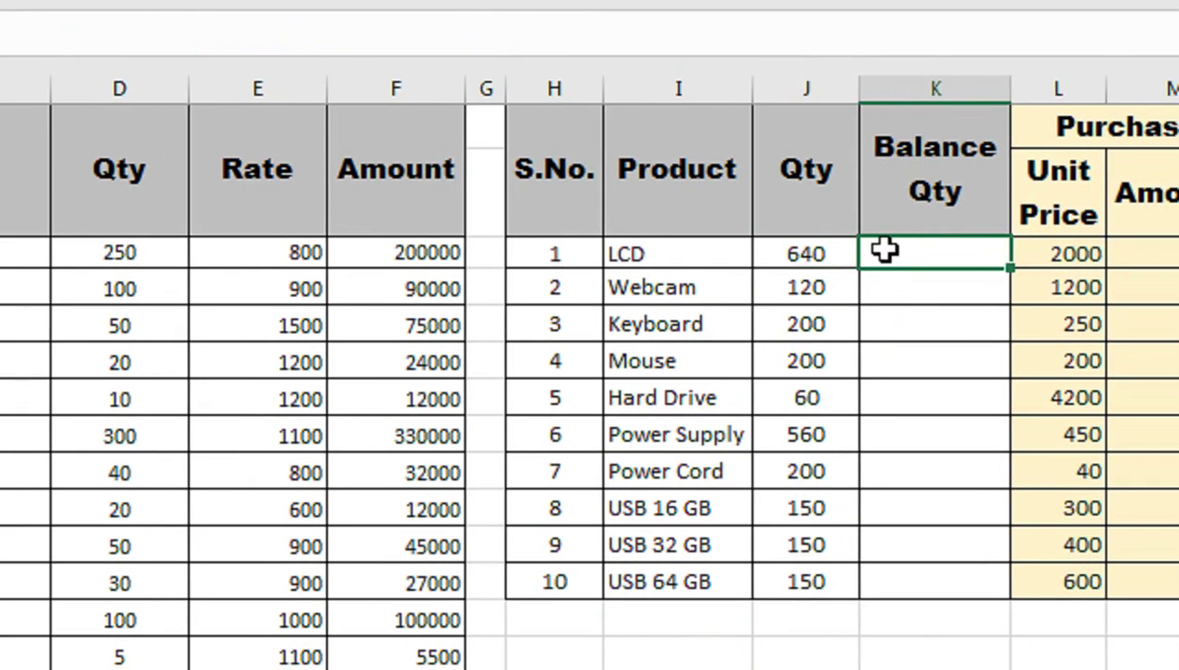
type("=SUM")
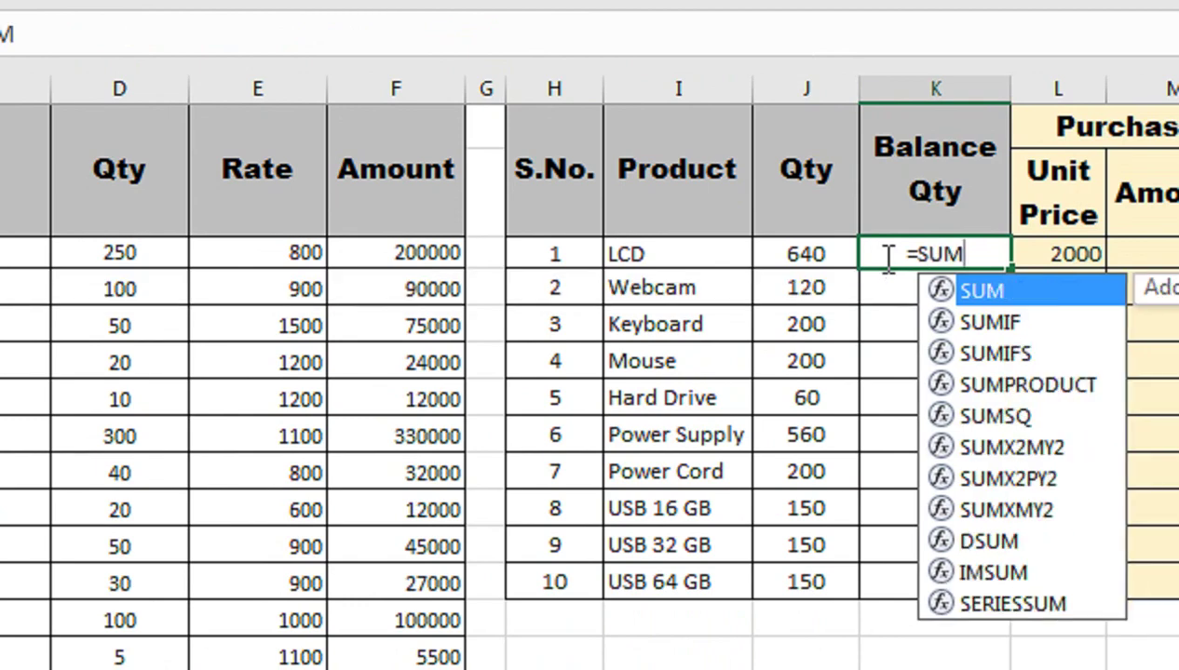
type("IF(")
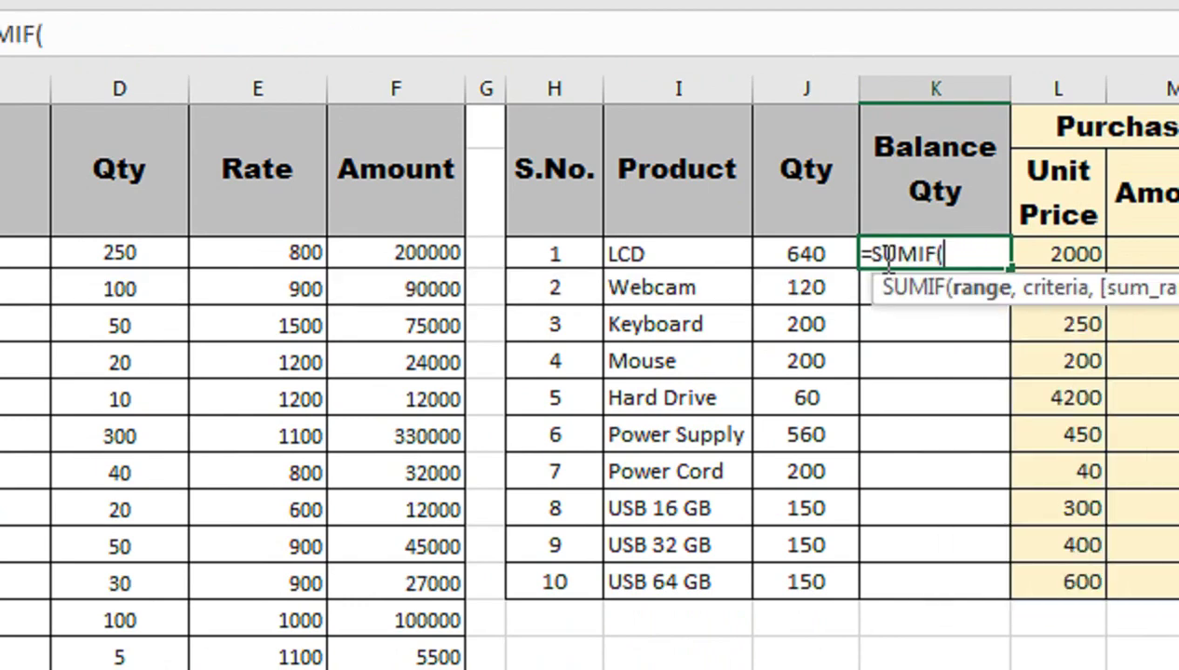
left_click(831, 254)
type("-")
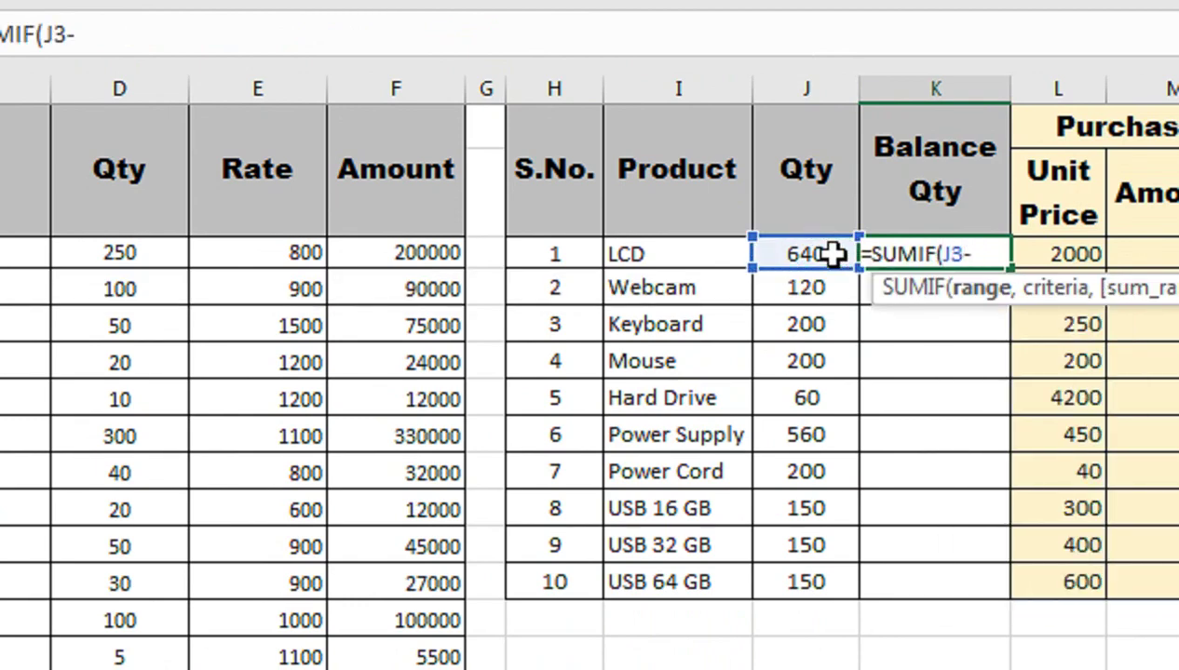
key("BackSpace")
key("BackSpace")
key("BackSpace")
key("BackSpace")
key("BackSpace")
key("BackSpace")
key("BackSpace")
key("BackSpace")
key("BackSpace")
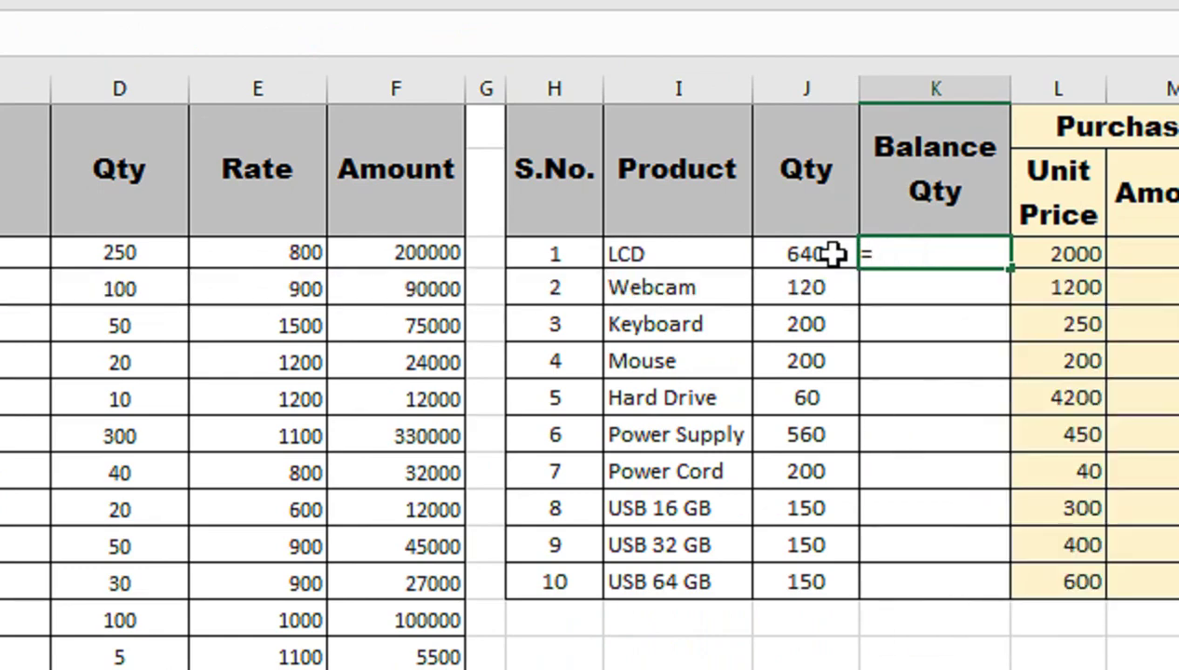
- Build the Balance Qty formula =J3-SUMIF(C:C,,I3,D:D) for LCD in K3
left_click(832, 255)
type("-SUMIF(")
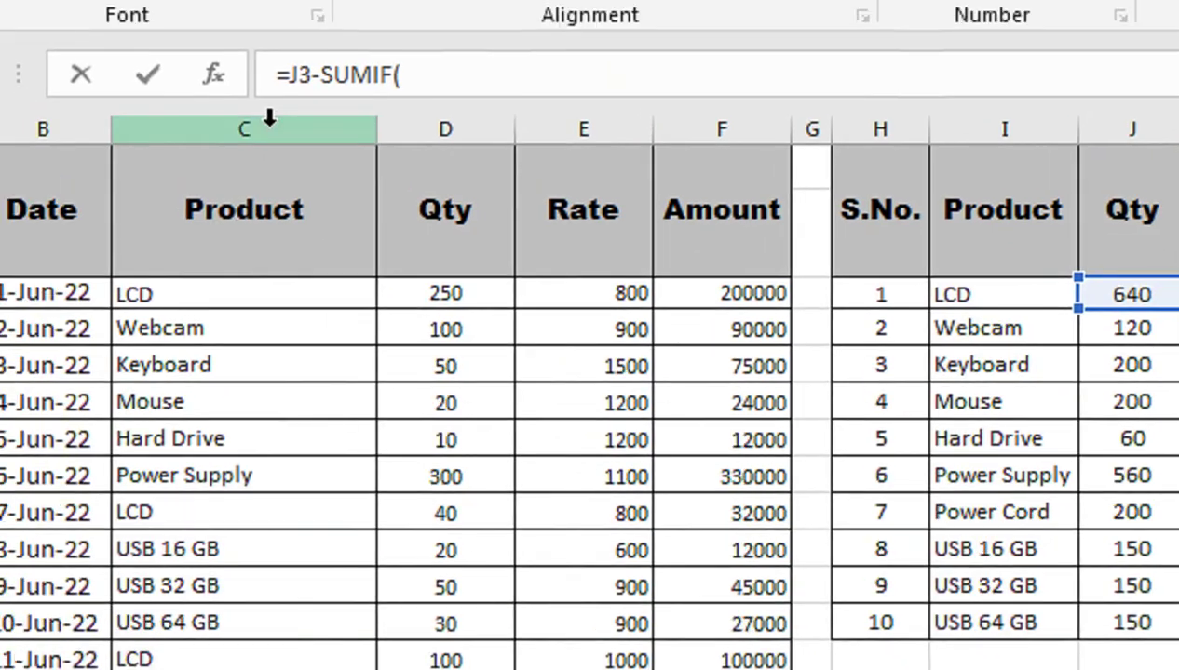
left_click(265, 114)
type(",")
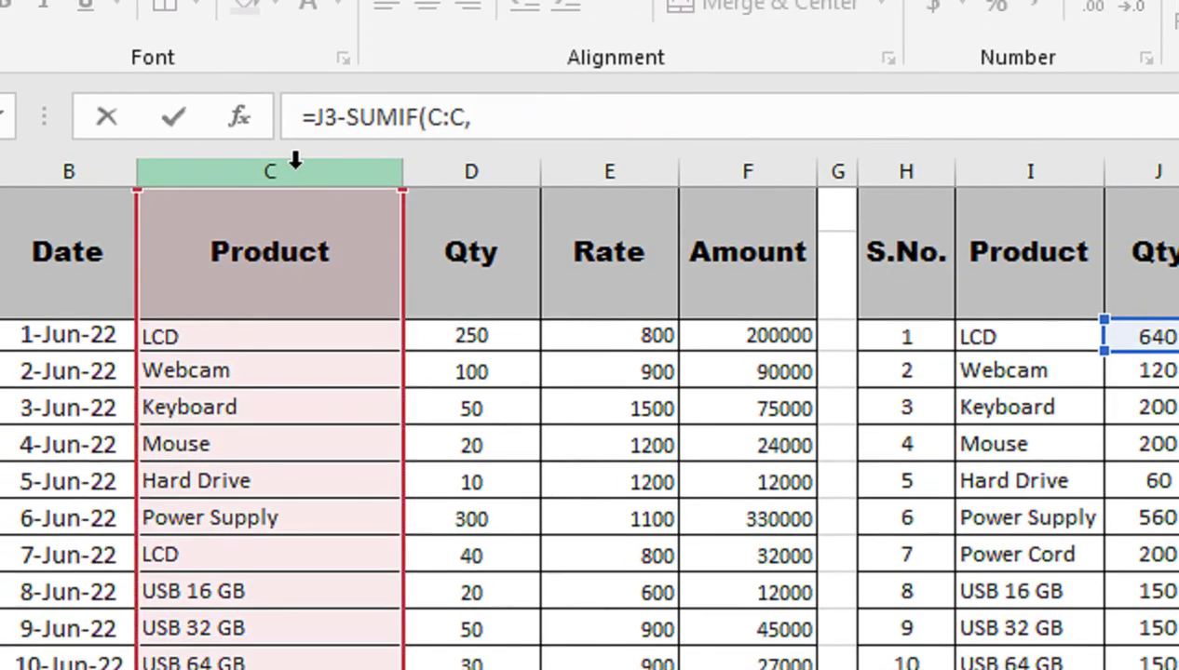
type(",")
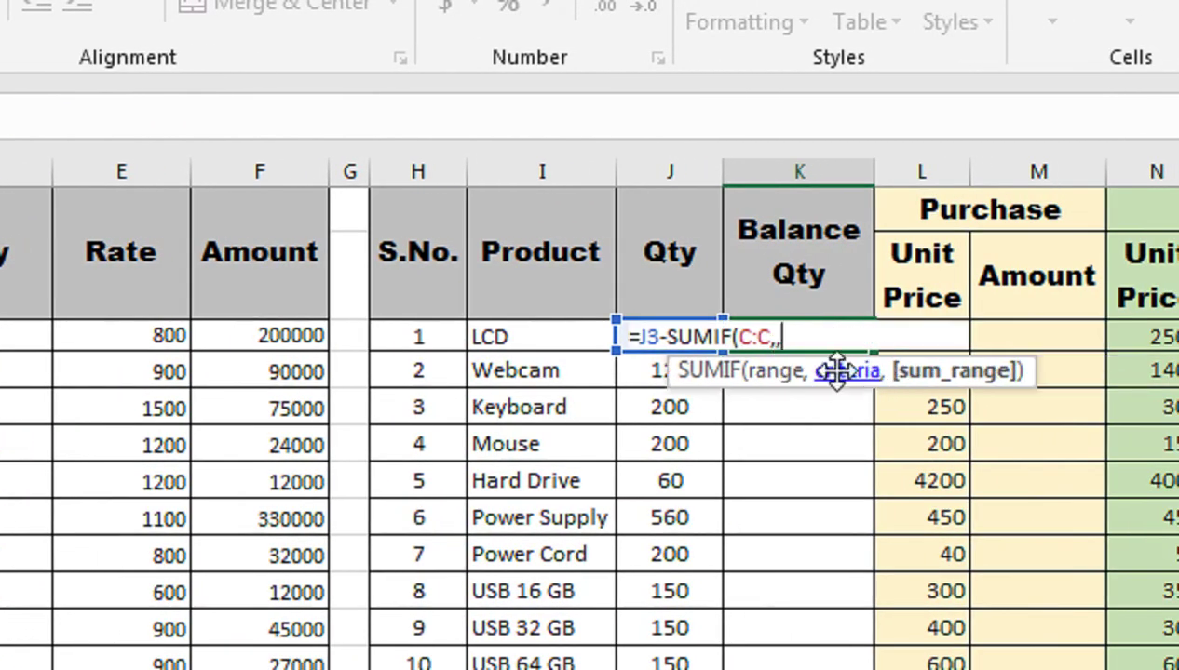
left_click(571, 341)
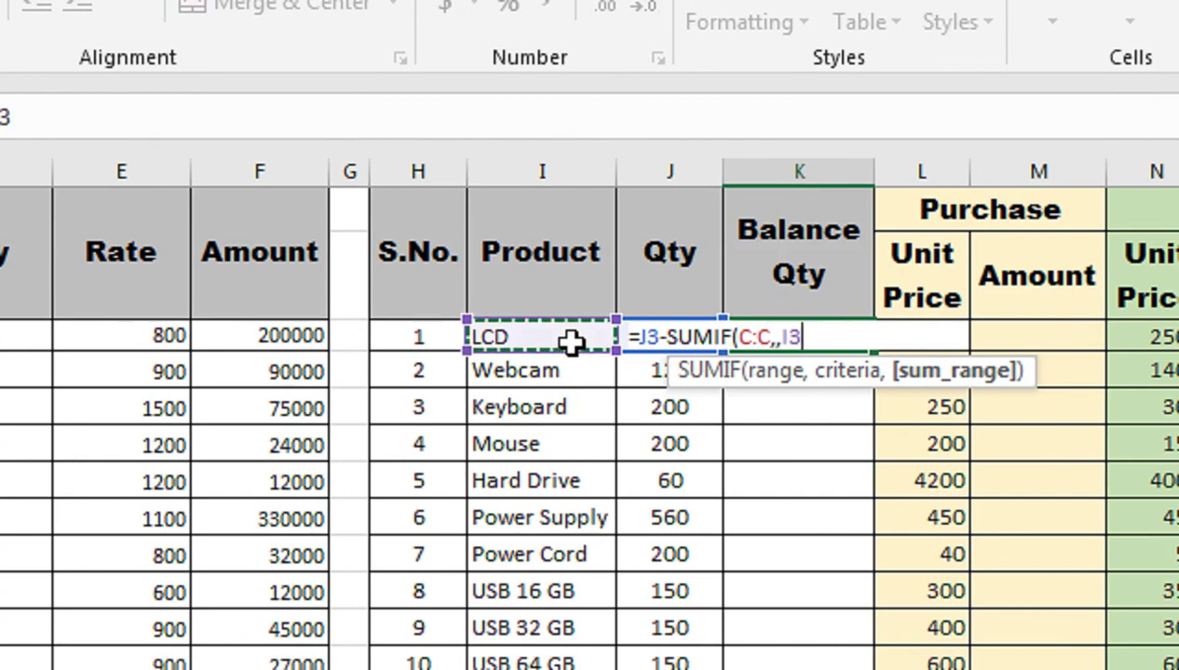
type(",")
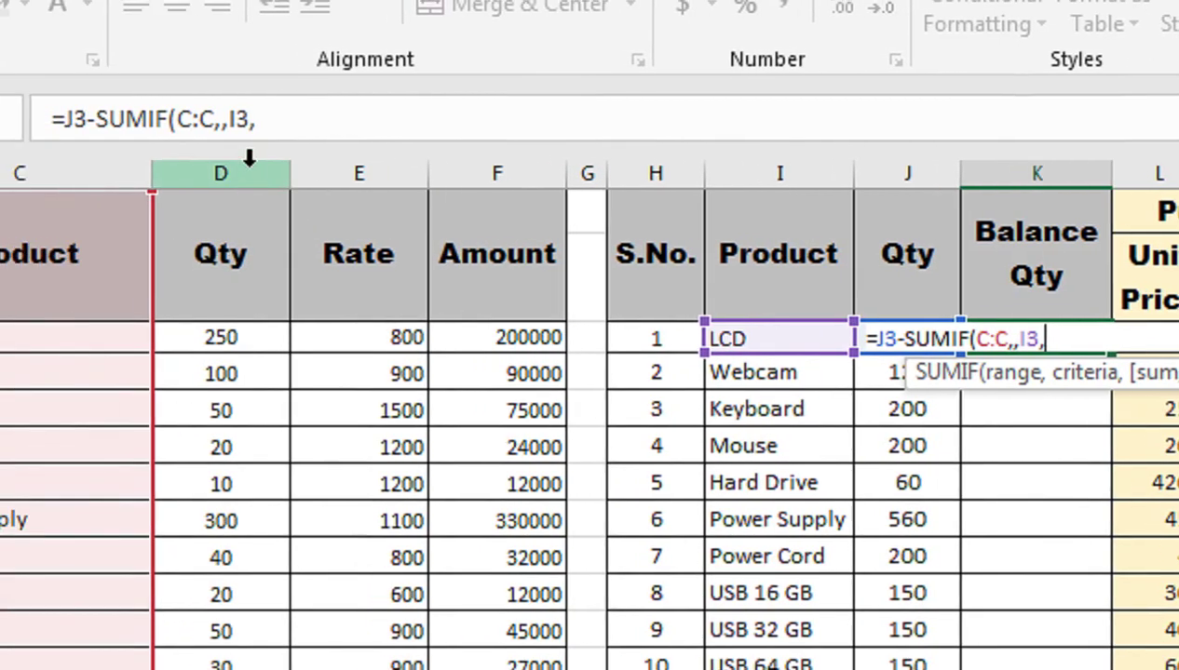
left_click(14, 169)
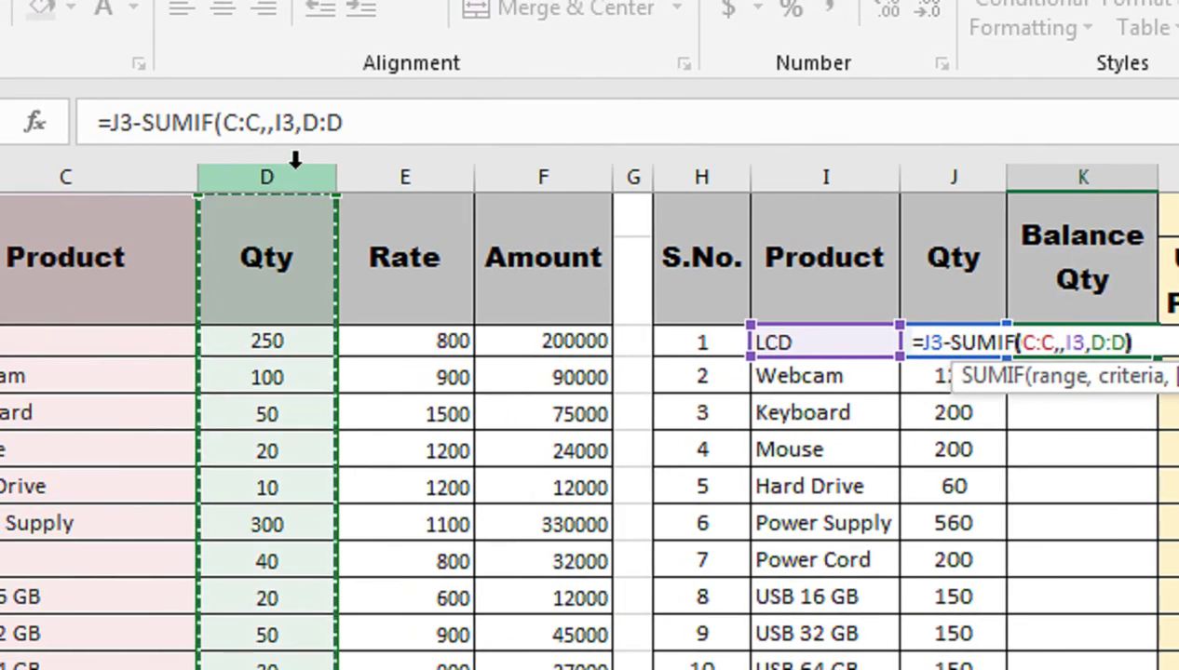
type(")")
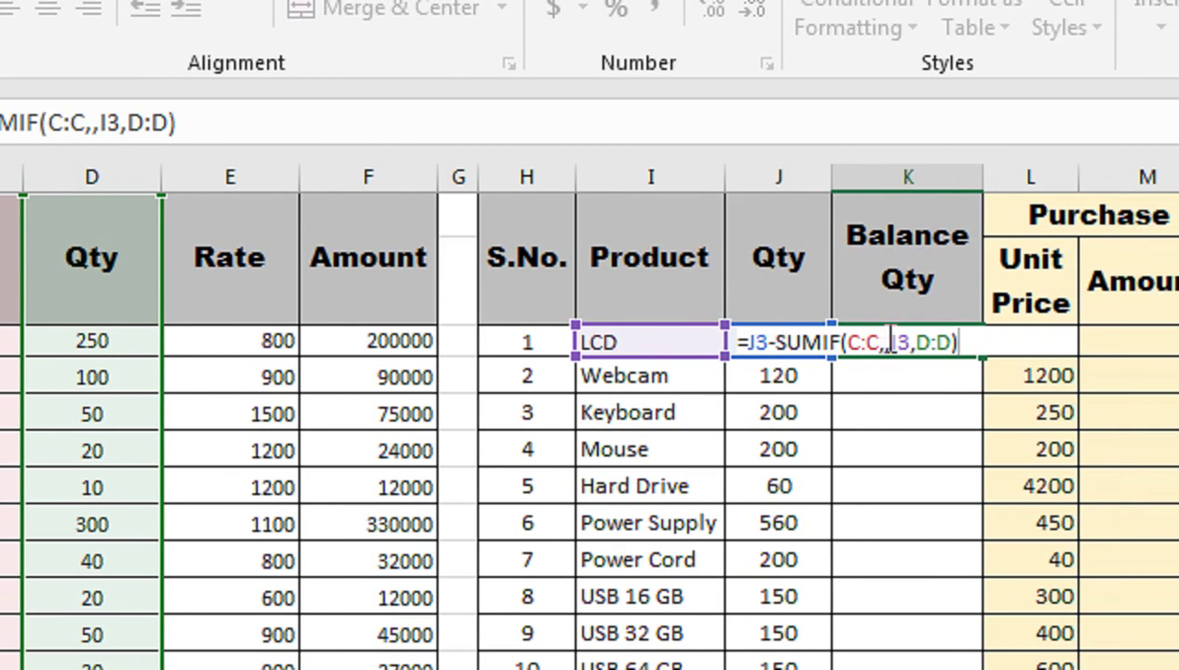
- Remove the extra comma before I3 in the K3 formula and enter it as =J3-SUMIF(C:C,I3,D:D)
left_click(996, 342)
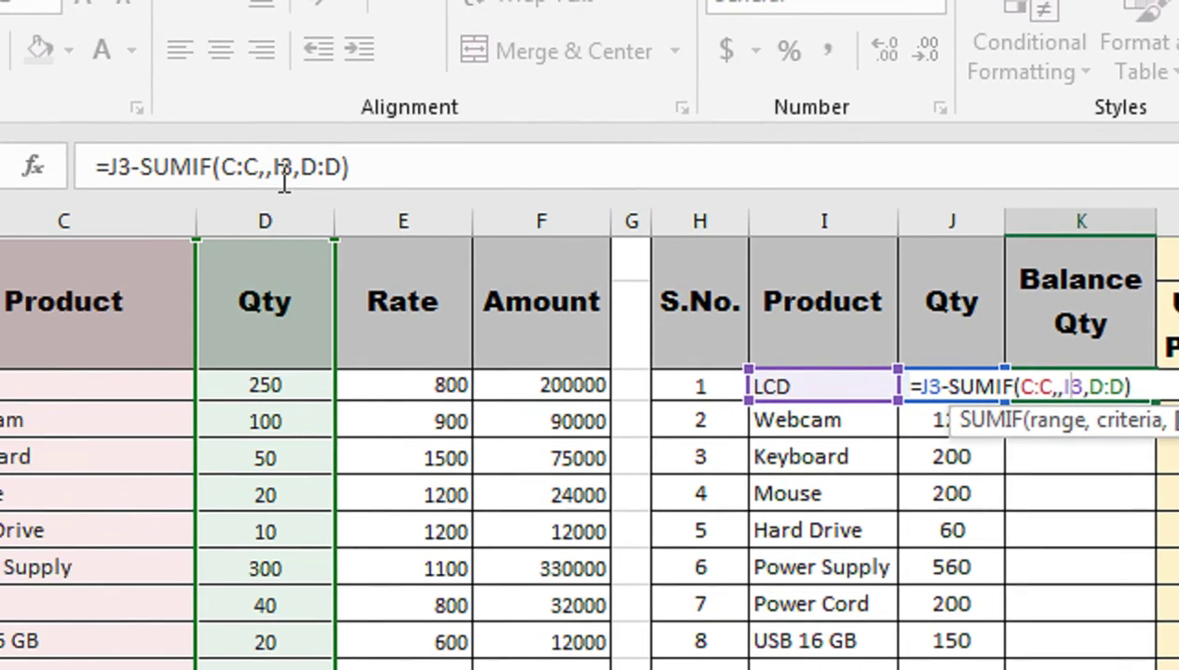
left_click(87, 122)
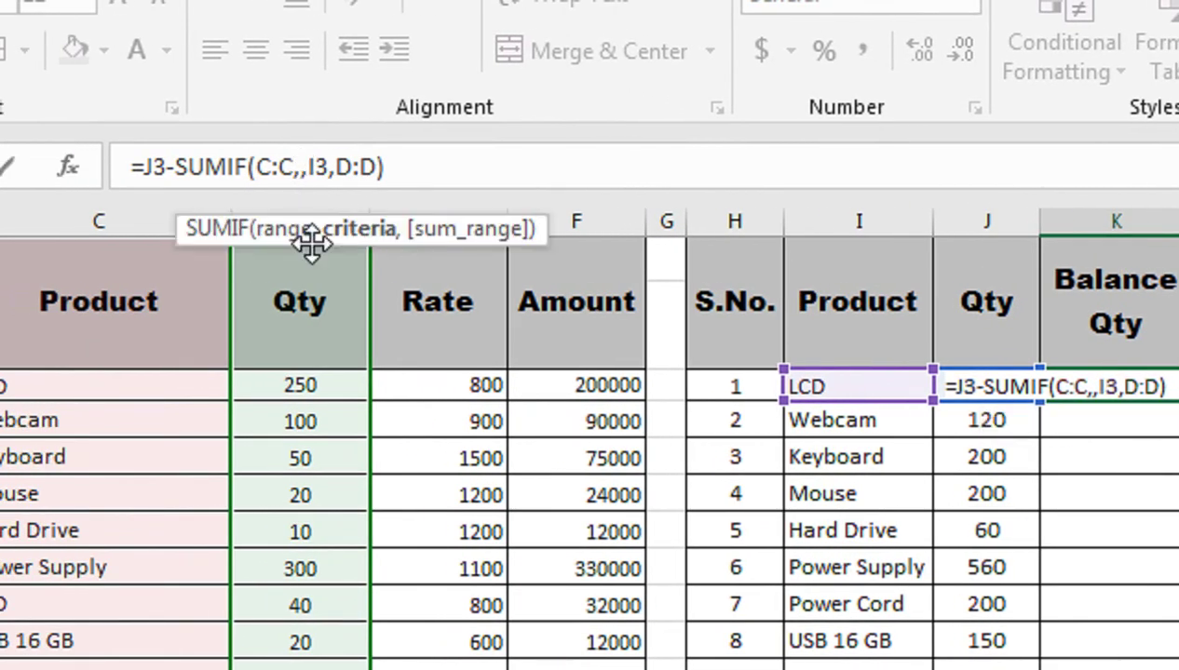
key("BackSpace")
key("Return")
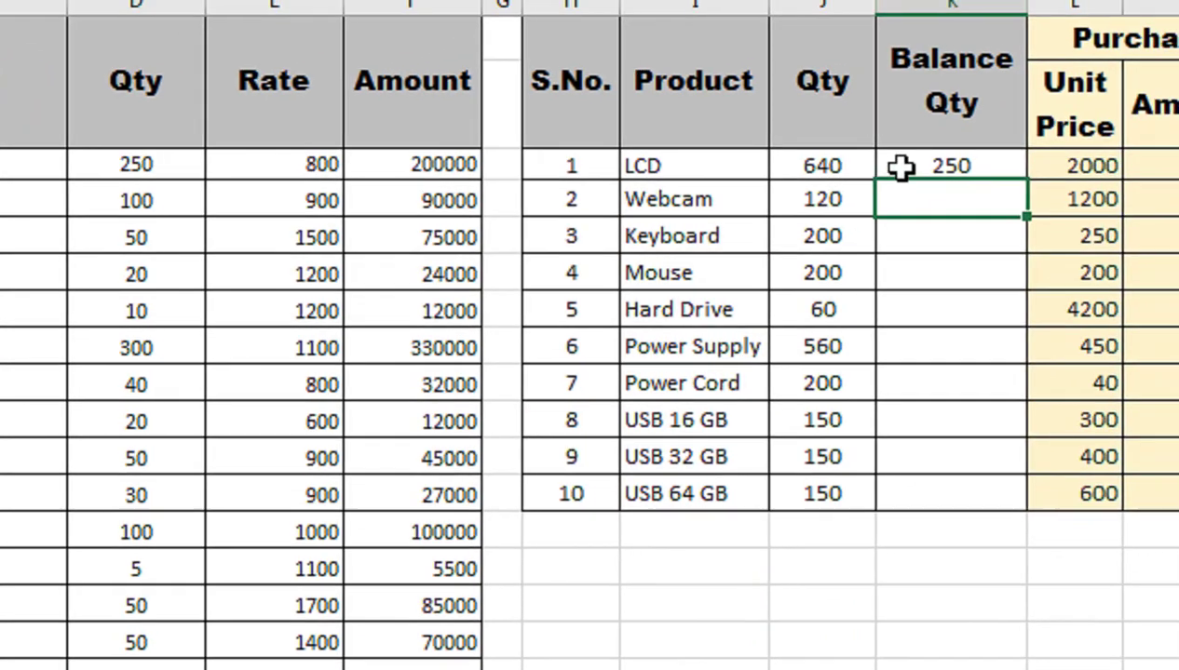
- Fill the Balance Qty formula from K3 down through the USB 64 GB row in K12
left_click(1113, 135)
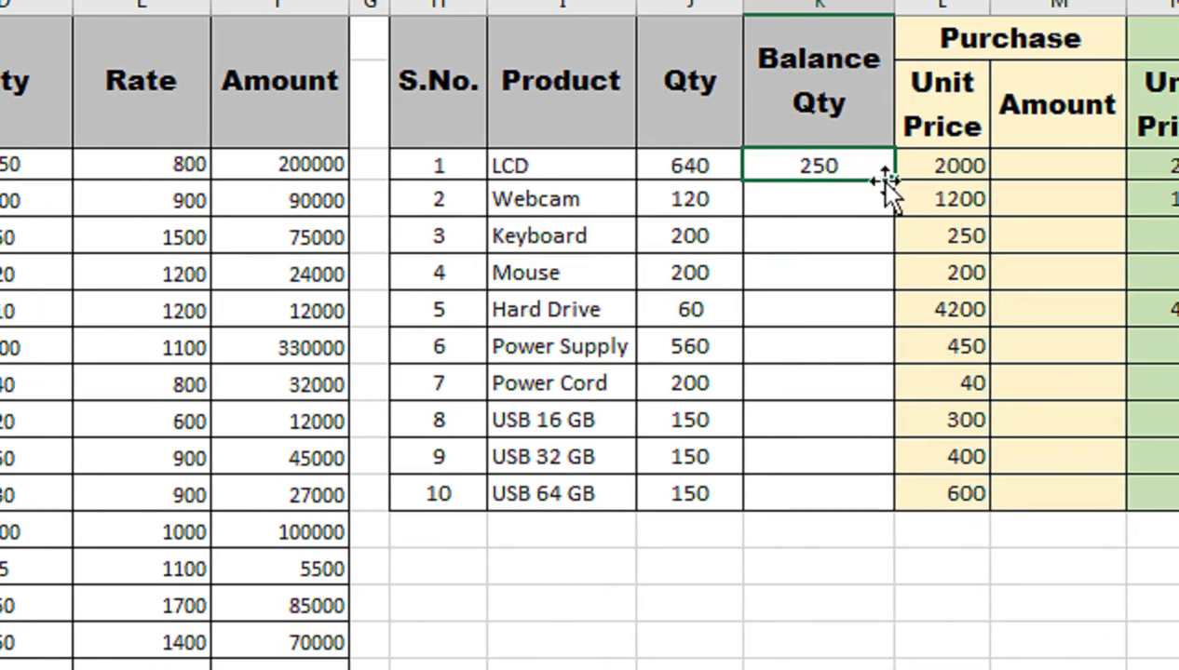
left_click_drag(867, 243, 809, 491)
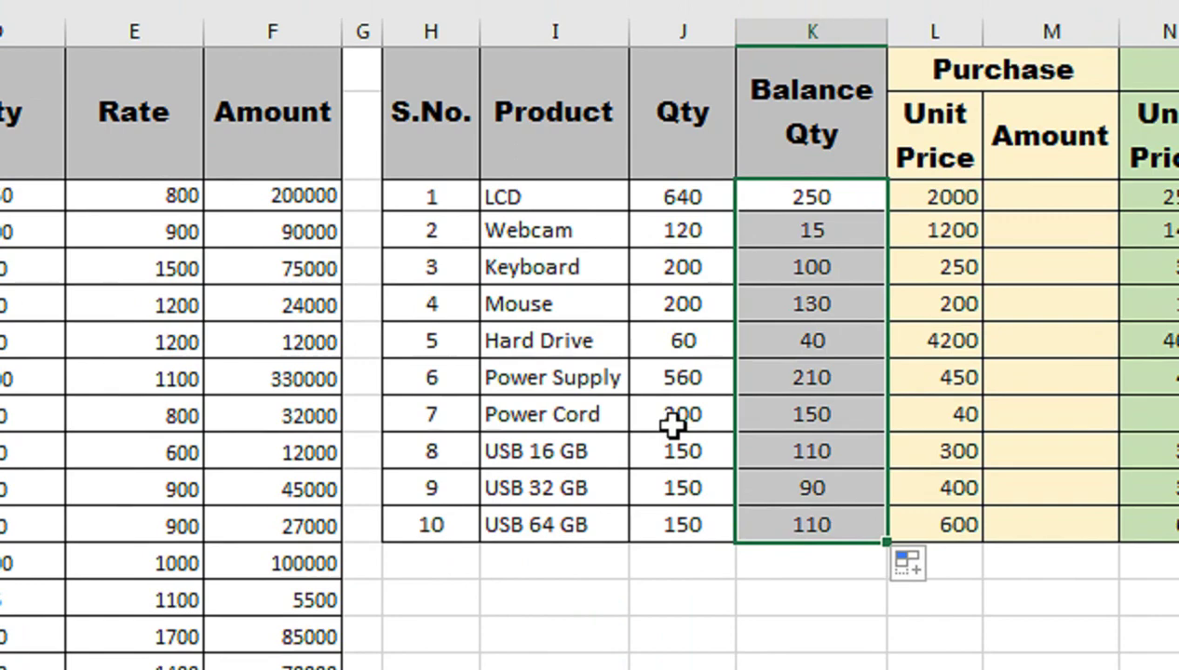
left_click(554, 599)
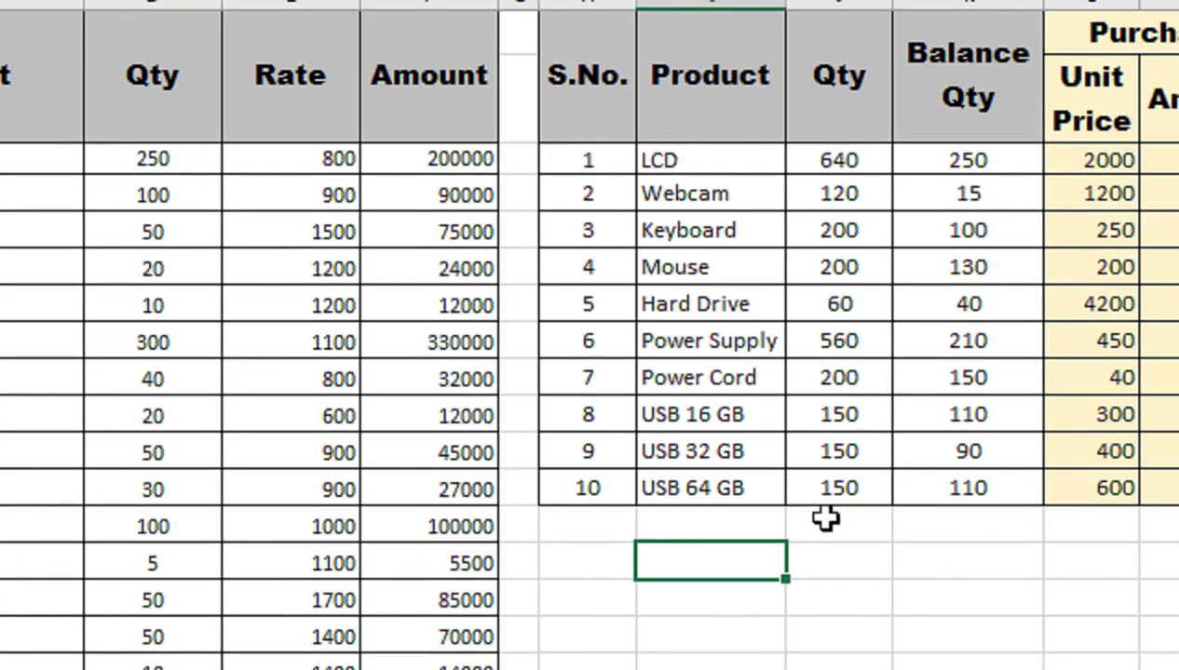
- Check the LCD balance with a scratch subtraction starting =390 in J14 below the Qty column, and clear the cell
left_click(831, 593)
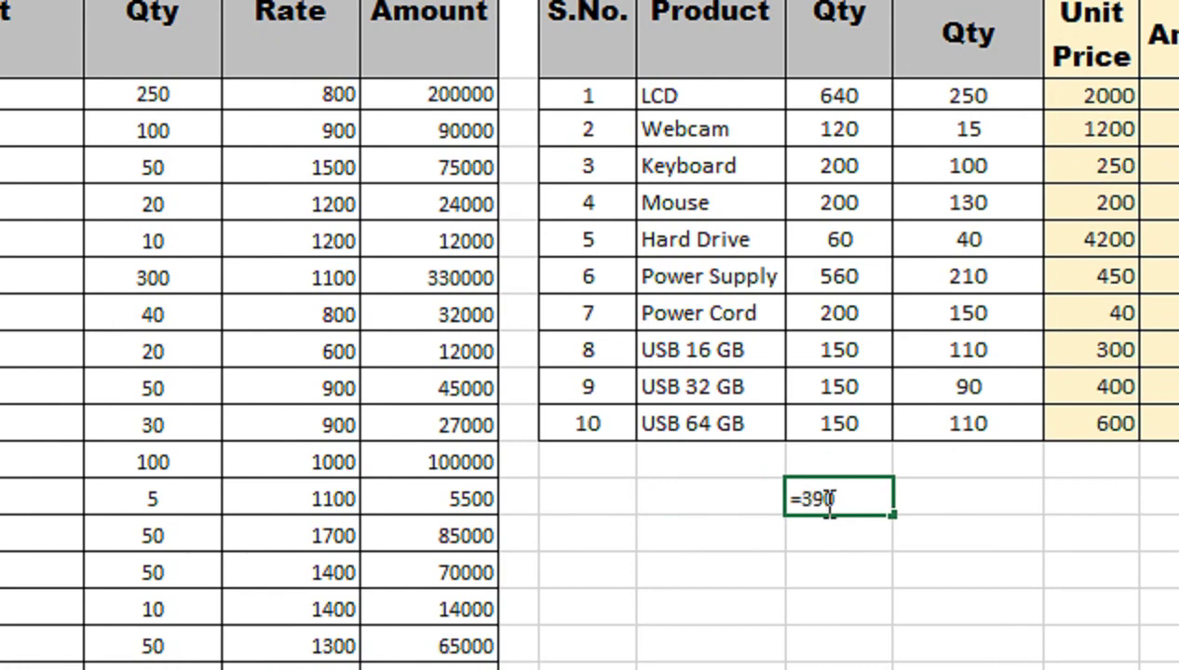
key("Return")
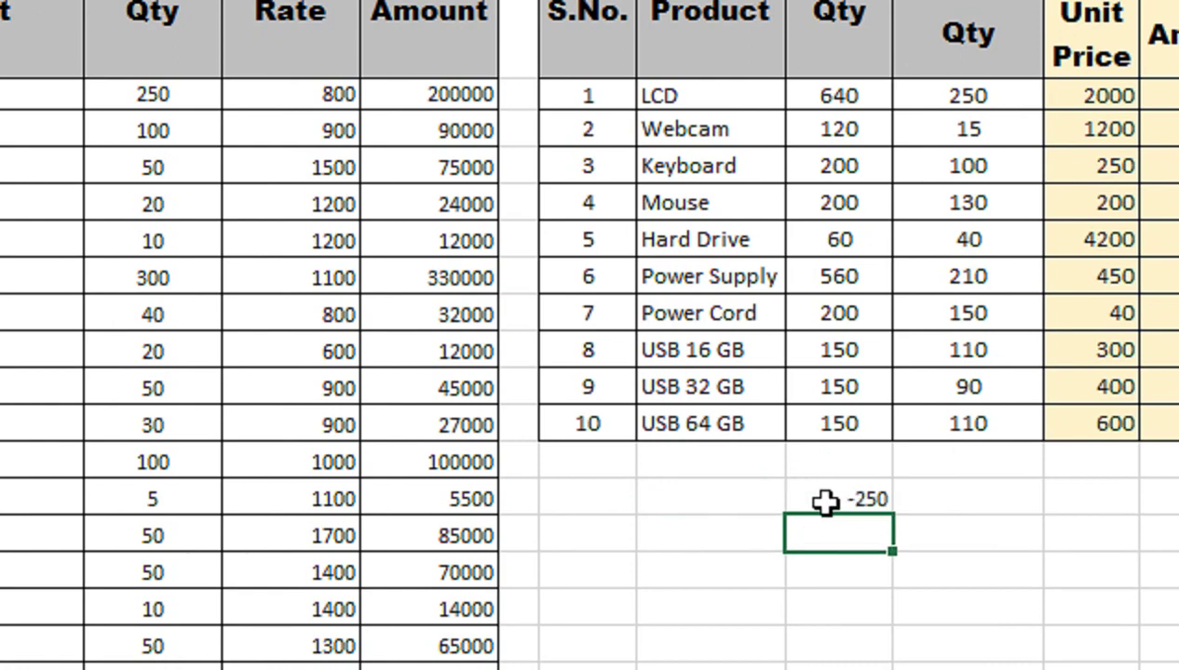
left_click(825, 503)
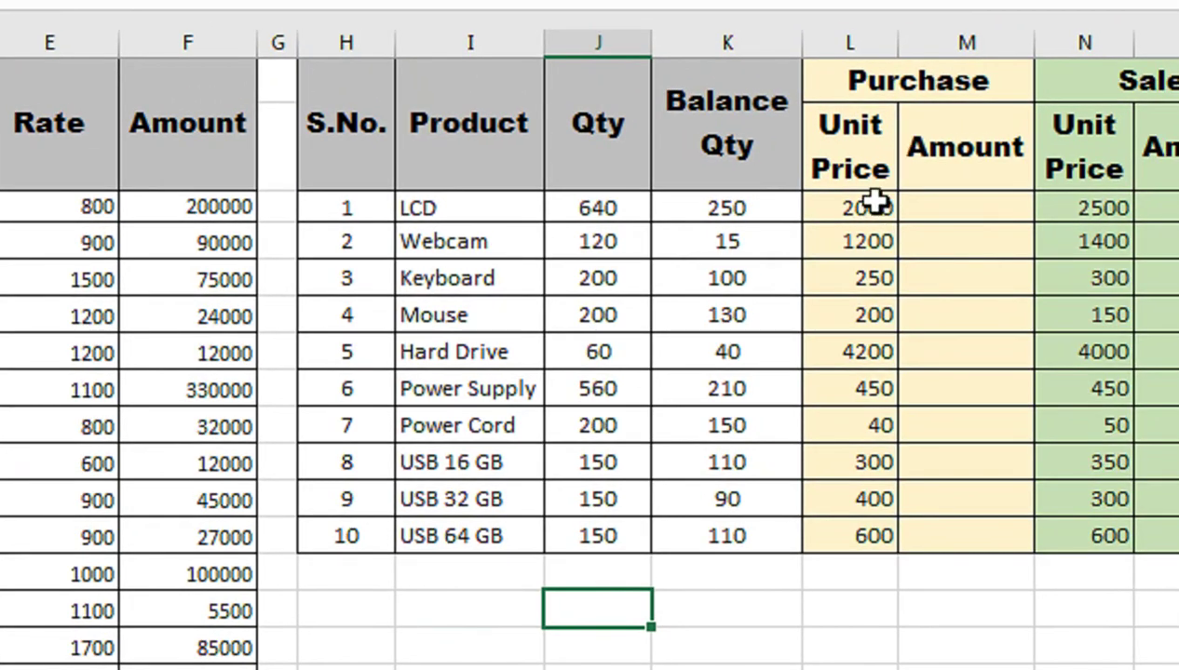
left_click(877, 220)
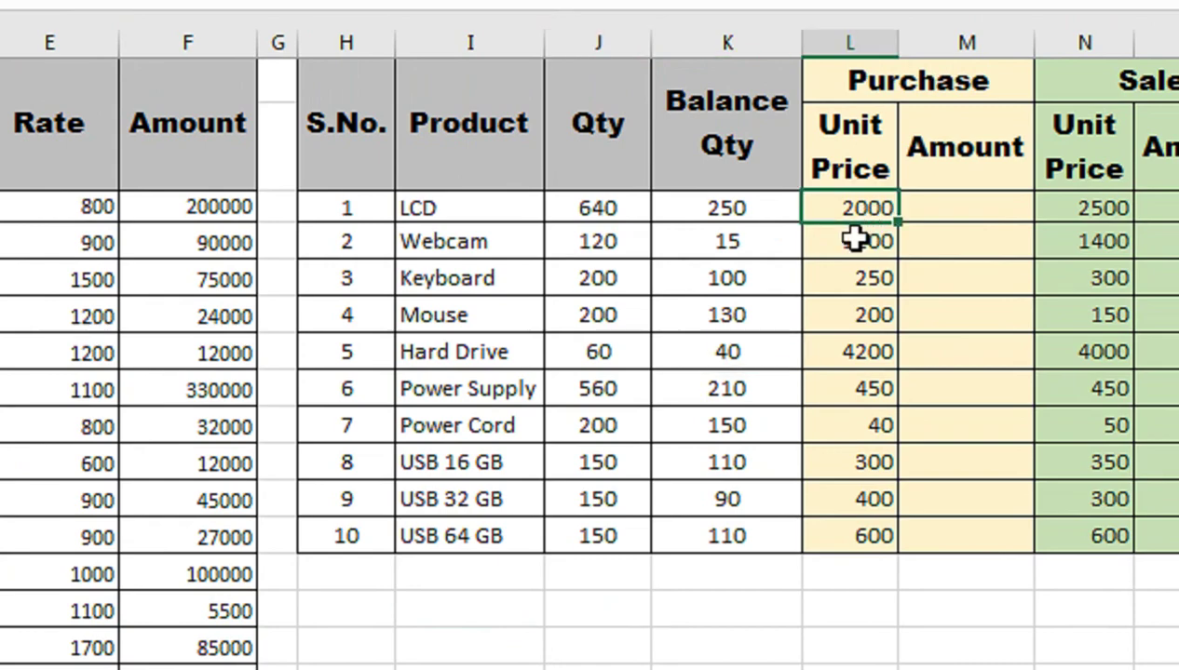
key("Right")
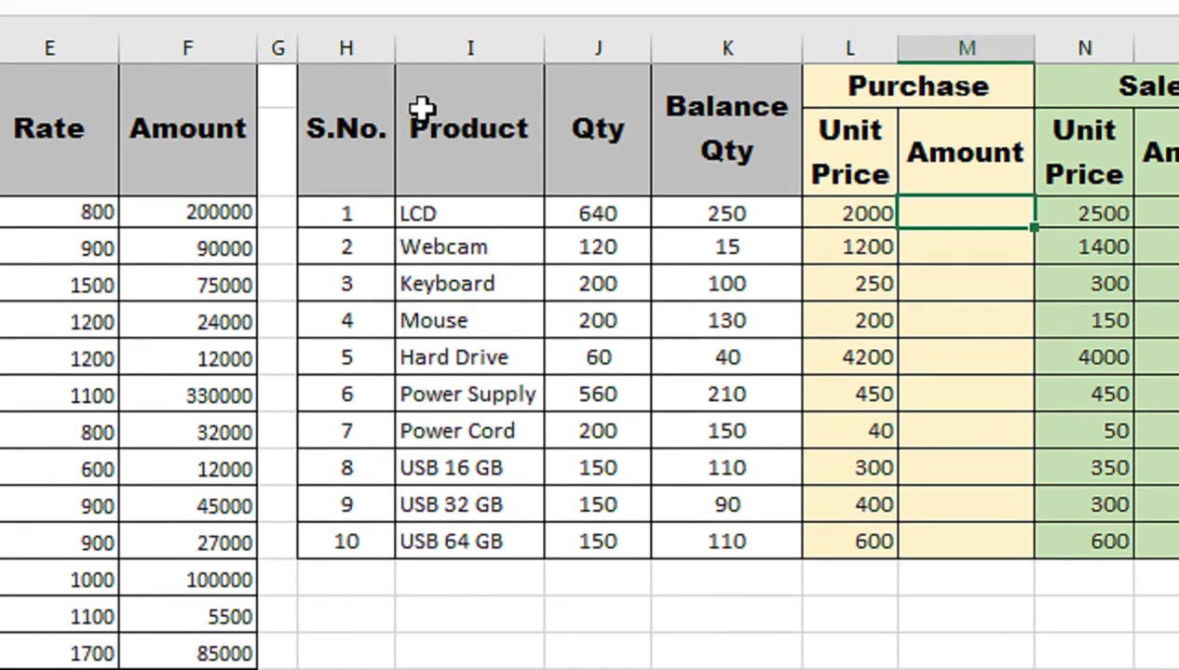
- Move the S.No., Product, Qty and Balance Qty table (H1:K12) from Sheet1 to Sheet3, starting at A1
left_click_drag(354, 121, 711, 545)
key("ctrl+c")
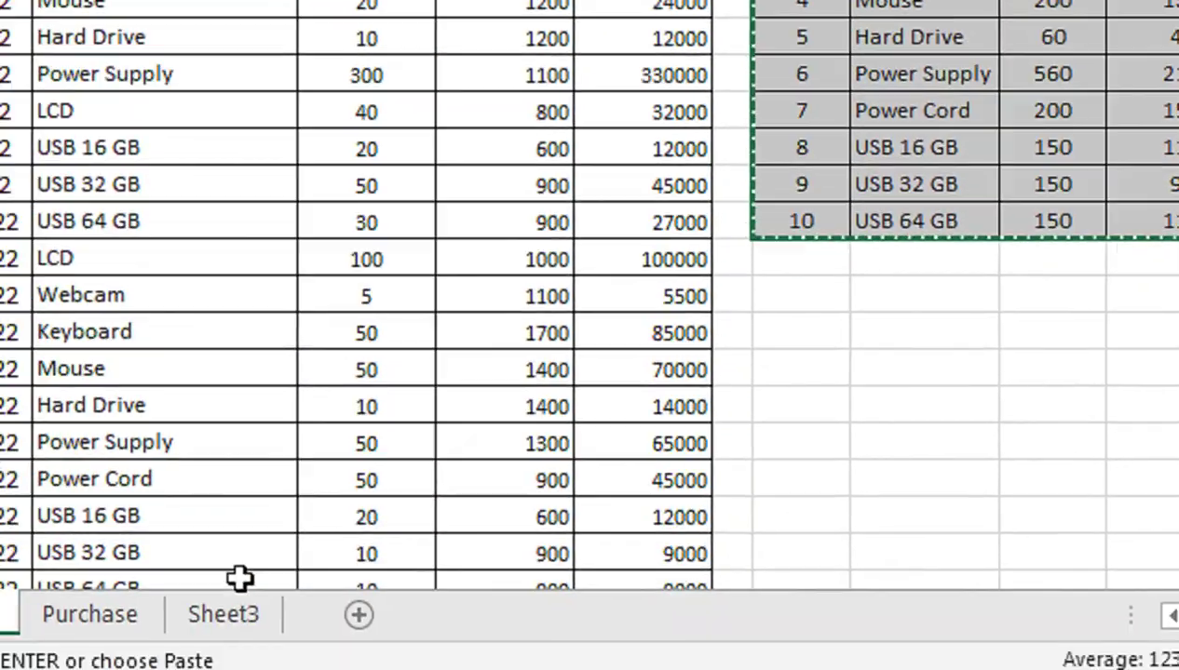
left_click(224, 613)
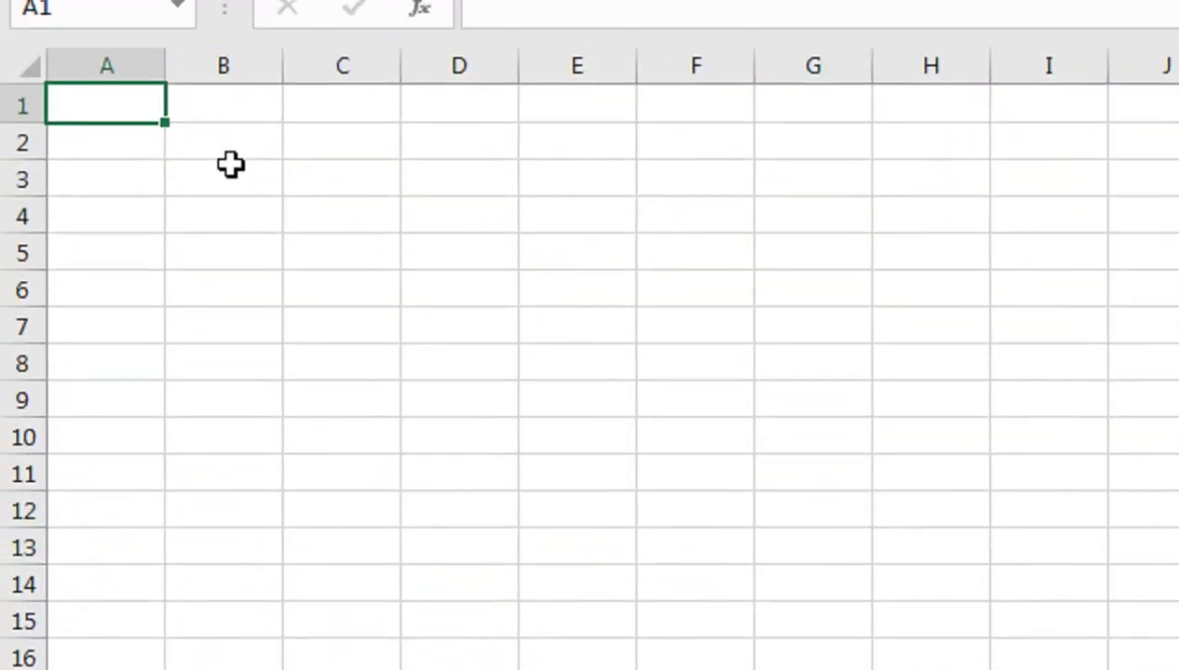
key("ctrl+v")
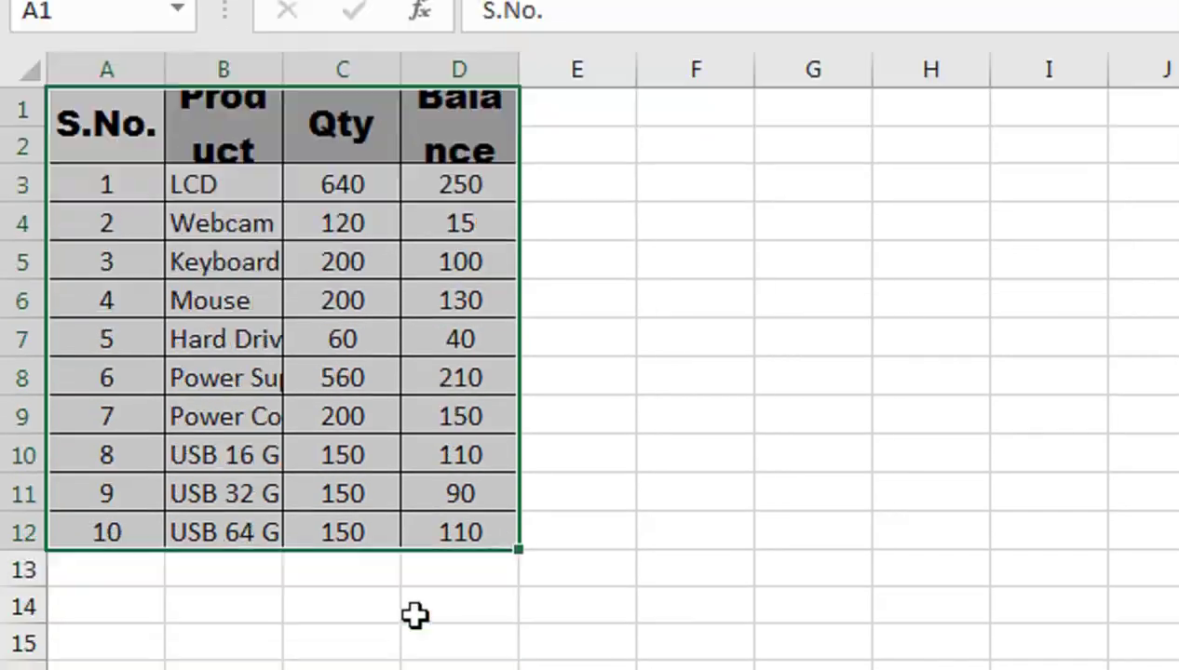
- Resize the Product, Qty and Balance Qty columns and increase row 2's height on Sheet3 so the headings and product names fit
left_click(415, 481)
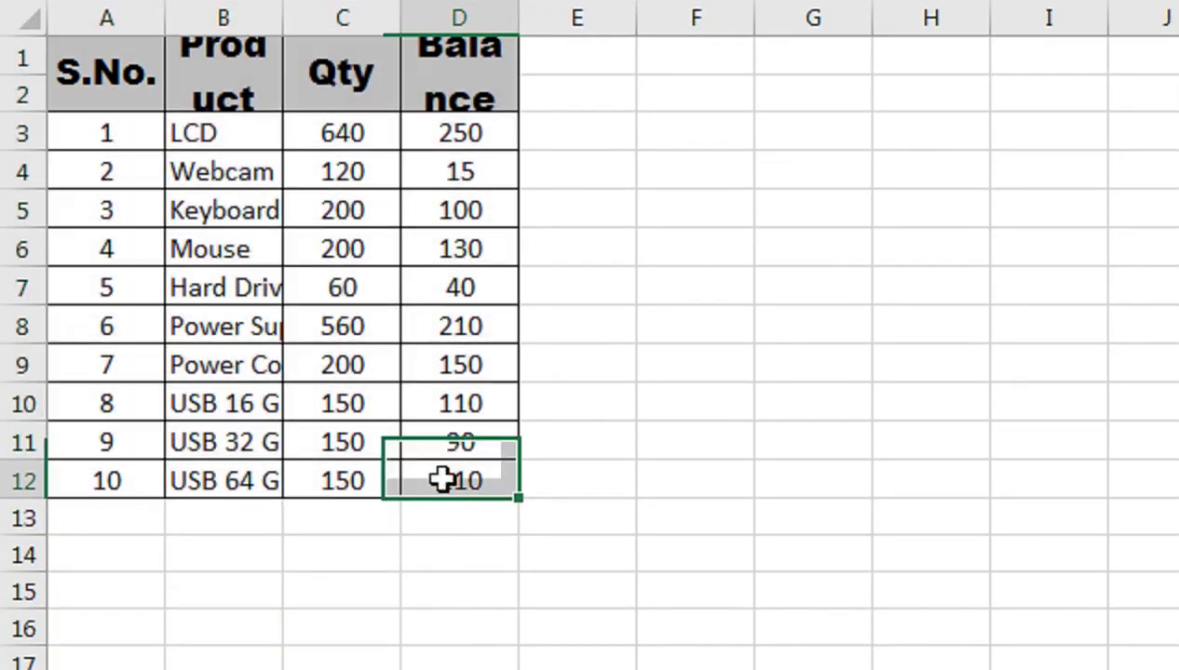
left_click(536, 474)
left_click_drag(156, 75, 473, 469)
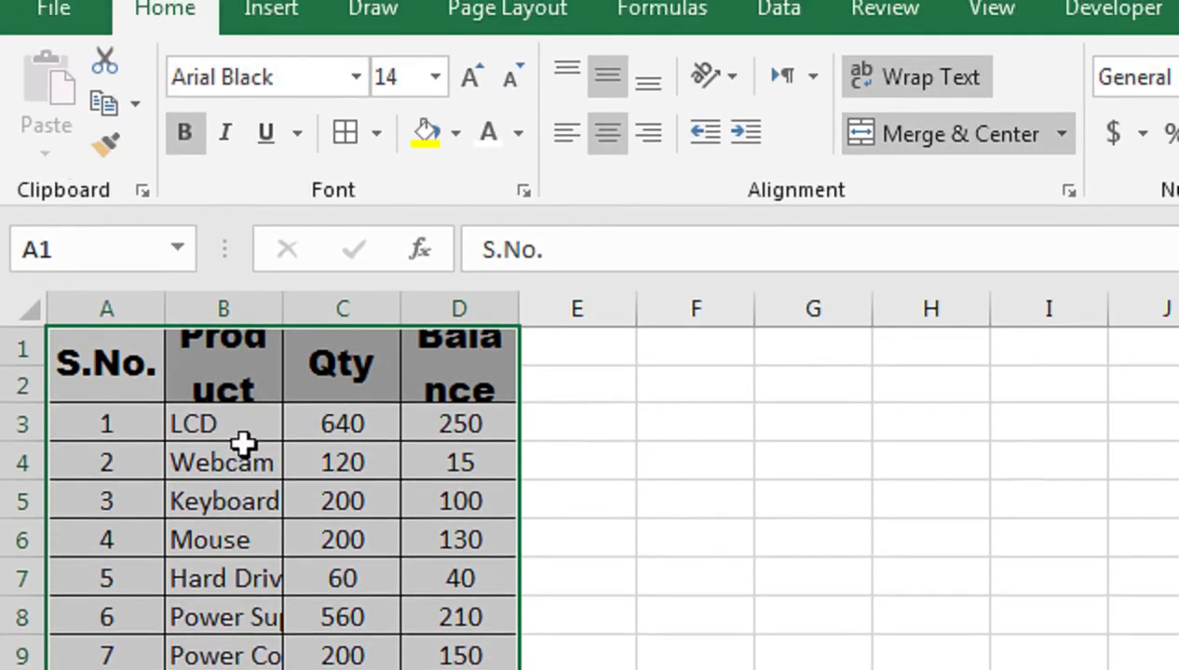
left_click(241, 194)
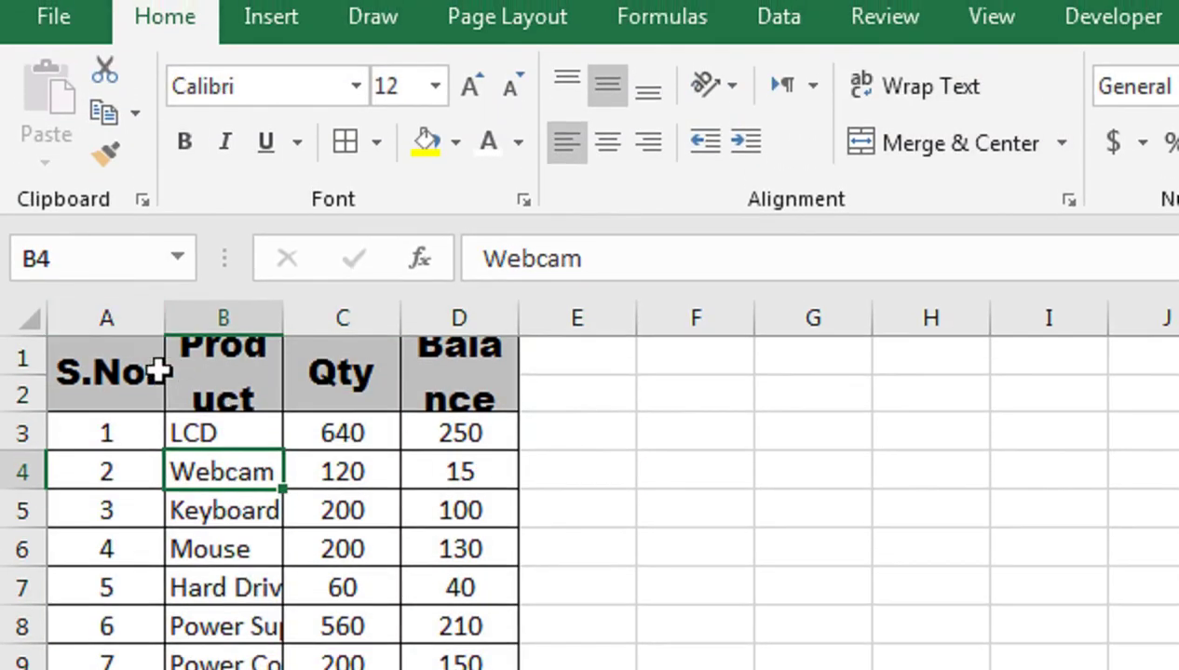
left_click_drag(159, 371, 440, 545)
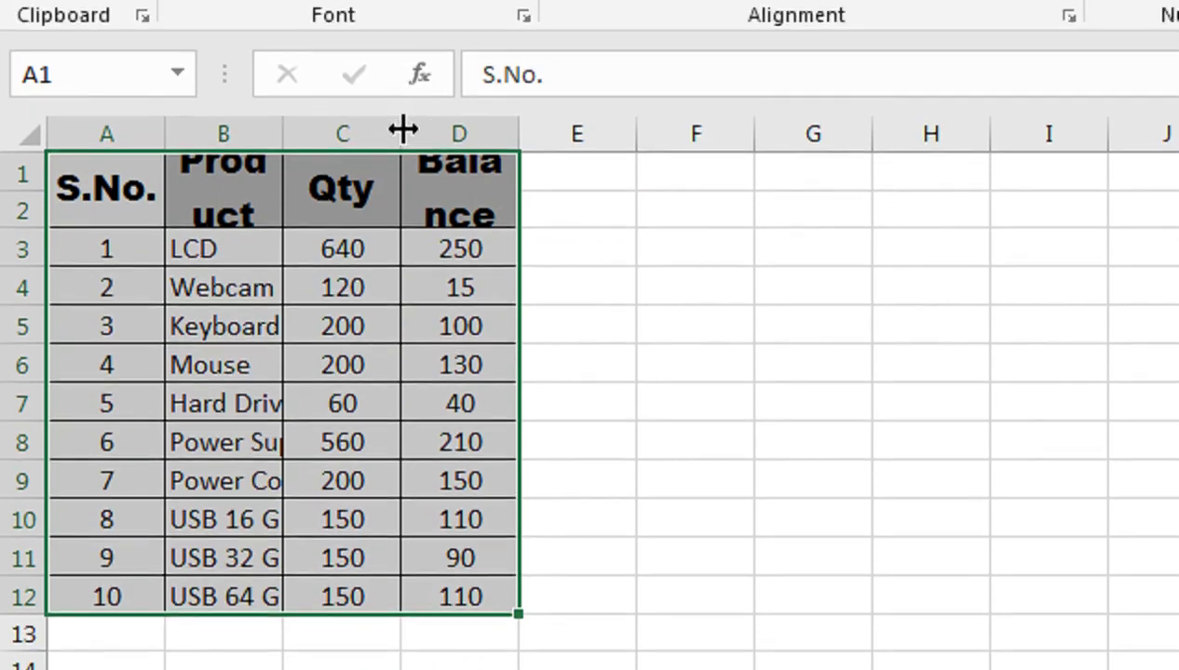
double_click(404, 130)
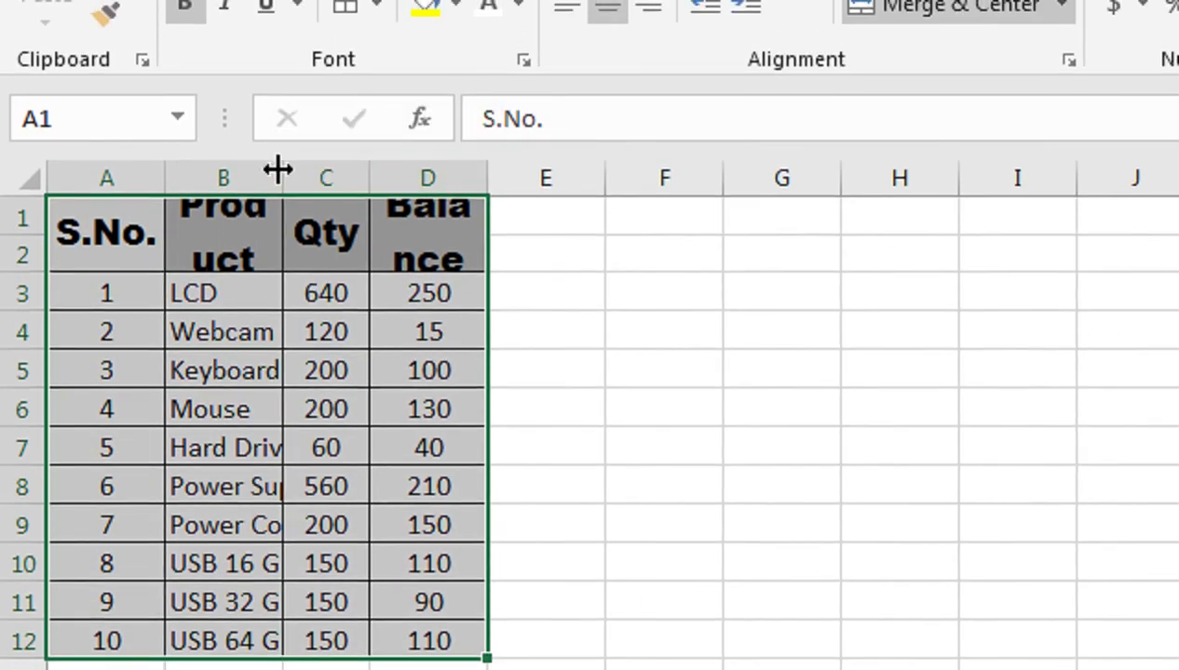
double_click(279, 170)
left_click_drag(39, 272, 40, 292)
left_click_drag(551, 197, 687, 214)
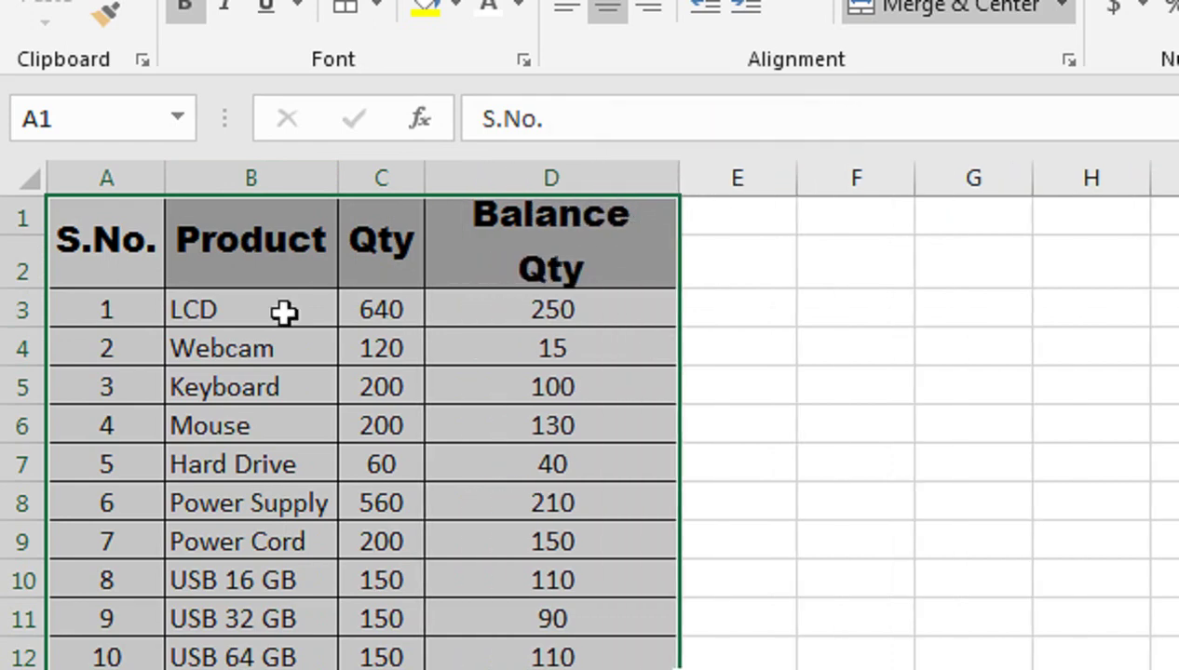
left_click_drag(31, 288, 43, 303)
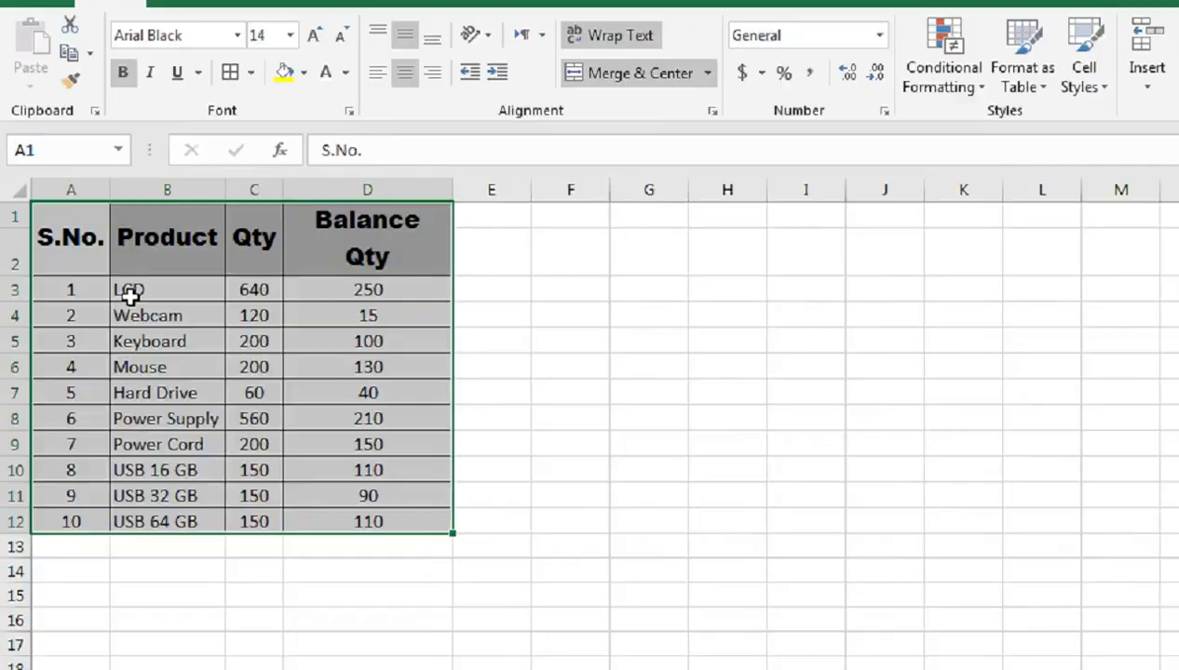
left_click(176, 335)
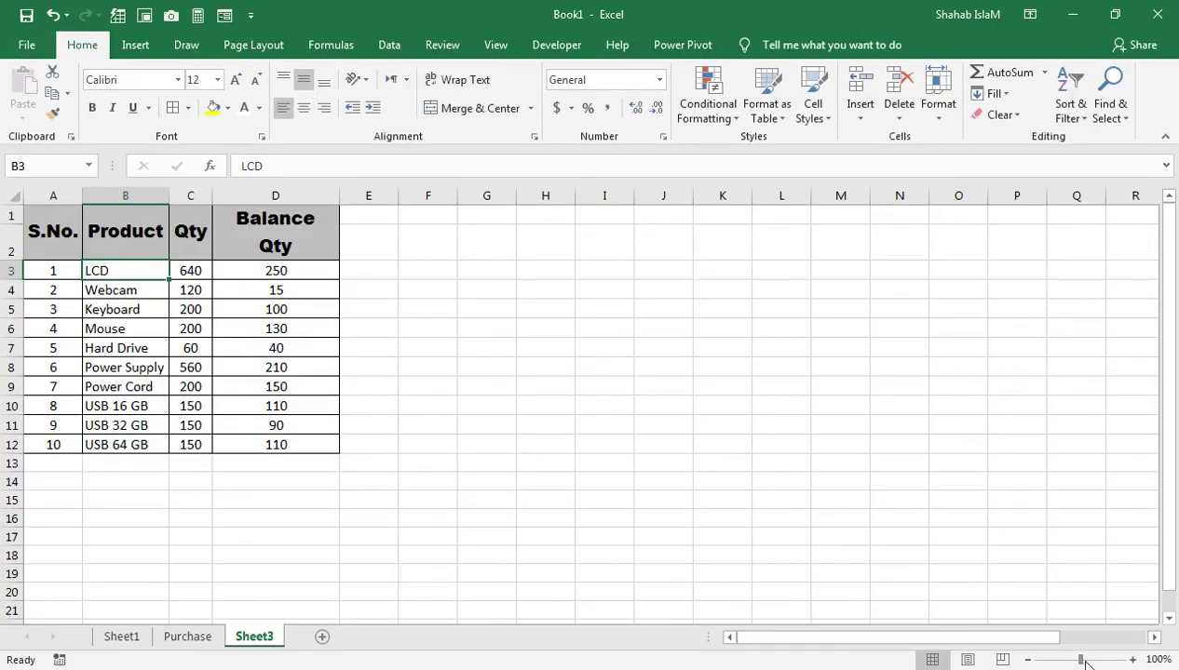
left_click_drag(1086, 663, 1092, 657)
left_click_drag(407, 421, 3, 58)
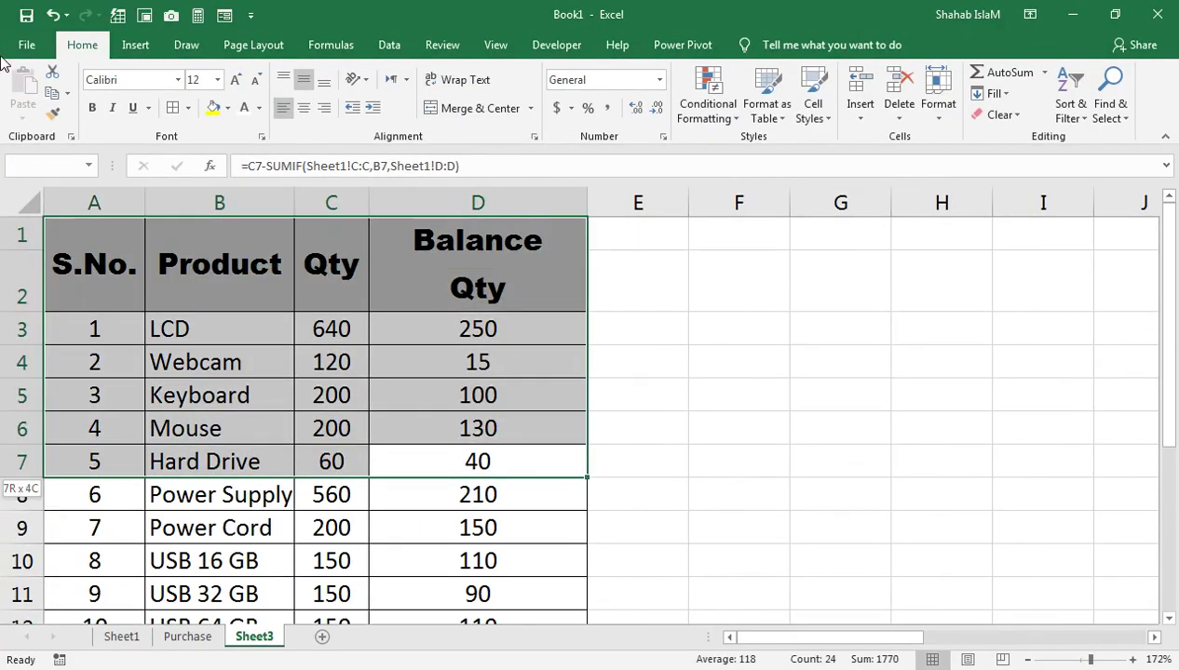
left_click(187, 270)
- On Sheet1, delete the blank column G and the four emptied columns between it and the Purchase section
left_click(109, 636)
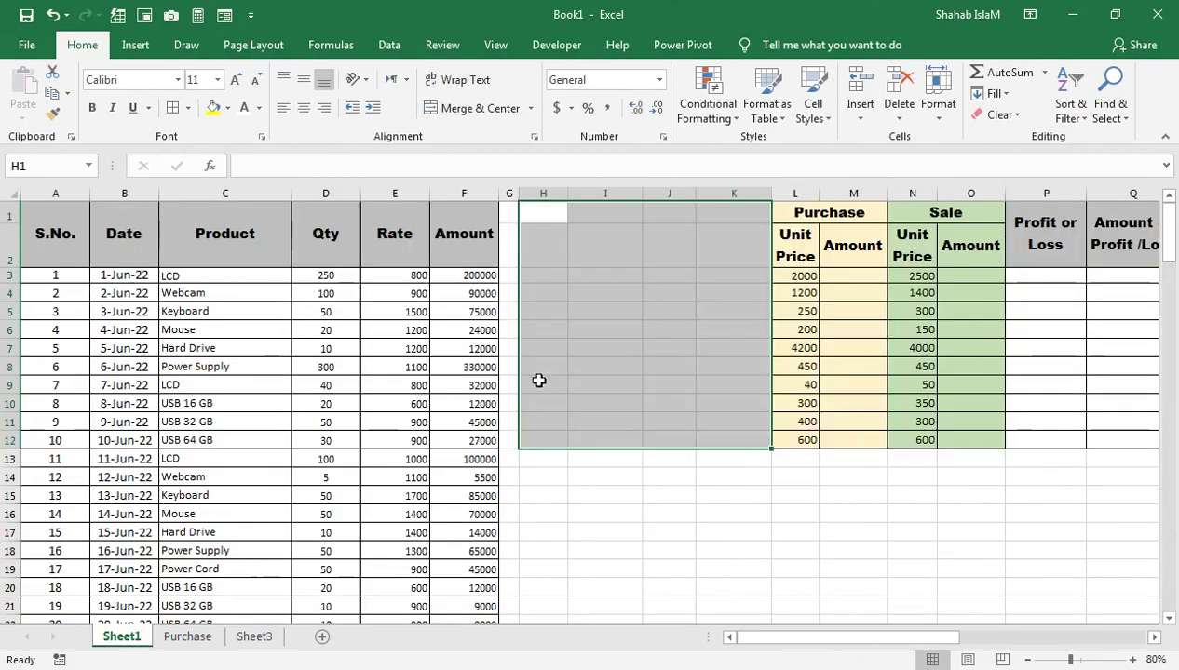
left_click_drag(746, 197, 530, 192)
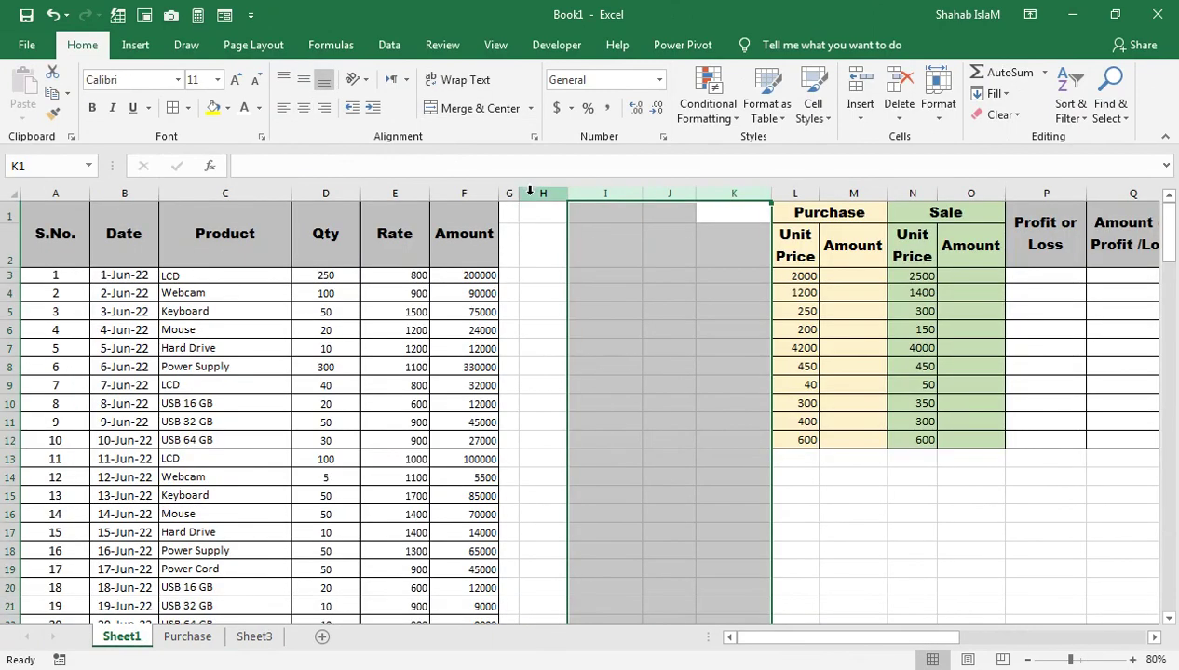
right_click(510, 191)
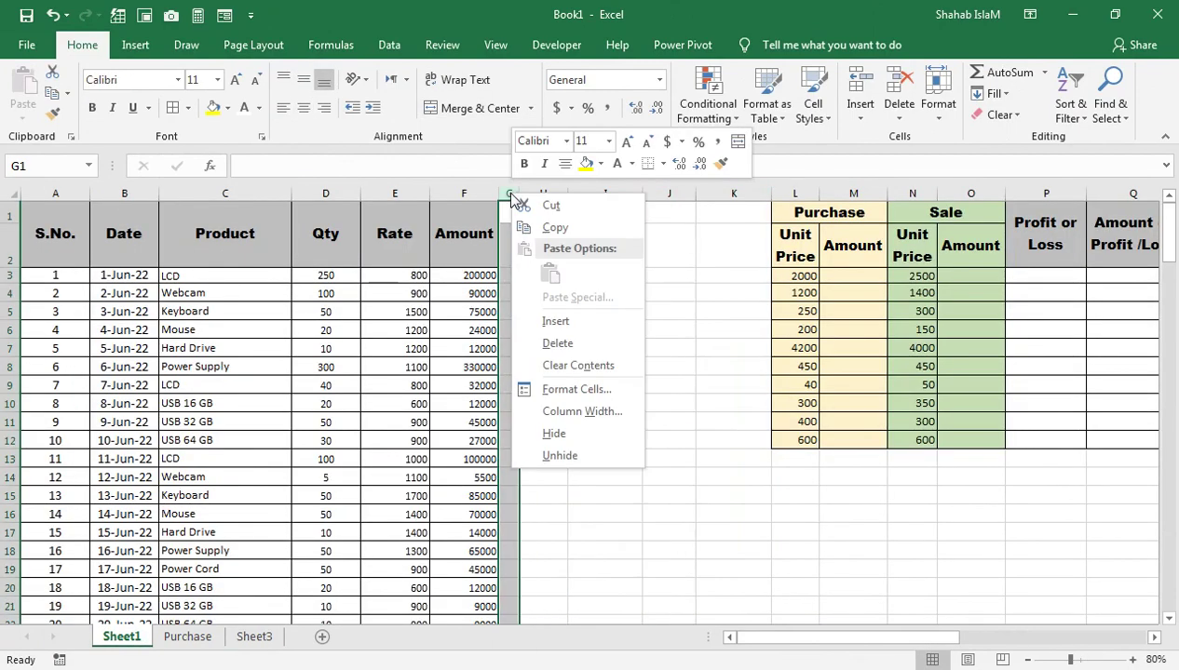
left_click(558, 337)
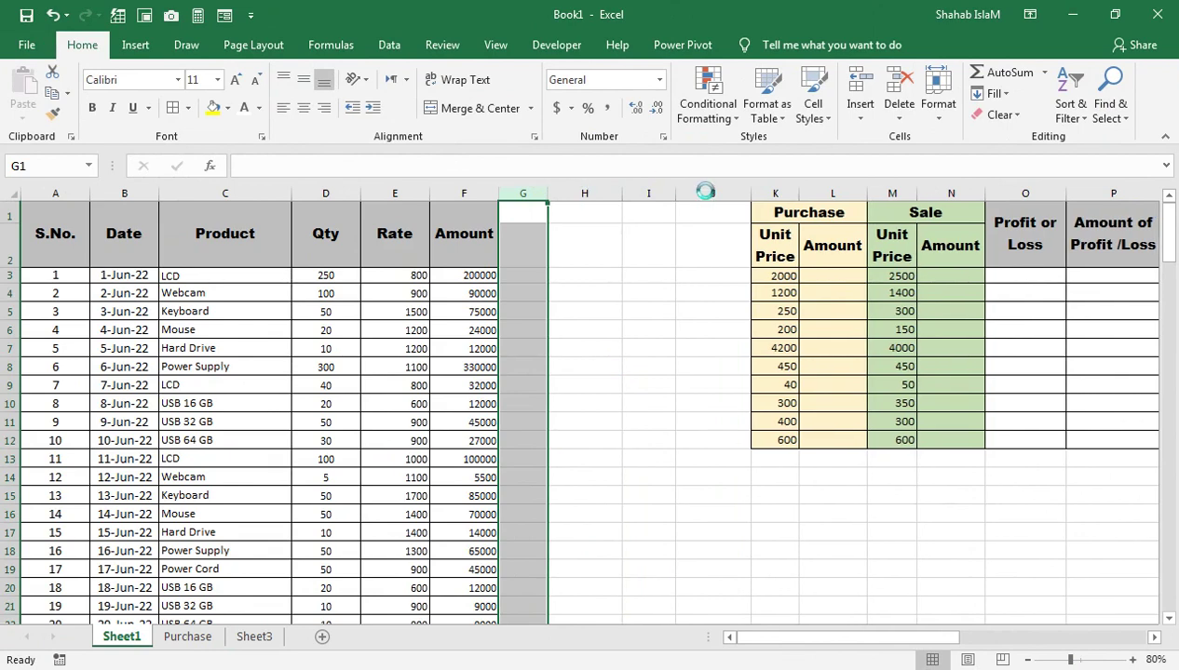
left_click(692, 218)
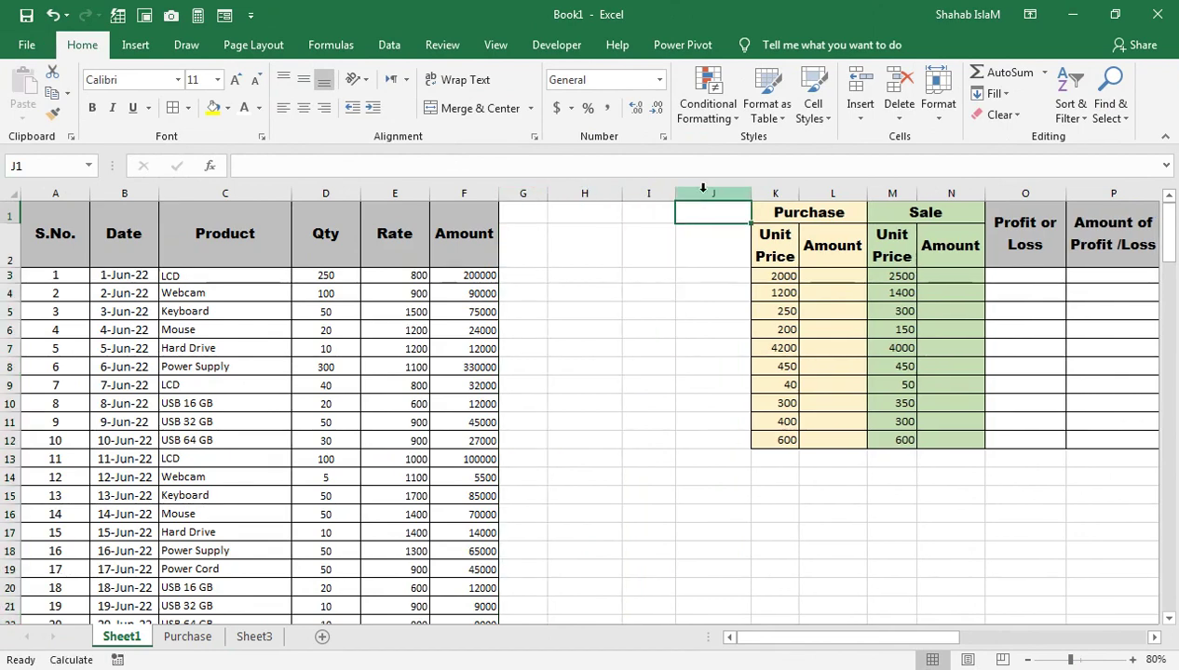
left_click_drag(703, 189, 516, 194)
right_click(516, 193)
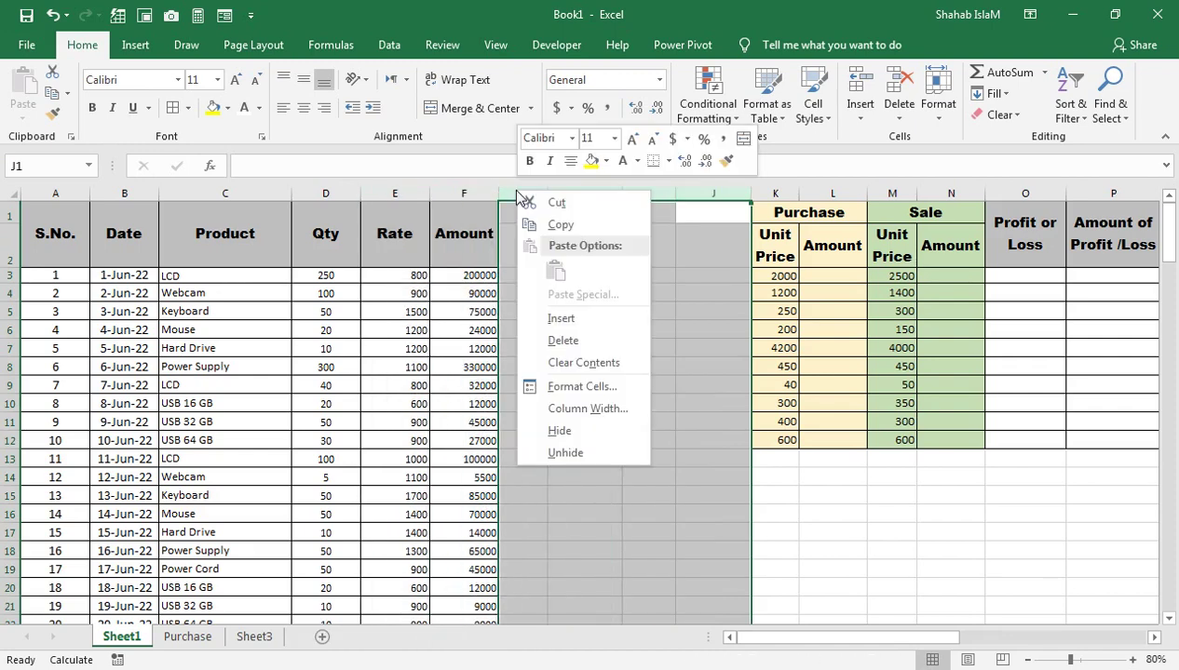
left_click(559, 339)
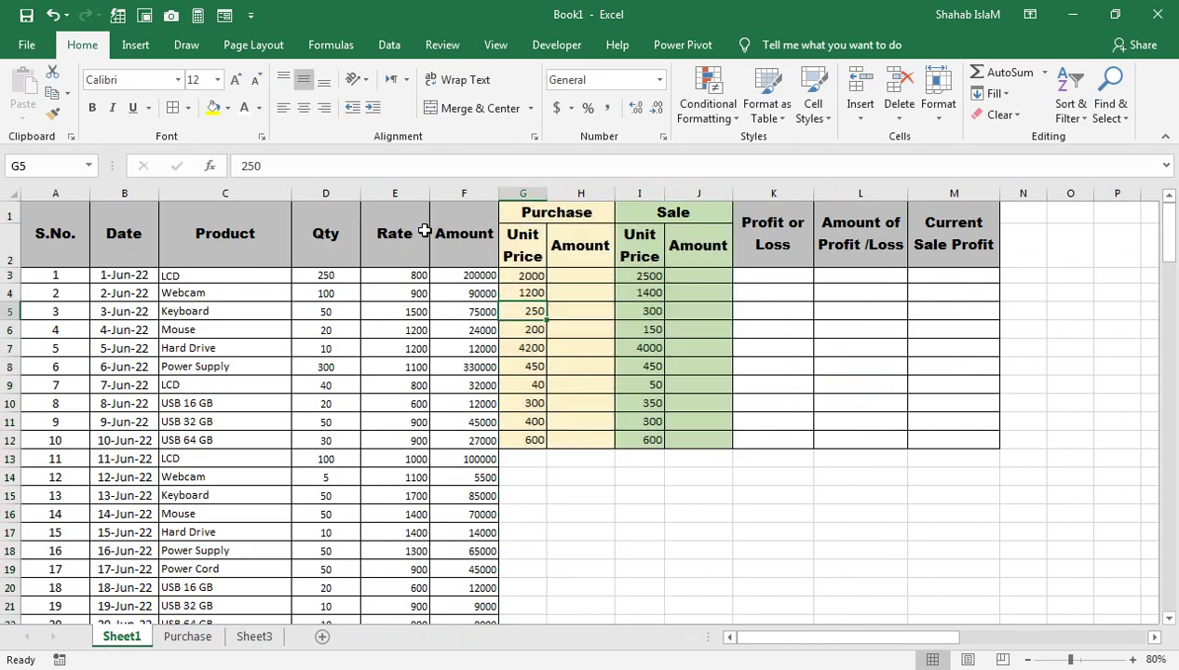
- Delete the Amount column F that follows the Rate column on Sheet1
left_click(567, 287)
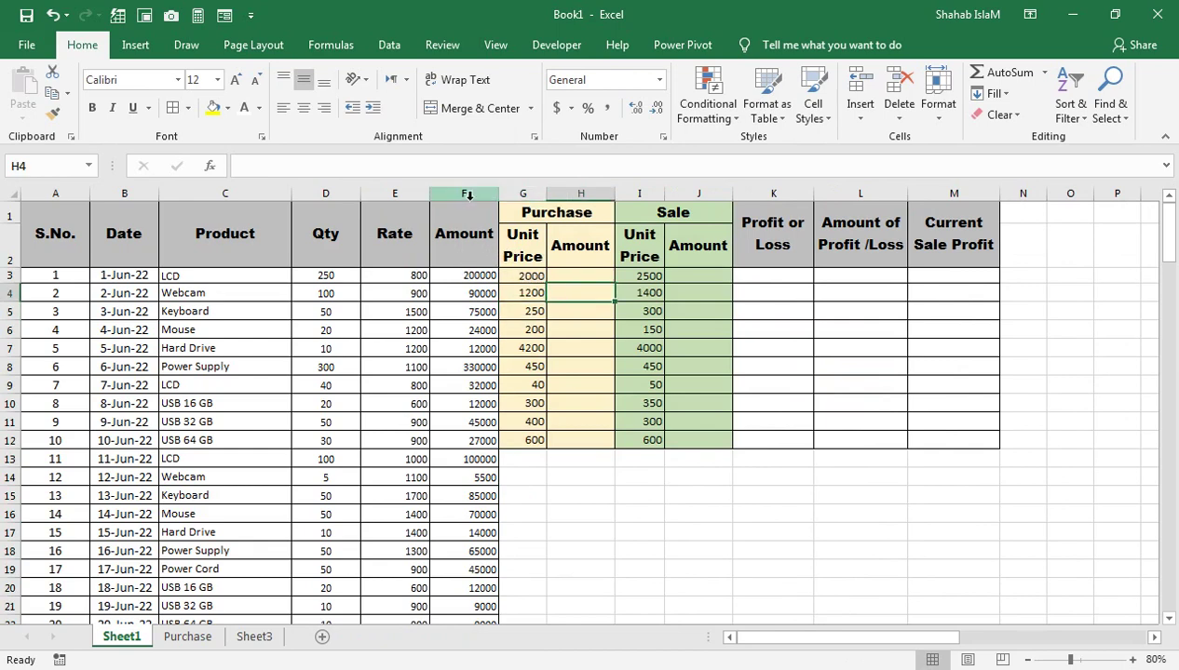
left_click(462, 263)
left_click(465, 275)
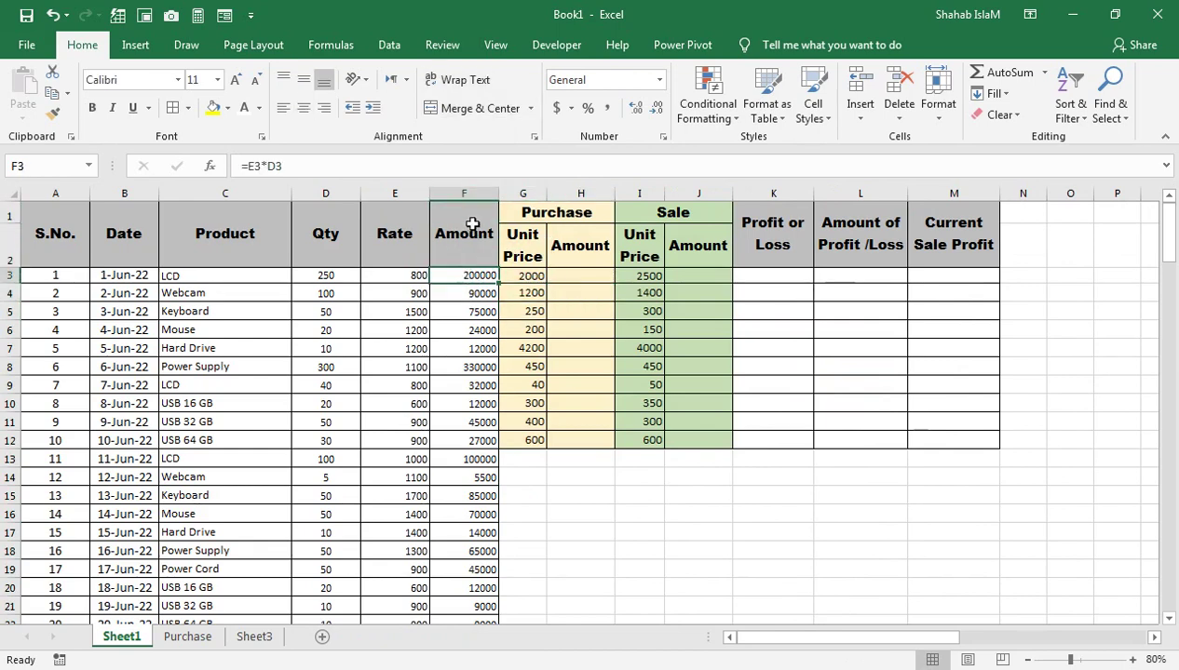
left_click(468, 193)
right_click(471, 193)
left_click(518, 342)
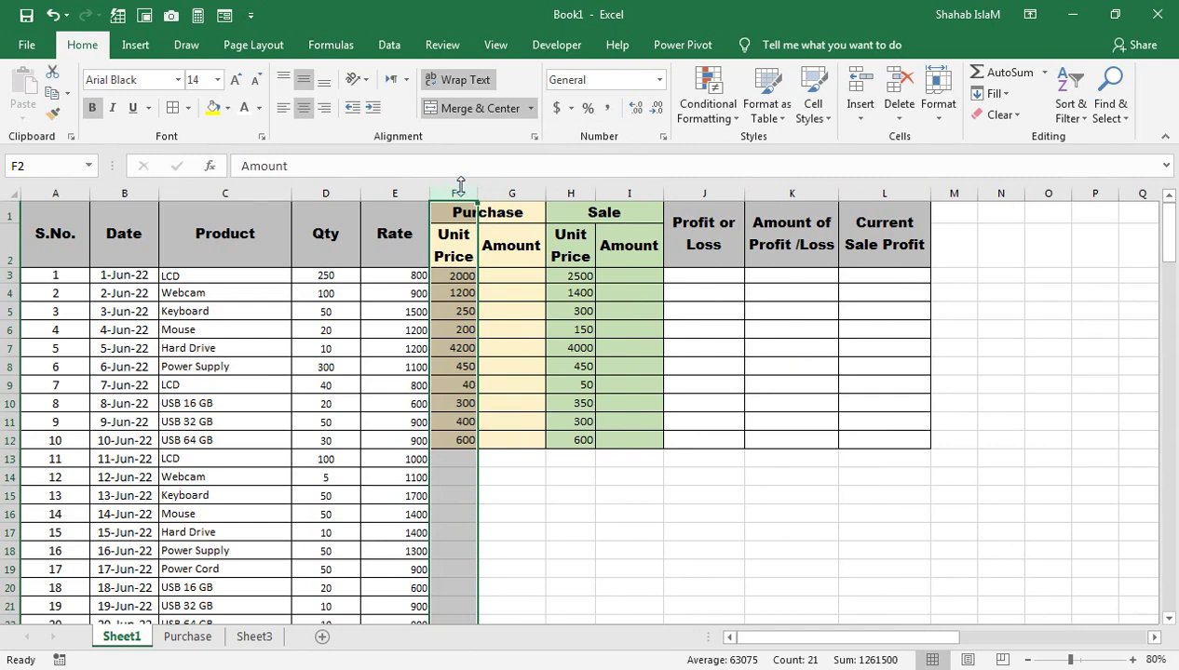
- Delete the Purchase section's Unit Price column, leaving its Amount column directly beside Rate
key("Down")
key("Right")
left_click(447, 276)
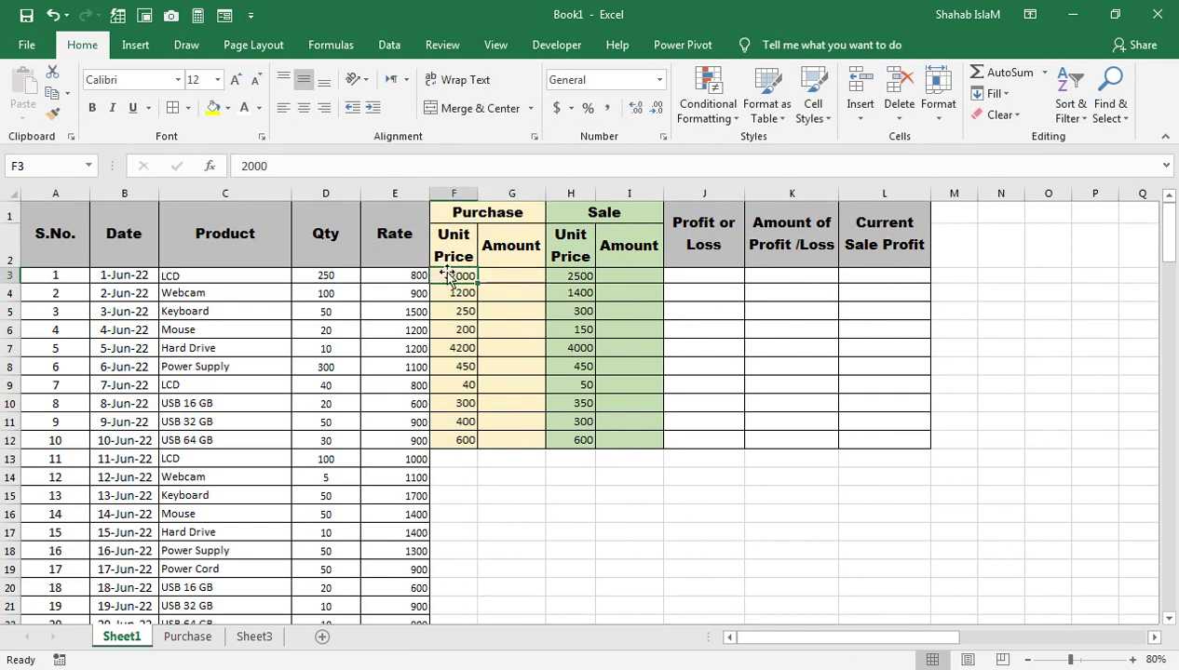
right_click(468, 193)
left_click(548, 338)
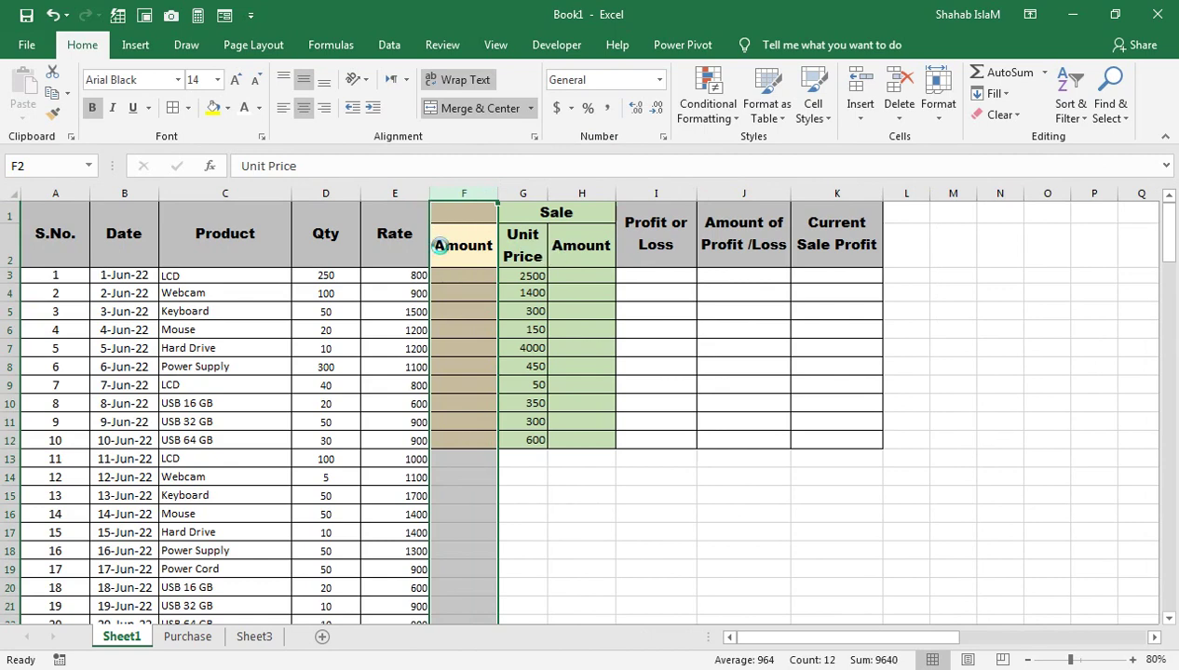
- Unmerge the Rate header in E1:E2 and move the Rate label into E2
left_click(440, 245)
left_click(400, 239)
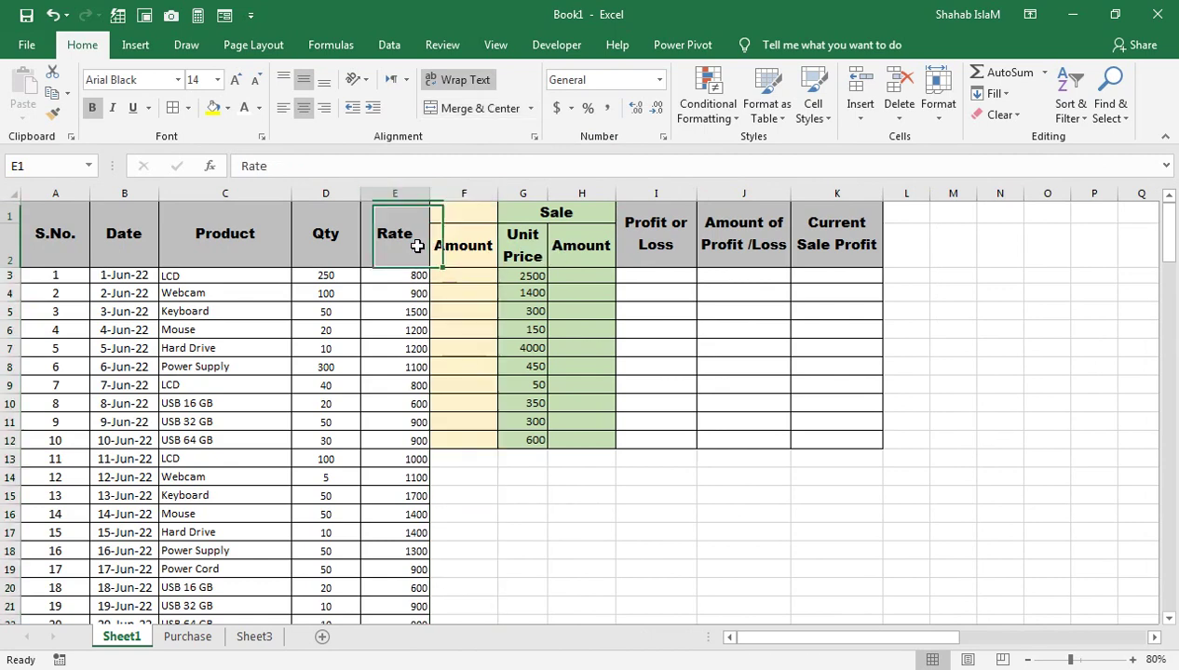
left_click(457, 111)
left_click(377, 211)
left_click_drag(408, 222, 423, 245)
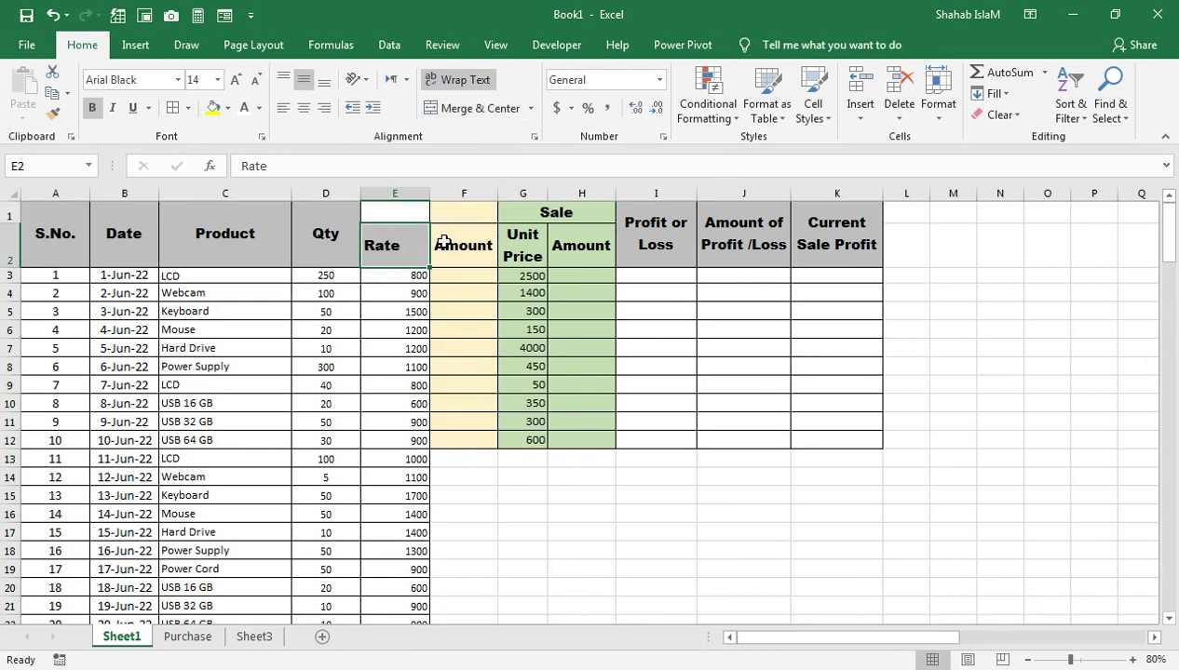
- Copy the cream Amount header's formatting from F2 onto the Rate header in E2
left_click(444, 244)
left_click(53, 112)
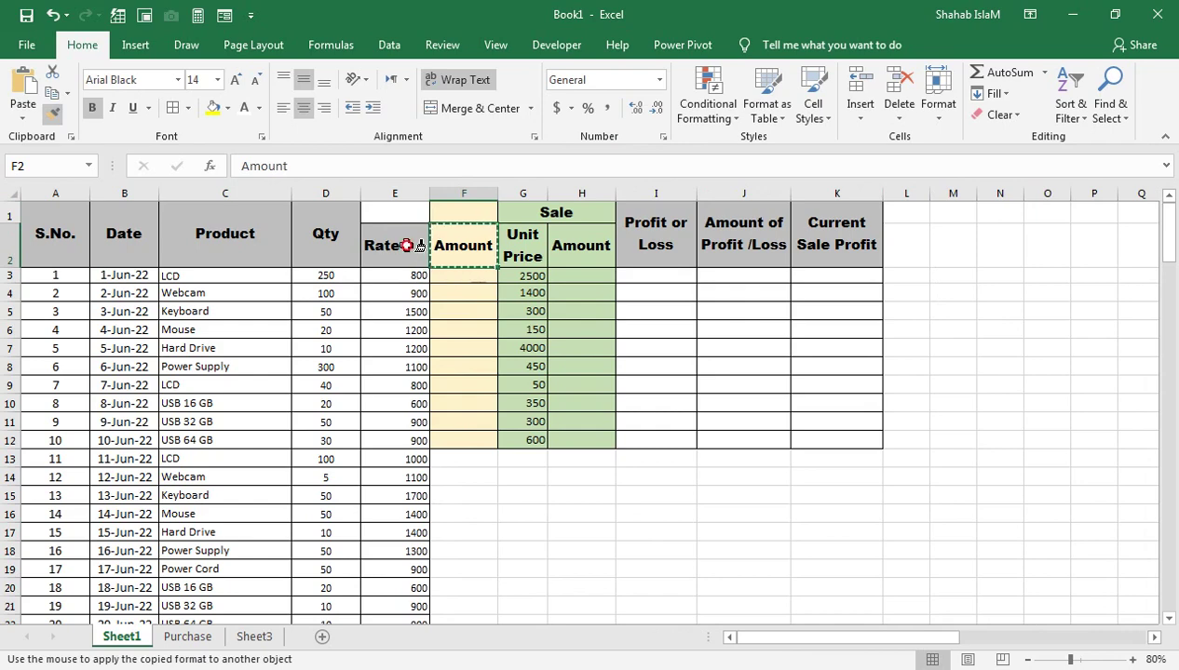
left_click(407, 245)
- Merge and center E1:F1 above Rate and Amount, and enter PURCHASE as the heading
left_click_drag(440, 214, 405, 212)
left_click(475, 108)
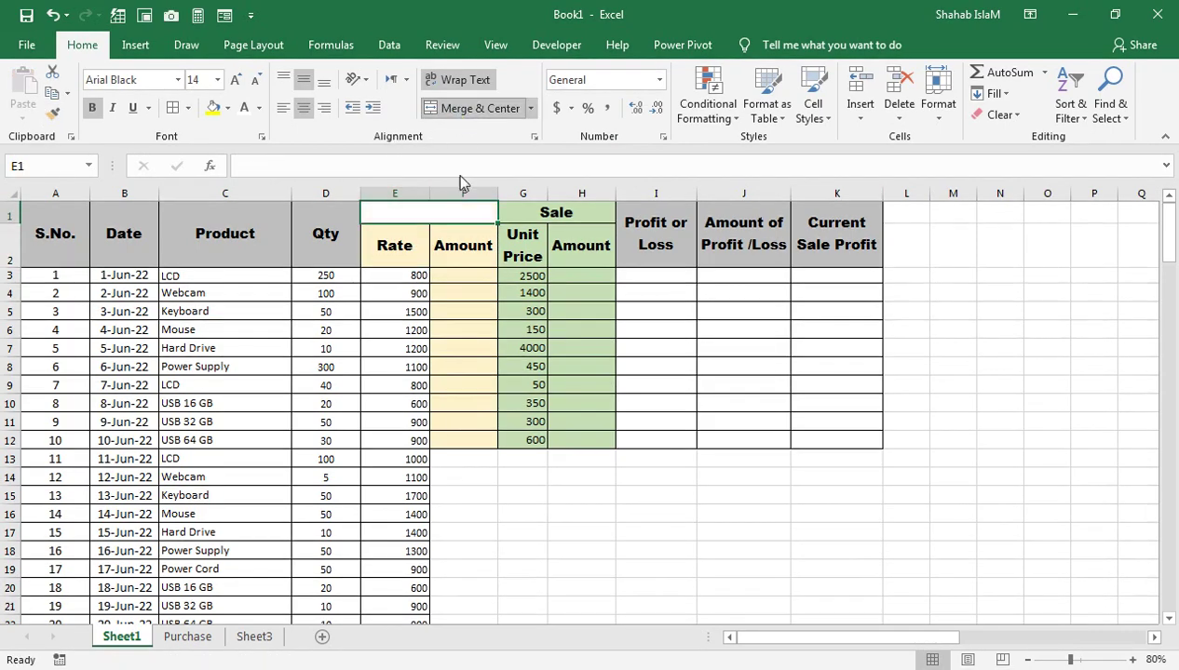
left_click(456, 196)
type("PURCHASE")
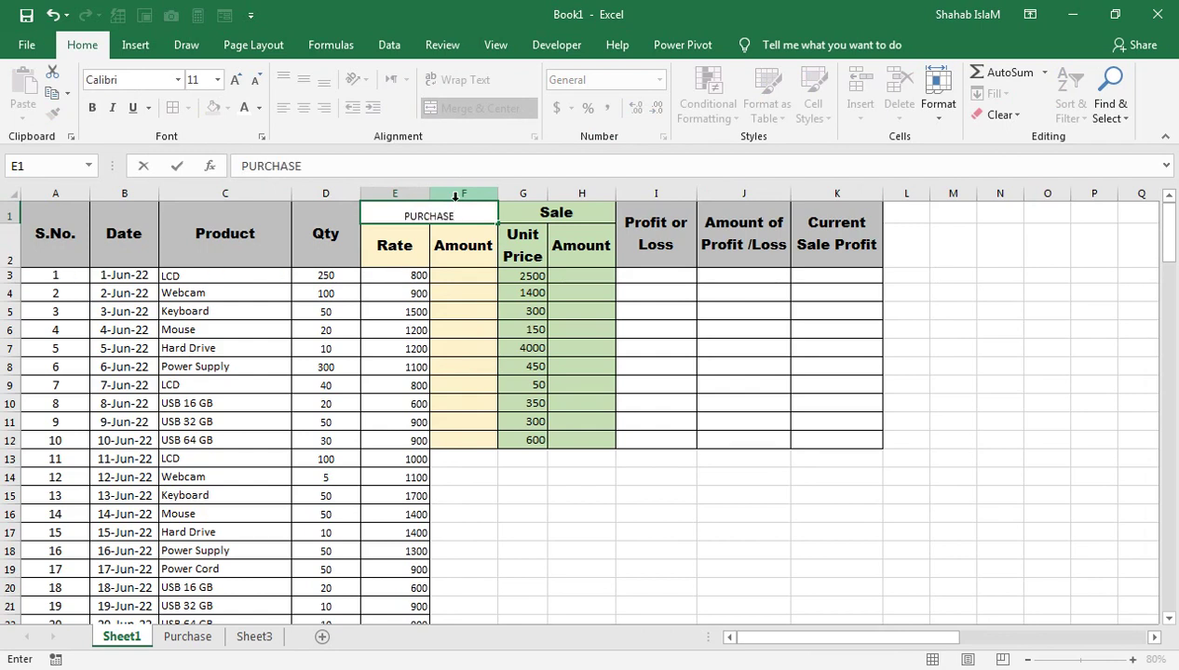
key("Return")
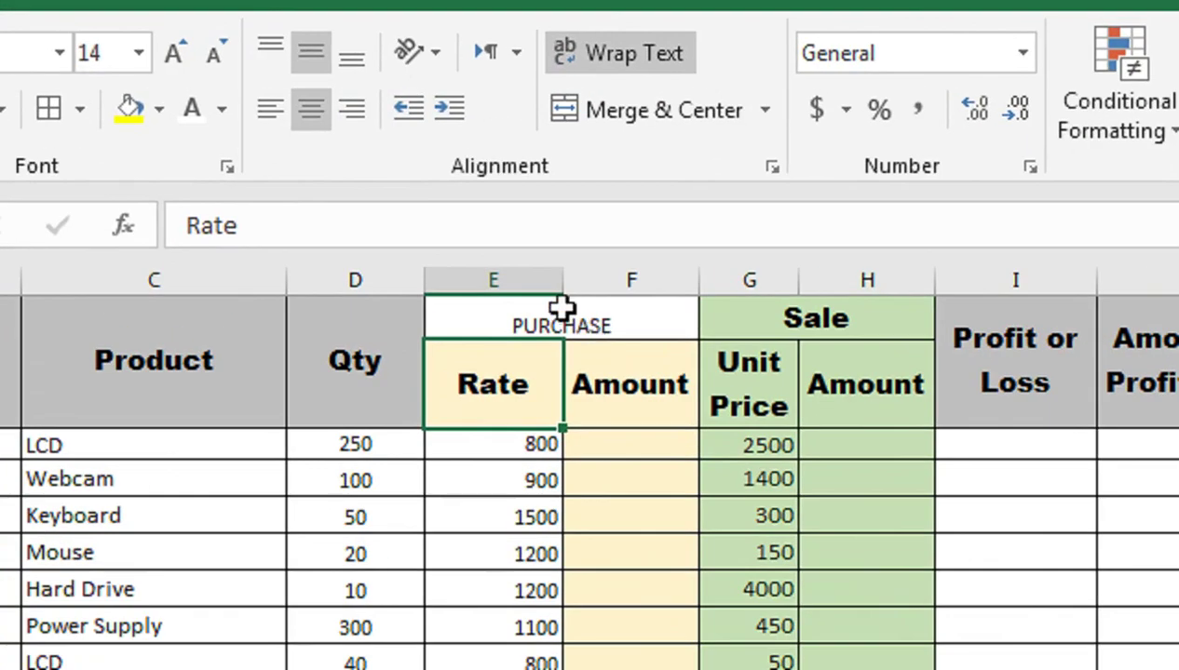
- Copy the cream Rate header's formatting onto the PURCHASE heading and merge and center it across E1:F1 again
left_click(431, 208)
left_click(467, 237)
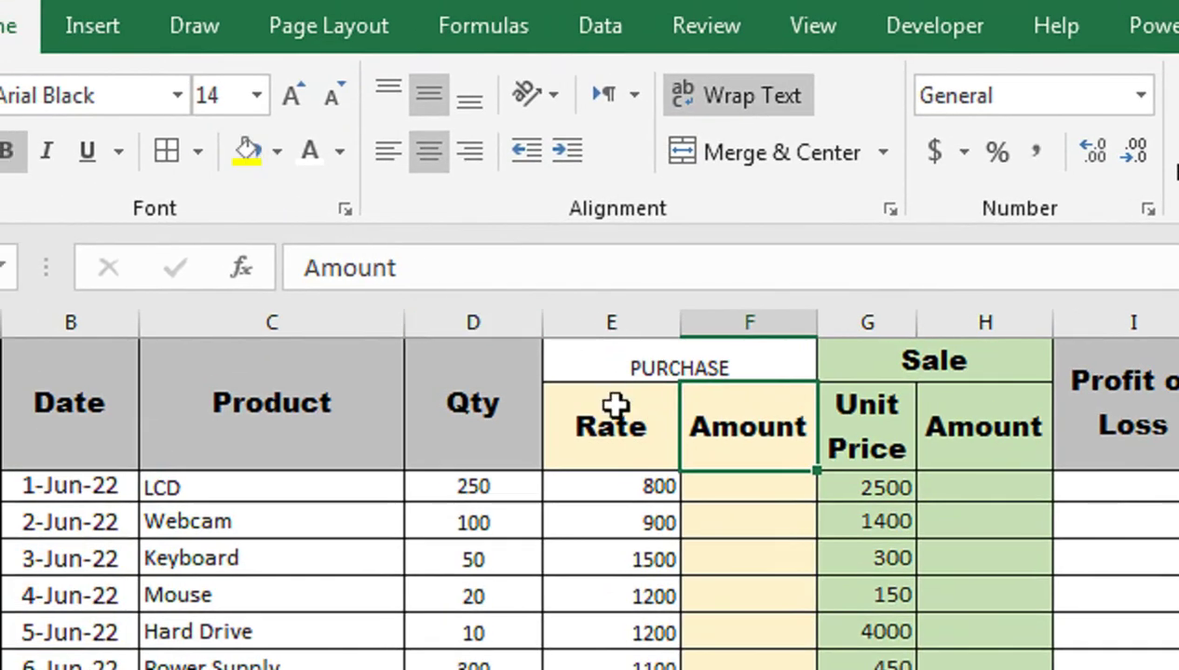
left_click(494, 367)
left_click(116, 173)
left_click(814, 382)
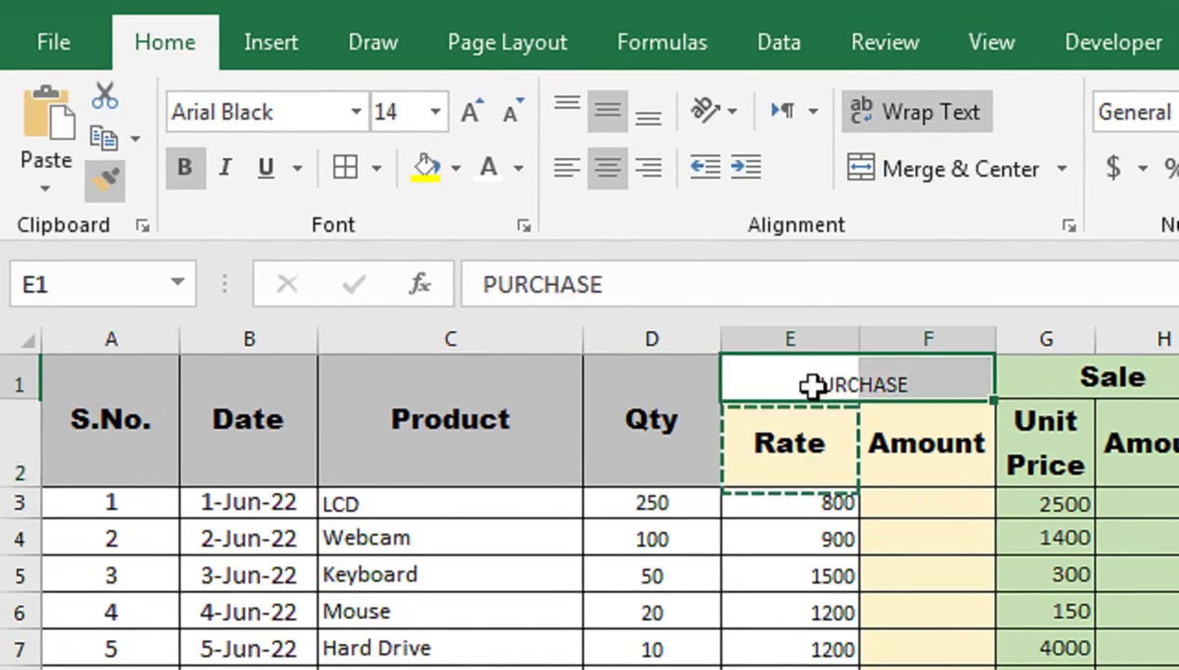
left_click(856, 177)
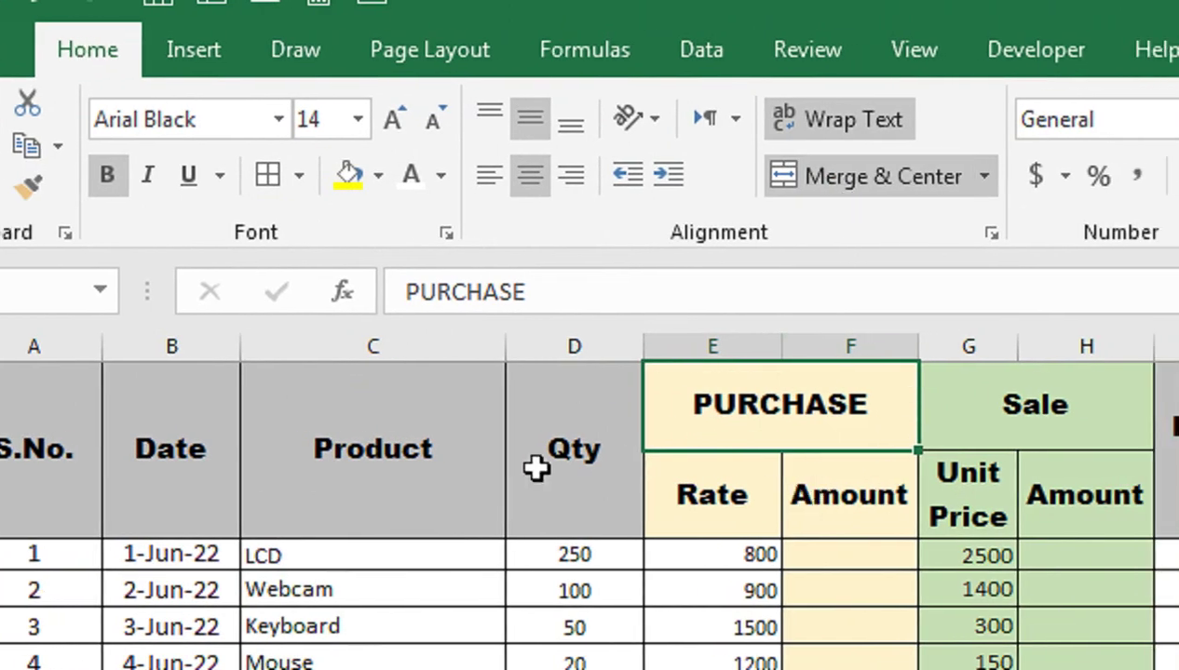
- Reduce the height of row 1 to fit a single line of heading text
left_click(6, 438)
left_click_drag(13, 450, 13, 406)
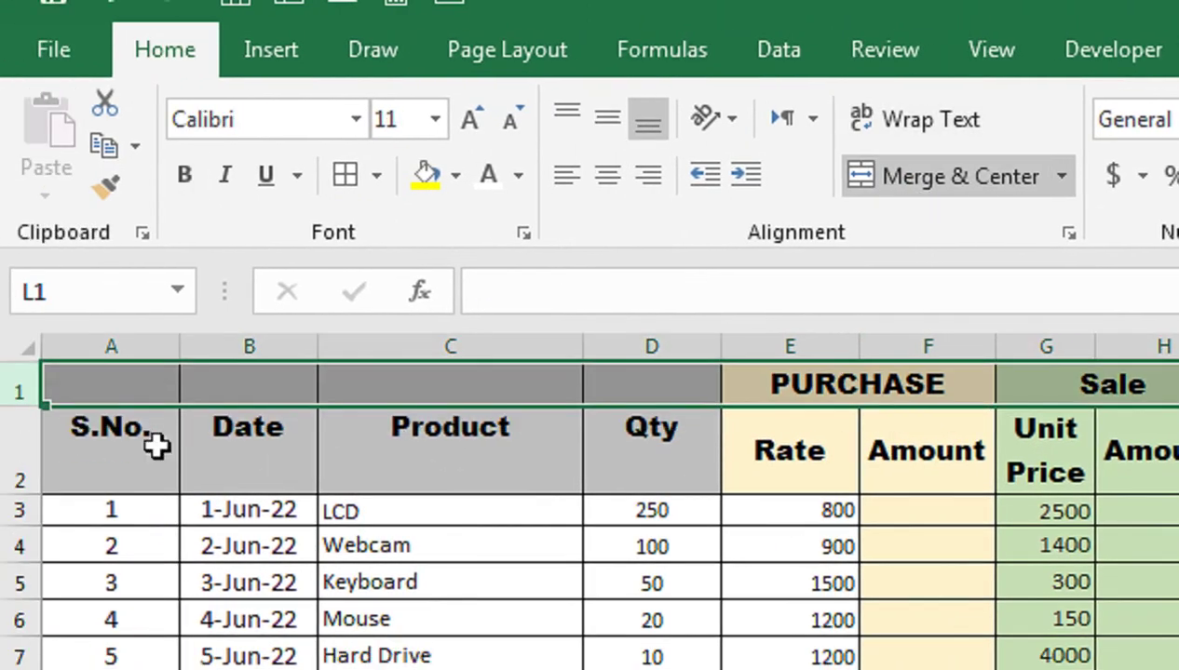
left_click(929, 482)
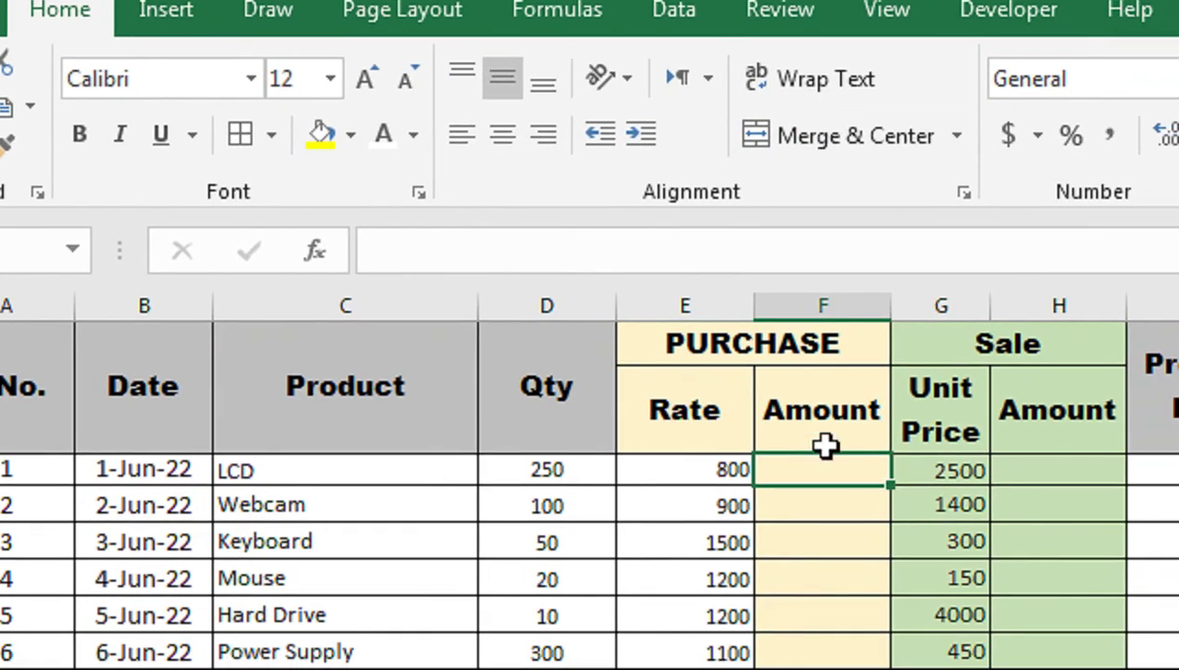
left_click_drag(944, 422, 885, 529)
left_click(1053, 507)
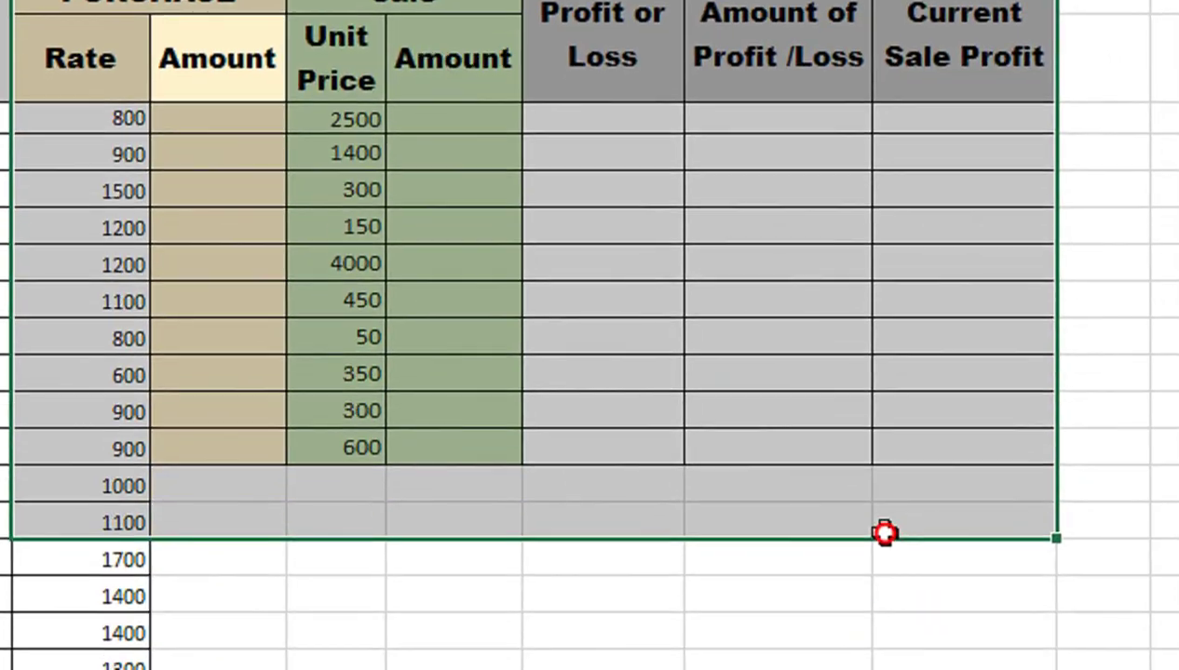
left_click_drag(256, 129, 766, 544)
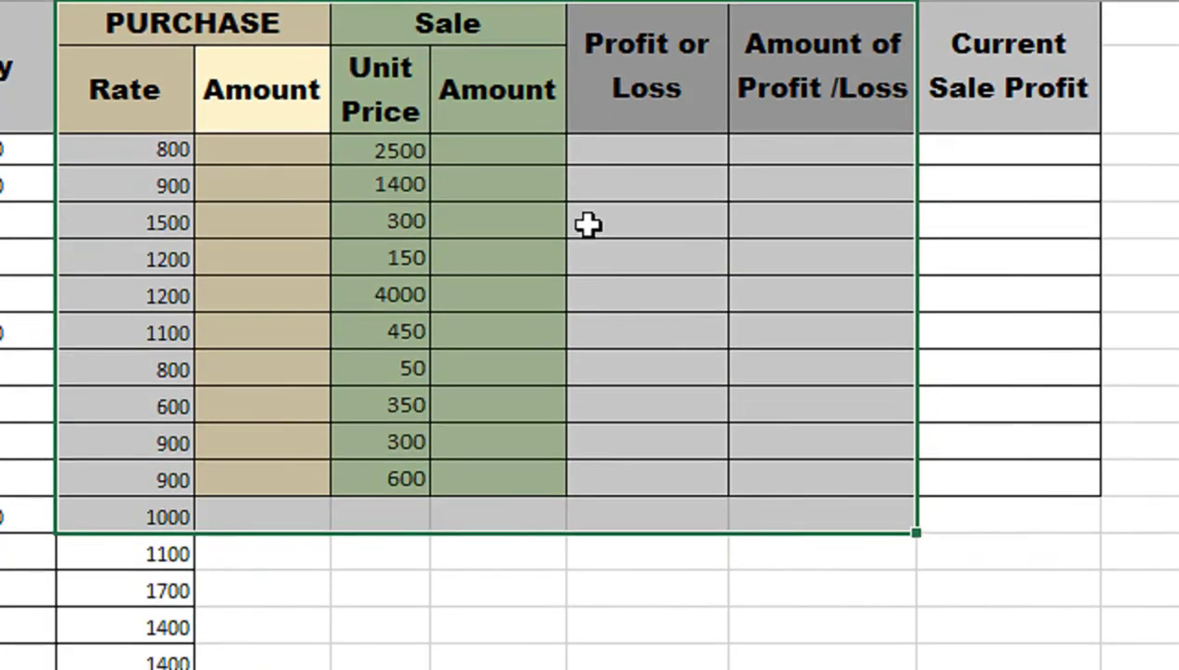
left_click(566, 262)
left_click_drag(276, 188, 311, 287)
left_click_drag(342, 129, 462, 190)
left_click(342, 139)
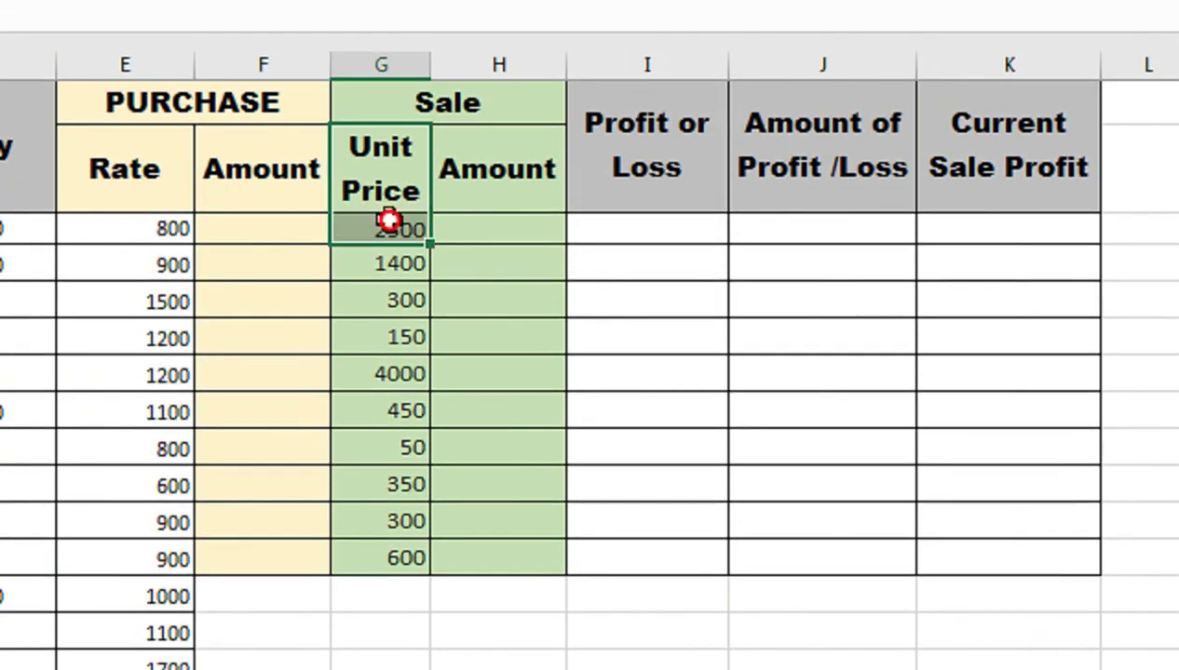
mouse_move(317, 187)
left_mouse_down()
mouse_move(558, 258)
mouse_move(658, 450)
left_mouse_up()
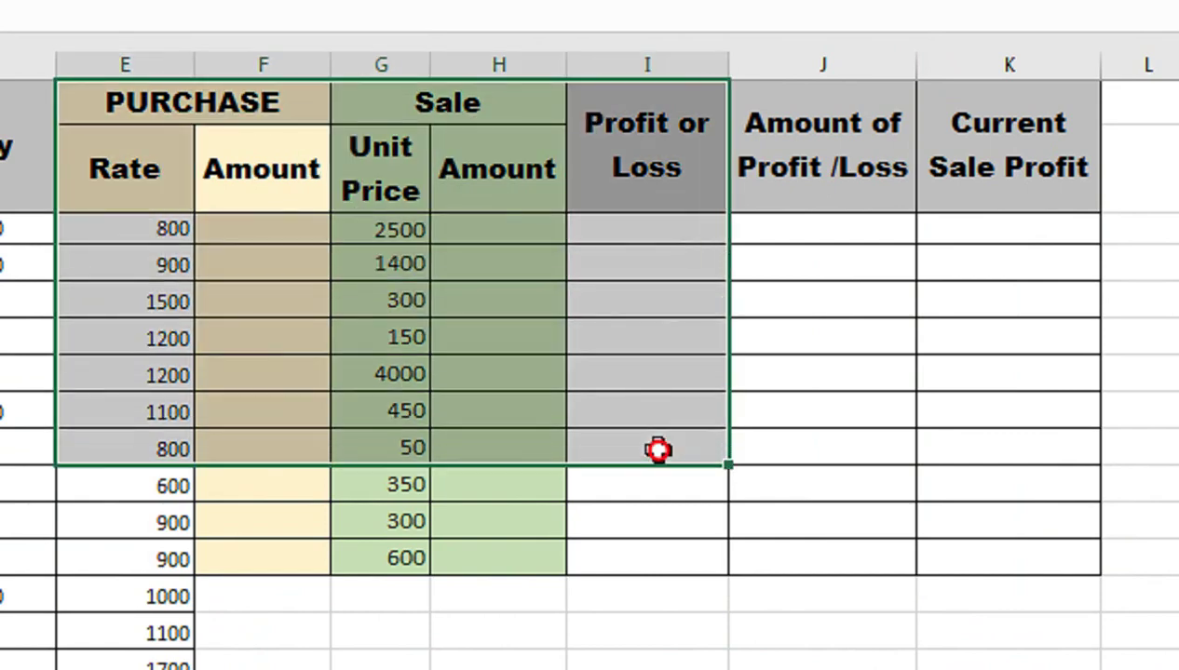
left_click(292, 187)
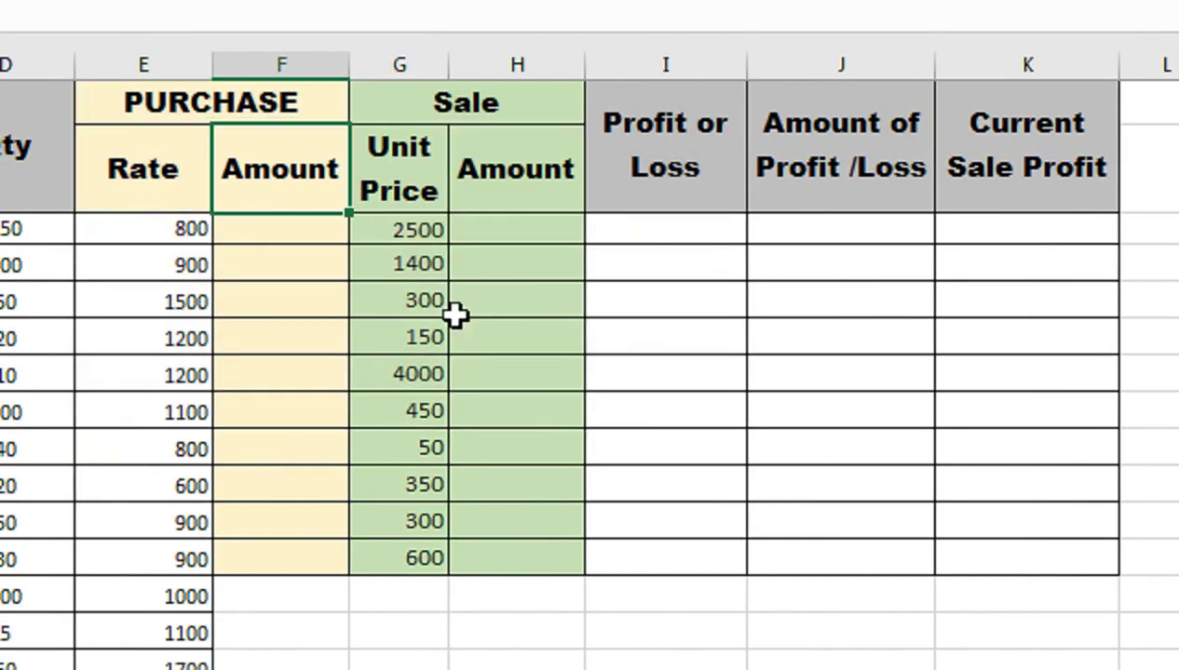
- Fill row 3 from Purchase Amount through Current Sale Profit down to the table's last bordered row, and clear all Sale Unit Price values
left_click_drag(330, 238, 868, 306)
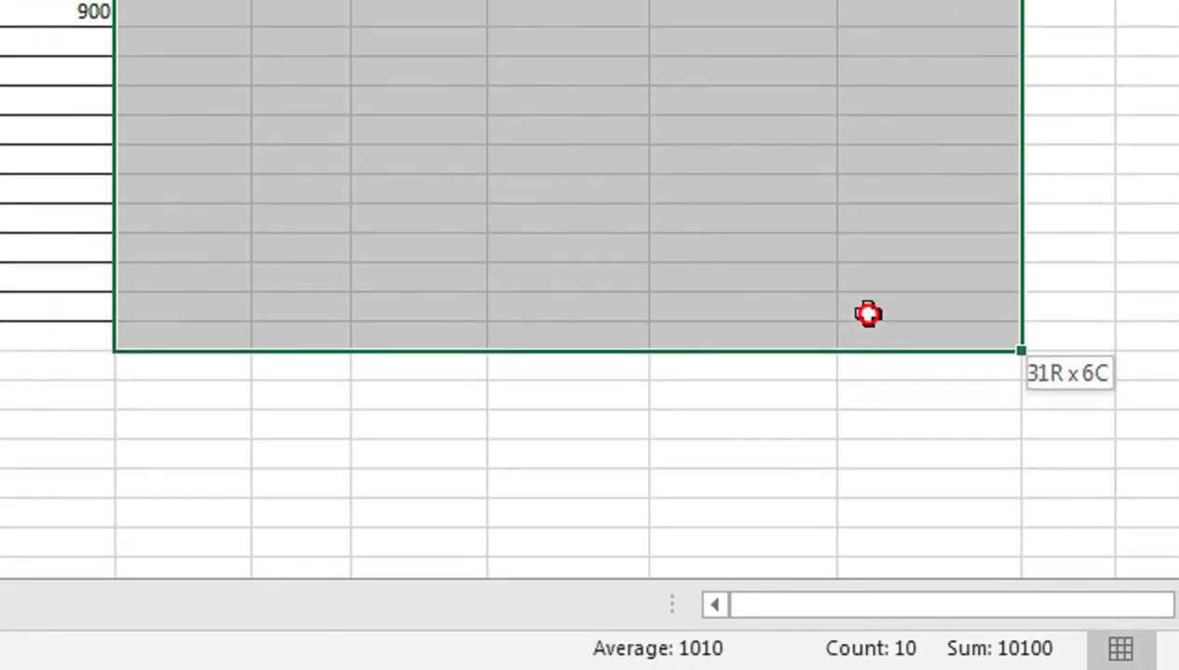
key("ctrl+d")
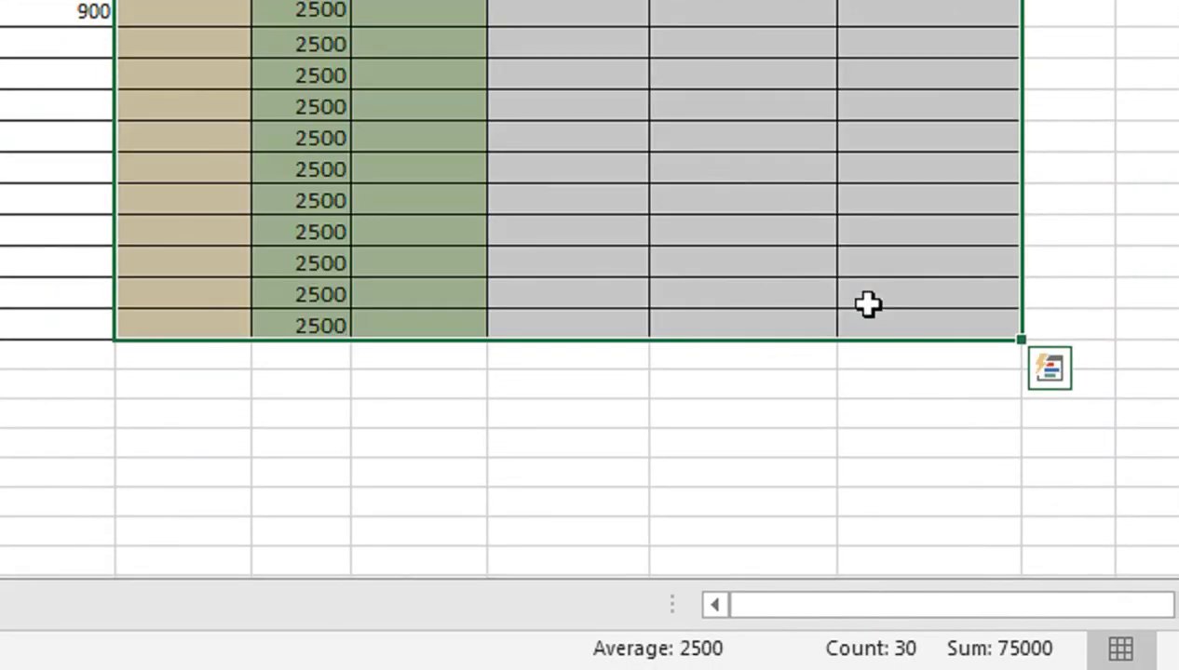
left_click(312, 254)
key("ctrl+Up")
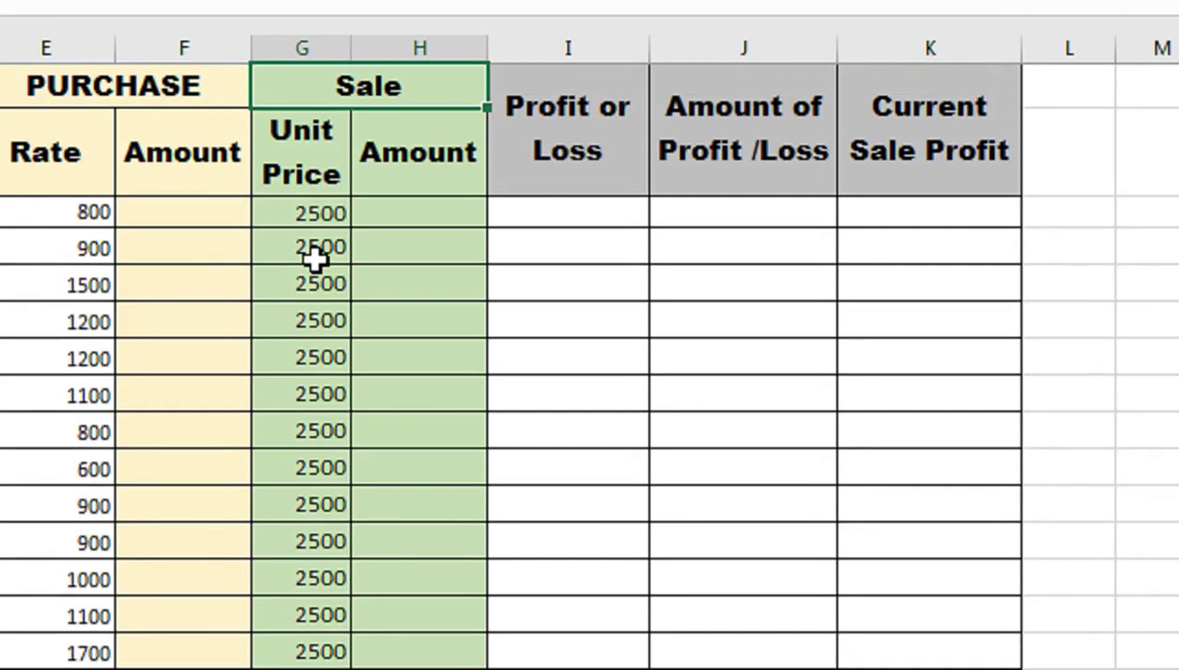
key("Down")
key("Down")
key("ctrl+shift+Down")
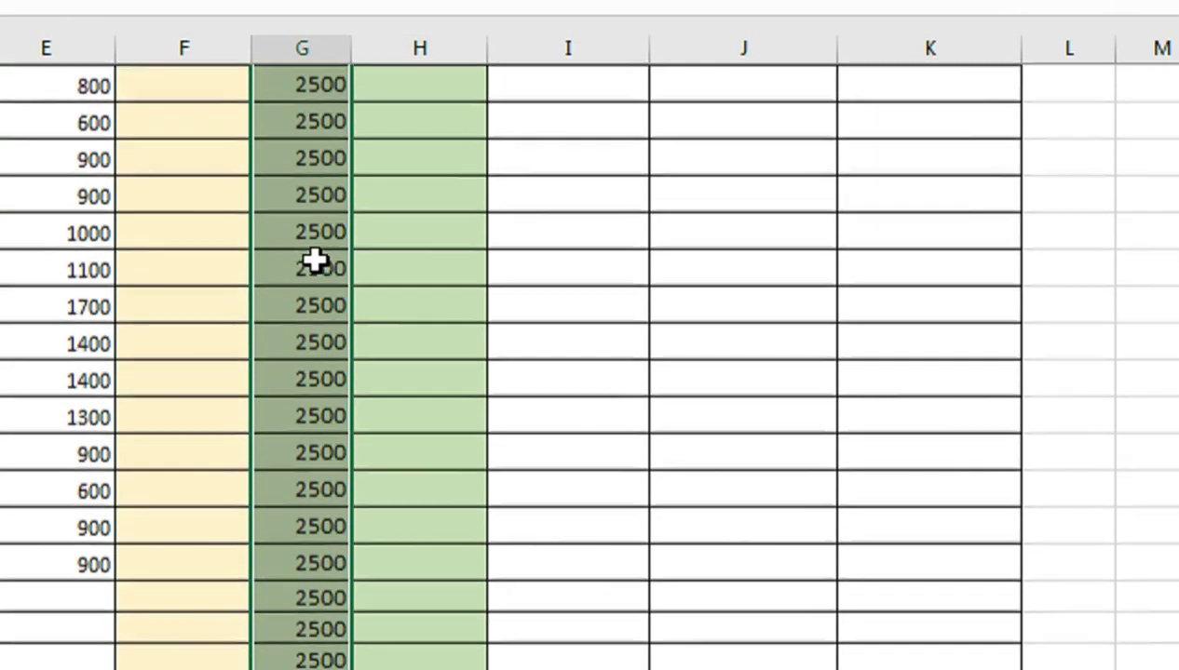
key("Delete")
key("ctrl+Up")
key("Up")
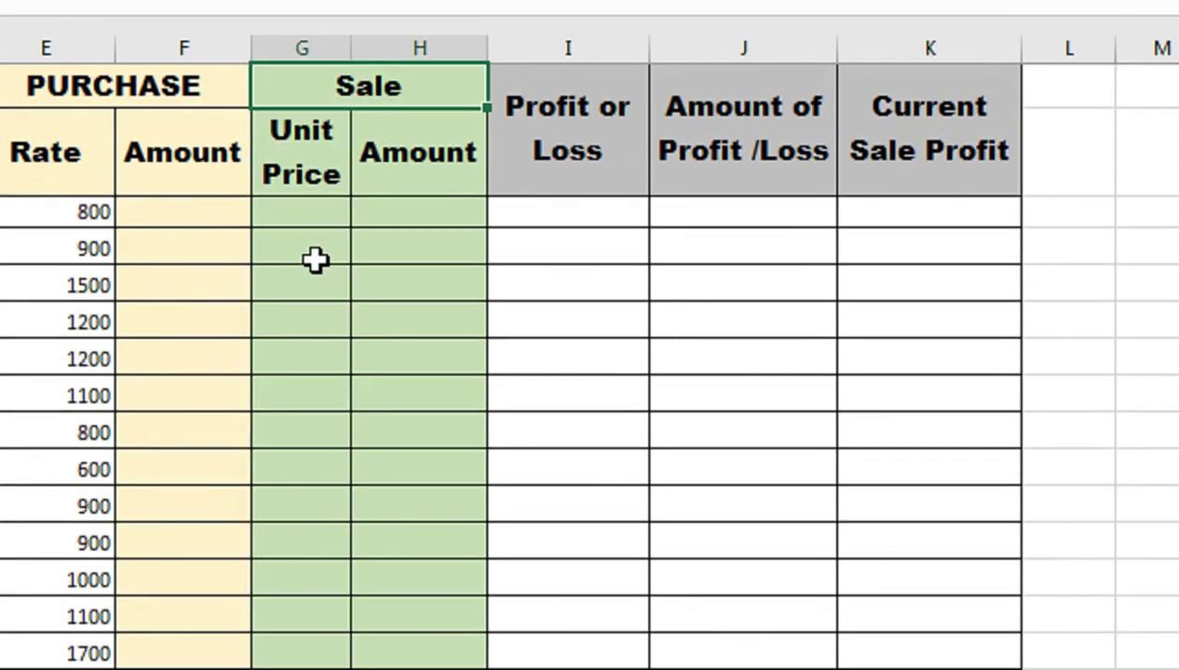
key("Down")
key("Down")
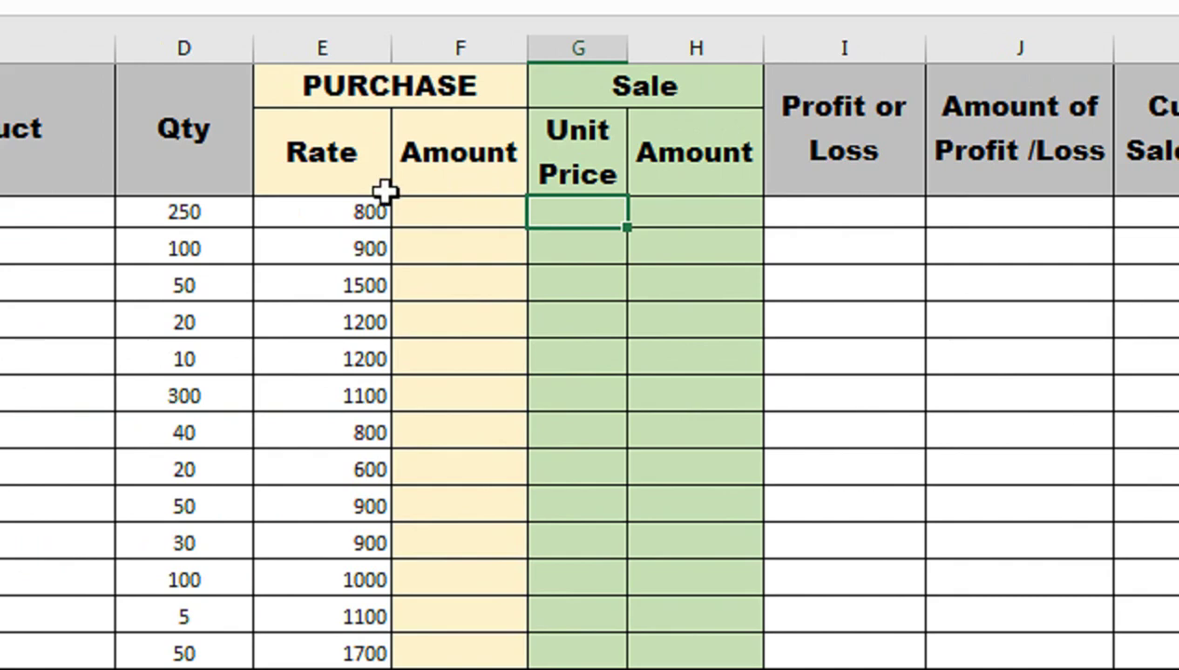
- Calculate the Purchase Amount in F3 with =D3*E3 and fill the formula down the column
left_click(435, 226)
type("=")
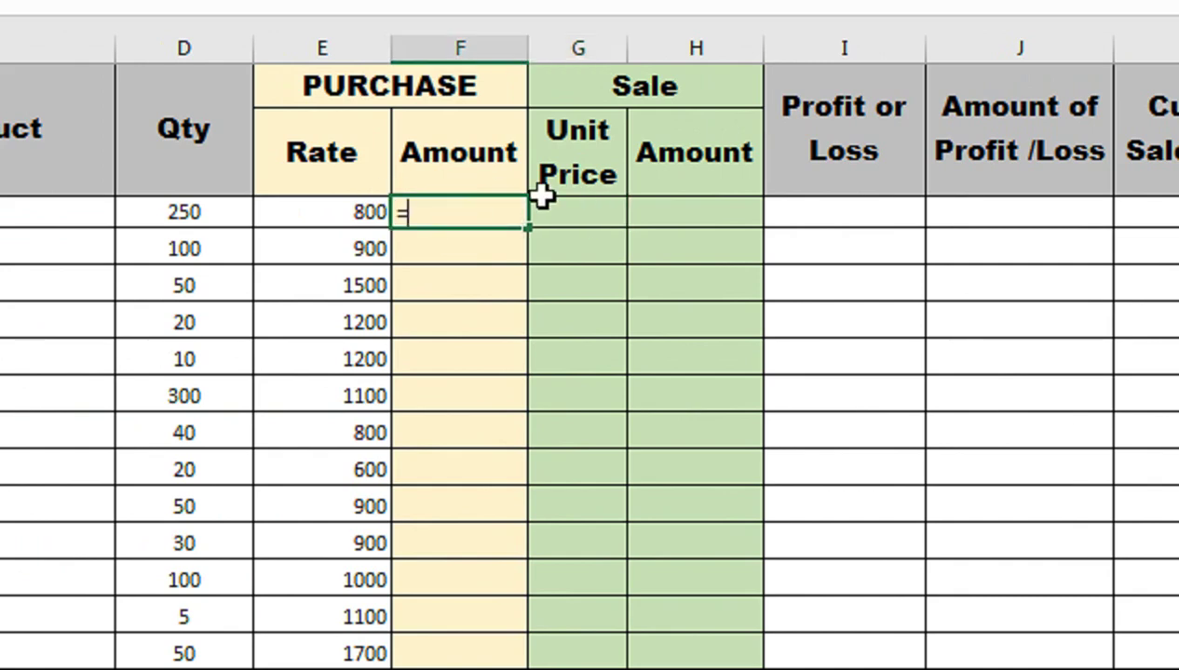
key("Left")
key("Left")
type("*")
key("Left")
key("Return")
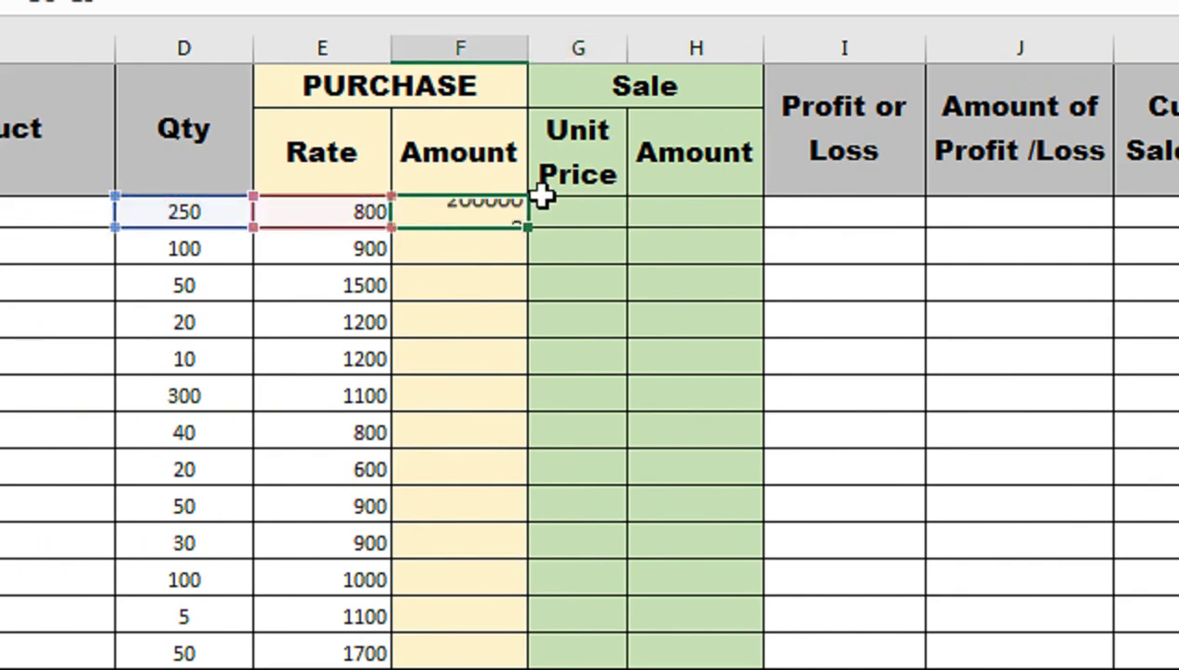
left_click(517, 214)
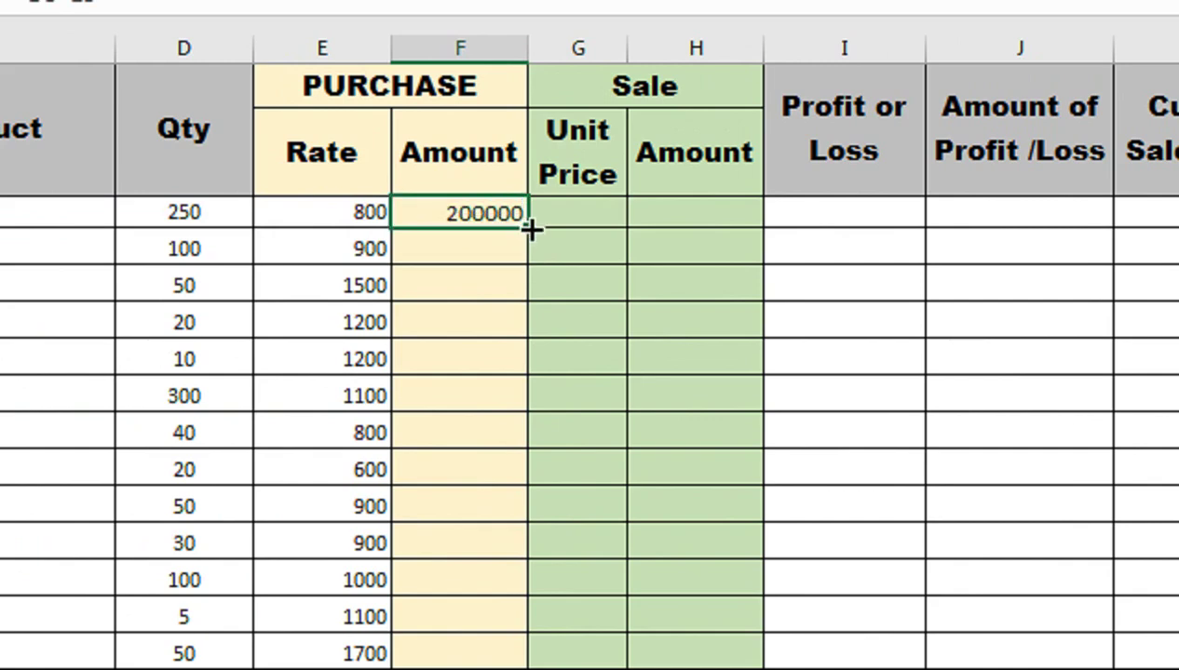
double_click(530, 229)
left_click(580, 221)
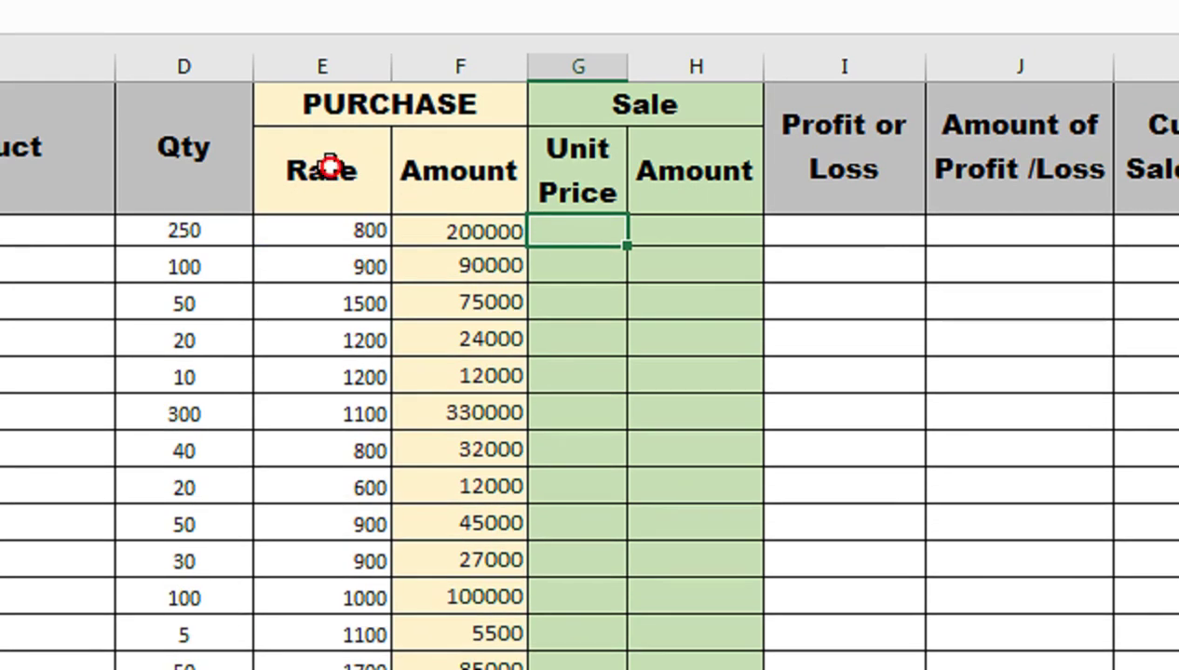
- Rename the Purchase section's Rate header as UNIT PRICE
left_click(324, 153)
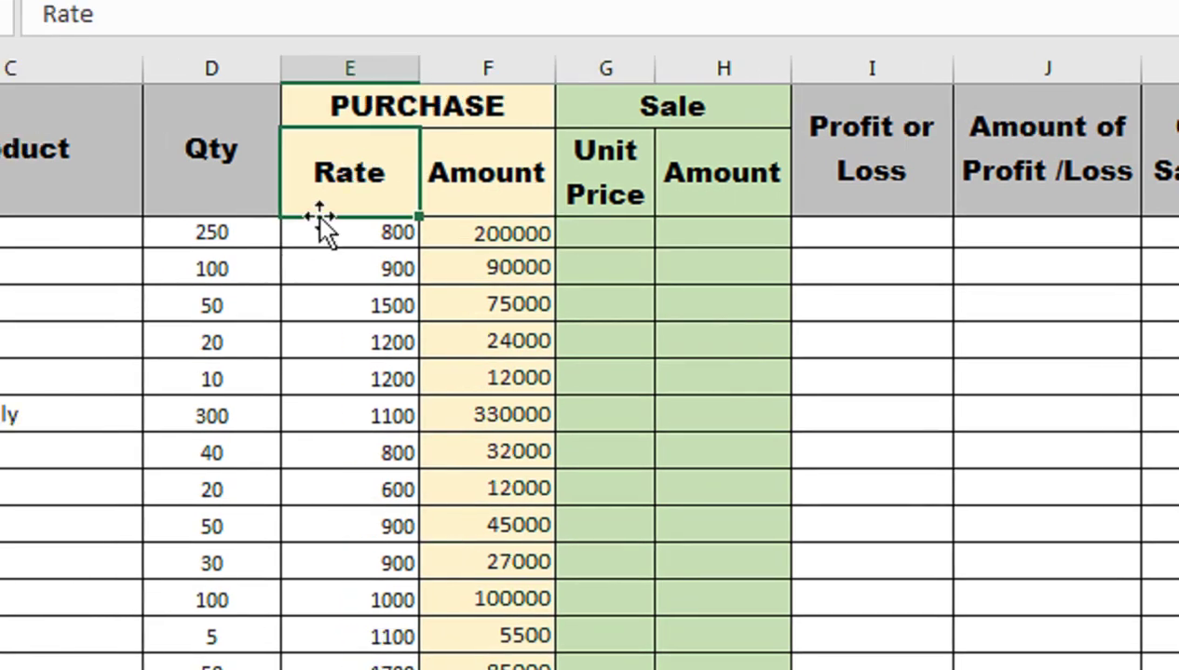
type("UNIT ")
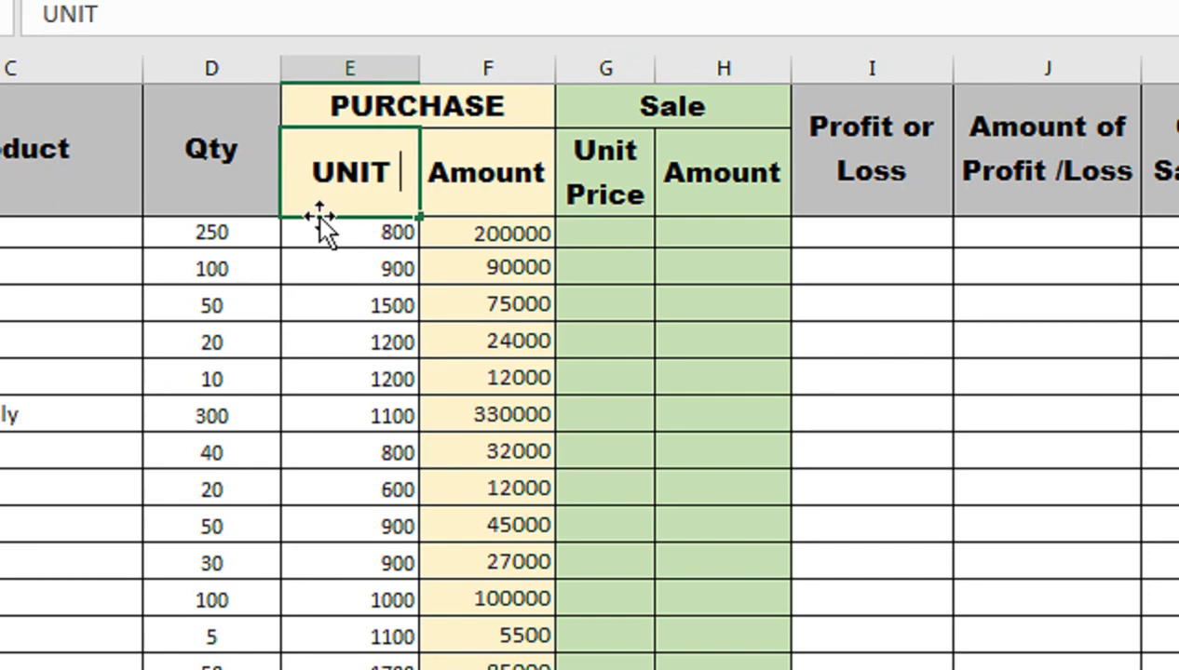
type("PRICE")
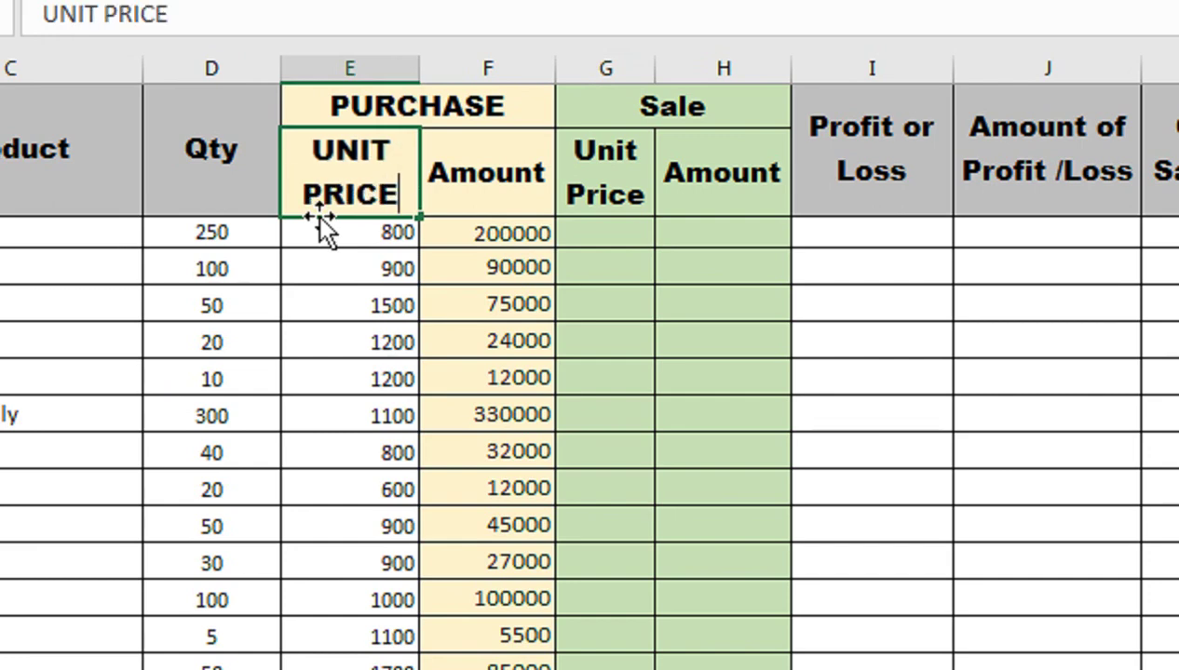
key("Return")
left_click(570, 226)
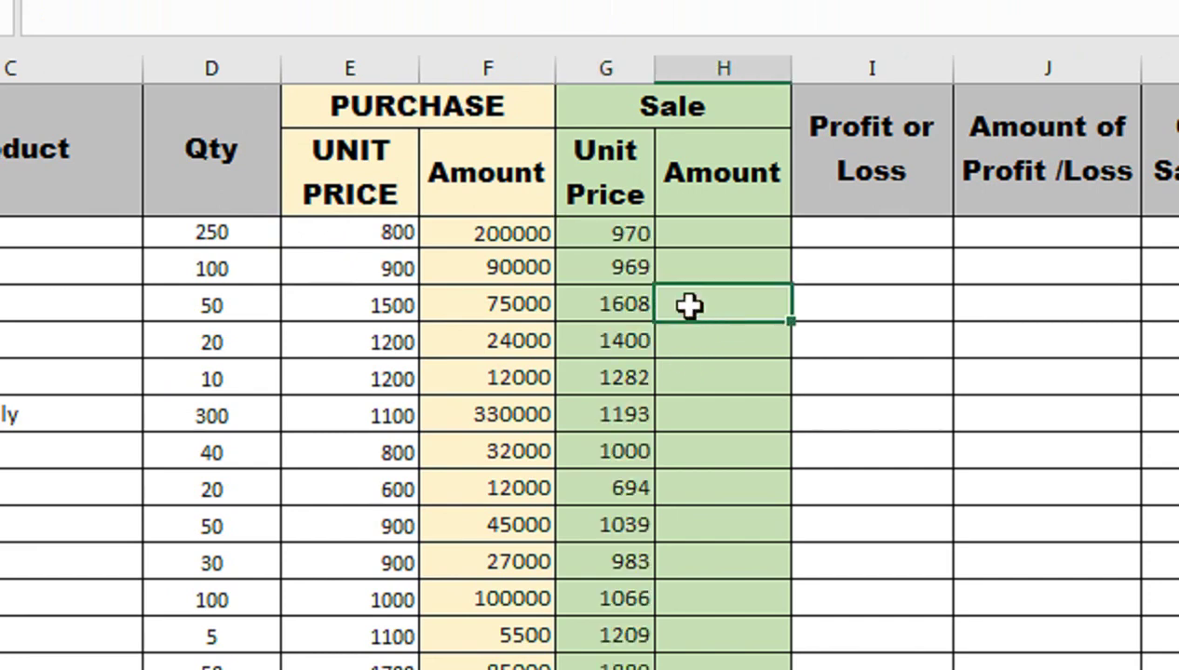
- Calculate the first Sale Amount in H3 by multiplying unit price by quantity with =G3*D3
left_click(689, 234)
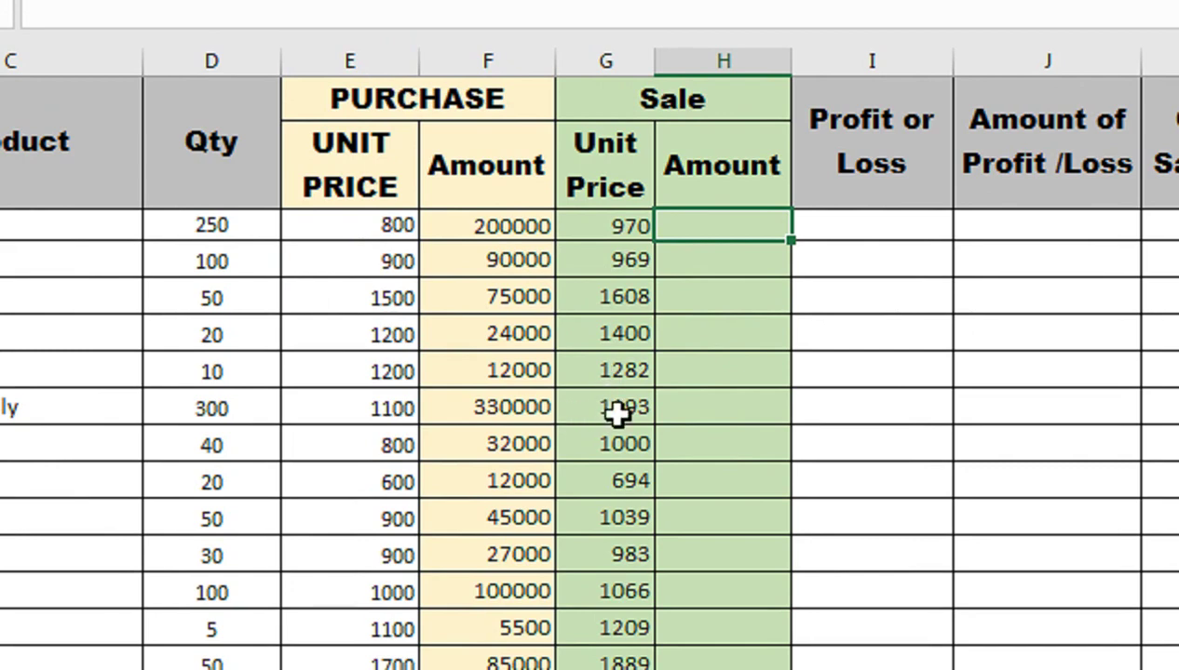
left_click(633, 233)
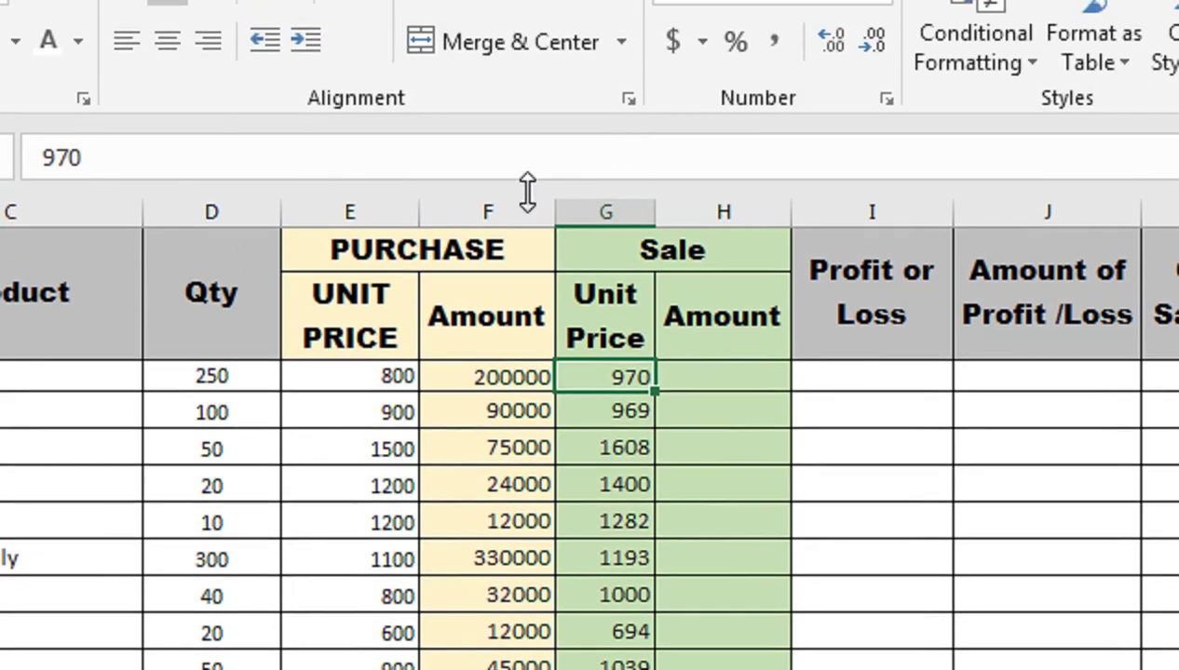
left_click(685, 367)
type("=")
key("Left")
key("Left")
key("Left")
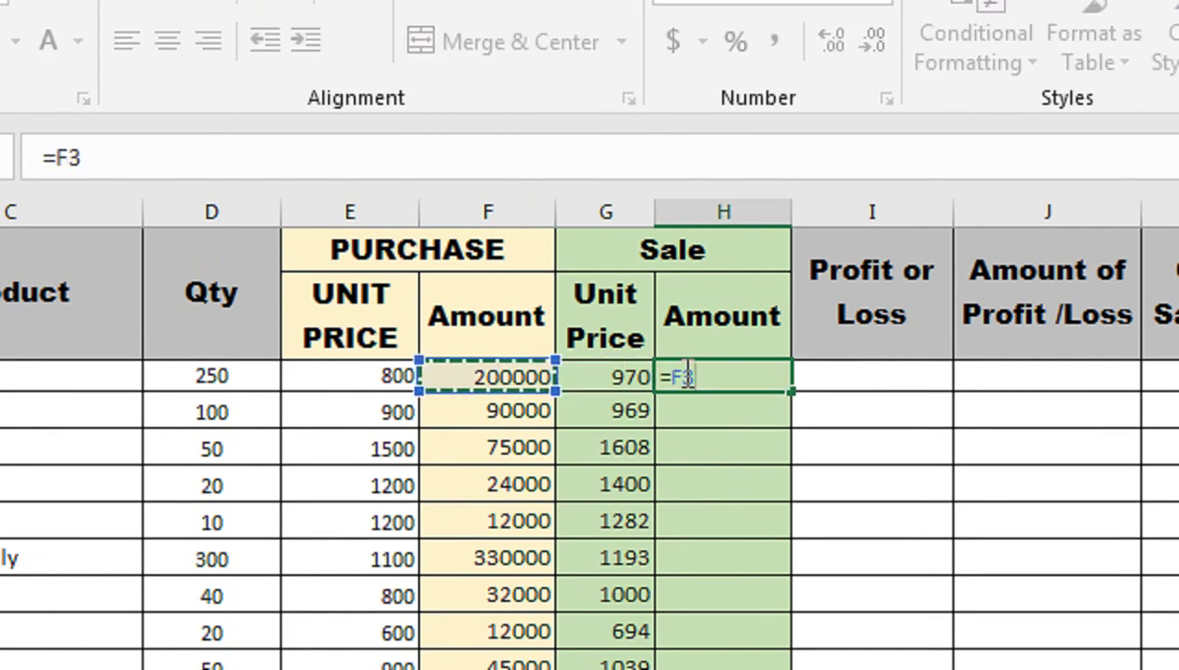
key("Right")
key("Right")
key("Right")
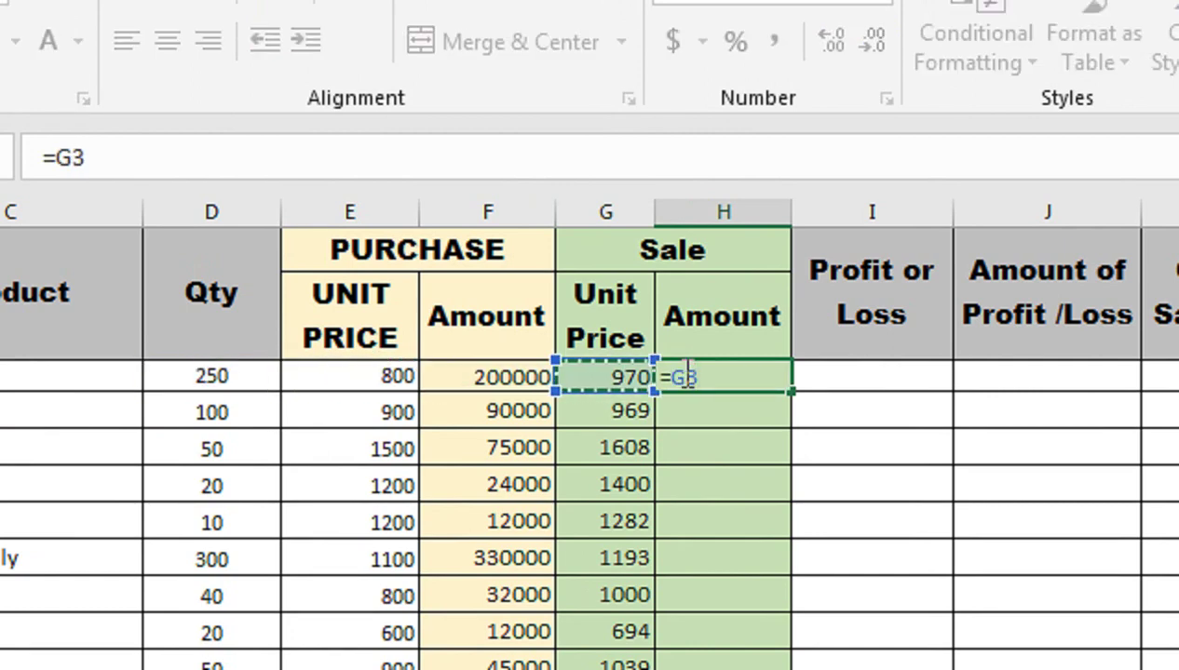
type("*")
key("Left")
key("Left")
key("Left")
key("Left")
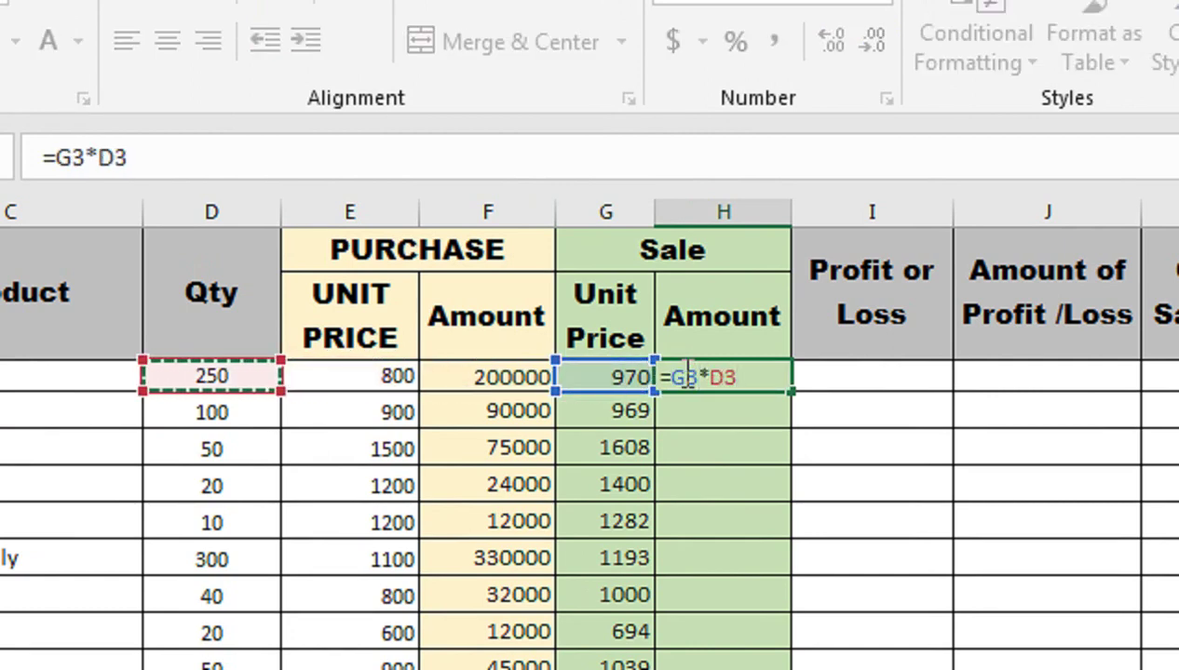
key("Return")
- Fill the Sale Amount formula from H3 down the rest of the column
left_click(682, 373)
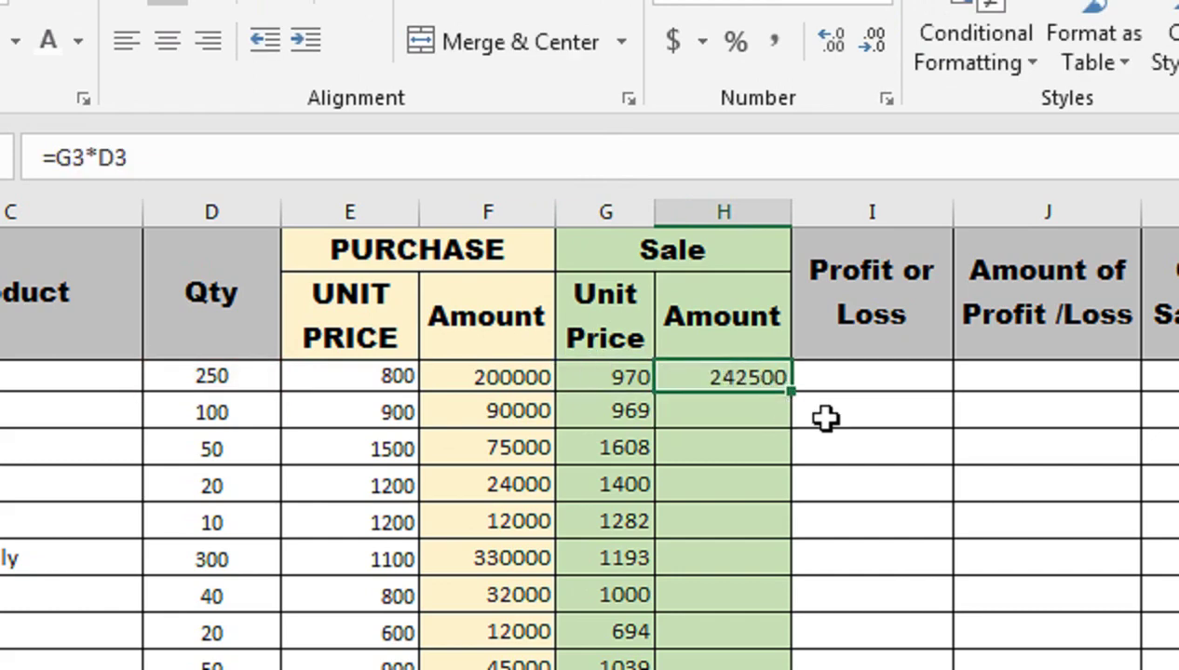
double_click(793, 395)
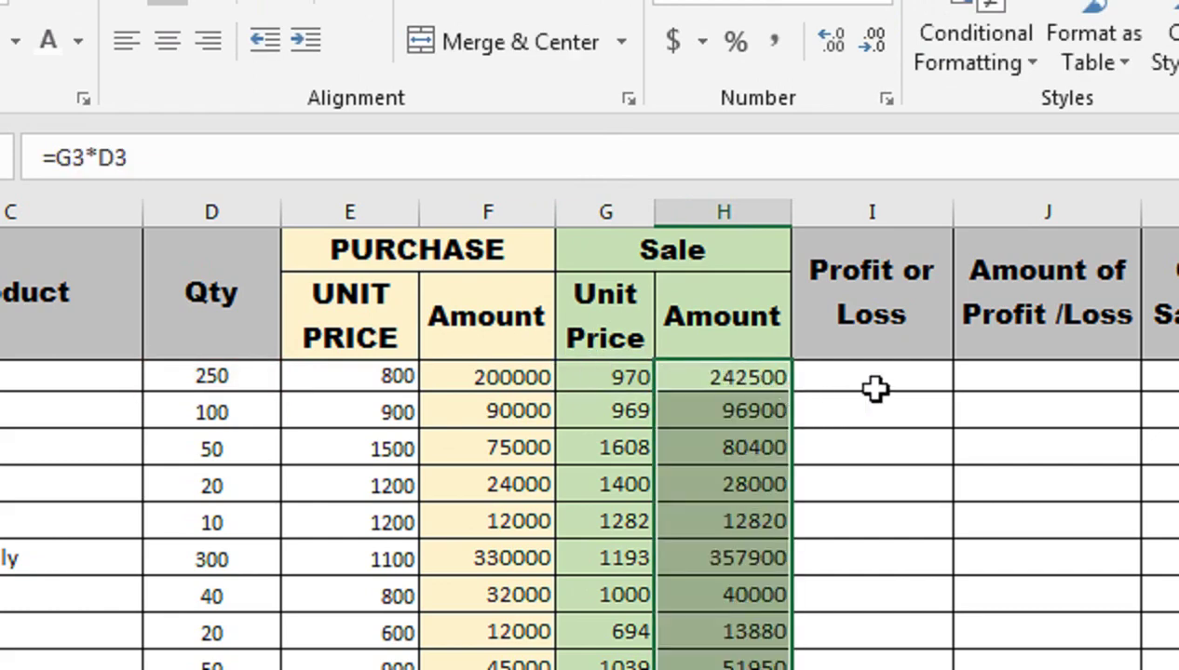
left_click(705, 556)
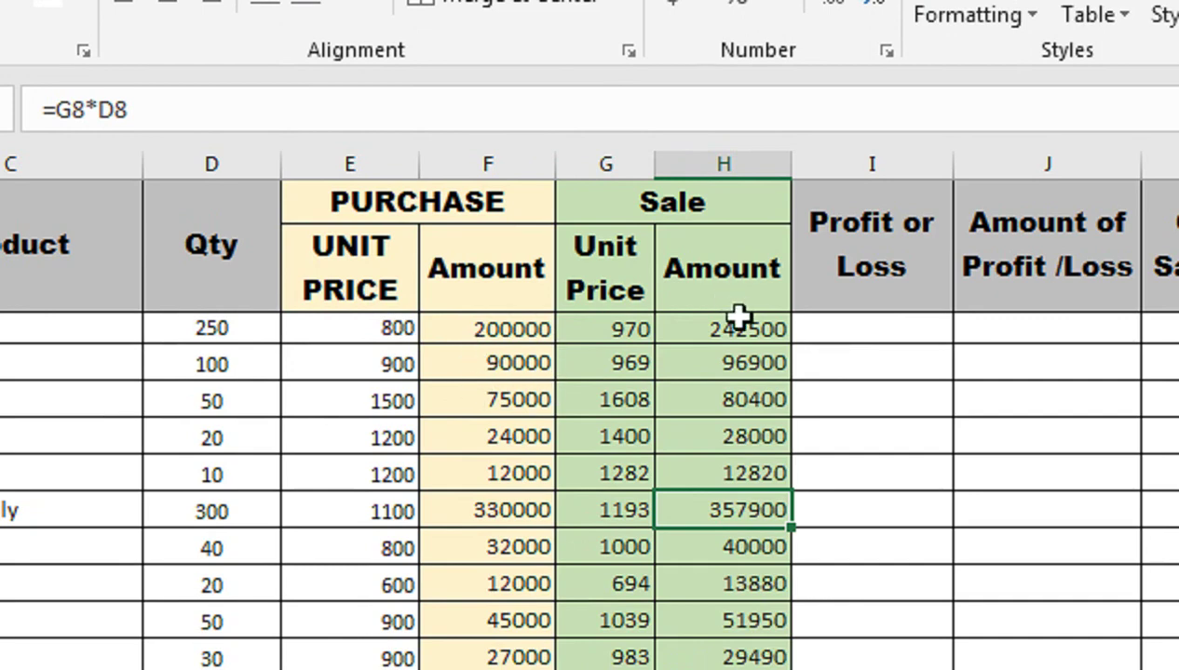
- Begin the Profit or Loss formula in I3 with an IF that returns "PRFIT" when H3>F3, followed by a nested IF
left_click(837, 340)
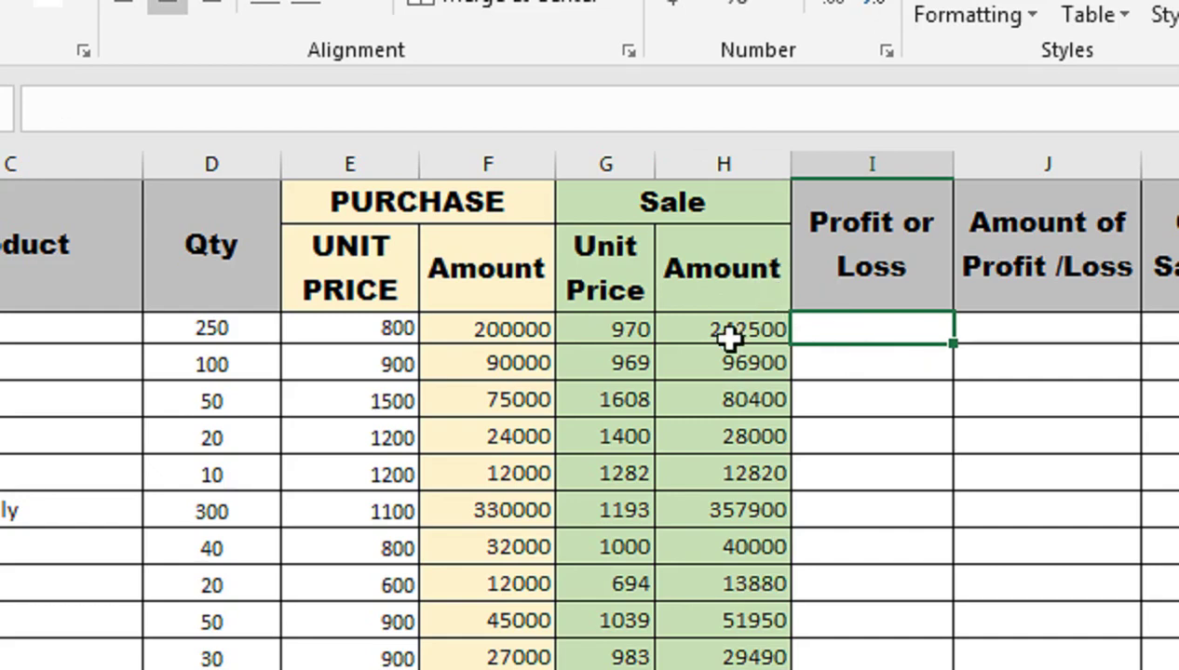
type("=i")
key("Tab")
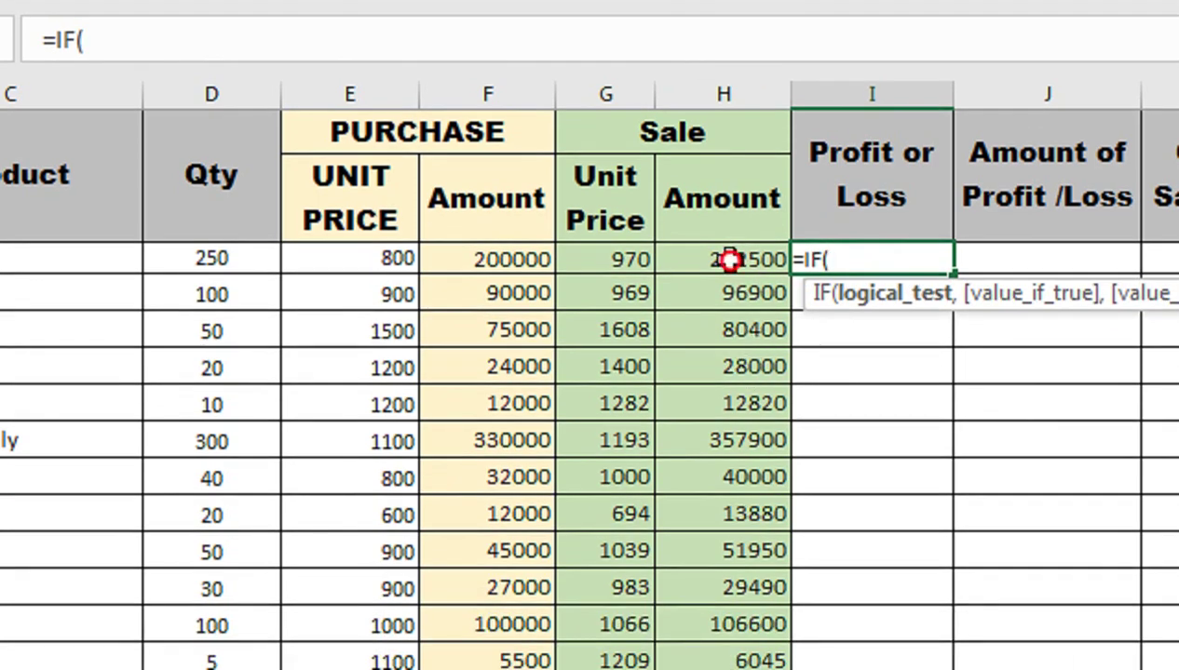
left_click(730, 261)
type(">")
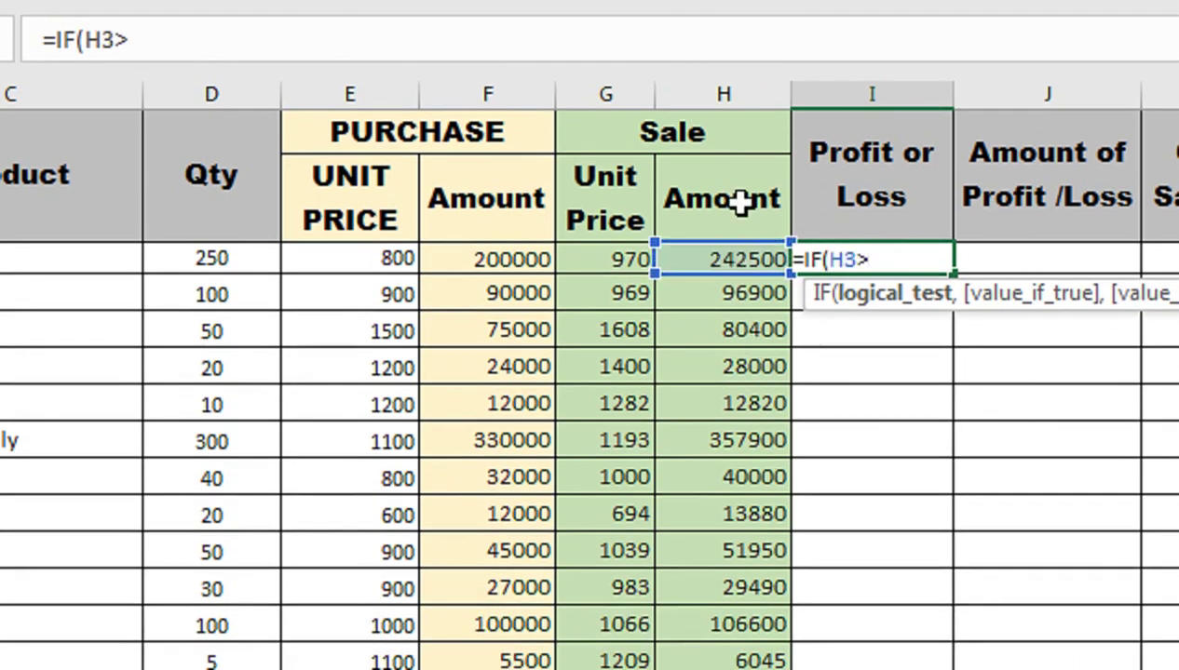
left_click(499, 263)
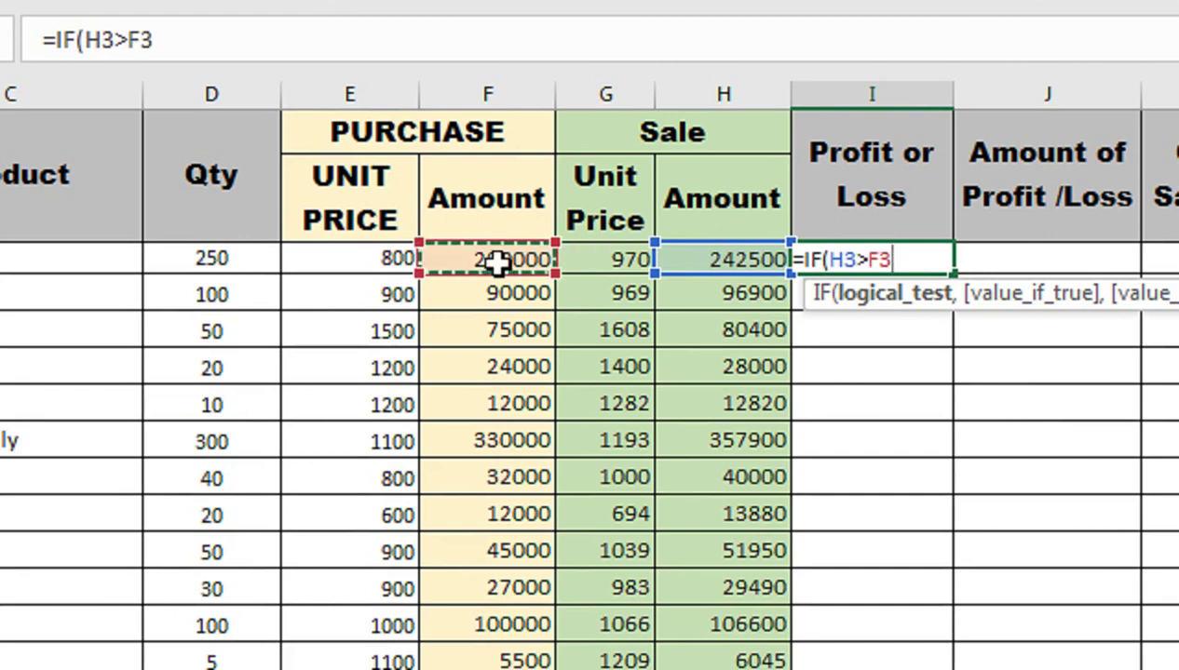
type(",")
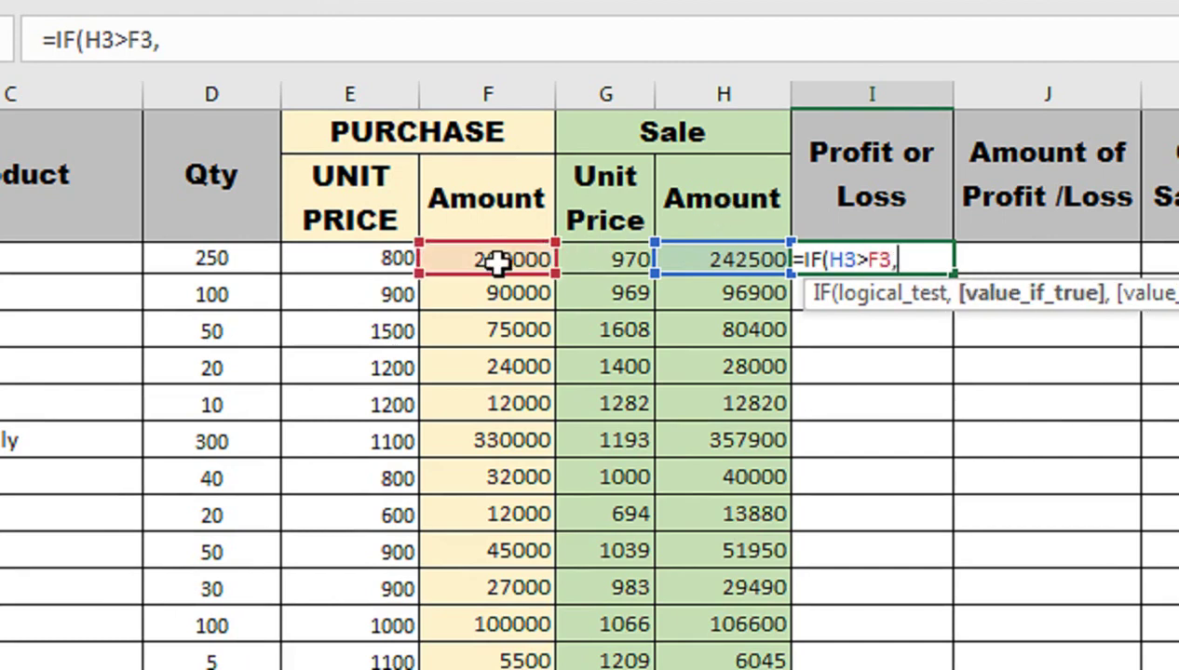
type("\"PRFIT")
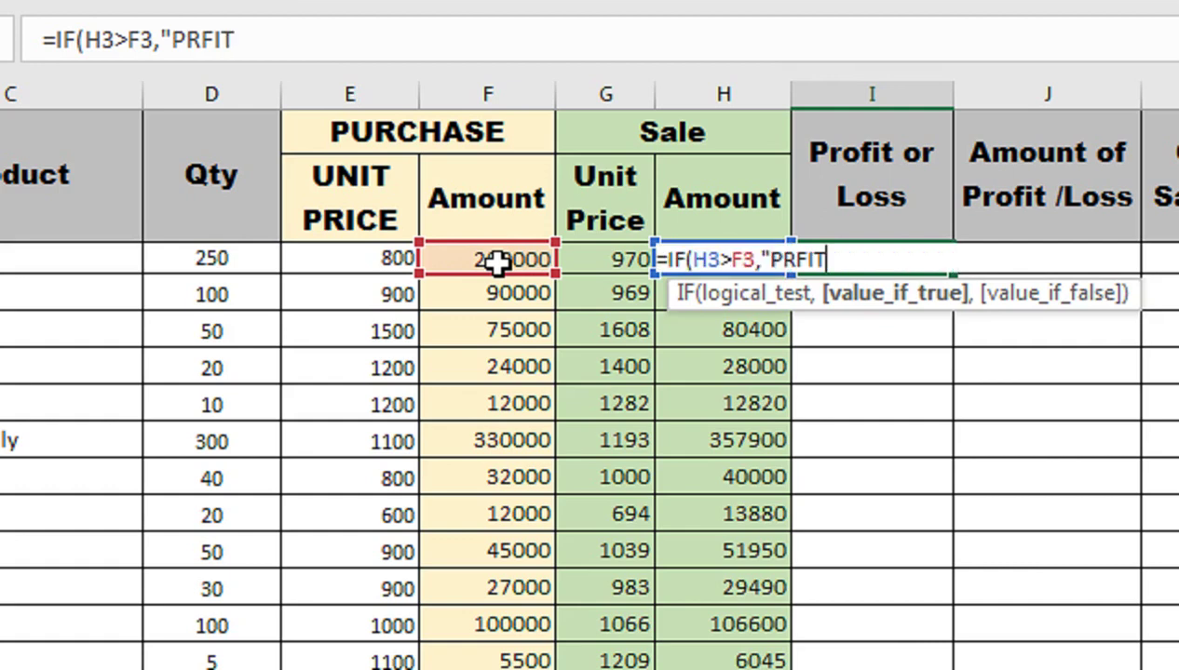
type("\",IF(")
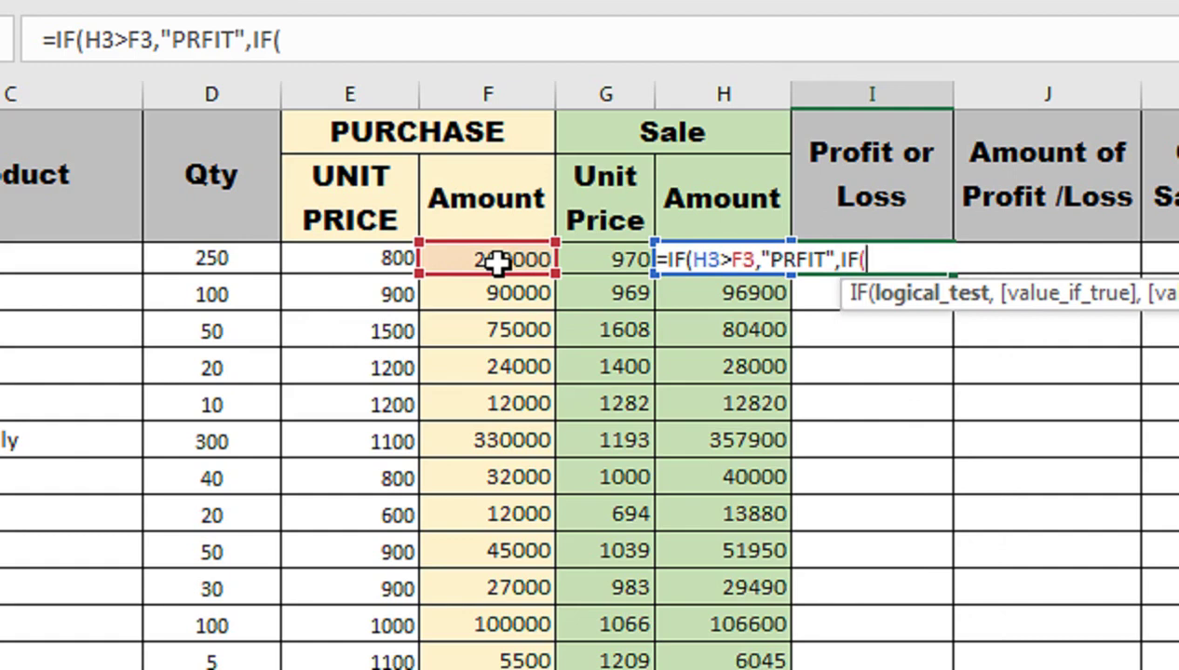
- Complete the nested IF in I3 to return "LOSS" when H3<F3 and "NO P/L" otherwise, accepting the closing-parenthesis correction
left_click(698, 207)
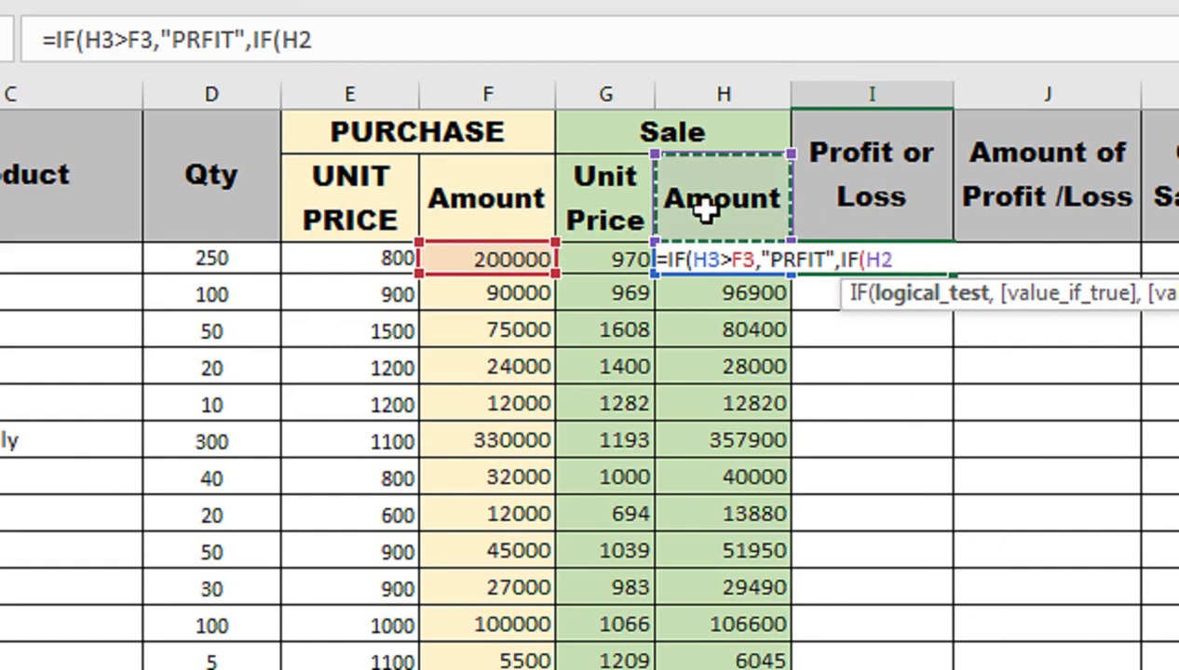
key("Down")
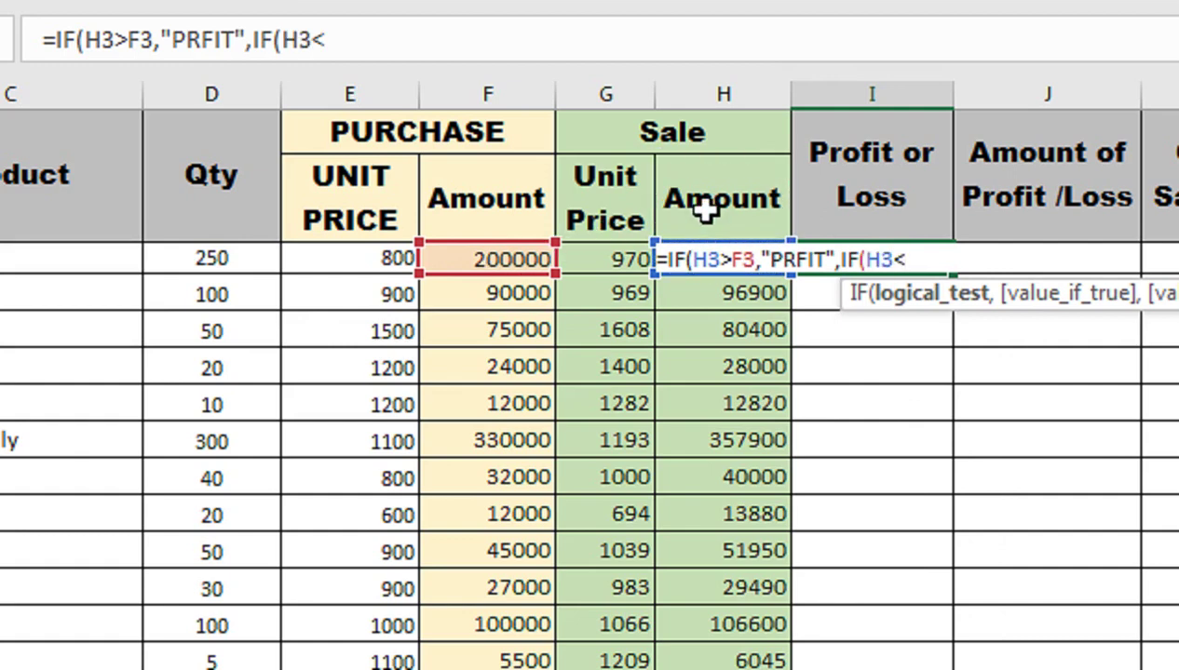
key("Left")
key("Left")
key("Left")
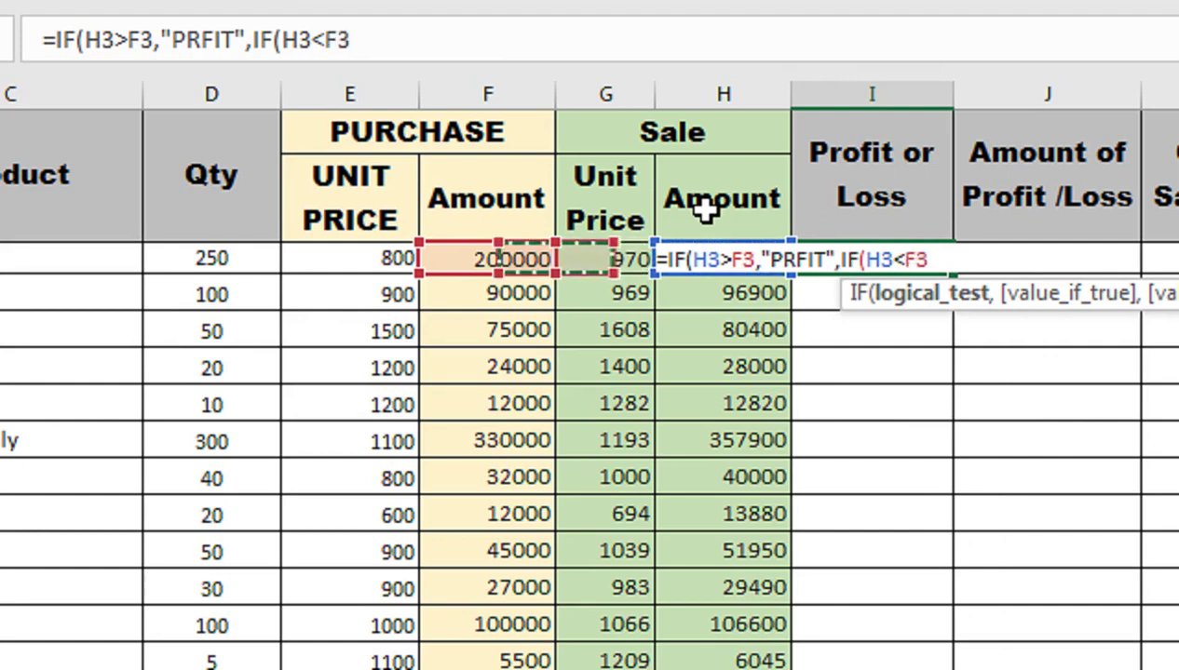
type(",")
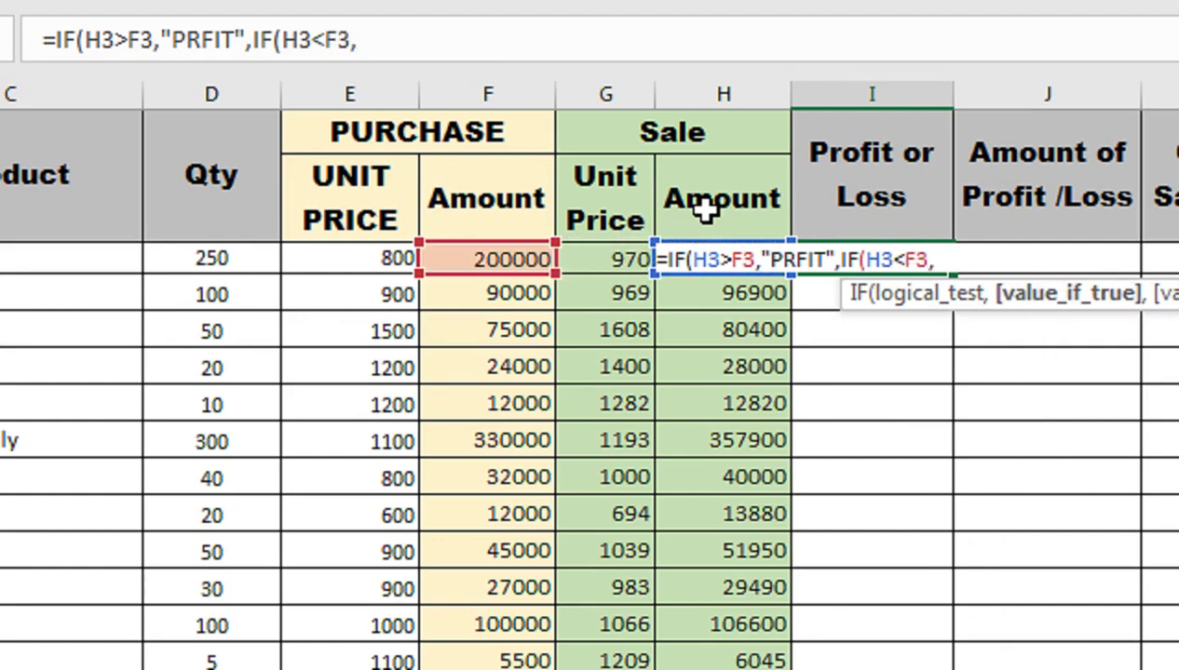
type("\"LOSS")
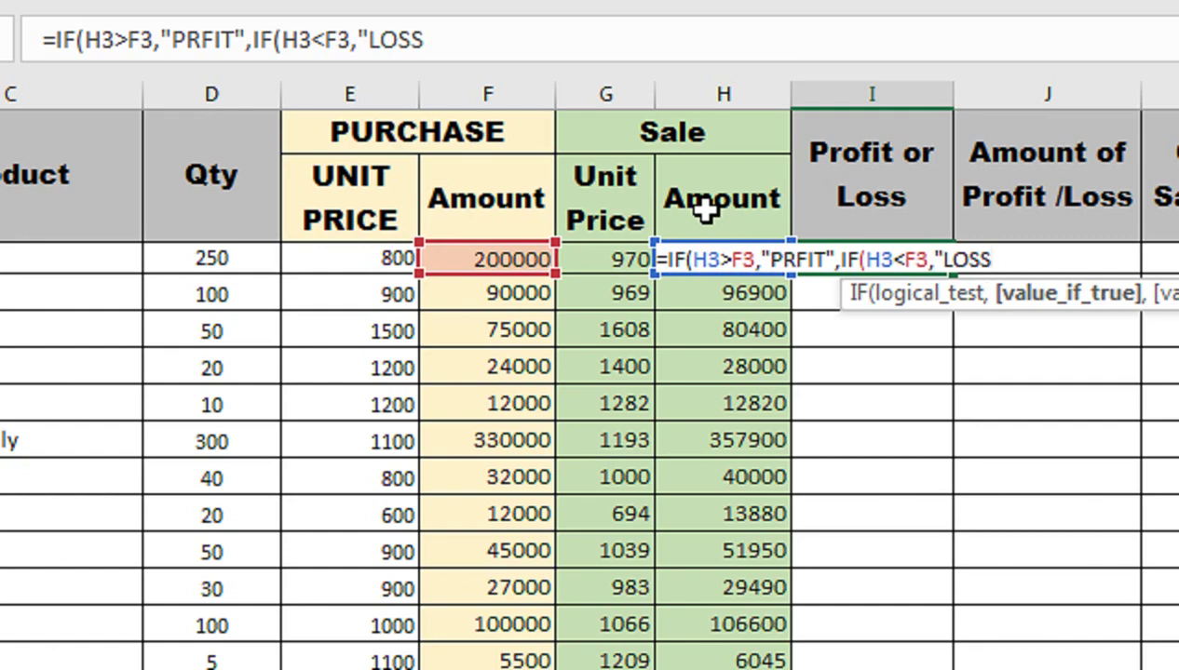
type("\",\"NO P/L")
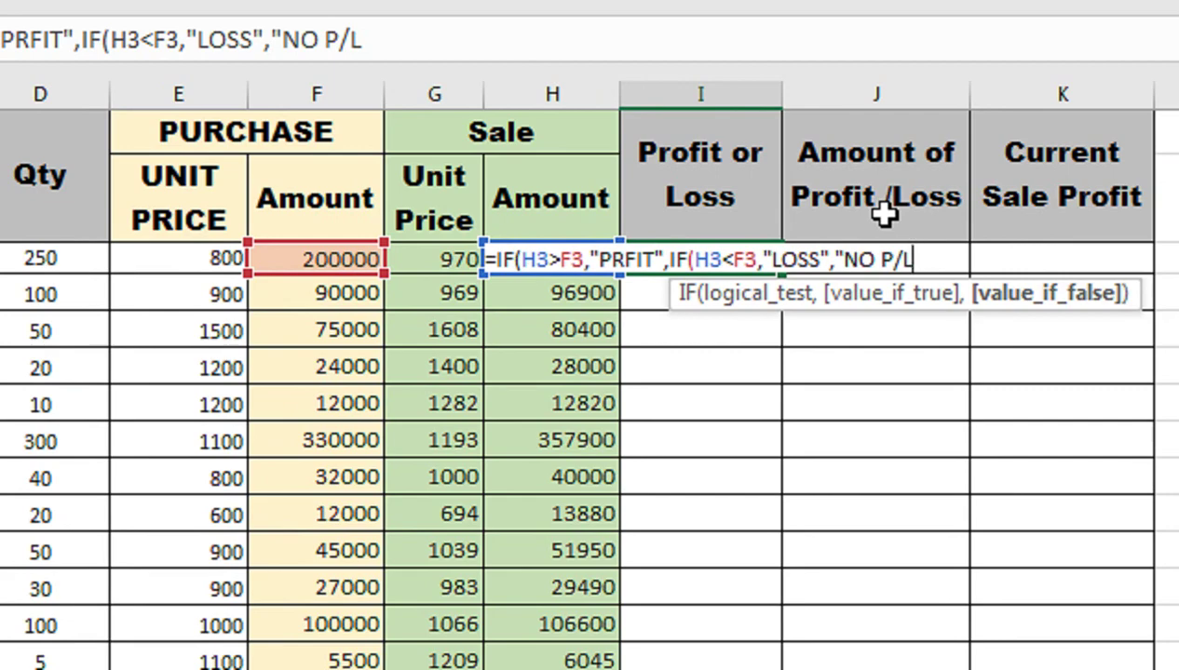
type("\"")
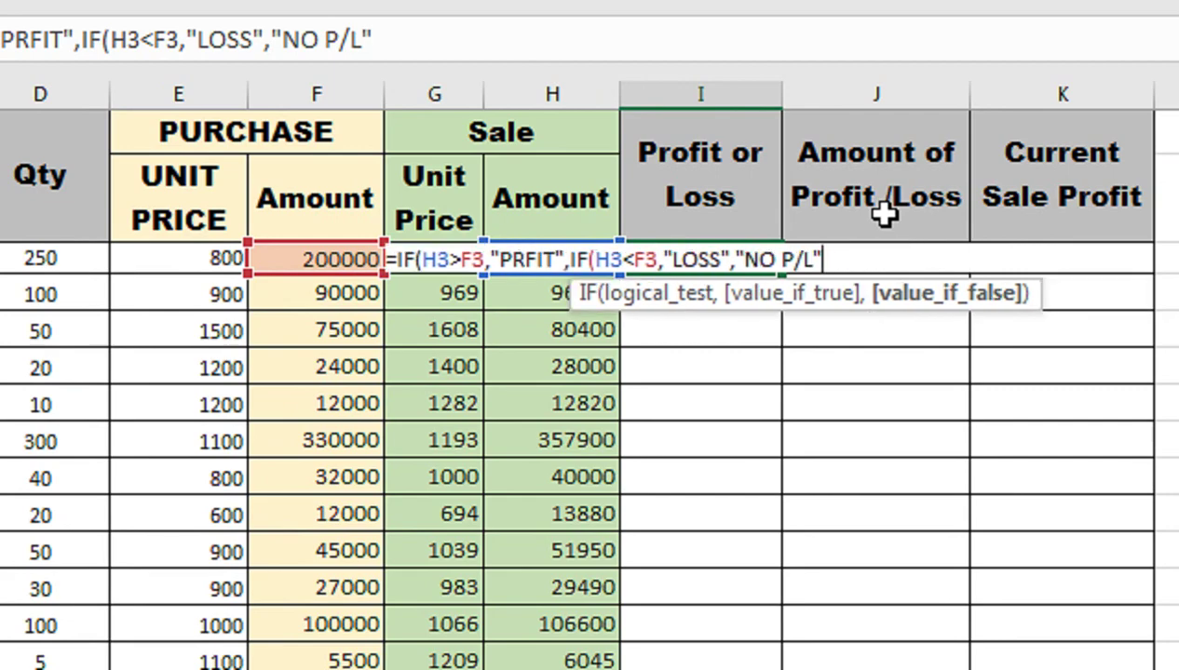
type(")")
key("Return")
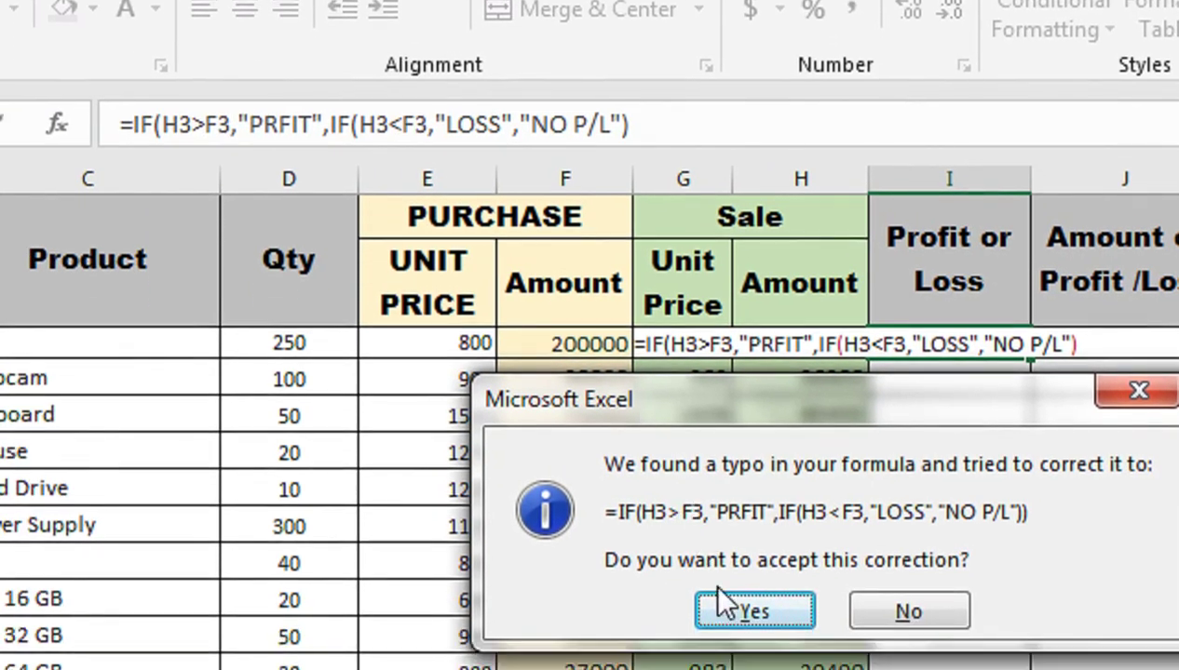
left_click(477, 538)
- Correct the result text in the I3 formula to PROFIT and fill the formula down the Profit or Loss column
left_click(880, 242)
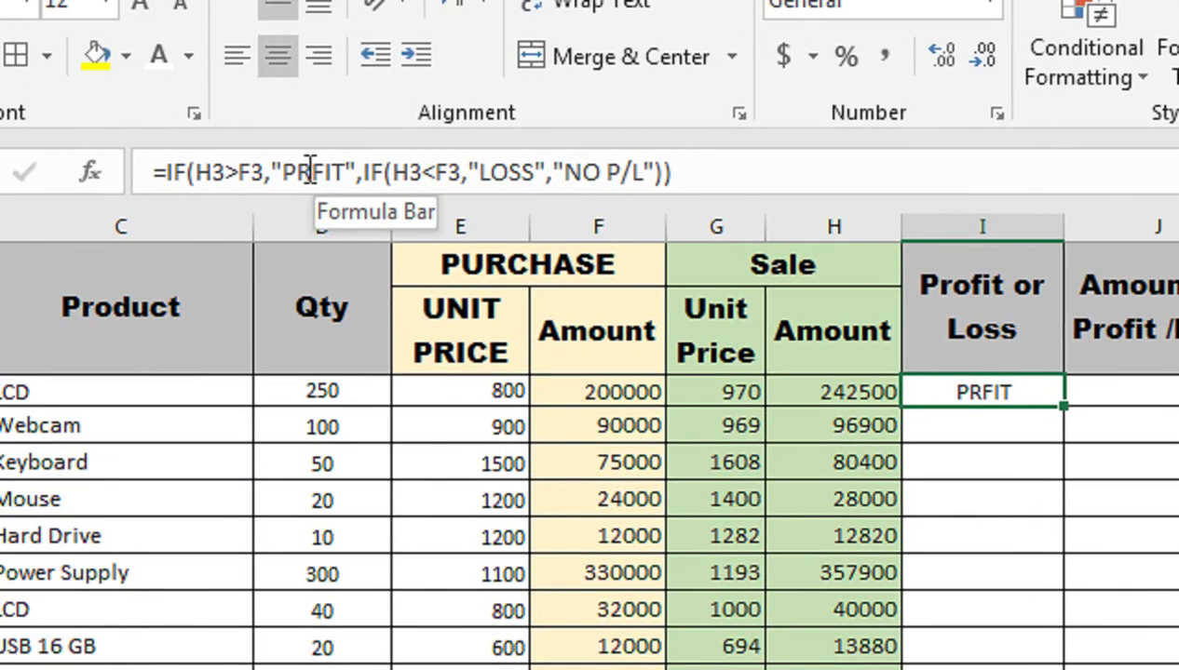
left_click(186, 65)
type("O")
key("Return")
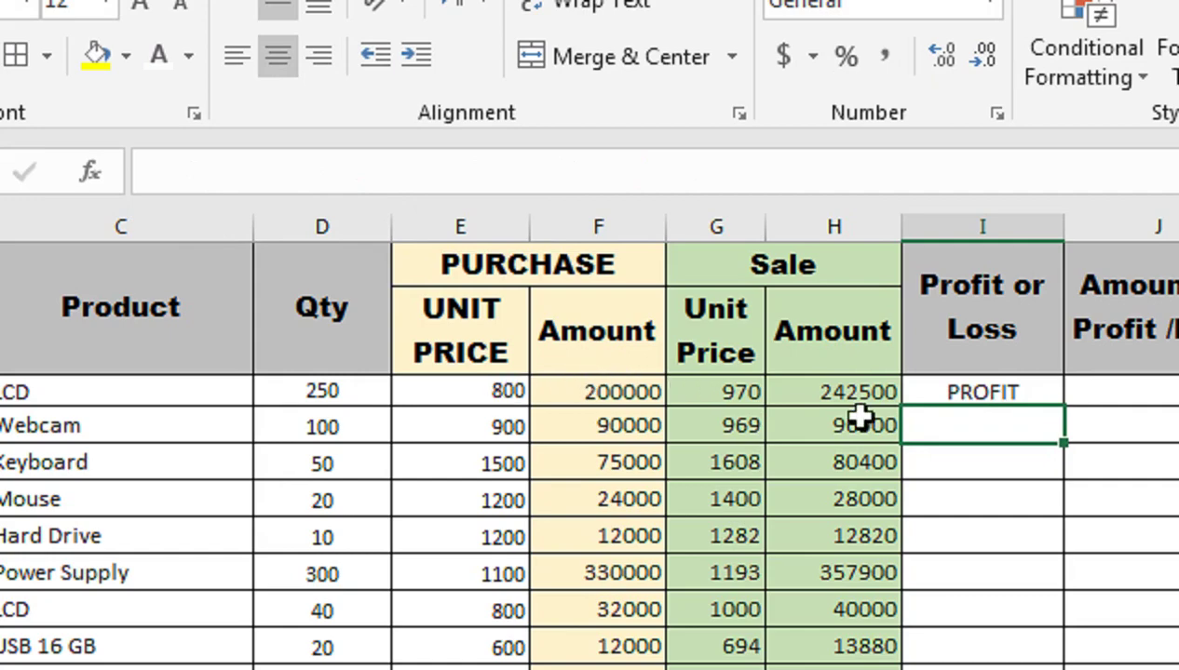
left_click(945, 396)
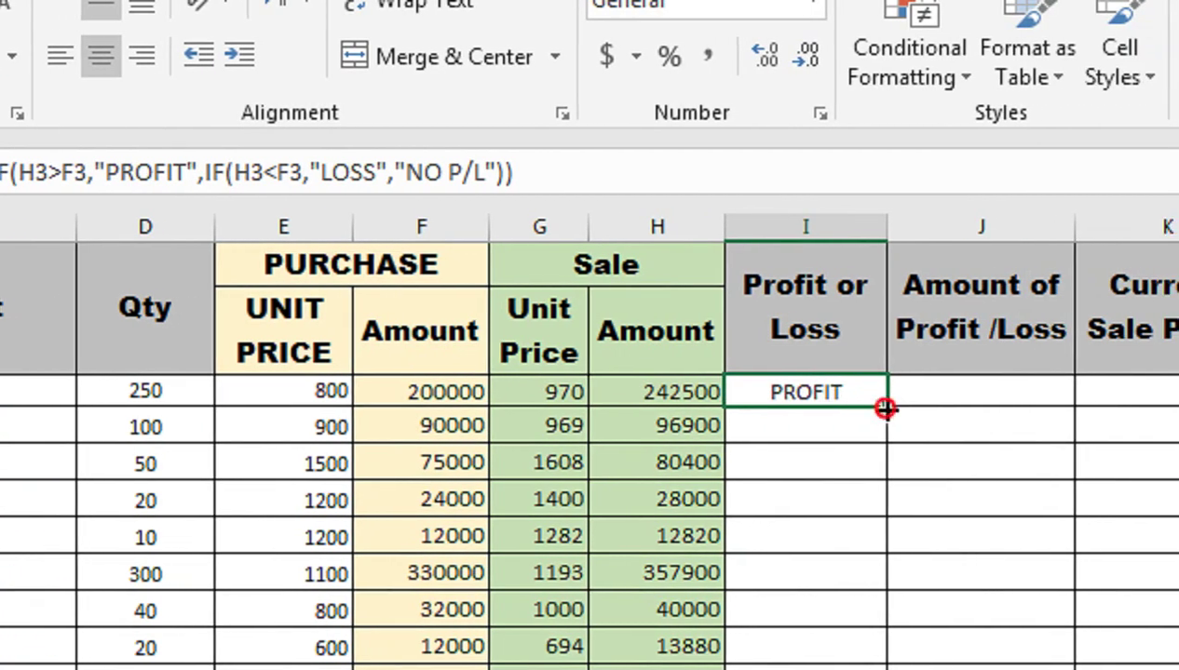
double_click(1041, 407)
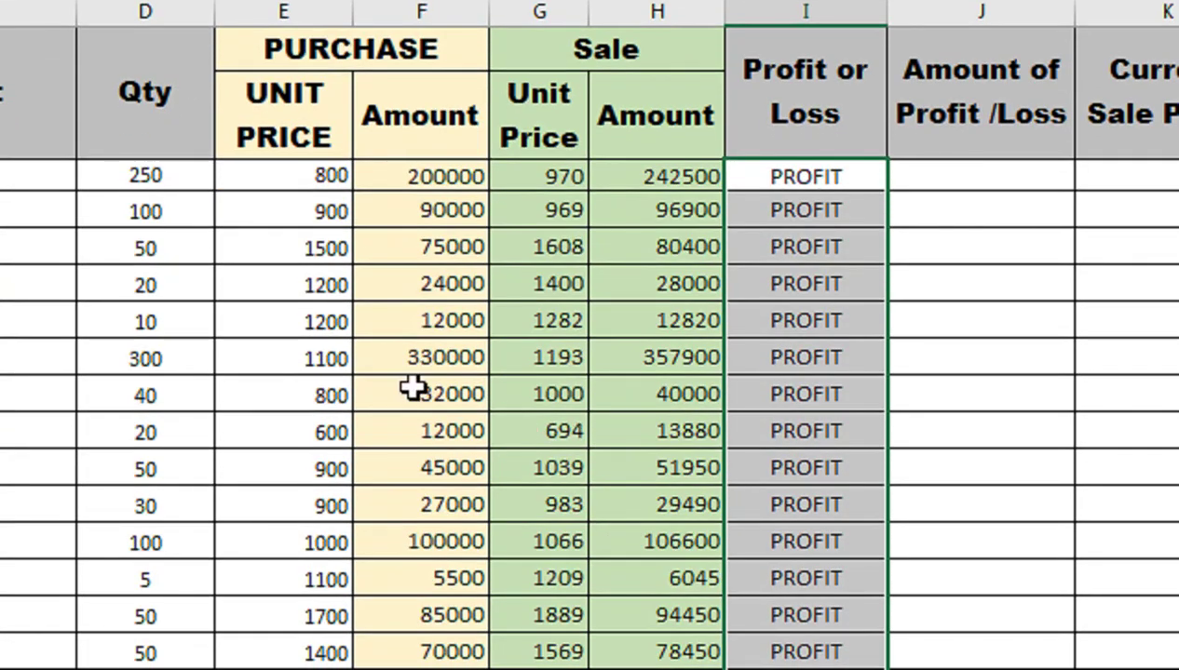
- Try a sale unit price of 80 in the 7-Jun-22 LCD row
left_click(319, 395)
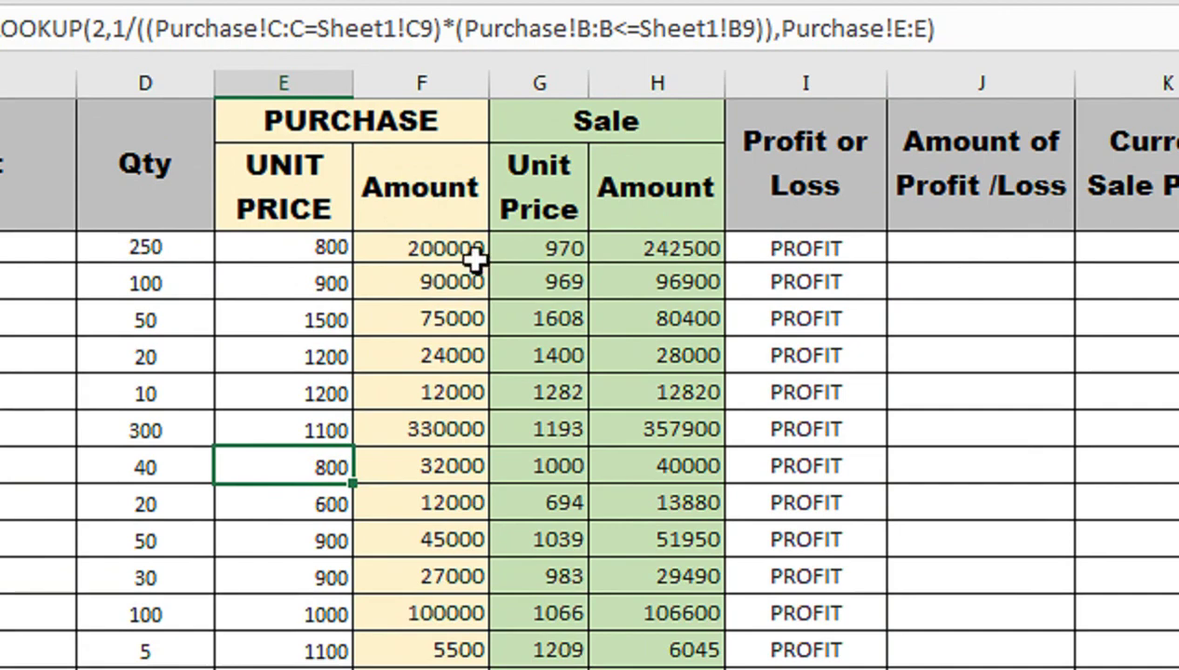
left_click(534, 461)
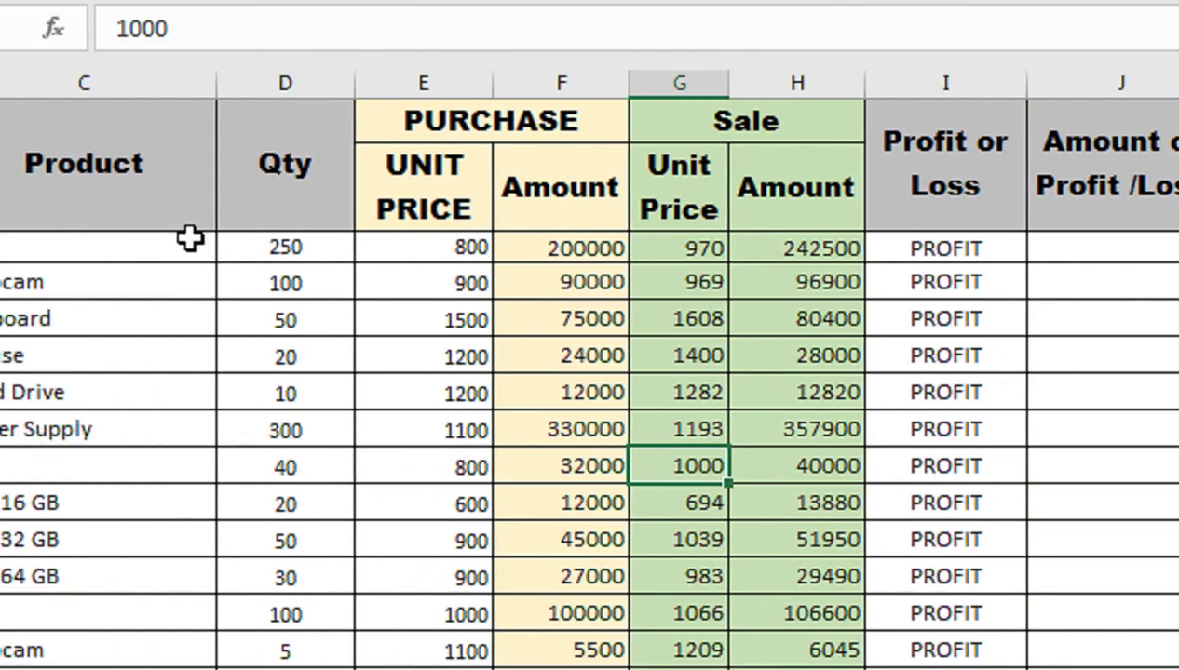
type("80")
key("Return")
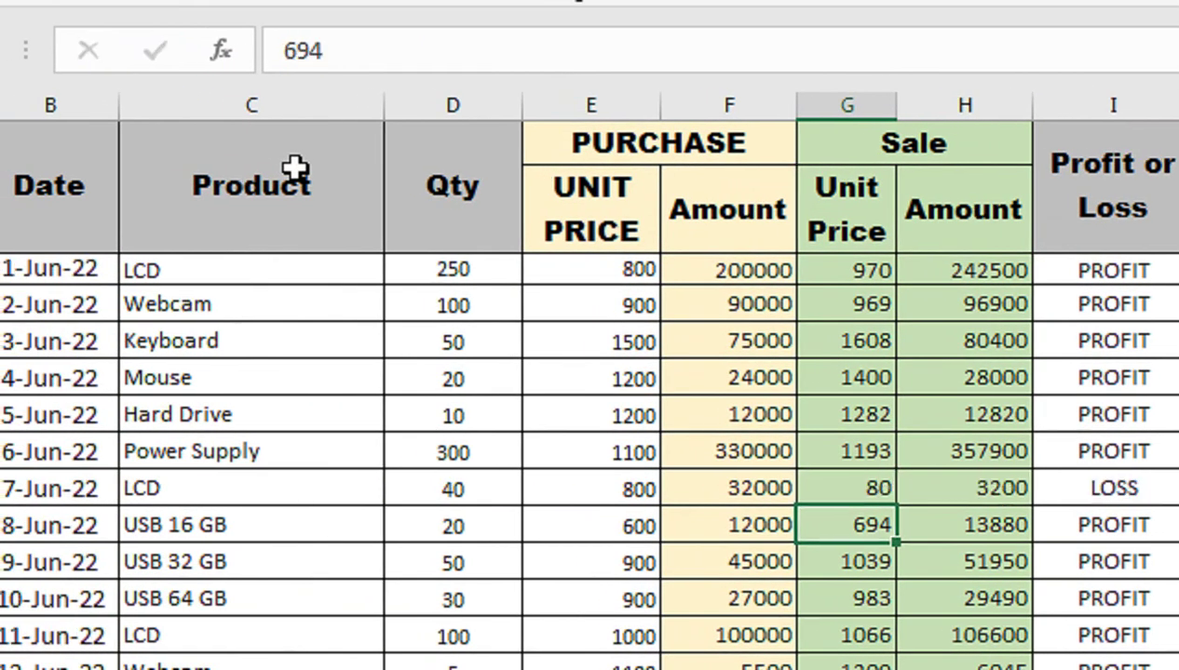
- Set the sale unit price in the 7-Jun-22 LCD row to 800
left_click(879, 491)
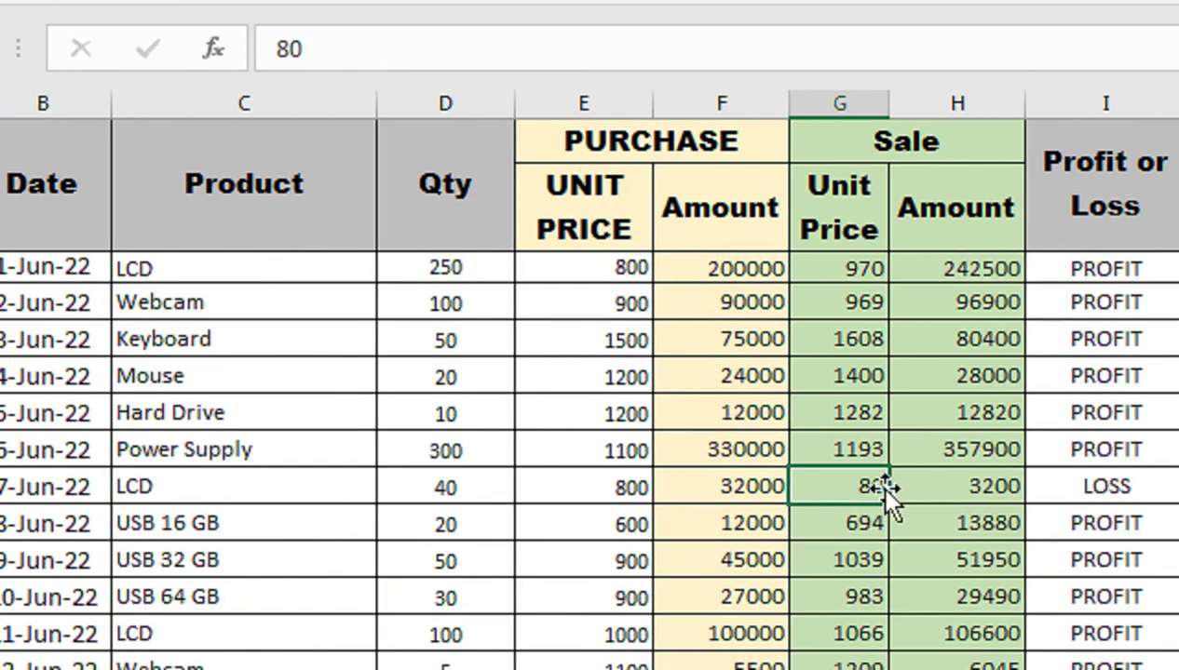
type("8")
key("Return")
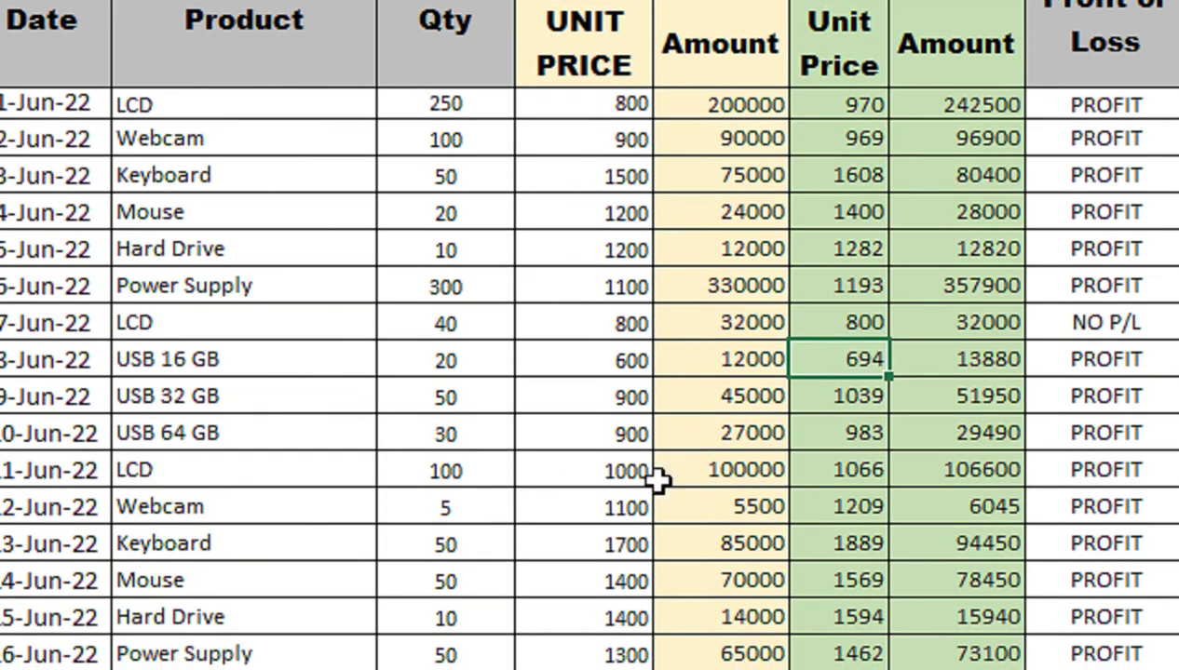
- Set the sale unit price to 990 for the 11-Jun-22 LCD row and to 850 for the Power Cord row
left_click(838, 470)
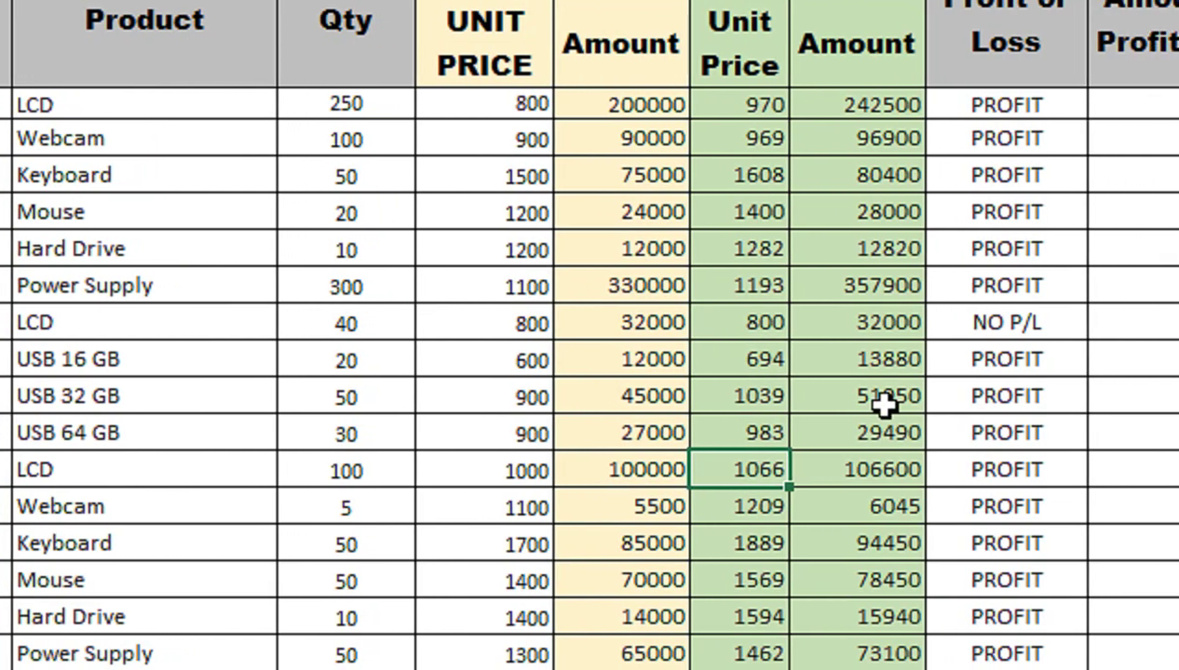
type("990")
key("Return")
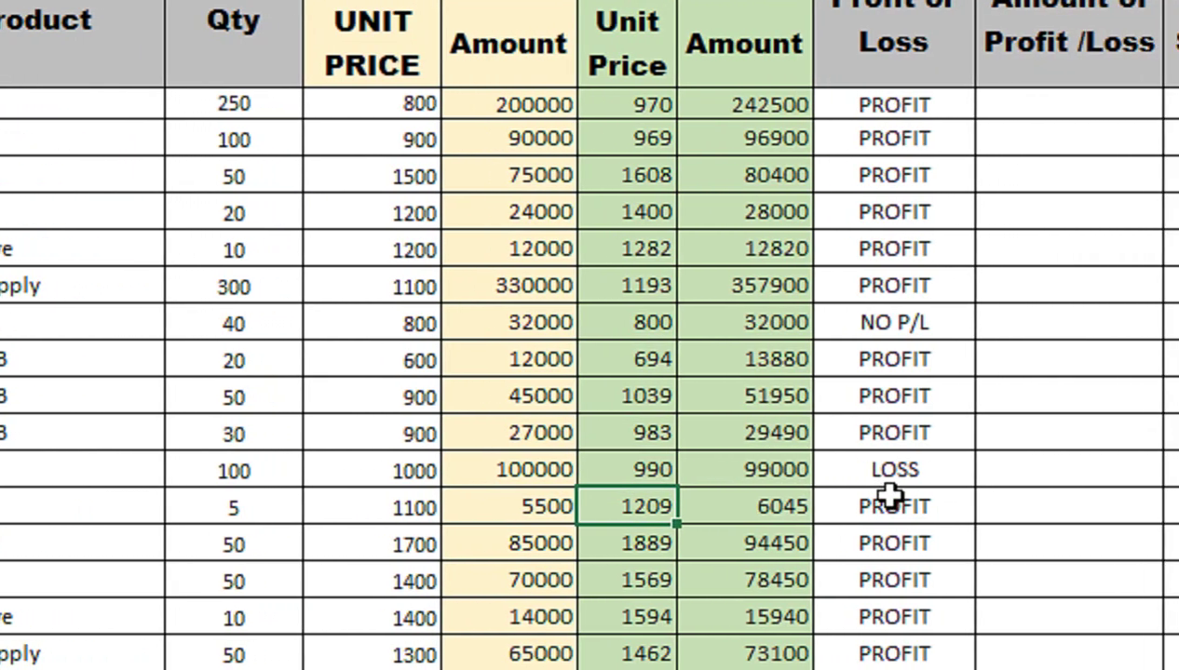
left_click(918, 500)
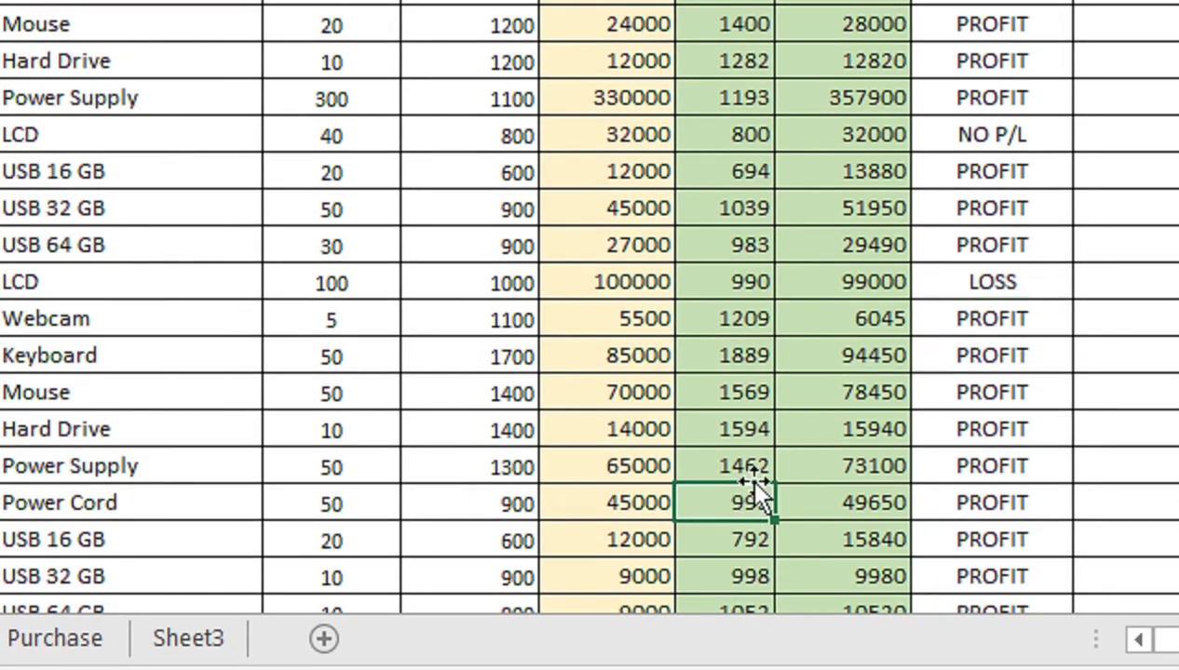
type("850")
key("Return")
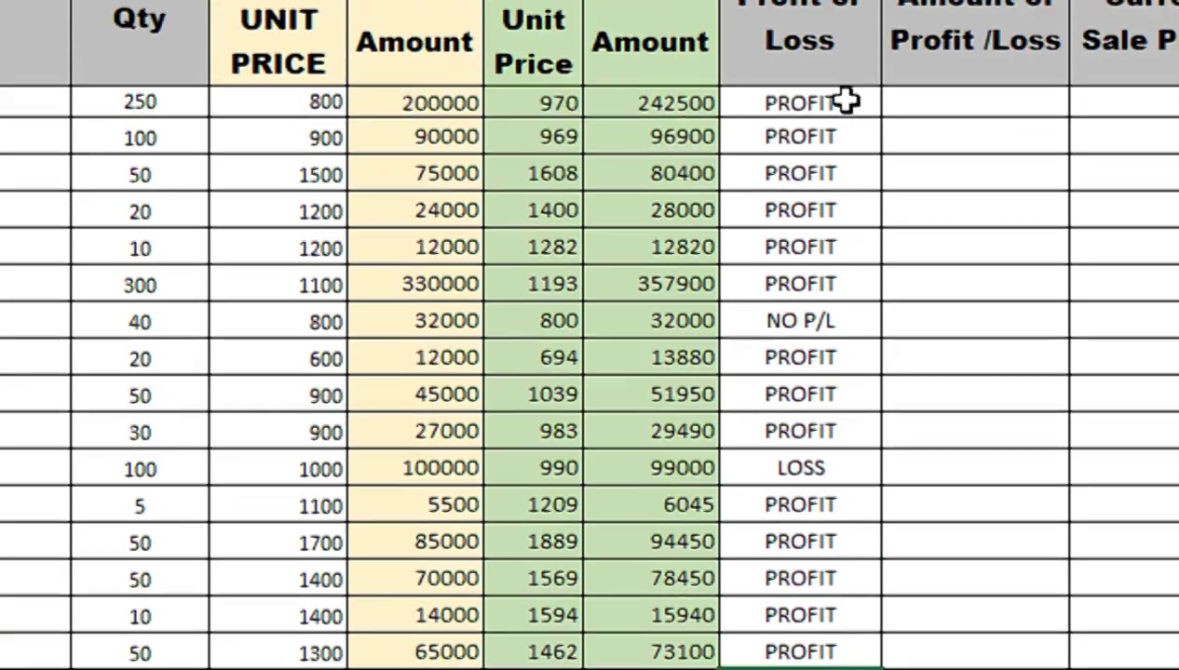
- Add an Equal To conditional formatting rule to I3:I32 that highlights LOSS with Light Red Fill with Dark Red Text
left_click_drag(845, 102, 816, 599)
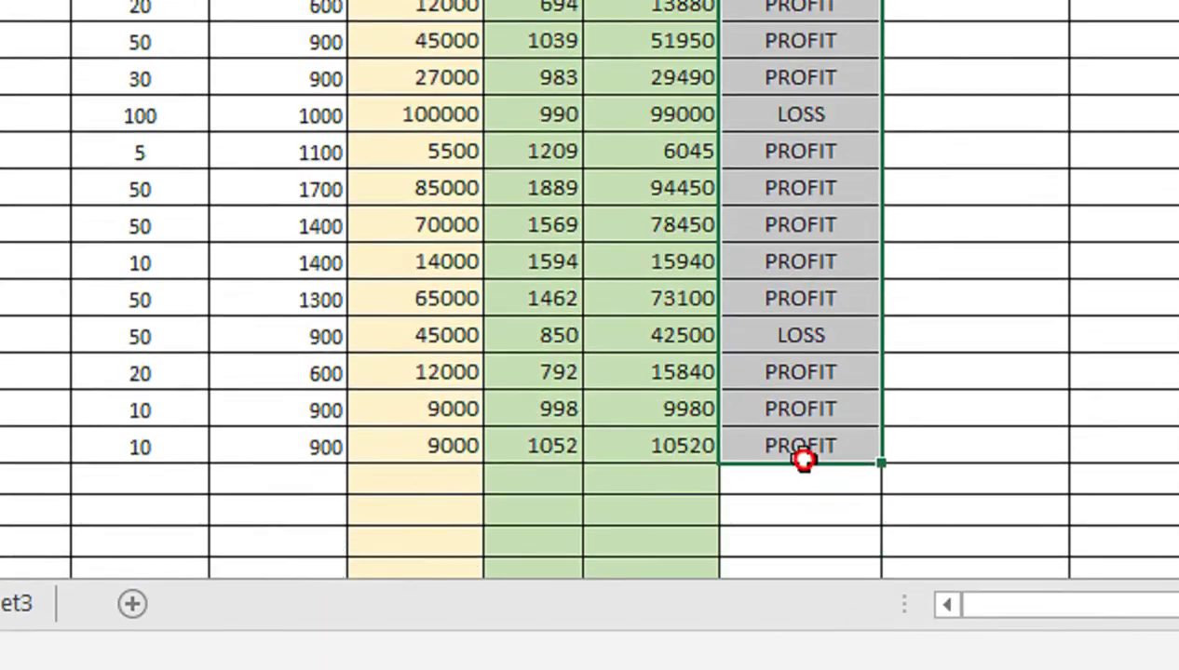
left_click_drag(804, 457, 730, 353)
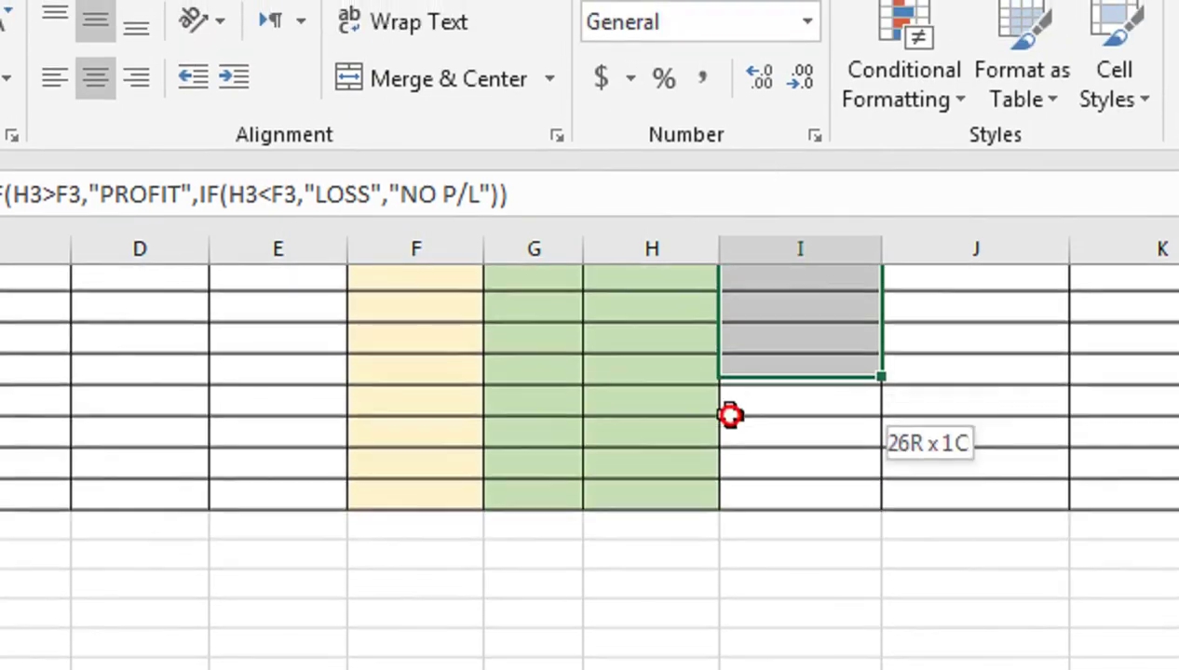
left_click_drag(730, 415, 729, 500)
left_click(899, 93)
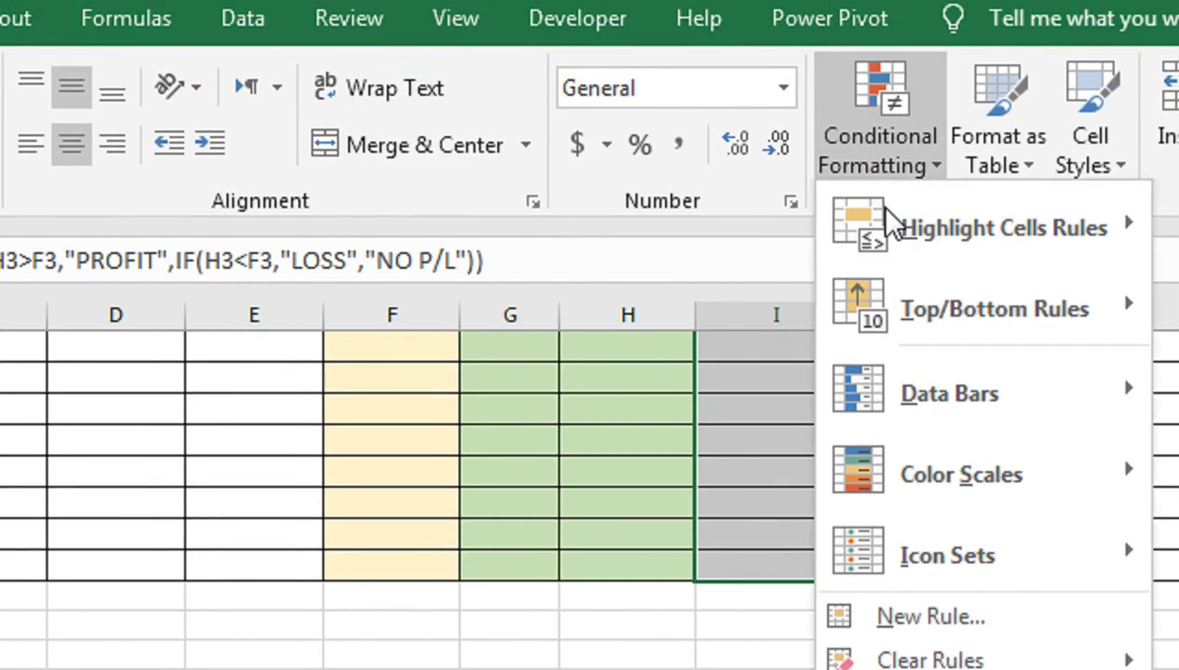
mouse_move(1172, 199)
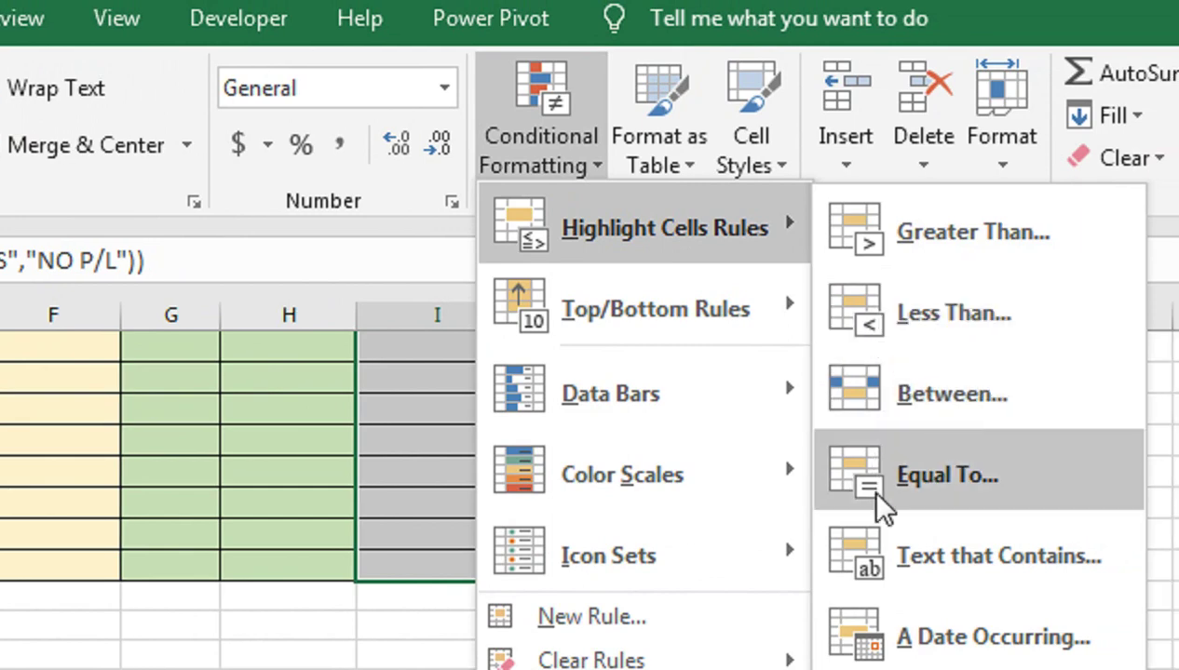
left_click(932, 476)
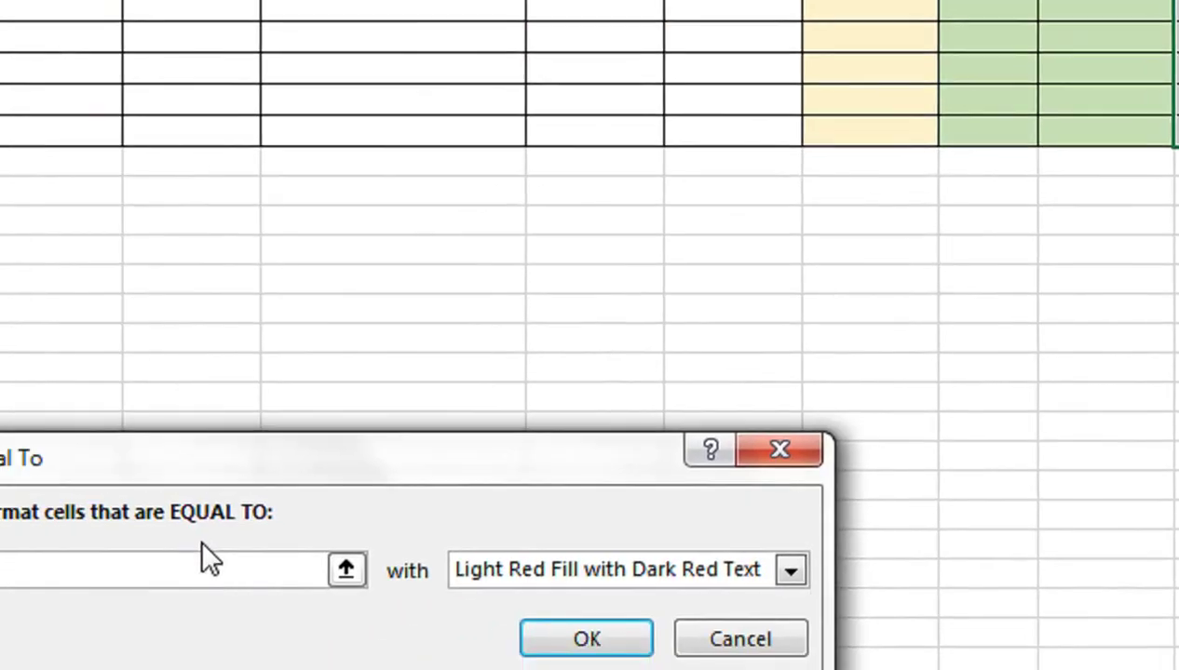
type("LOSS")
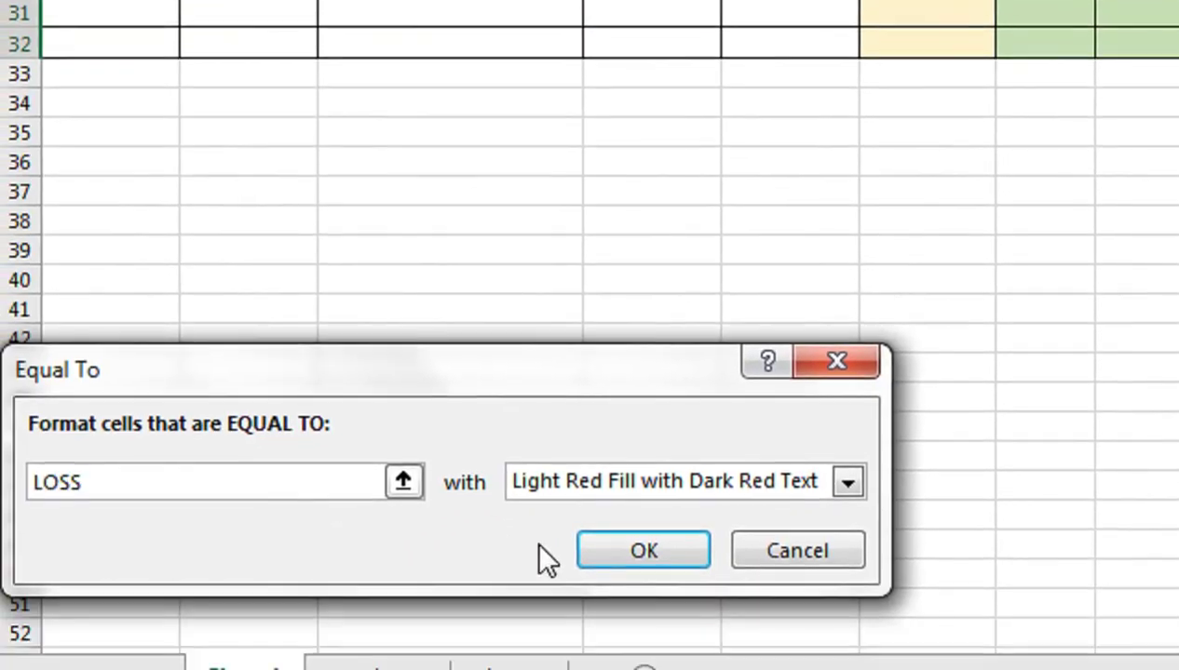
left_click(642, 551)
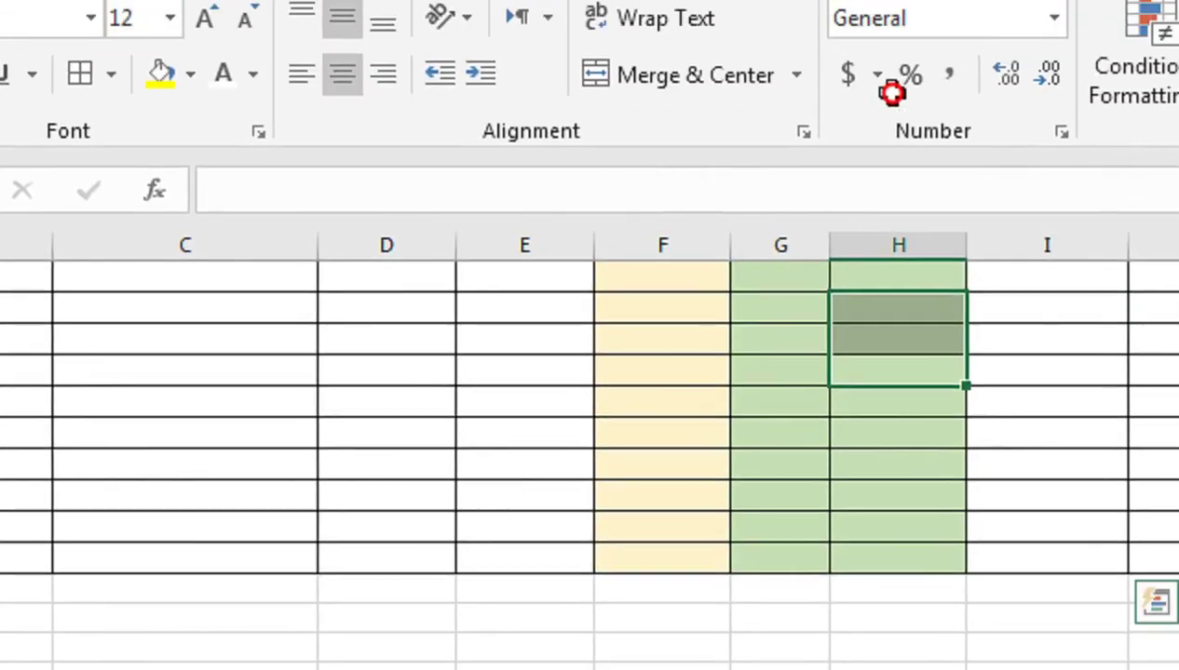
- Add an Equal To conditional formatting rule to I3:I22 that highlights PROFIT with Light Red Fill with Dark Red Text
left_click_drag(892, 93, 892, 93)
left_click(988, 603)
left_click(1035, 391)
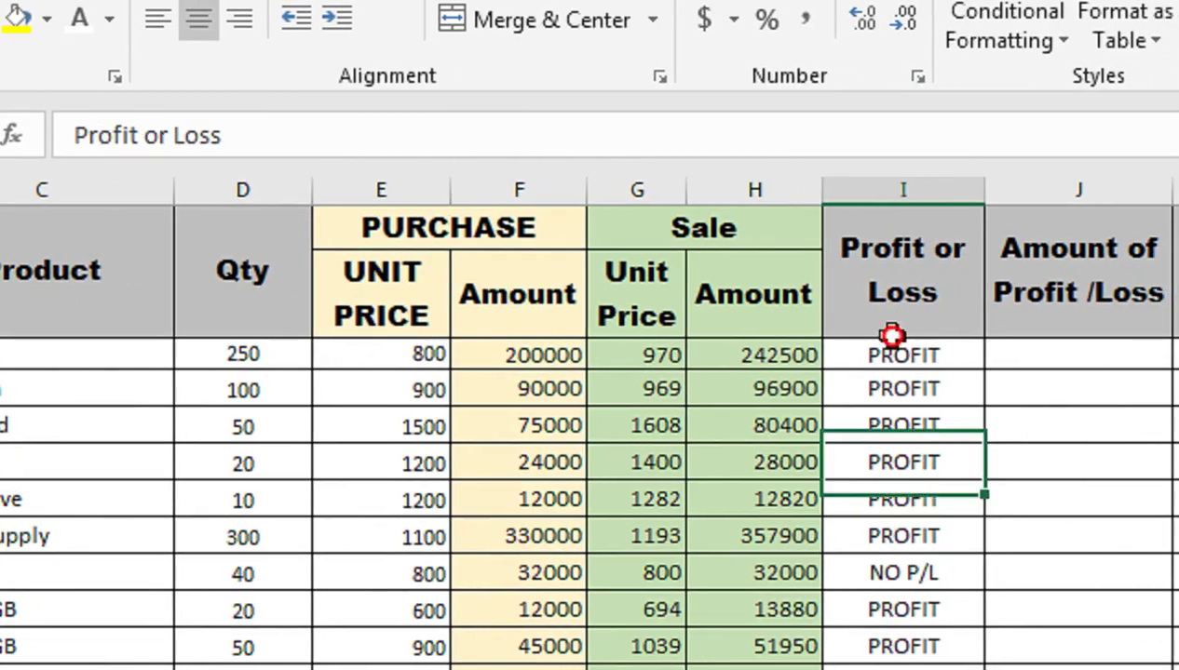
key("ctrl+shift+Down")
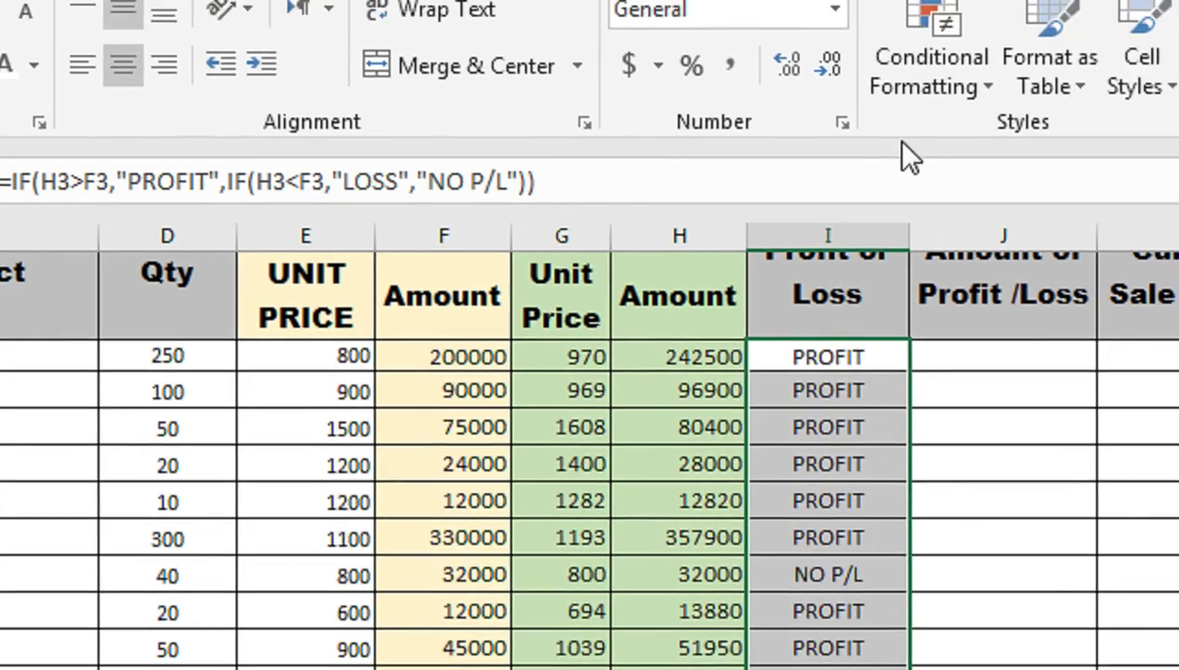
left_click(987, 37)
mouse_move(976, 232)
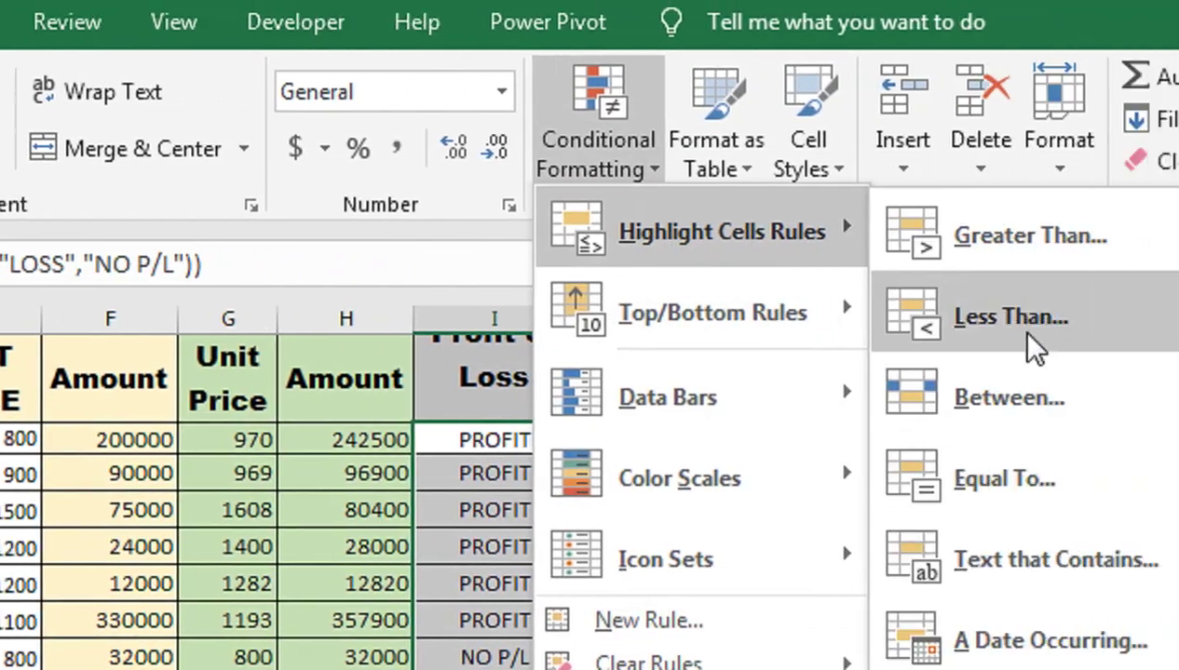
left_click(959, 559)
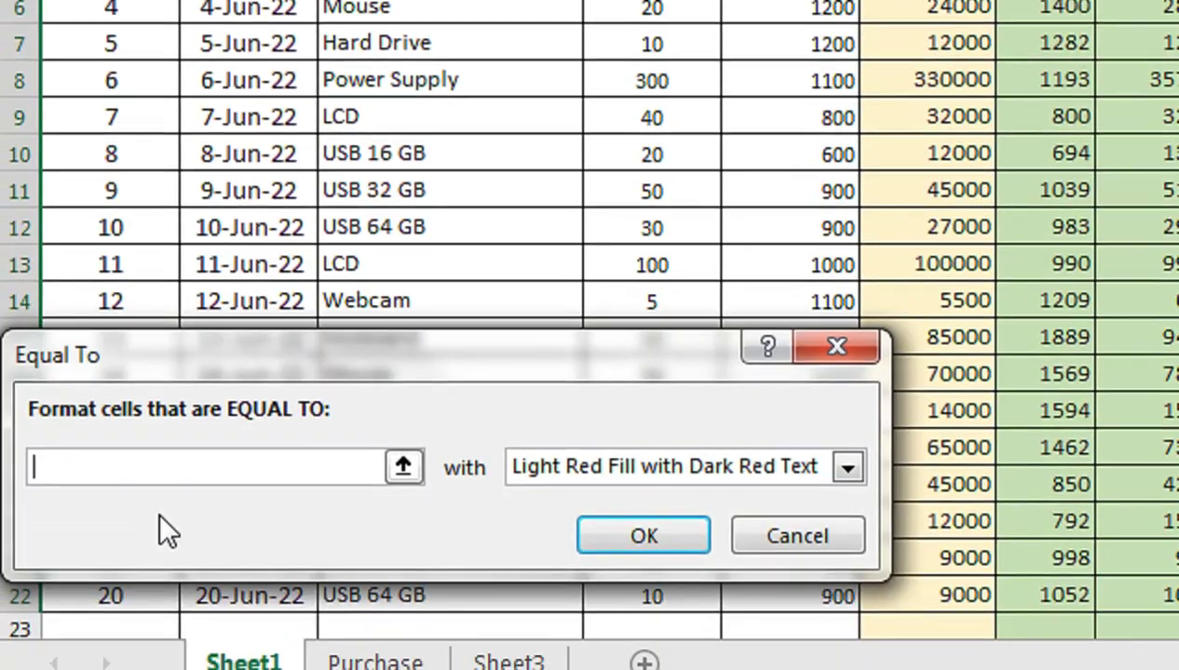
type("PROFIT")
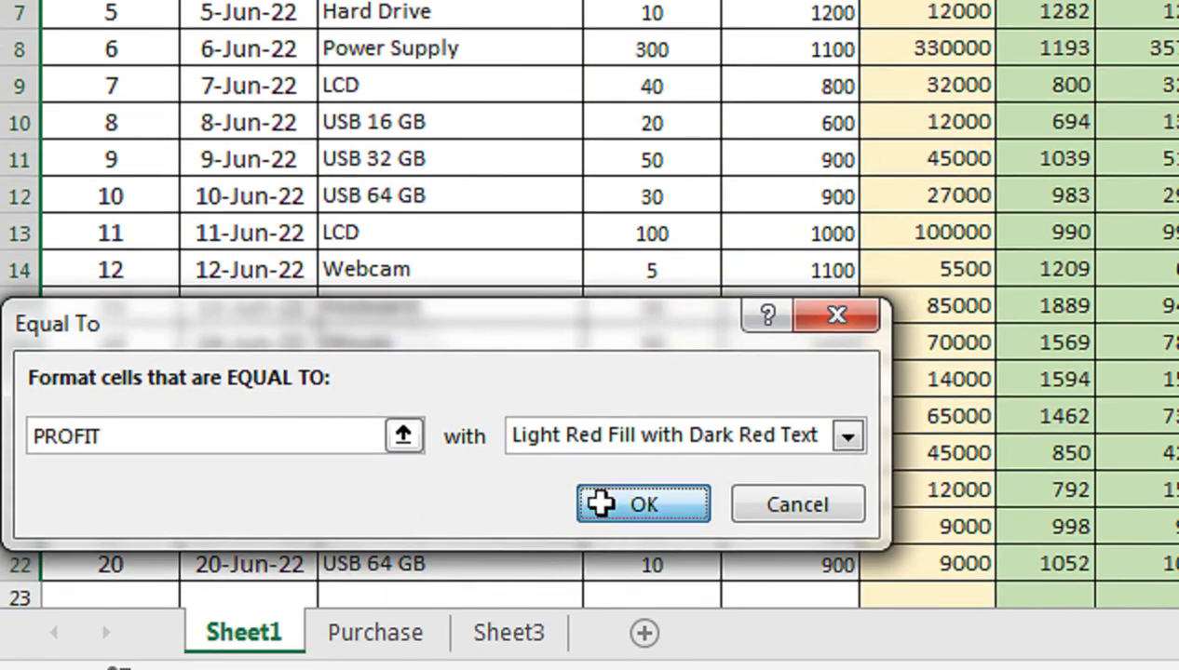
left_click(599, 503)
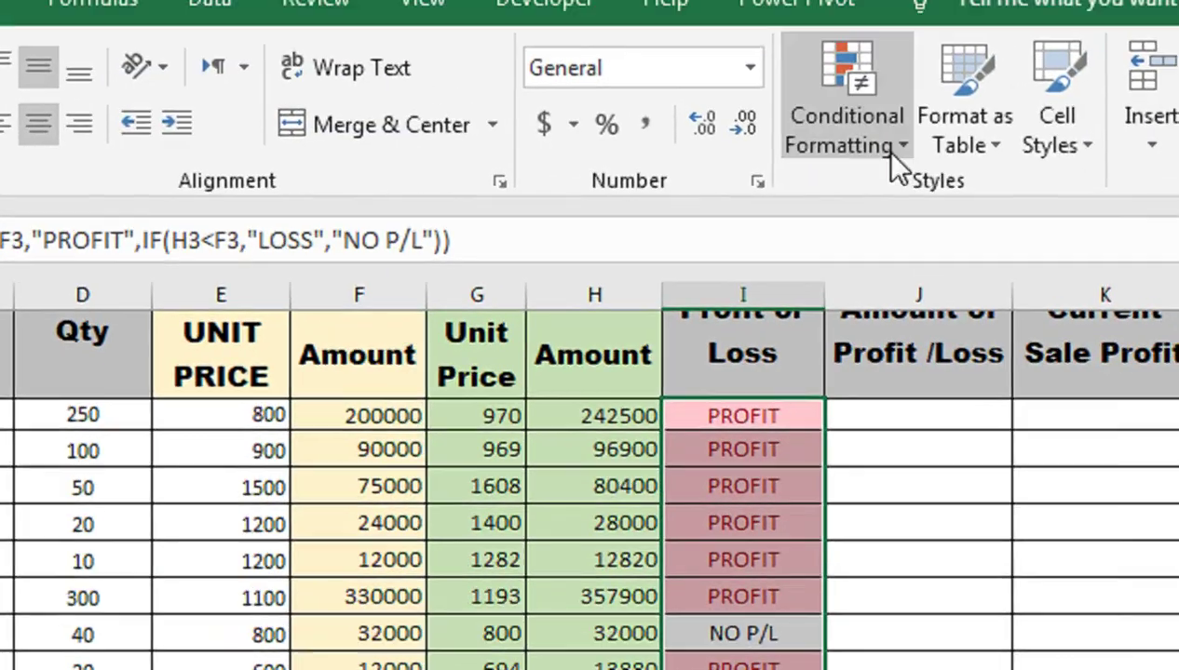
left_click(896, 149)
left_click(819, 571)
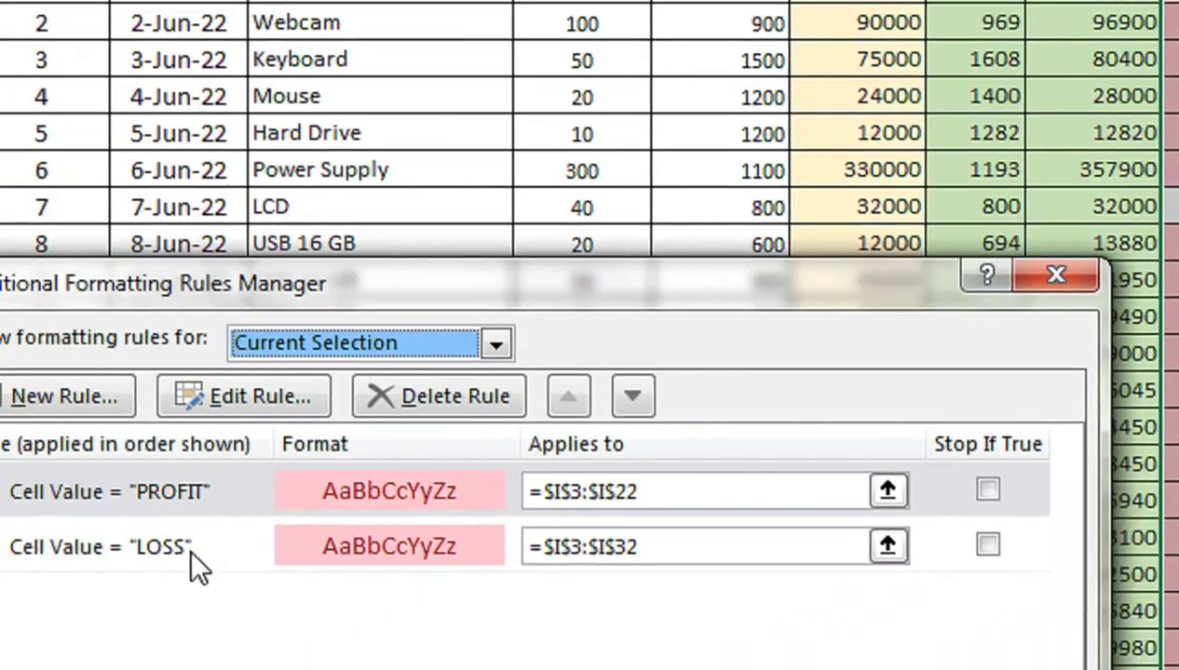
left_click(200, 491)
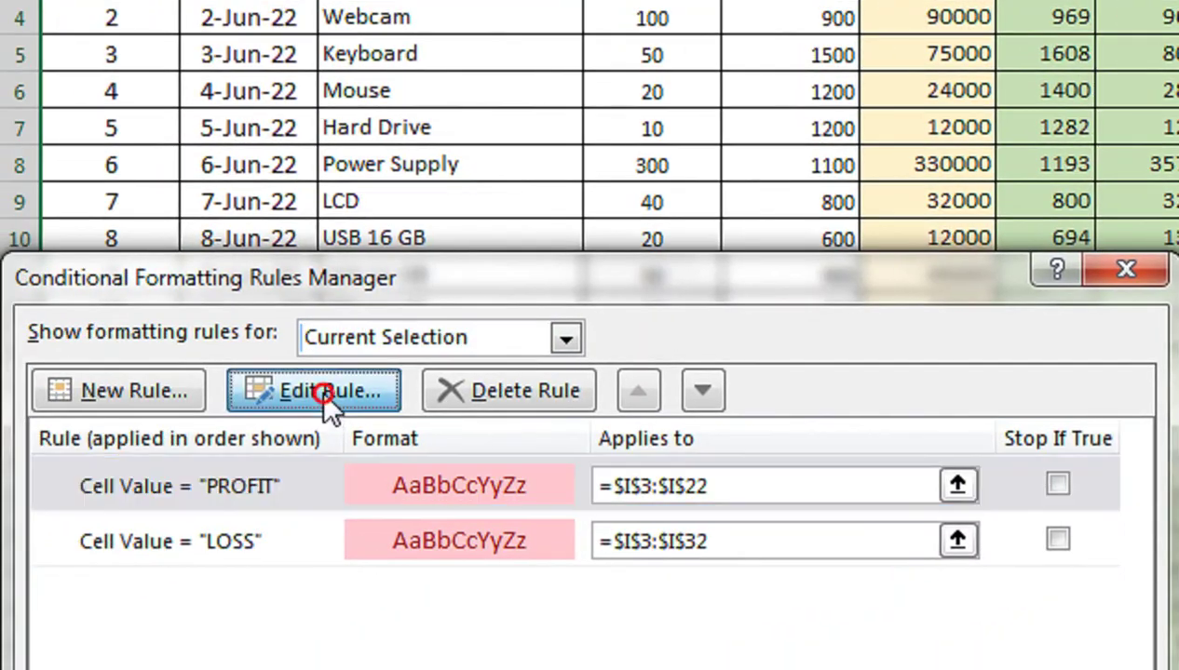
left_click(321, 393)
left_click(277, 429)
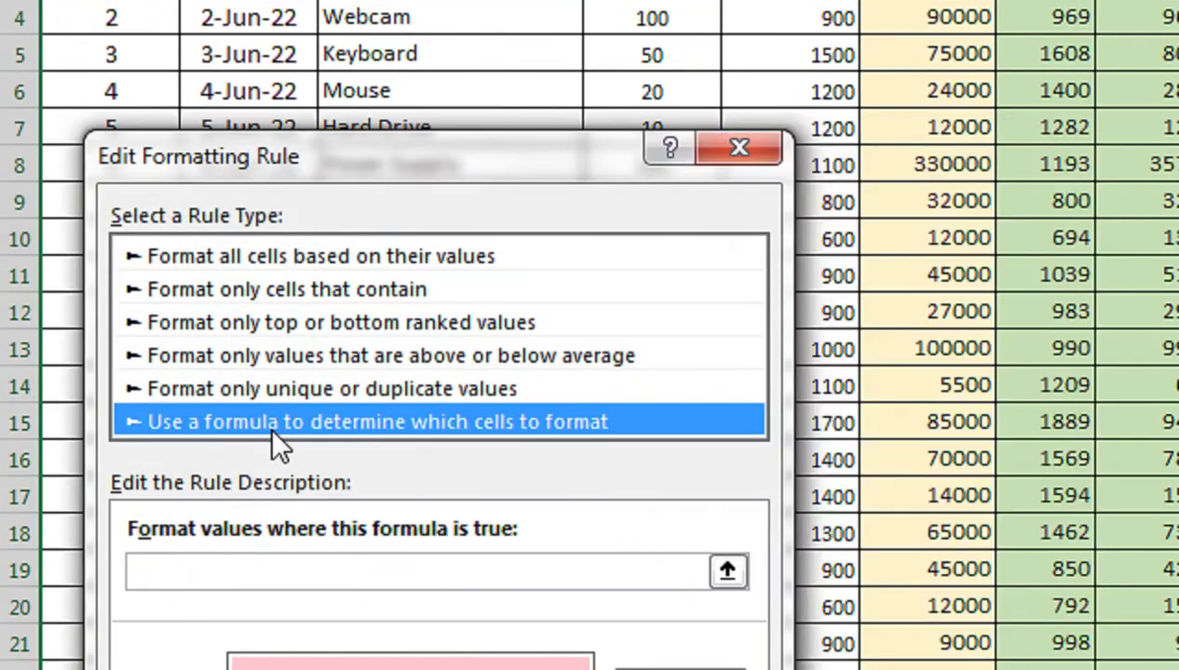
left_click(293, 289)
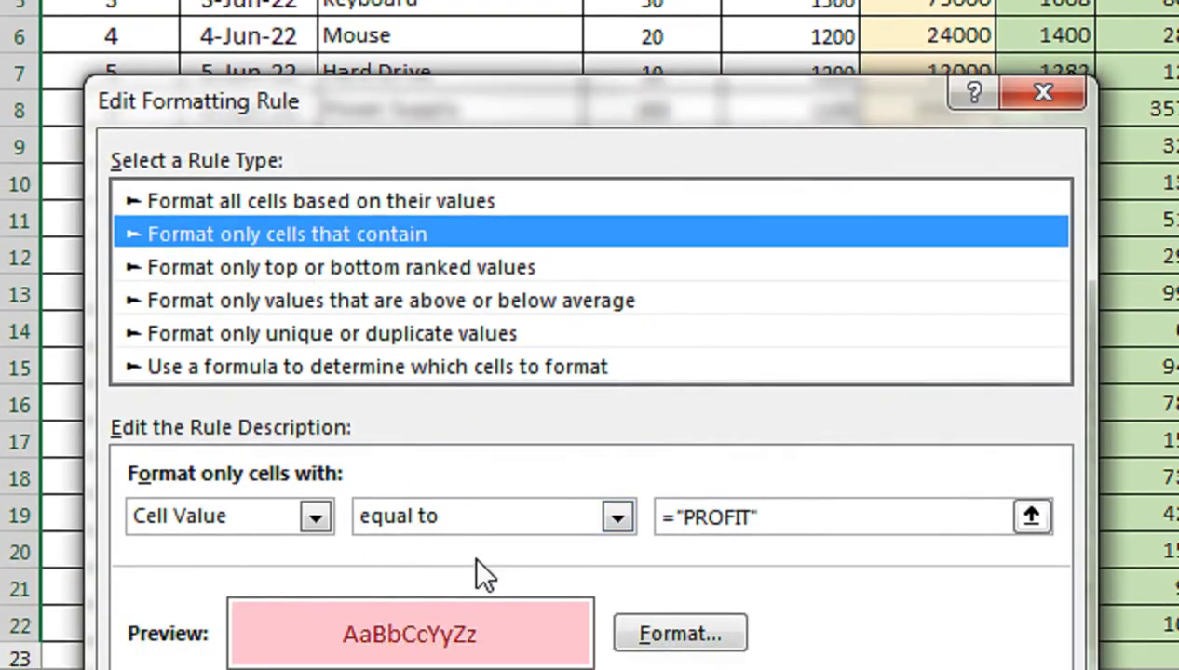
left_click(679, 634)
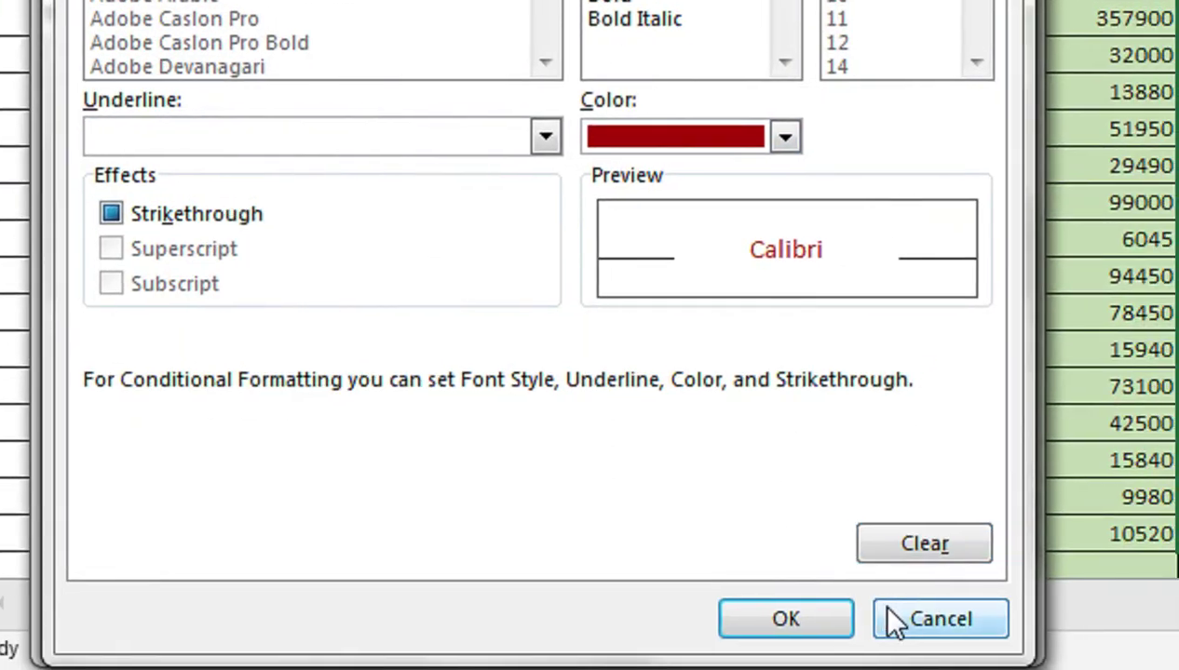
left_click(940, 620)
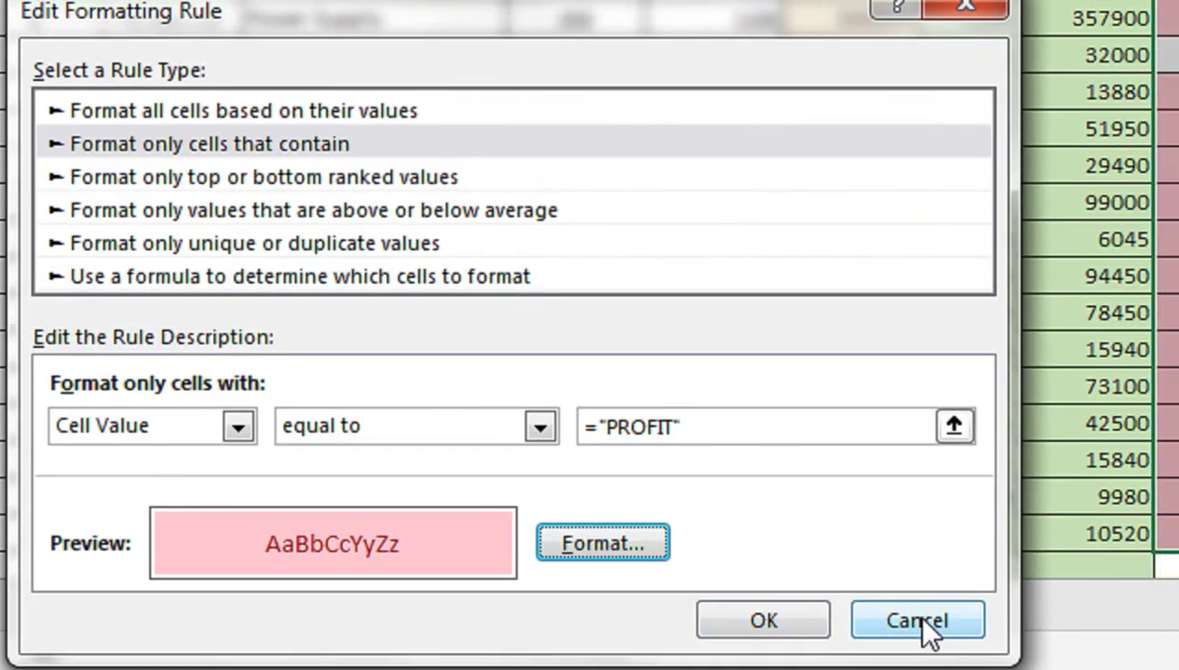
left_click(921, 621)
- Delete the PROFIT conditional formatting rule from the Profit or Loss cells
left_click(387, 250)
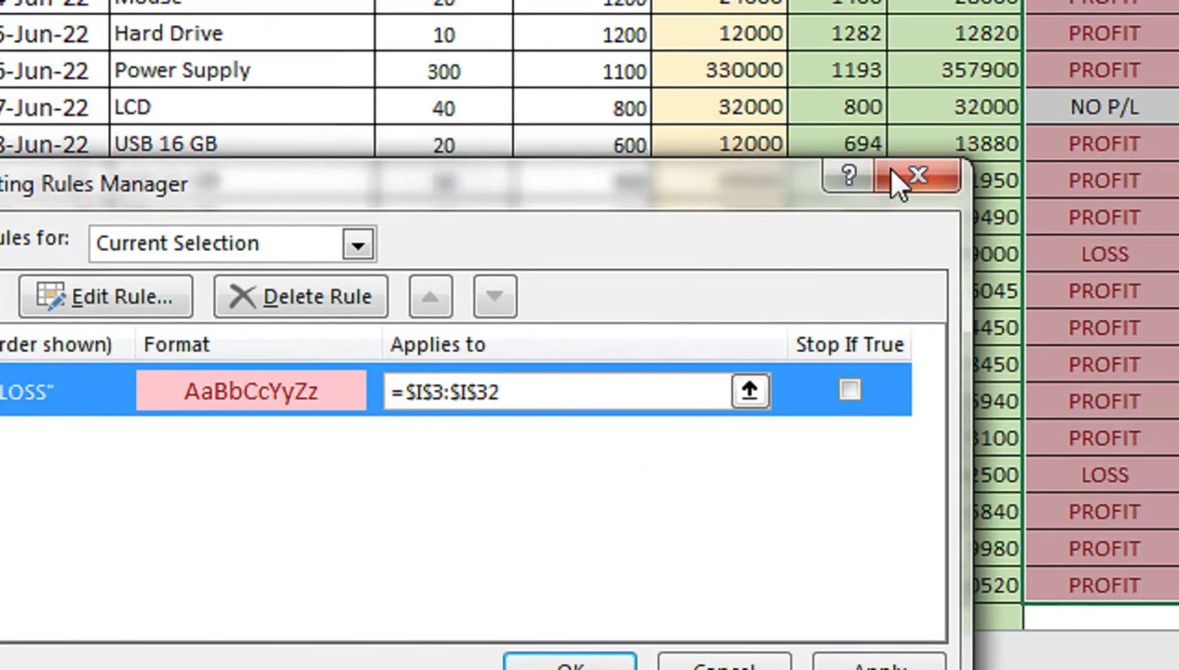
left_click(970, 124)
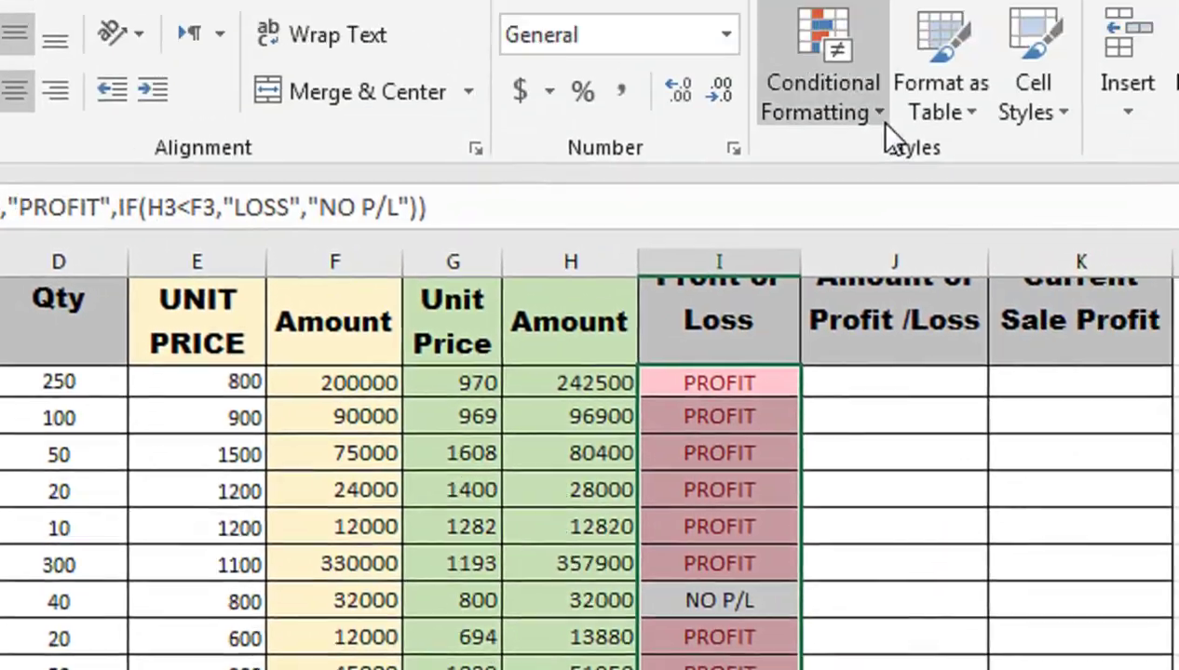
left_click(870, 113)
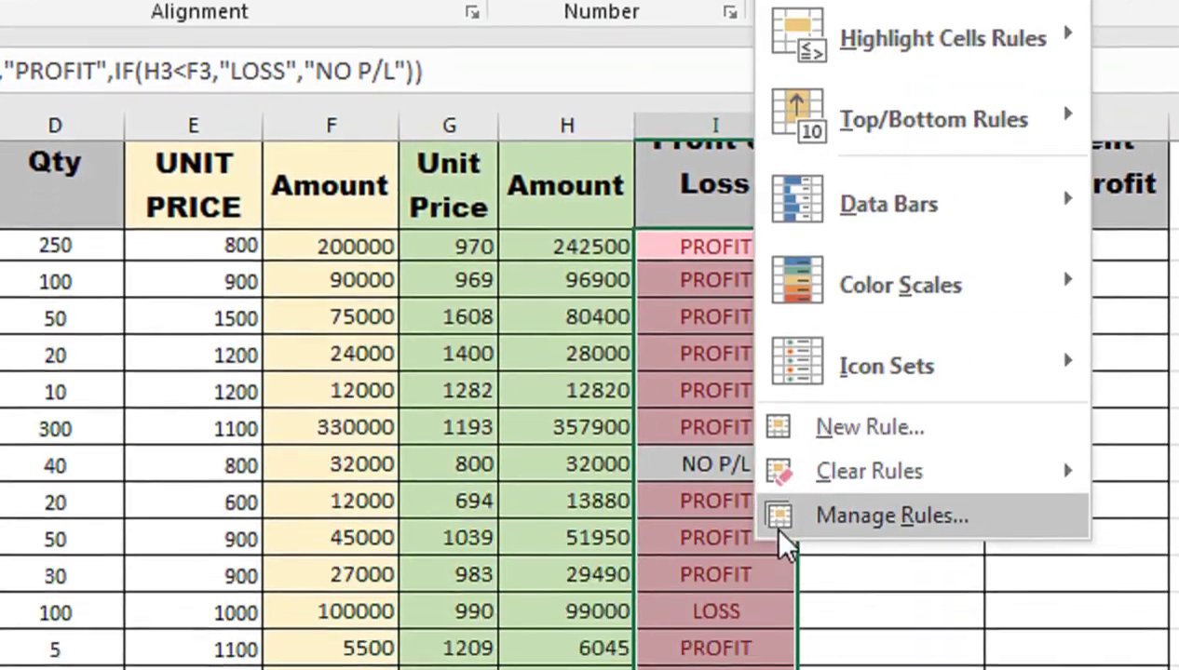
left_click(786, 669)
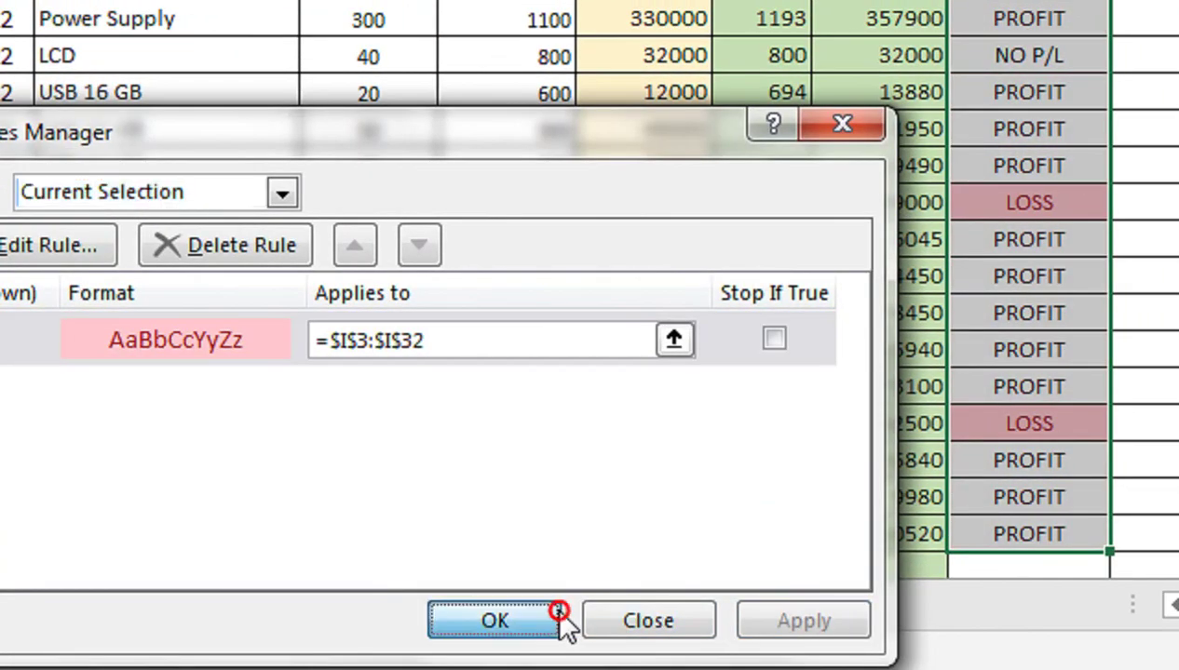
left_click(558, 621)
- Add an Equal To conditional formatting rule to the Profit or Loss cells that highlights PROFIT with Green Fill with Dark Green Text
left_click(852, 148)
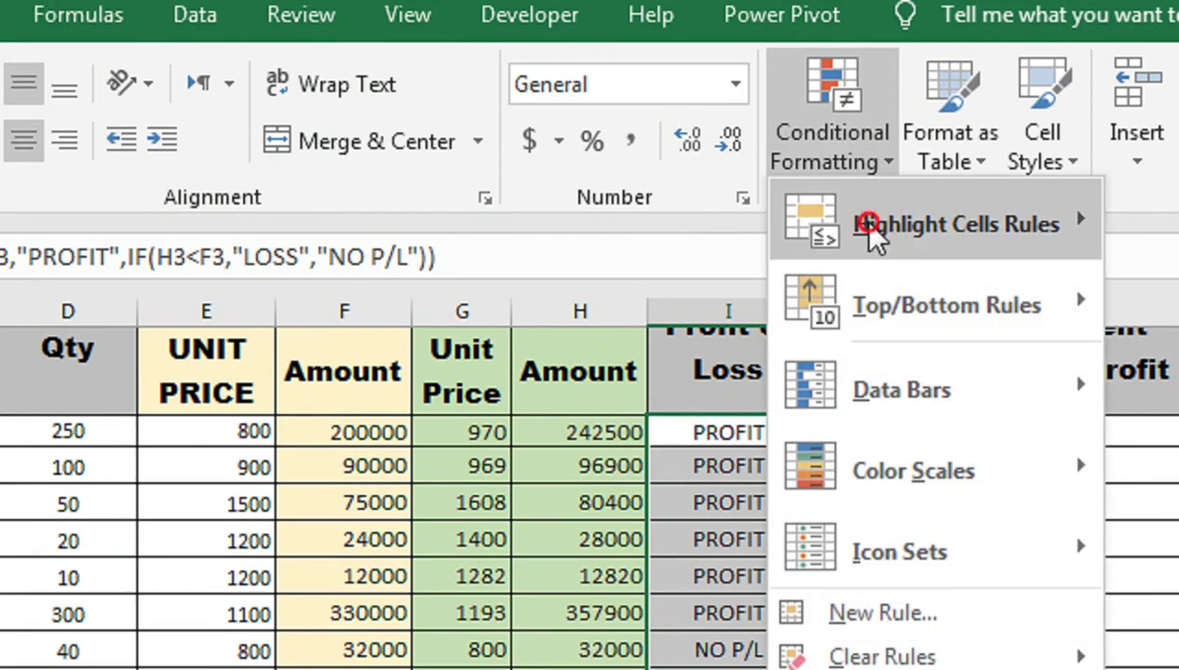
mouse_move(871, 233)
left_click(1113, 488)
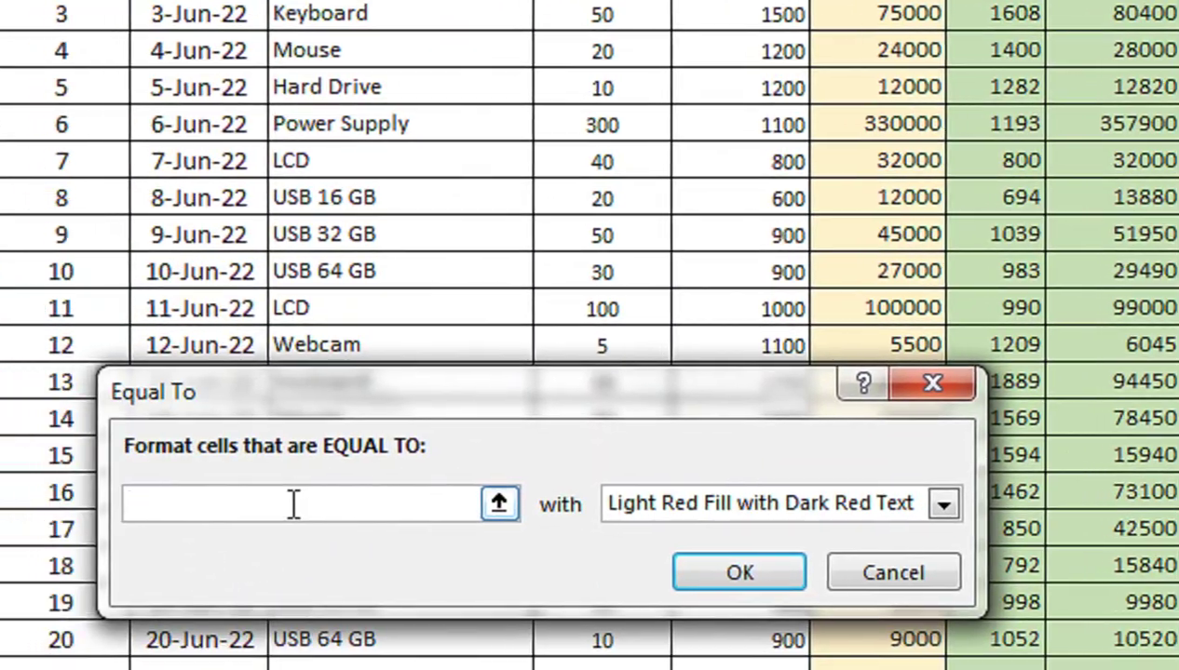
type("PROFIT")
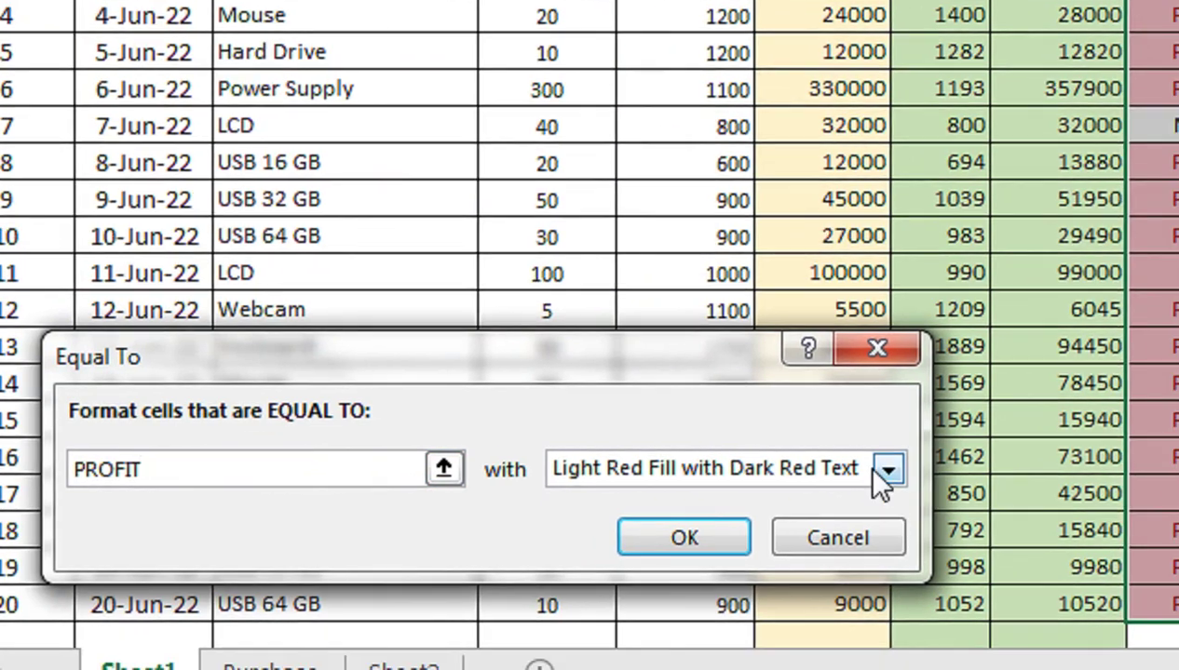
left_click(948, 503)
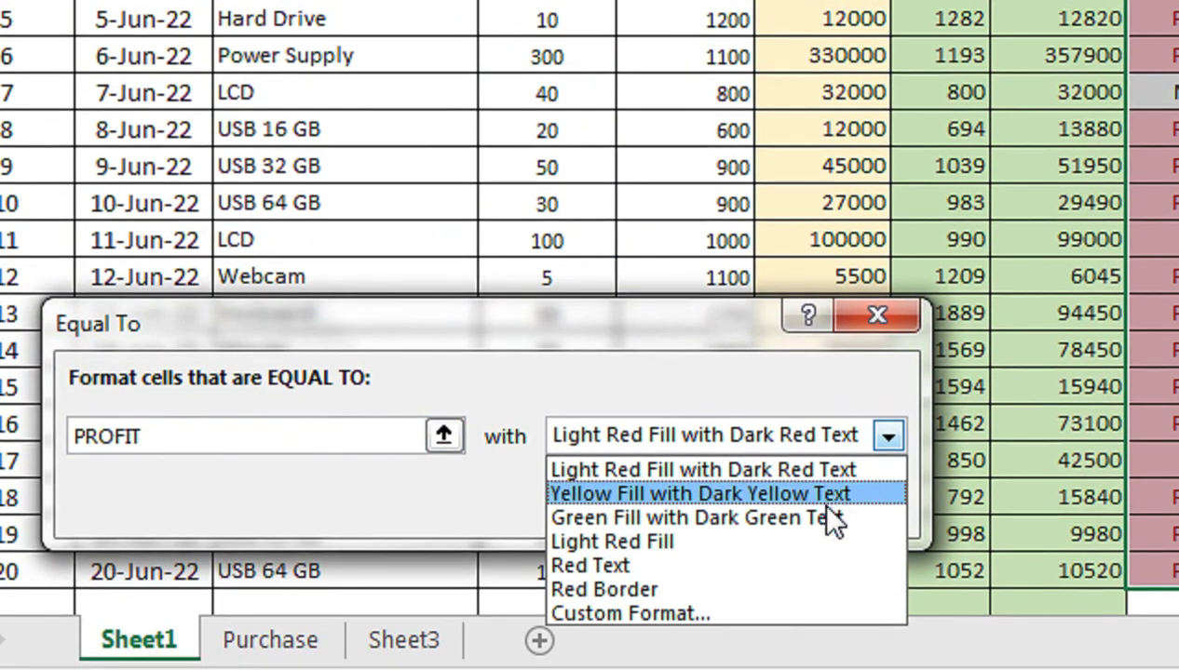
left_click(817, 528)
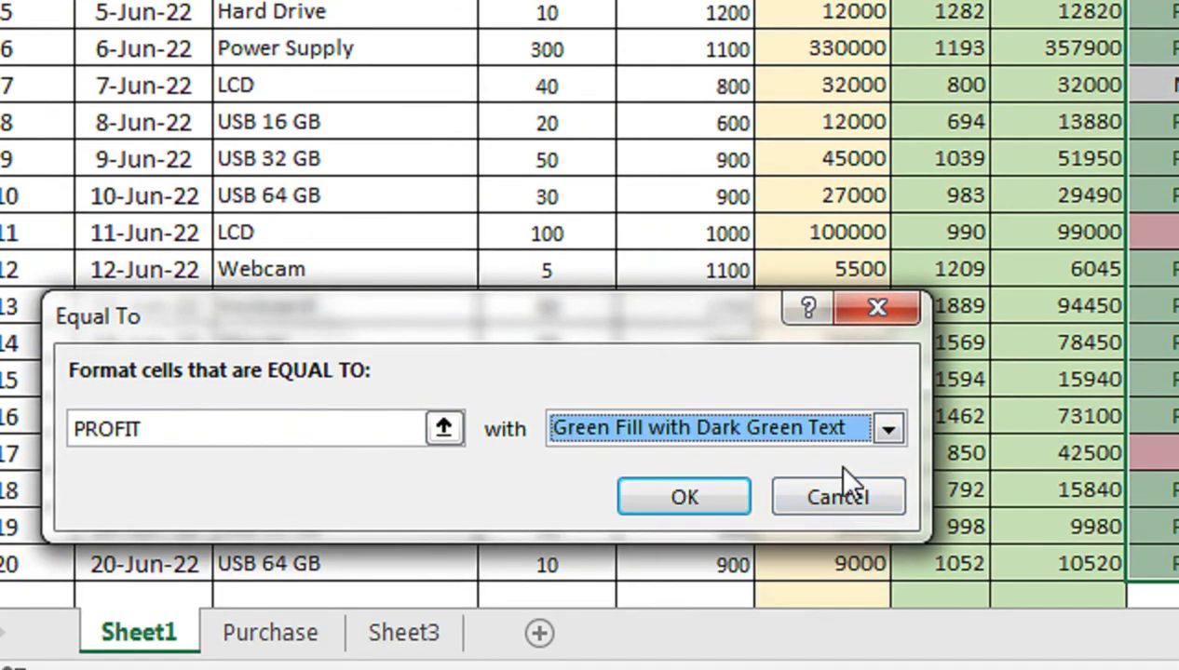
left_click(710, 491)
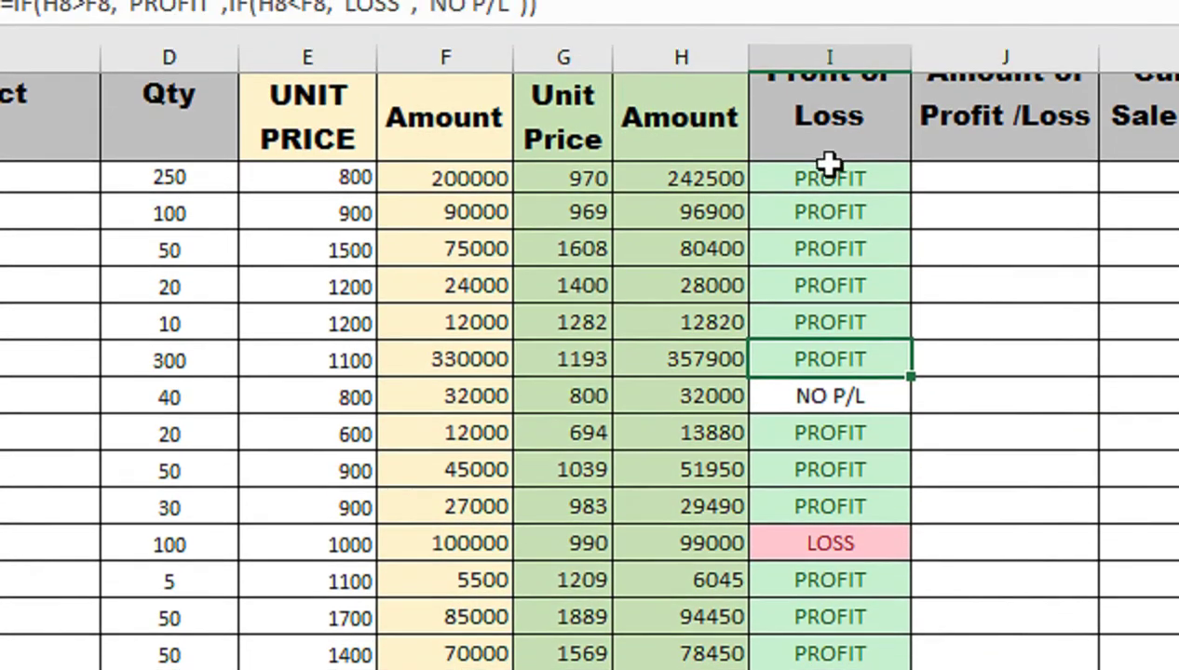
- Add an Equal To conditional formatting rule for N P/L with Yellow Fill with Dark Yellow Text to the Profit or Loss column from I3 down
left_click_drag(828, 62, 829, 464)
left_click_drag(829, 562, 805, 498)
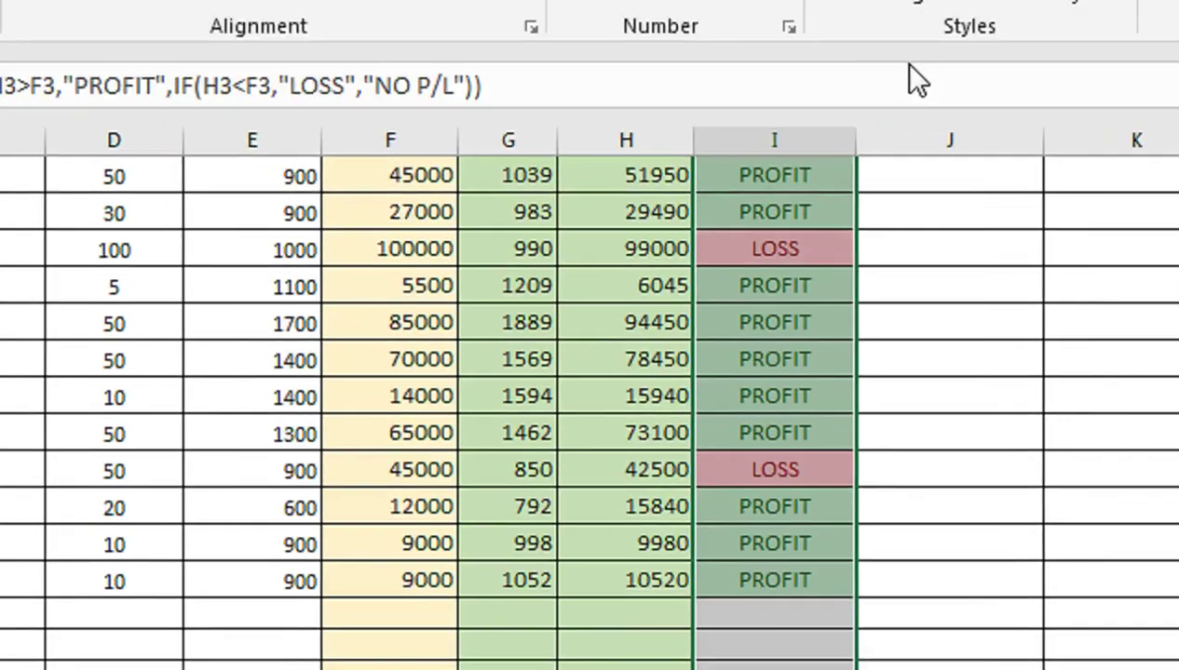
left_click(848, 93)
mouse_move(896, 216)
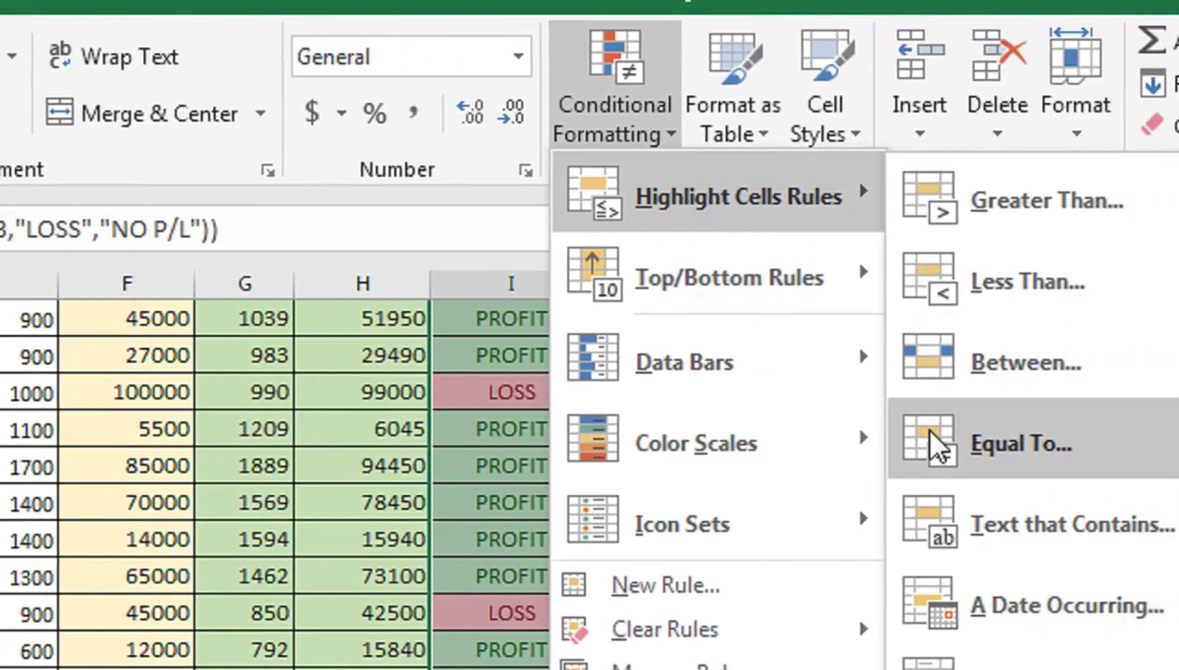
left_click(1136, 442)
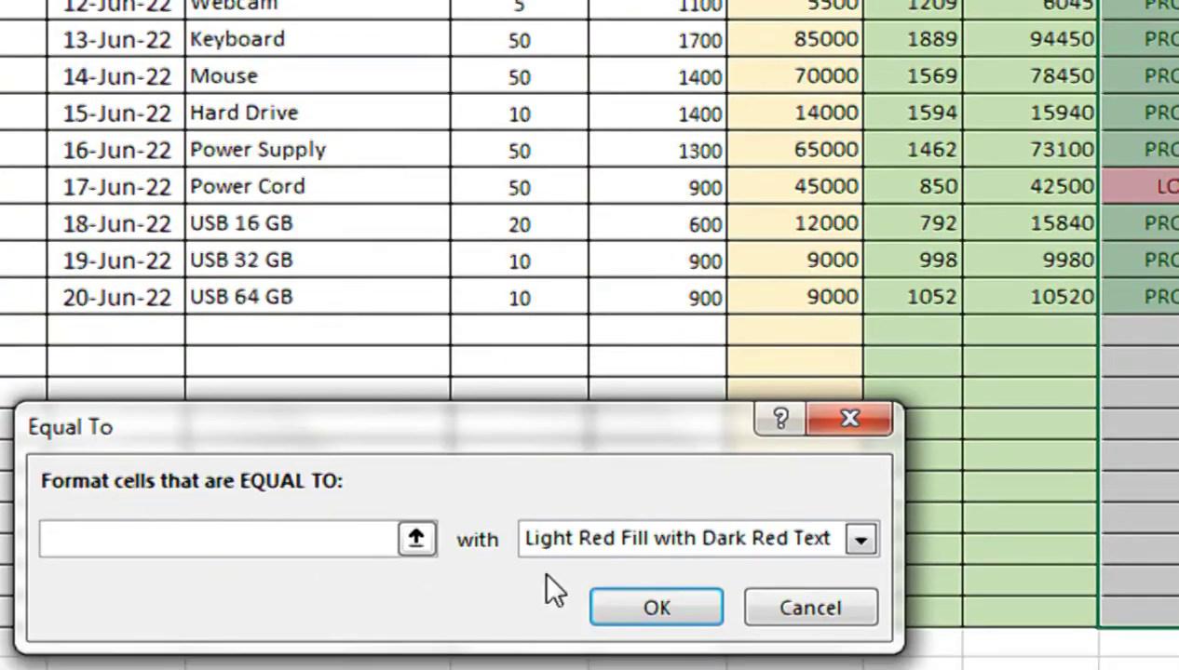
left_click(578, 494)
left_click(582, 514)
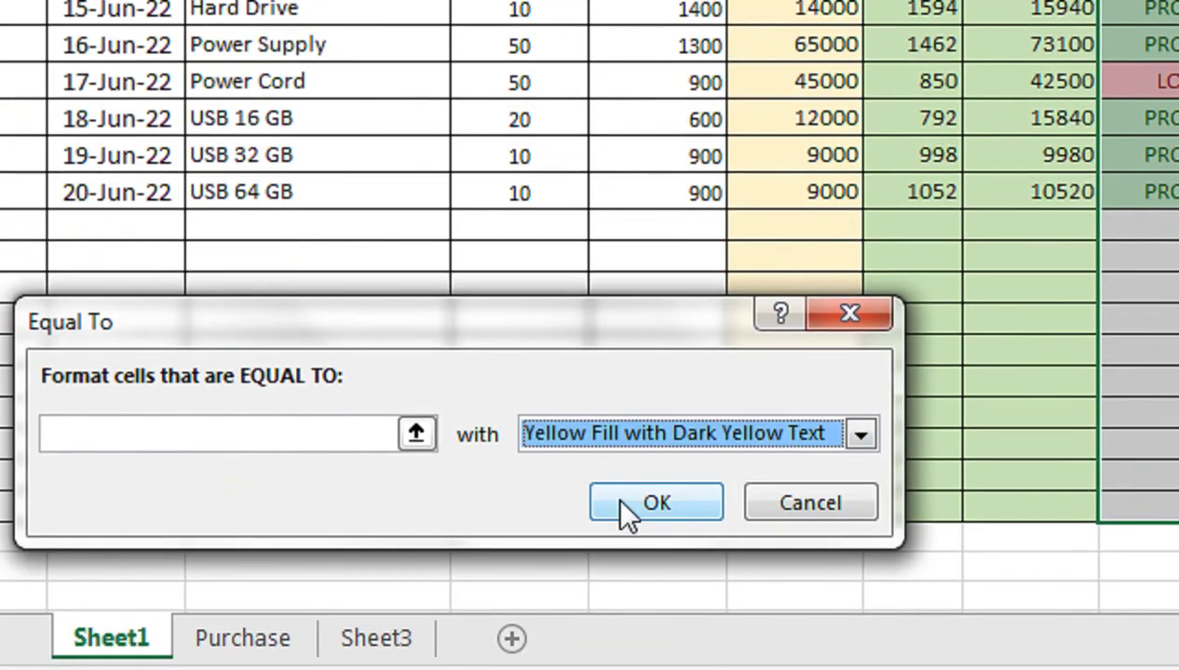
left_click(614, 514)
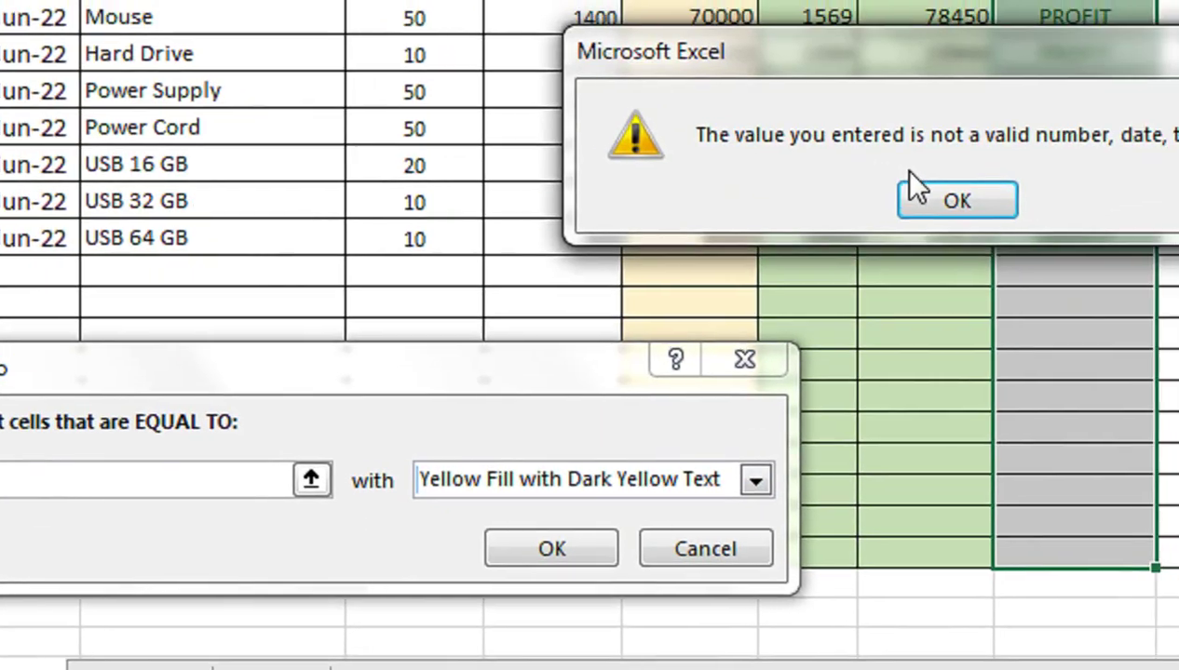
left_click(917, 197)
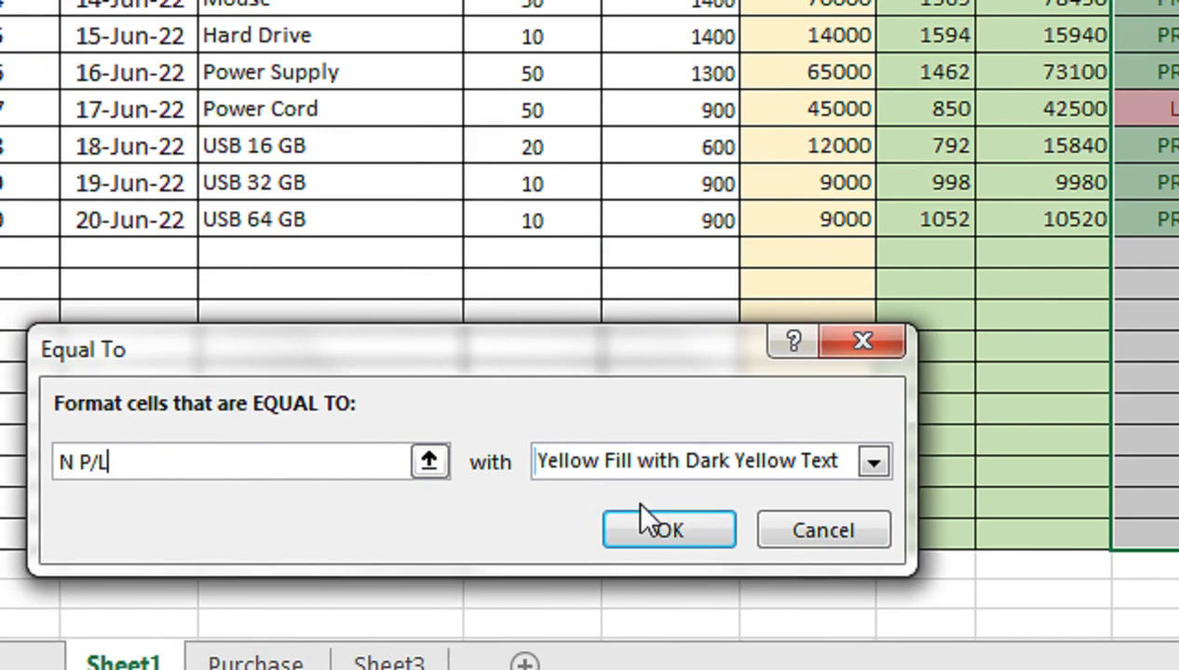
left_click(647, 540)
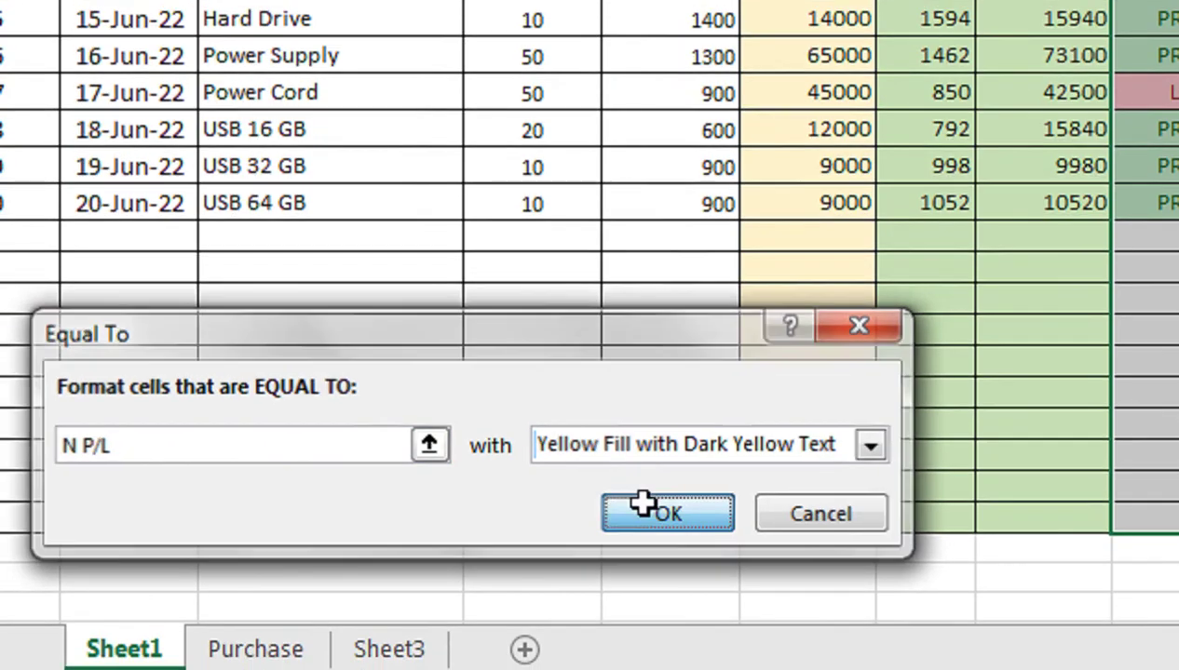
- Add another Equal To conditional formatting rule for N P/L with Yellow Fill with Dark Yellow Text to cells I3:I29
left_click_drag(1010, 237, 885, 140)
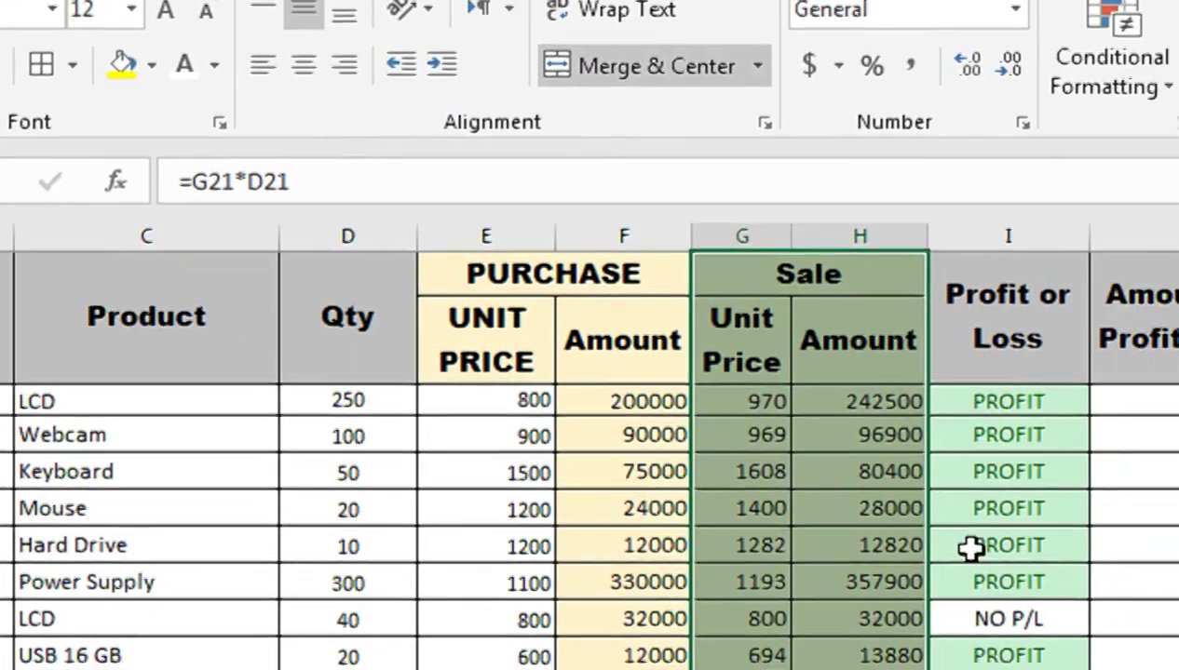
left_click(1071, 598)
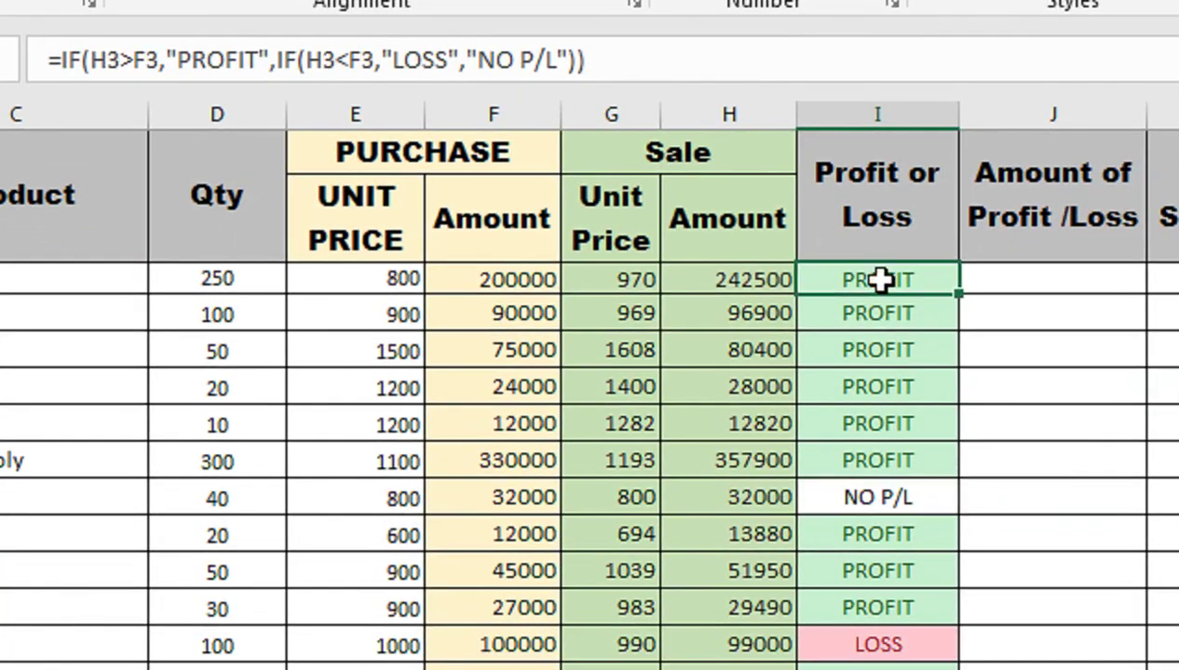
key("ctrl+shift+Down")
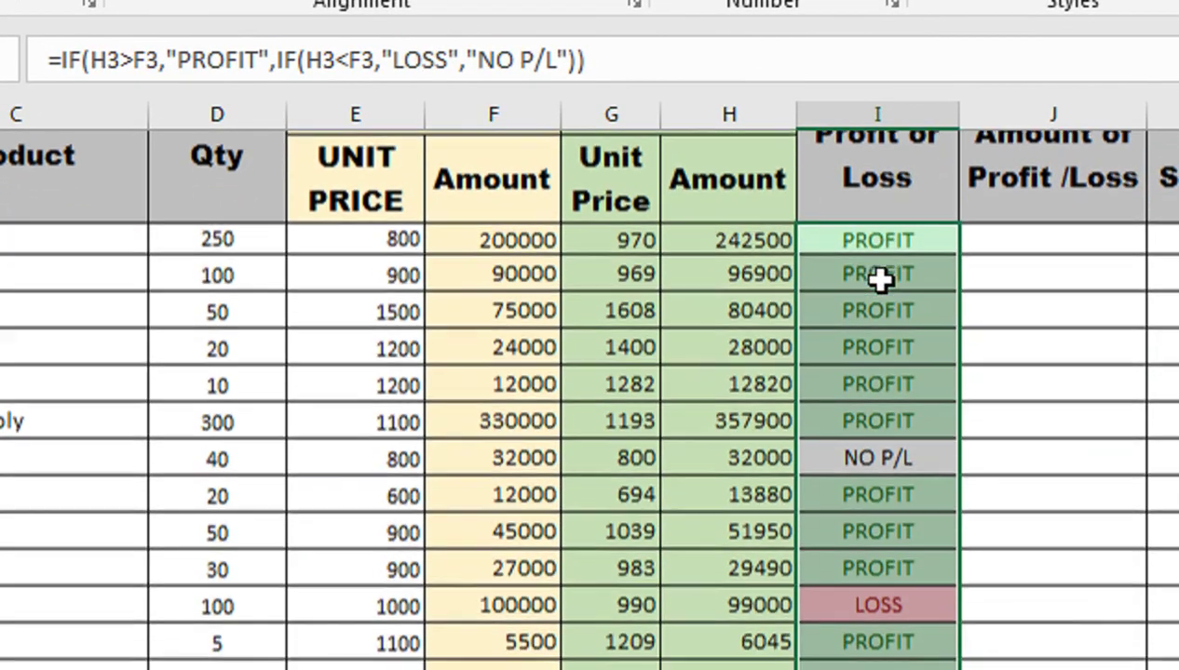
scroll(882, 291, "down", 3)
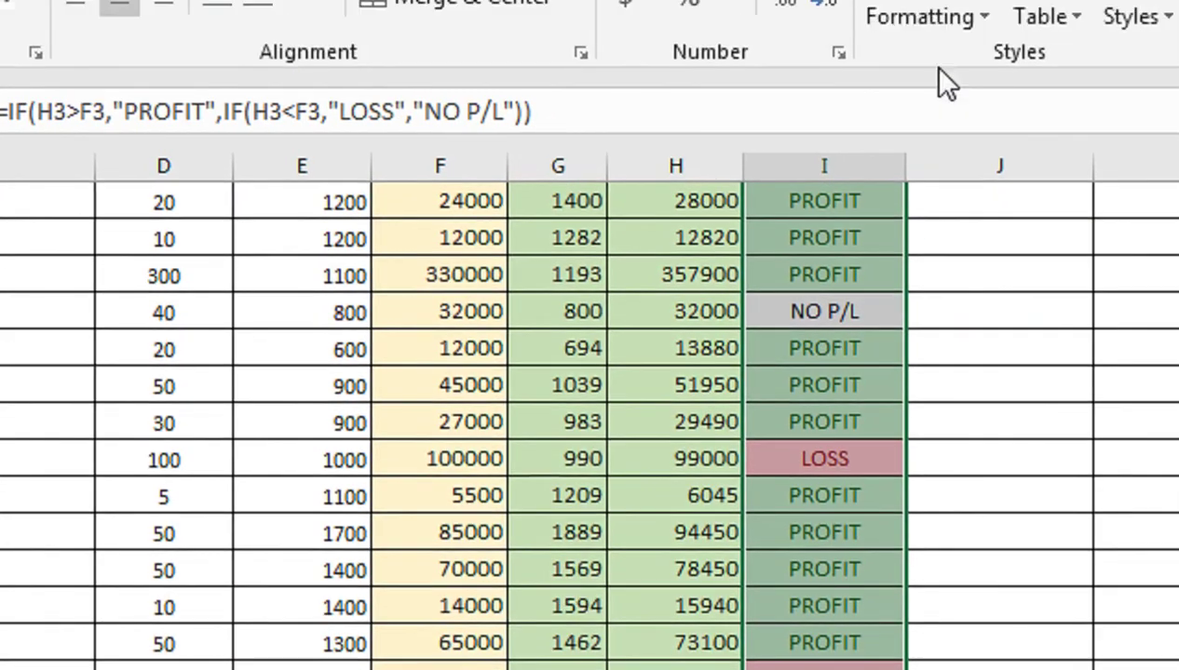
left_click(887, 129)
mouse_move(908, 225)
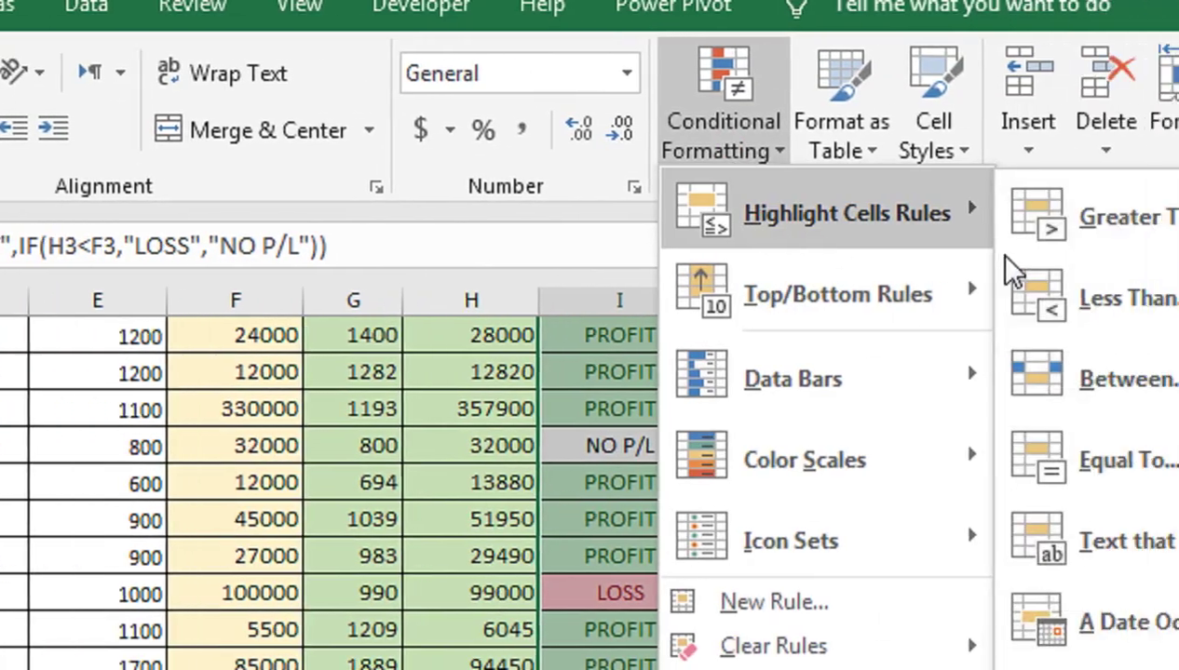
left_click(917, 453)
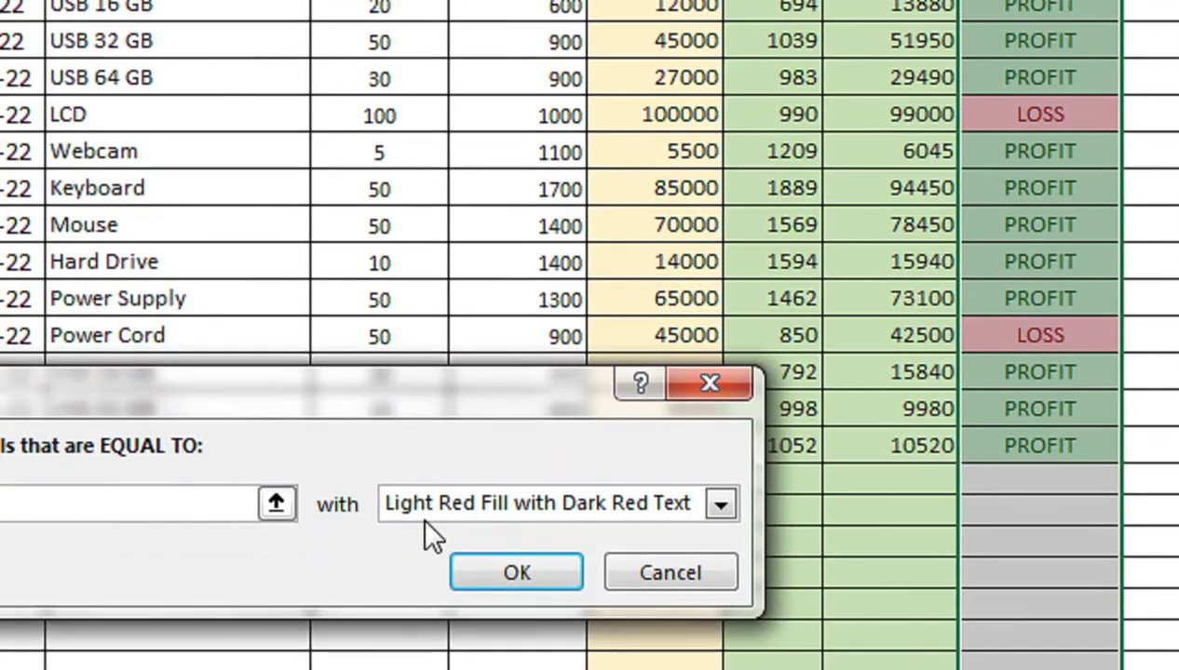
left_click(449, 480)
left_click(445, 539)
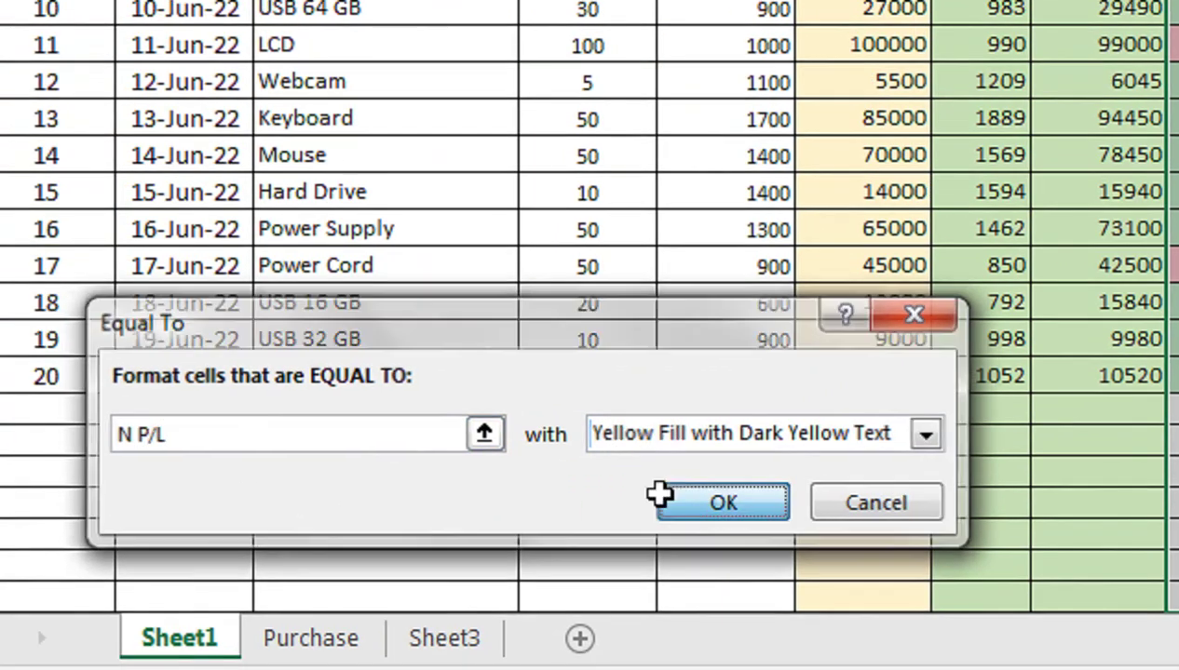
left_click(596, 523)
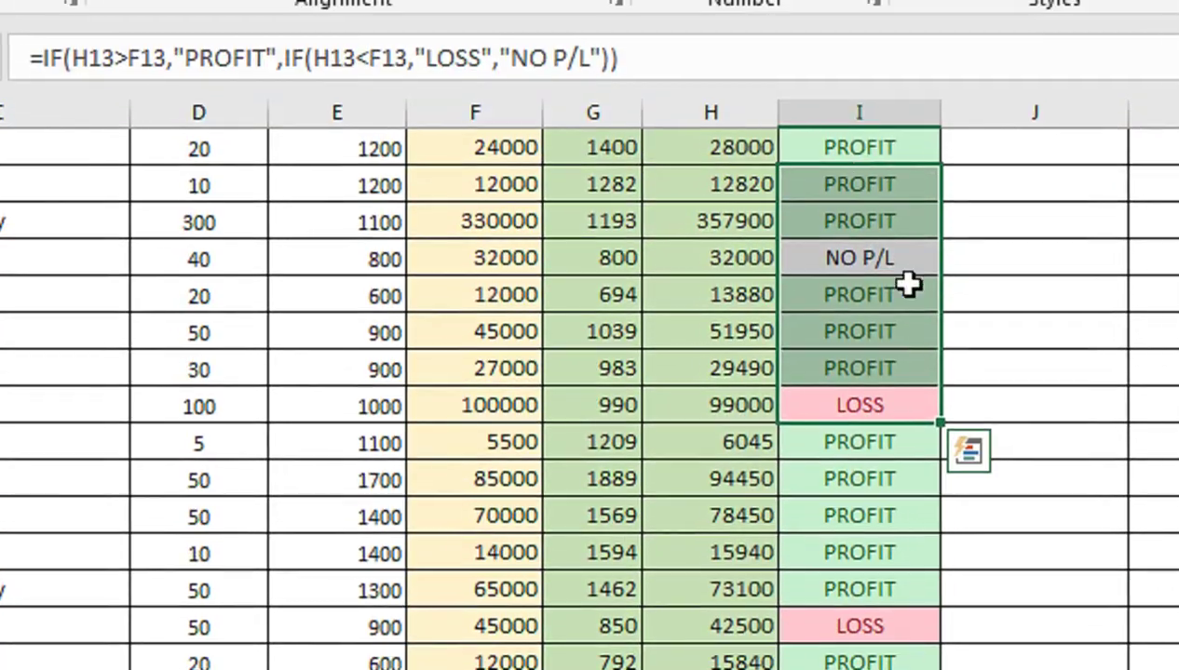
- Delete the duplicate N P/L rule that applies to I3:I32 from the Profit or Loss column's conditional formatting rules
left_click(908, 285)
left_click(863, 248)
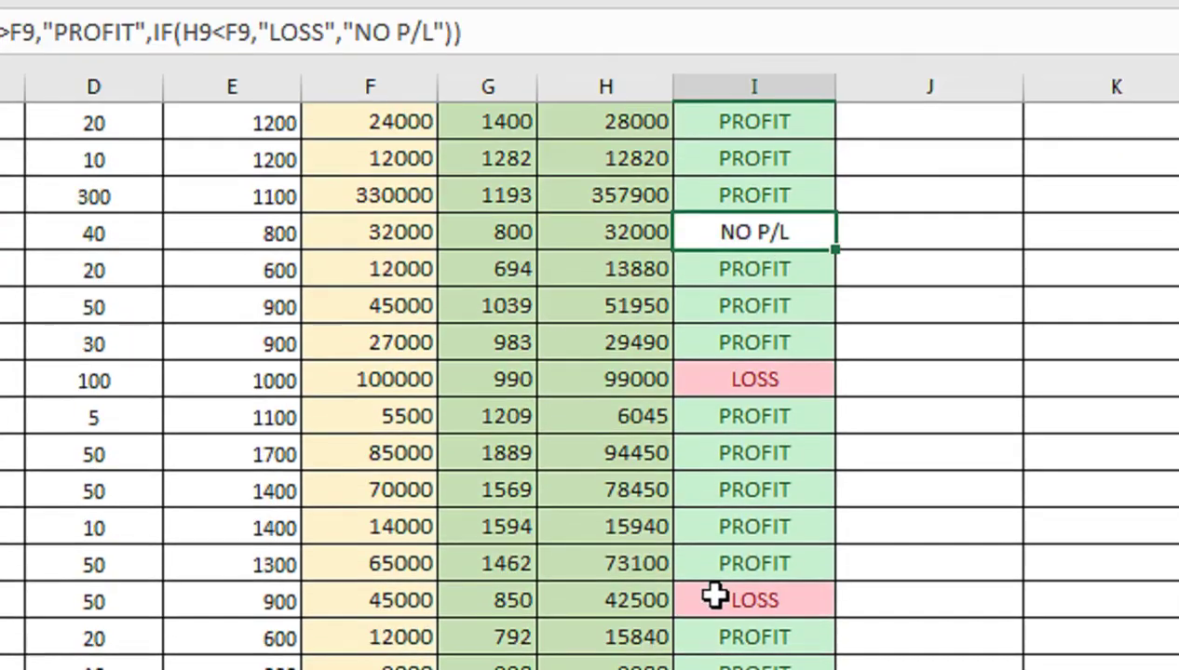
left_click_drag(785, 571, 813, 193)
left_click_drag(783, 57, 781, 84)
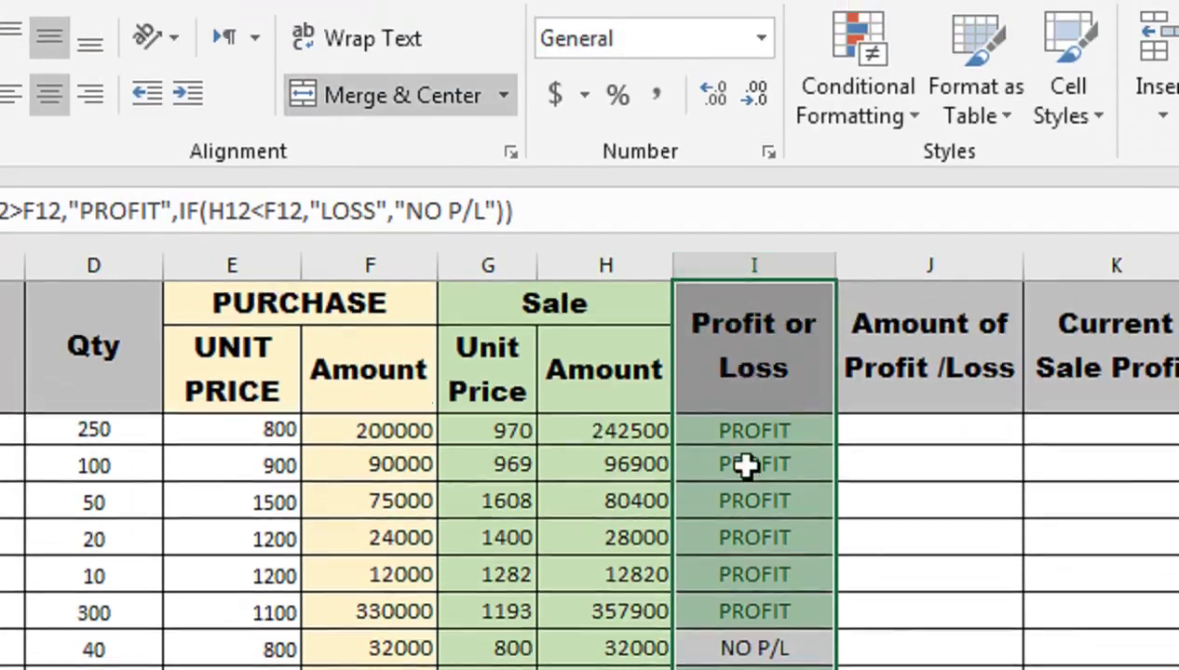
key("Up")
key("ctrl+shift+Down")
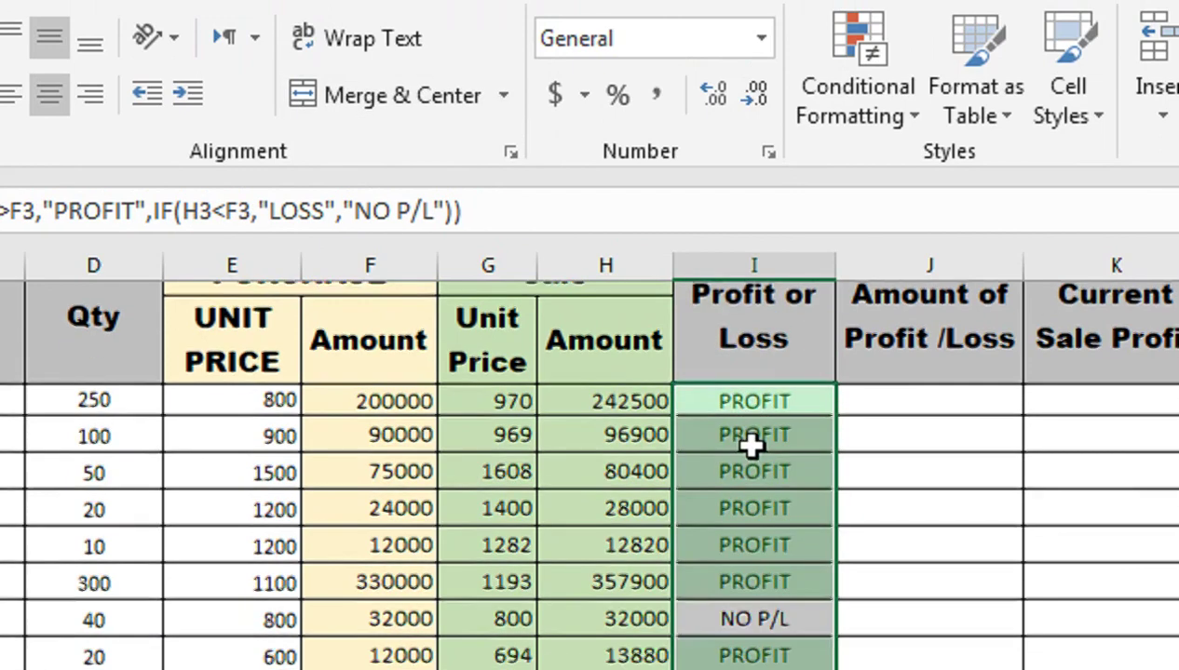
scroll(752, 447, "down", 1)
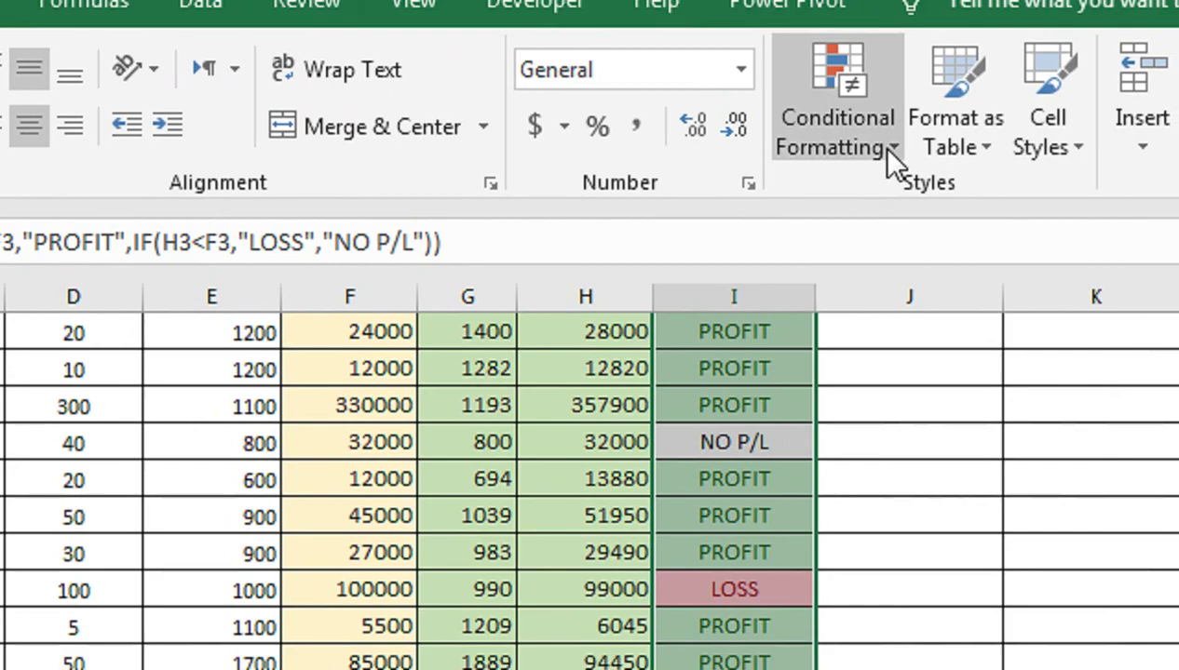
left_click(896, 121)
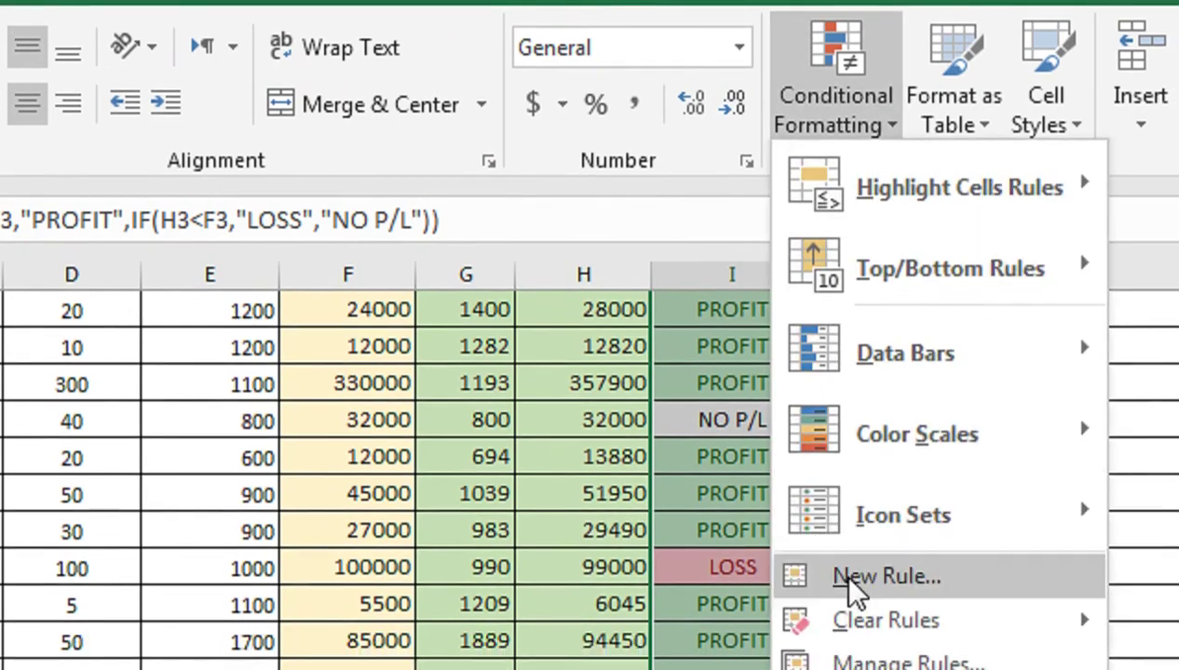
left_click(838, 657)
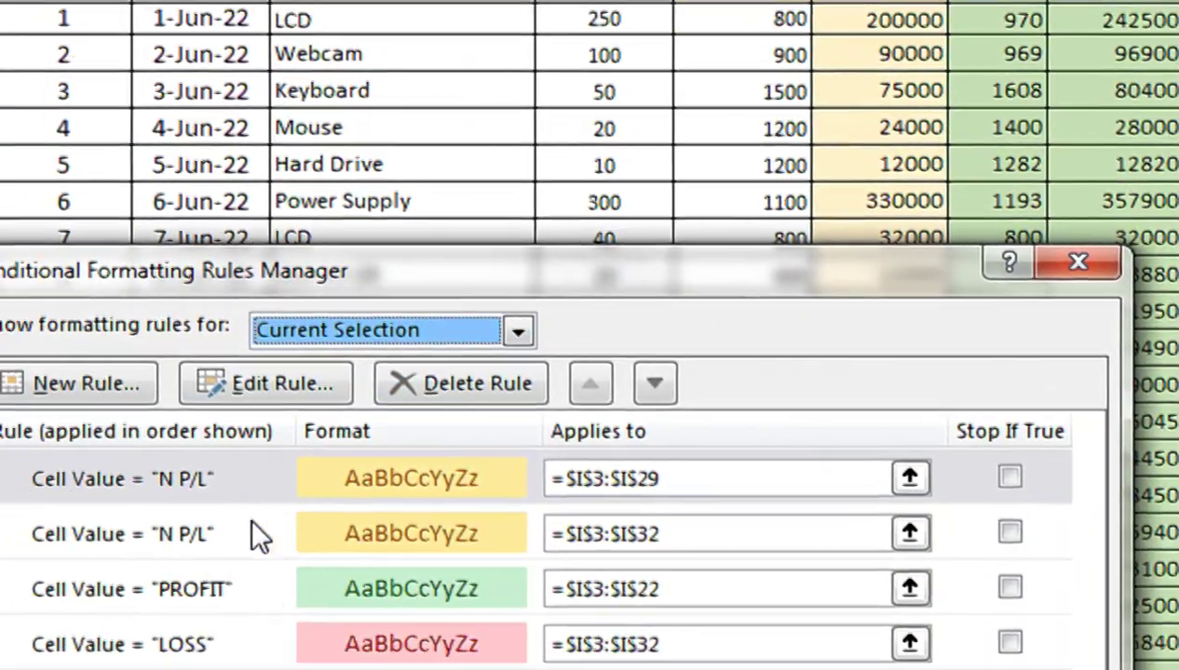
left_click(234, 495)
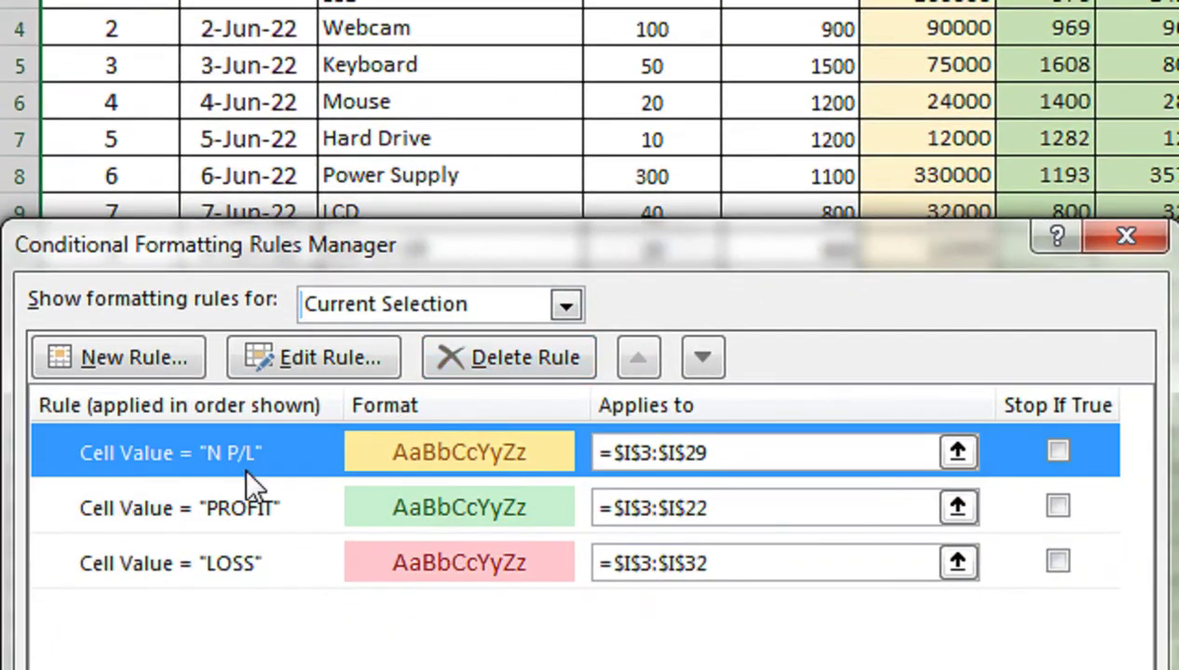
- Change the remaining N P/L conditional formatting rule to match cells equal to "NO P/L" and apply it
left_click(328, 358)
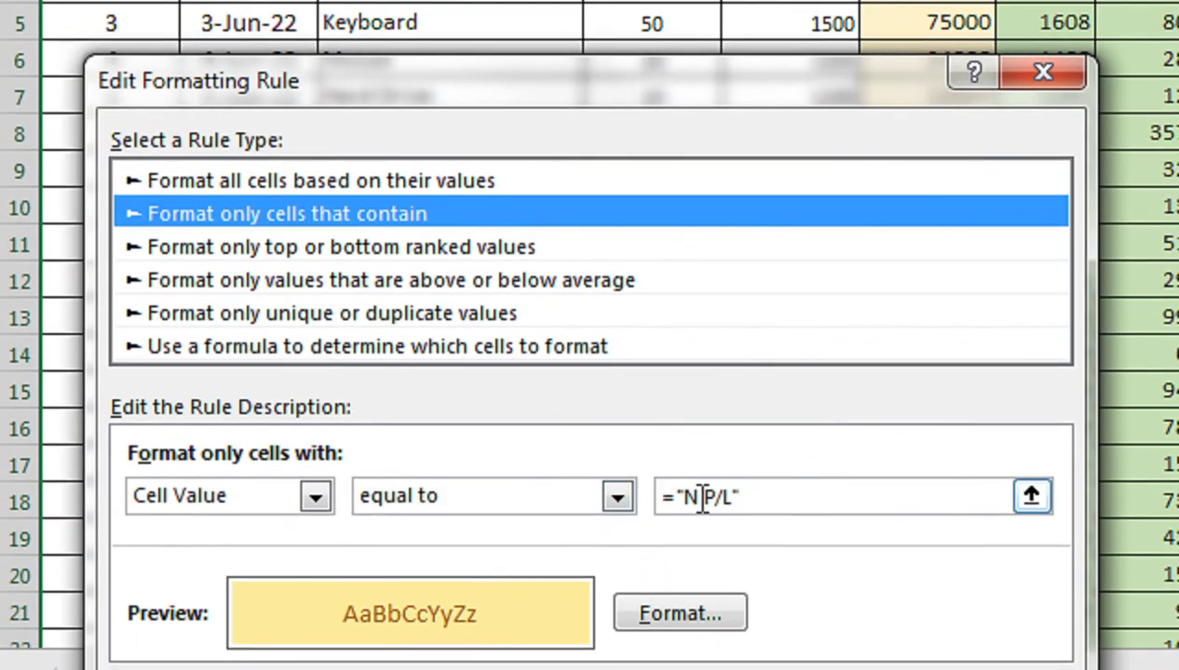
left_click(703, 498)
type("O")
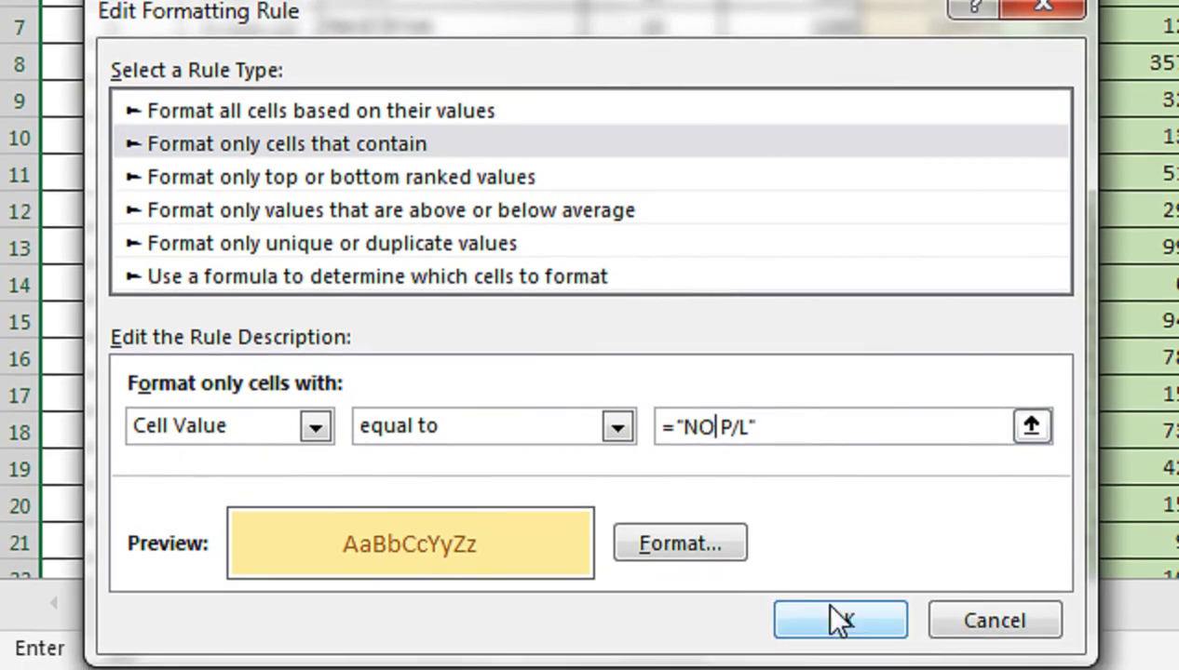
left_click(831, 663)
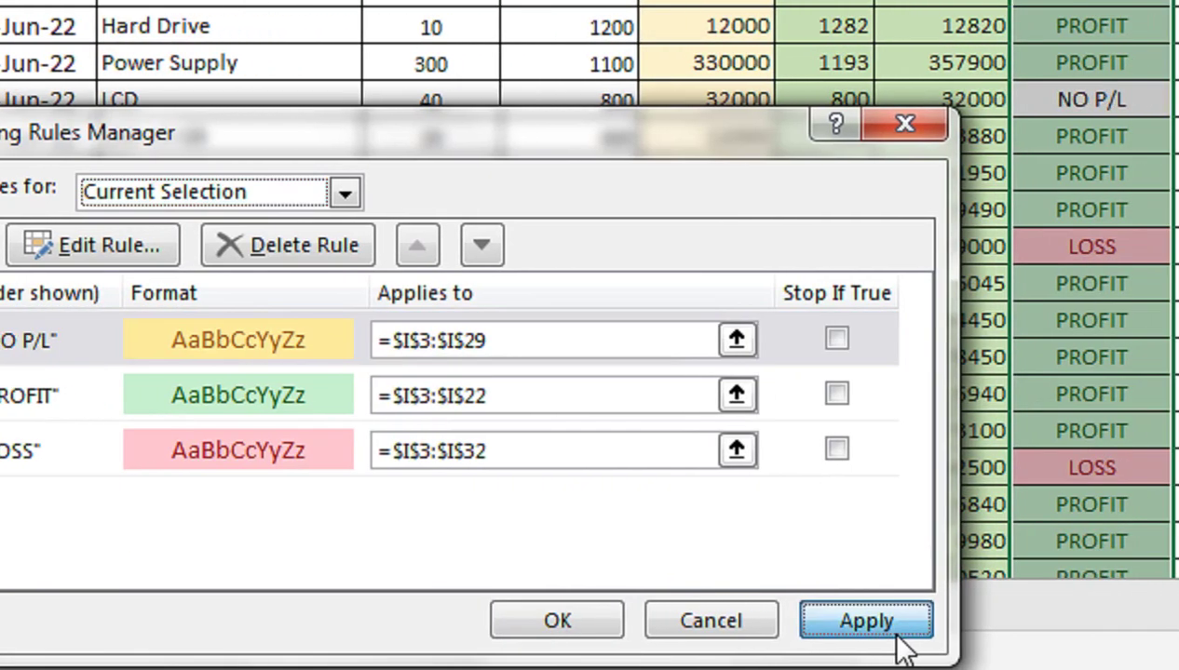
left_click(1086, 621)
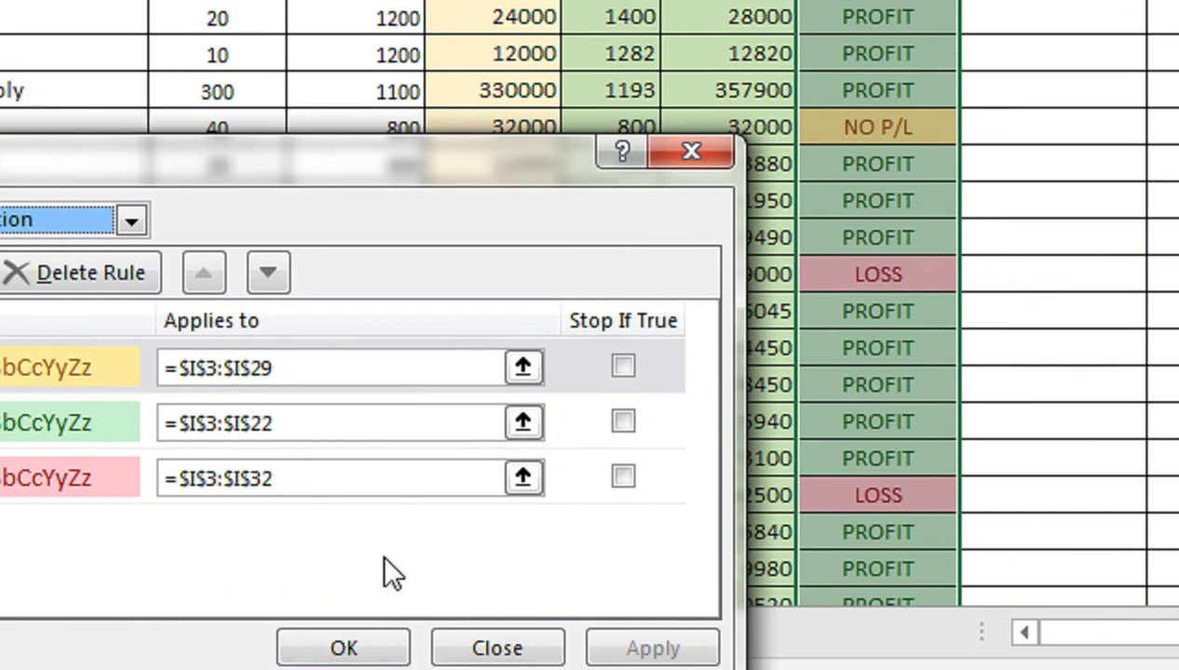
left_click(372, 641)
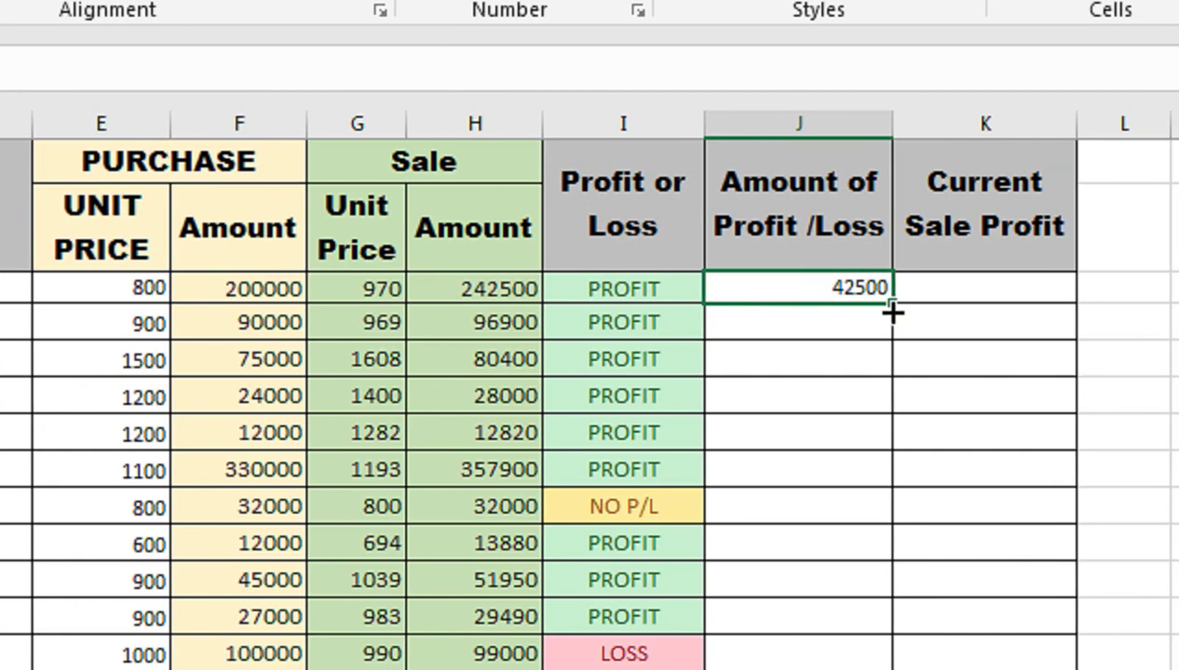
- Fill =H3-F3 down the Amount of Profit /Loss column and format it as Number with 2 decimals, thousands separator and red unsigned negatives
double_click(925, 305)
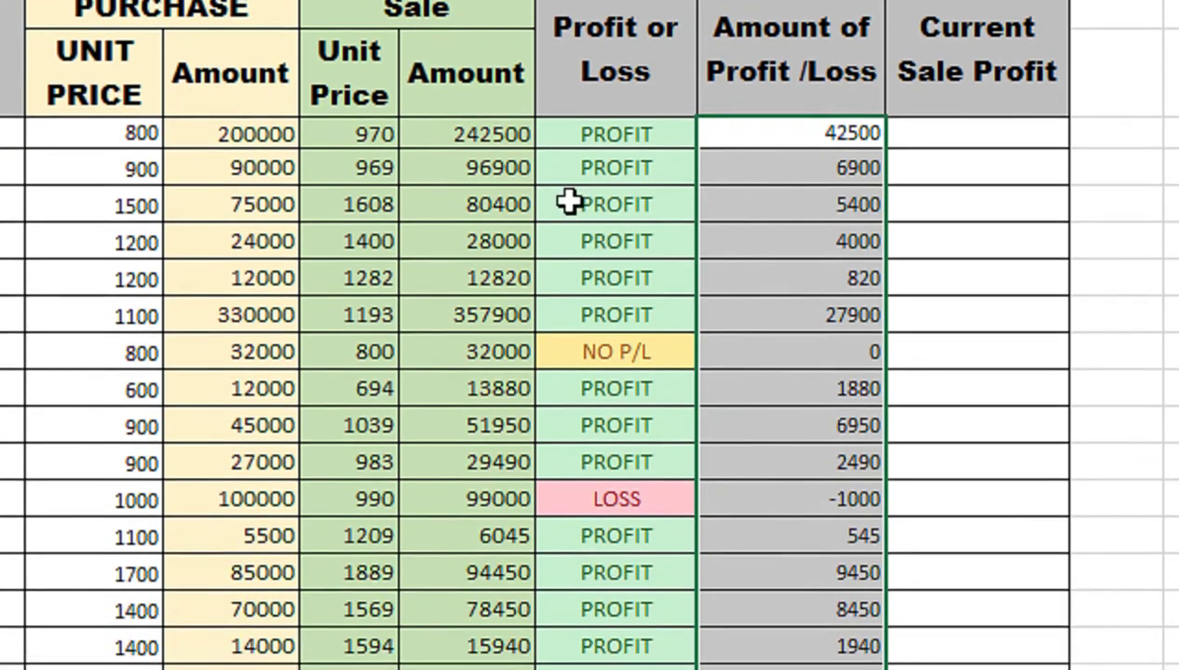
left_click(533, 135)
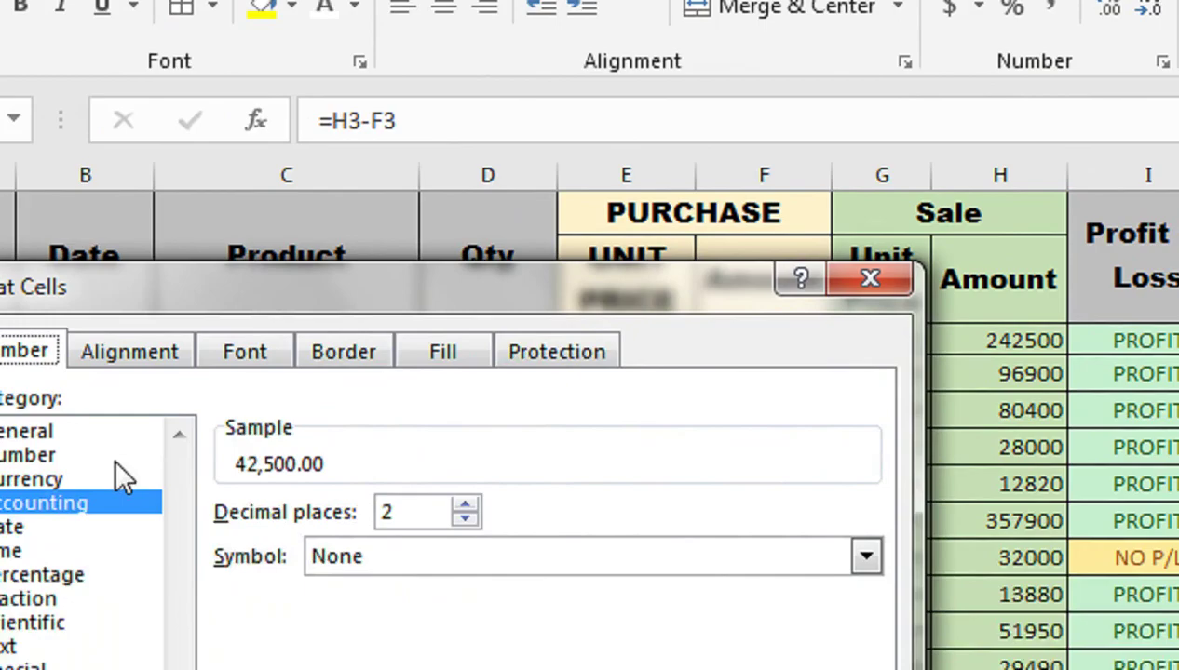
left_click(167, 454)
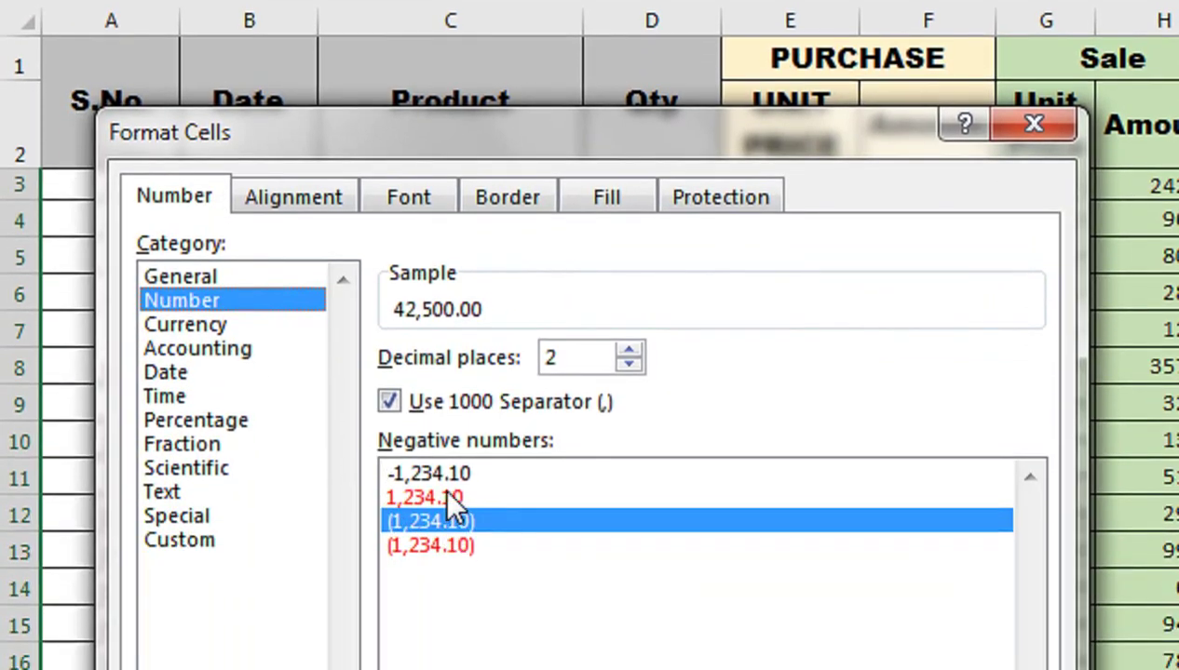
left_click(424, 560)
left_click(876, 604)
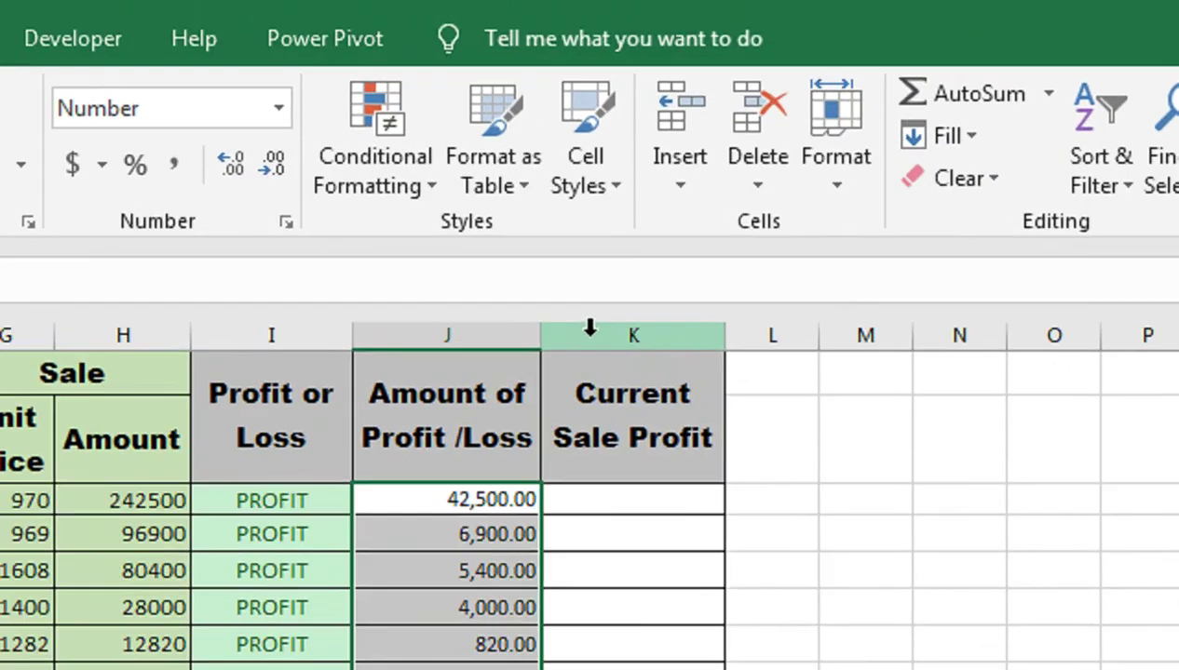
- Delete the Current Sale Profit column from Sheet1
right_click(815, 192)
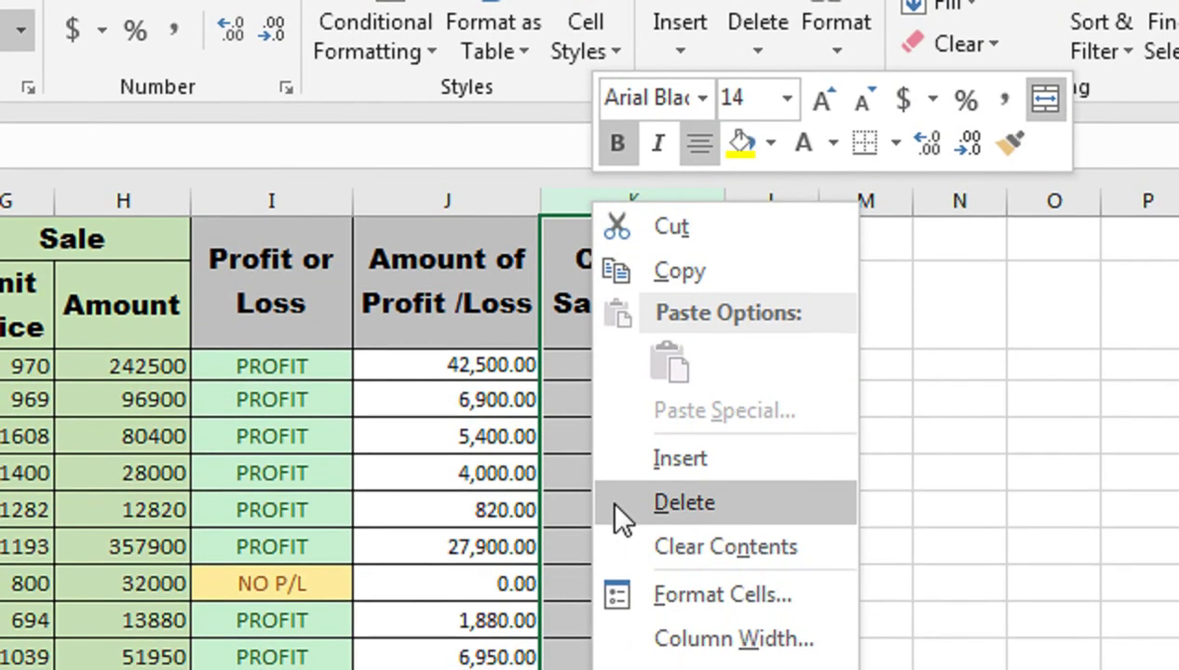
left_click(614, 506)
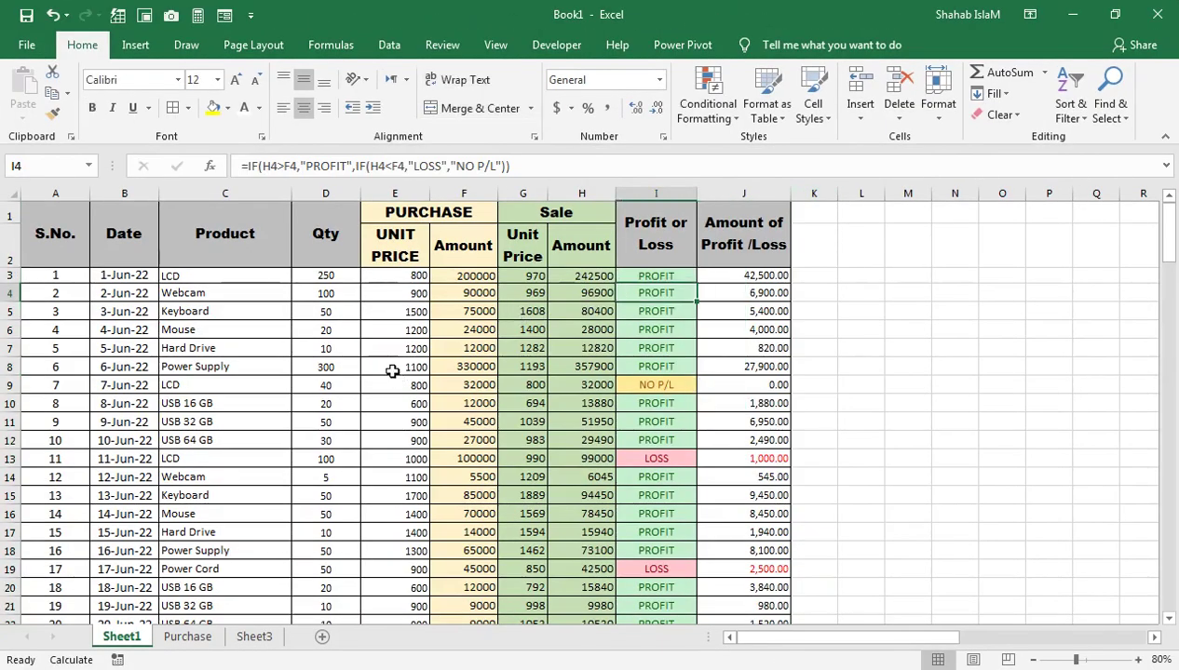
- Review the quantities and profit or loss amounts on Sheet1 and the balance quantities on Sheet3
left_click_drag(354, 365, 337, 548)
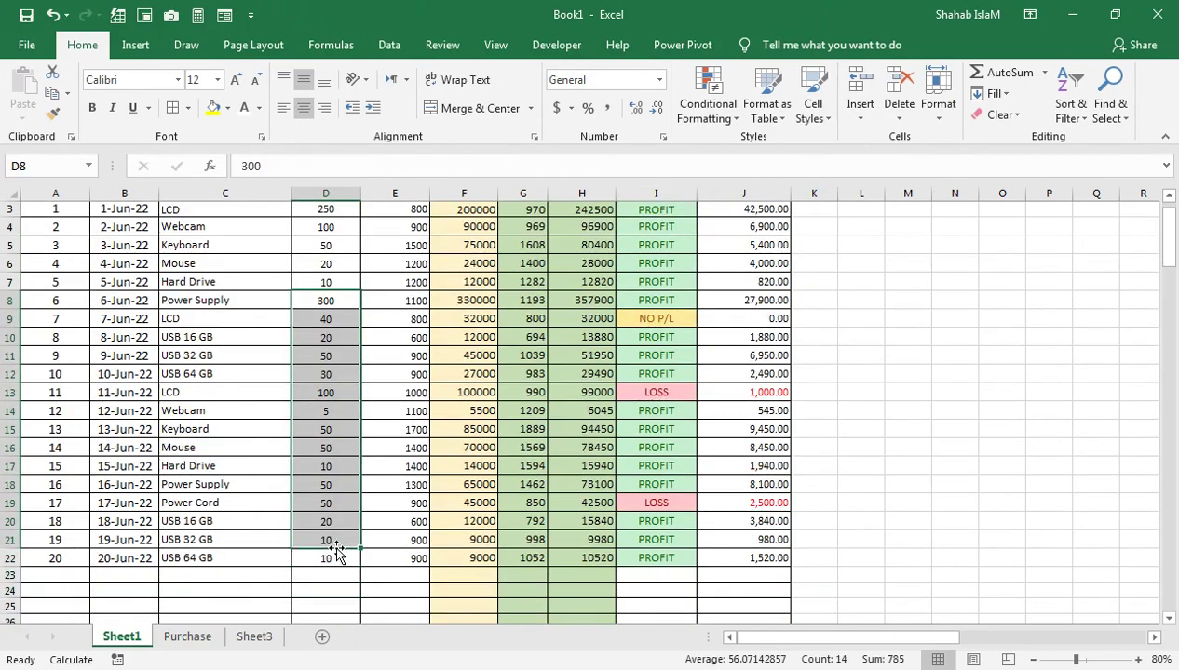
left_click(729, 574)
left_click_drag(728, 573, 695, 186)
left_click(705, 363)
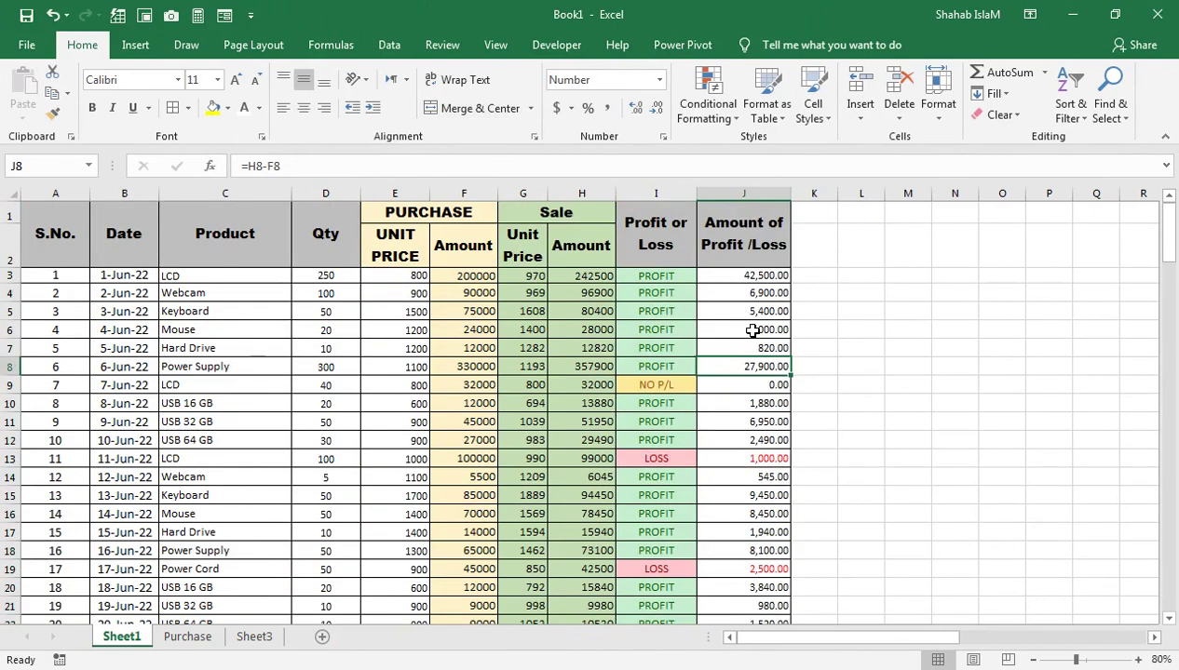
left_click(262, 638)
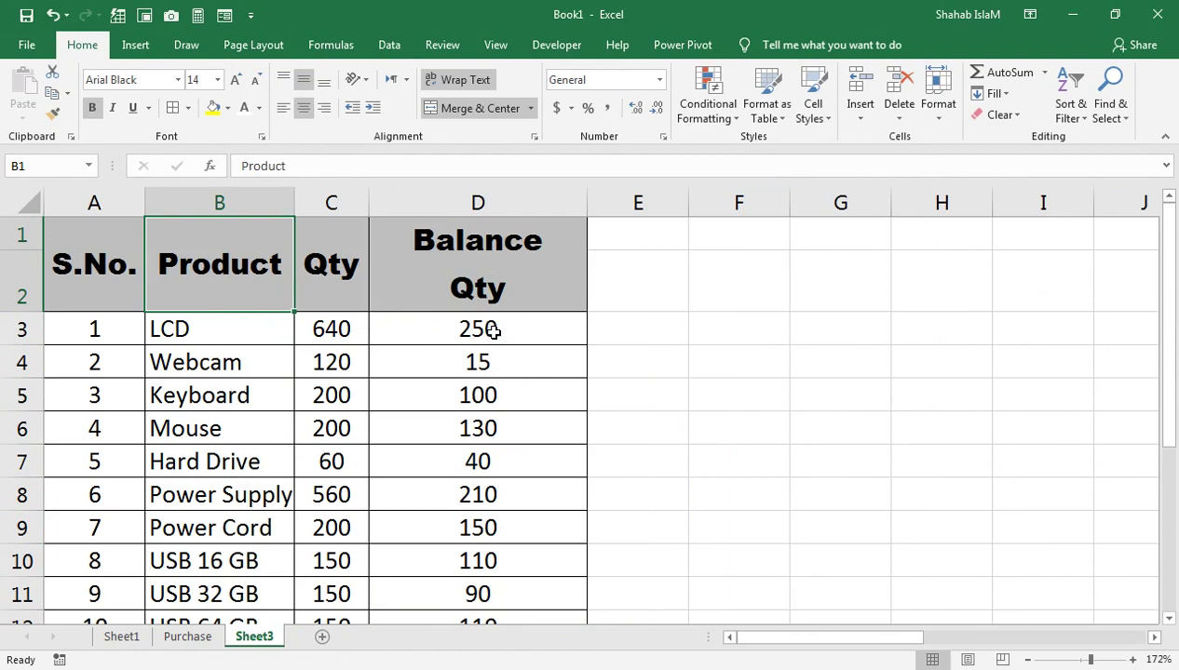
left_click(127, 636)
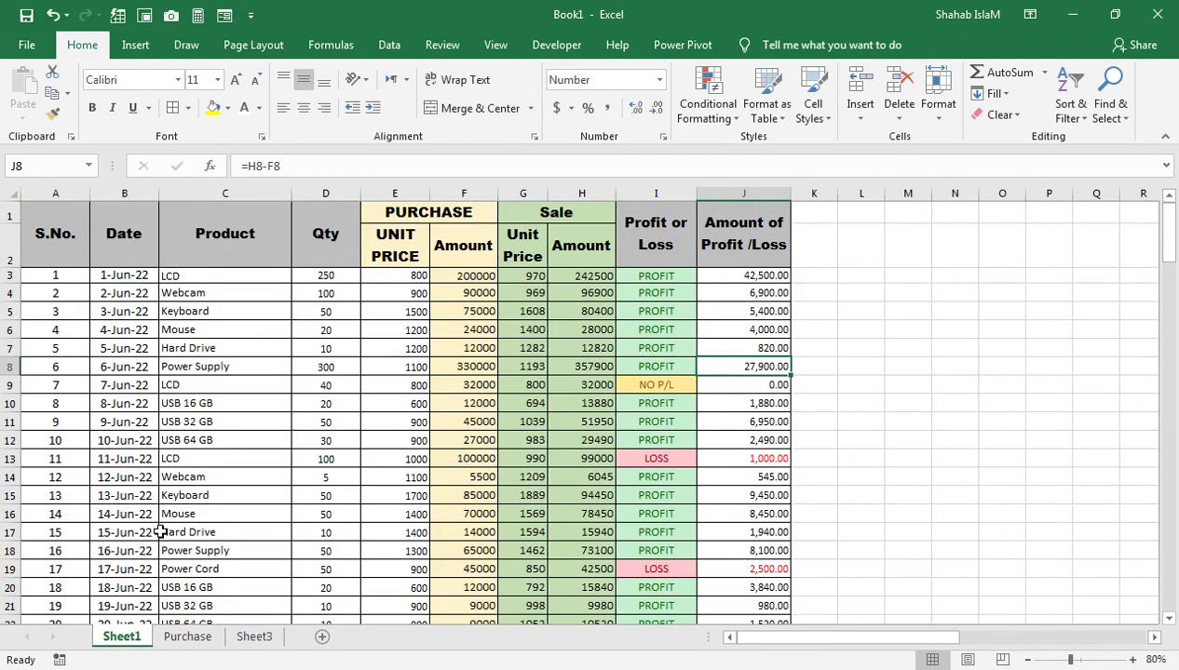
left_click_drag(160, 529, 154, 615)
- Start a new entry in row 19 of the Purchase sheet by filling down S.No. 17 and the date 17-Jun-22
left_click(186, 637)
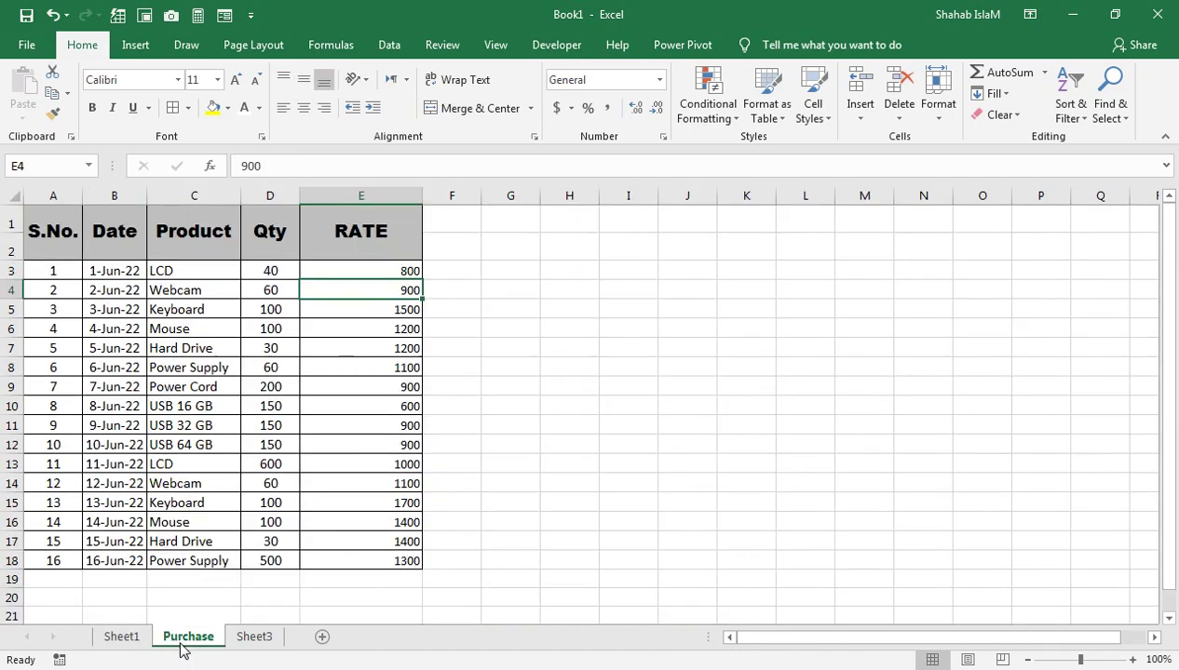
left_click(58, 561)
left_click_drag(81, 568, 85, 580)
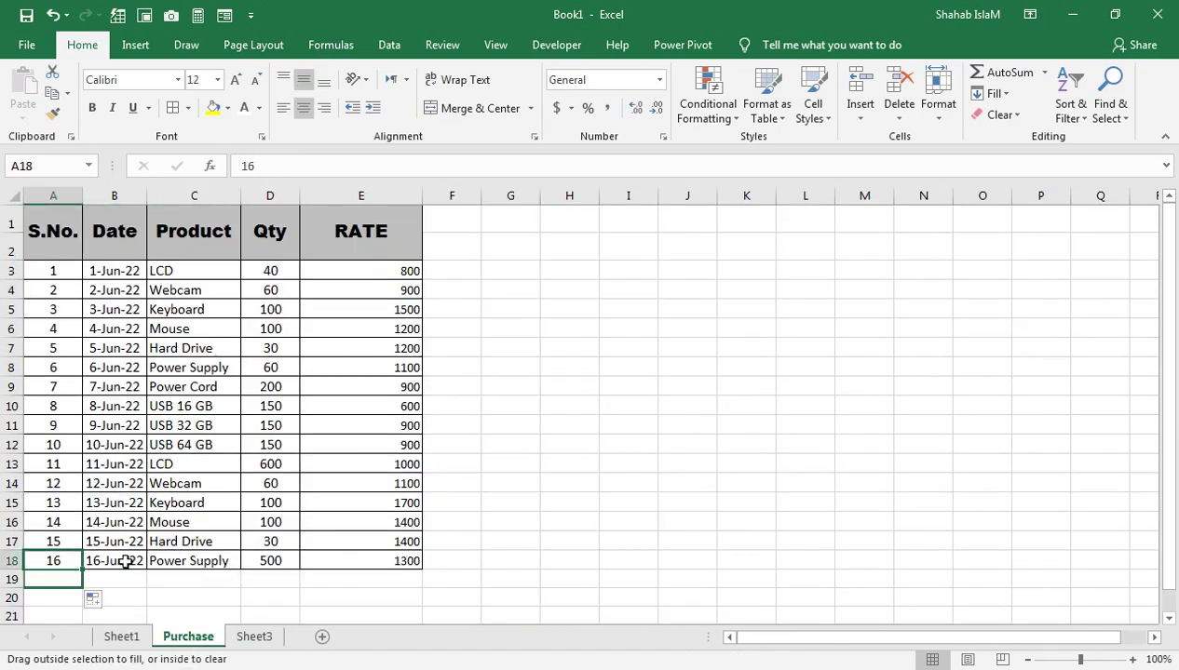
left_click(124, 561)
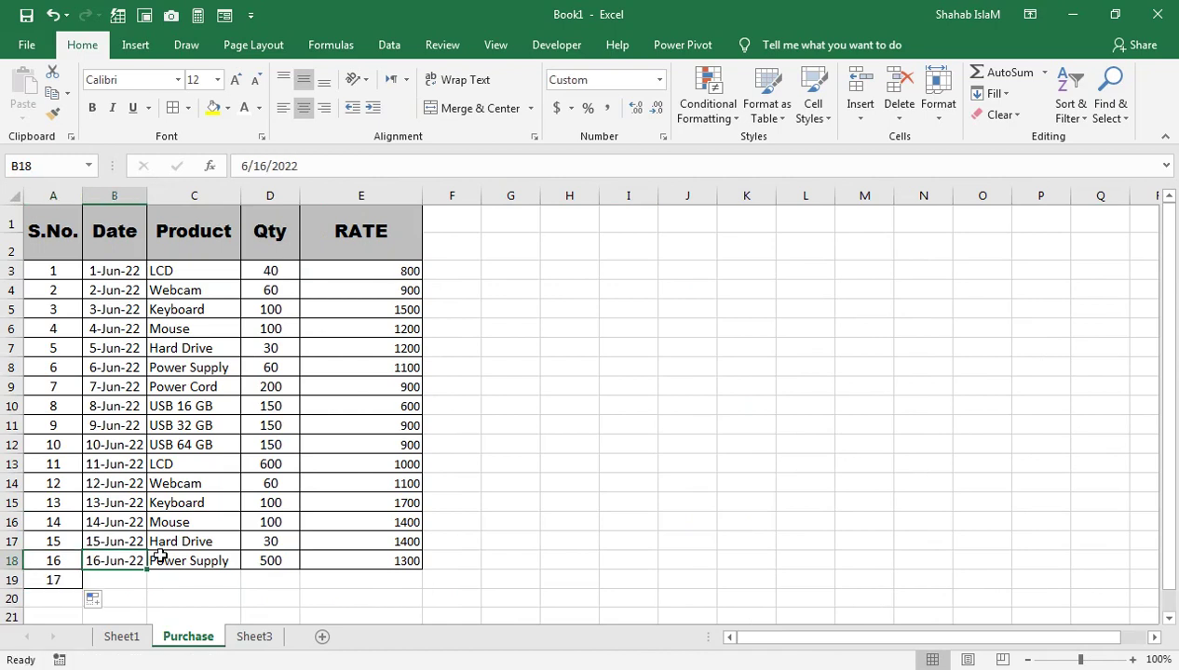
left_click_drag(146, 569, 149, 580)
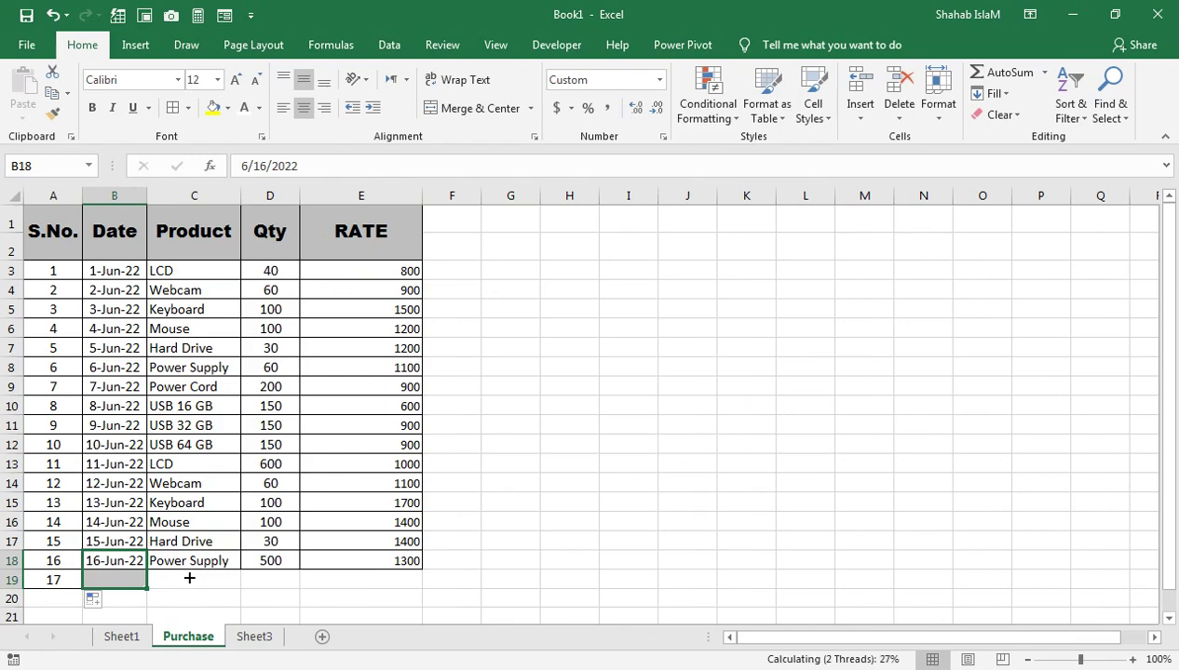
left_click(188, 577)
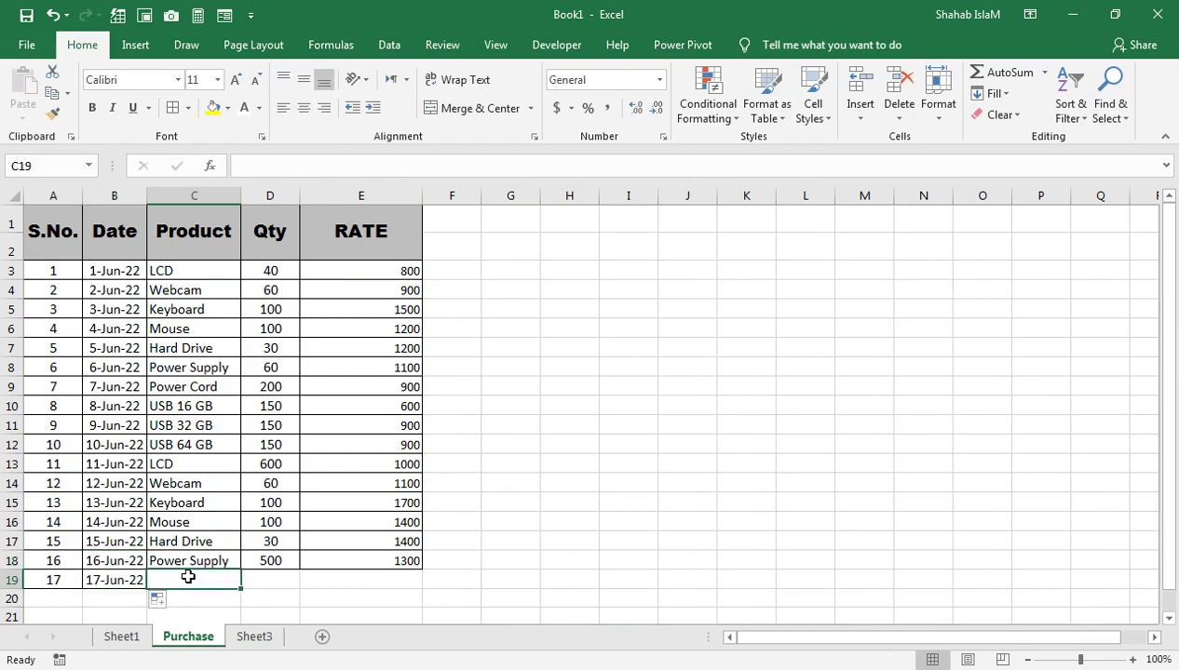
- Enter LCD as the product in row 19 of the Purchase sheet and check its current balance on Sheet3
type("LCD")
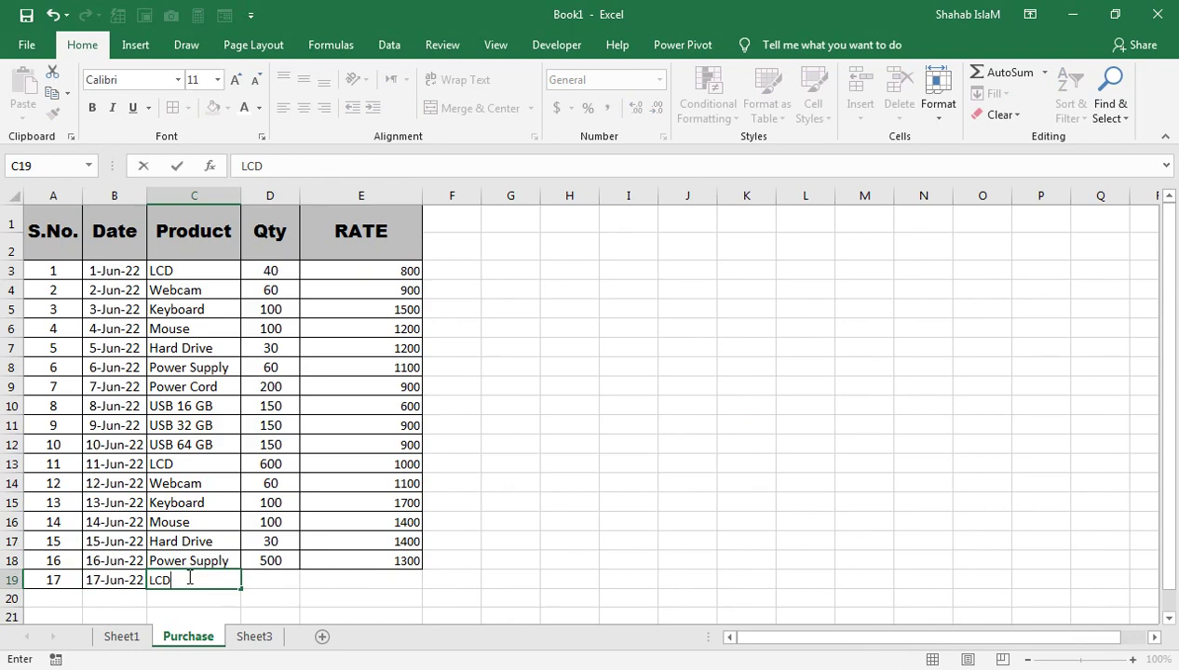
left_click(322, 574)
left_click(254, 636)
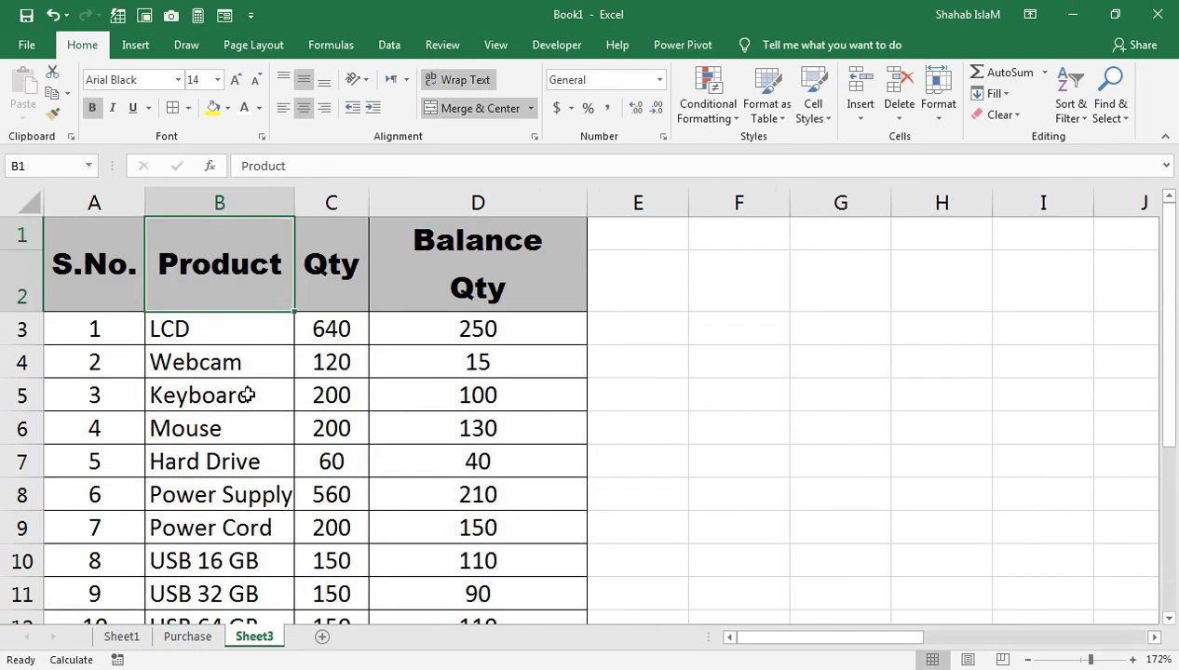
left_click(189, 637)
- Enter a quantity of 250 and a rate of 1200 for the new LCD purchase in row 19
left_click(280, 581)
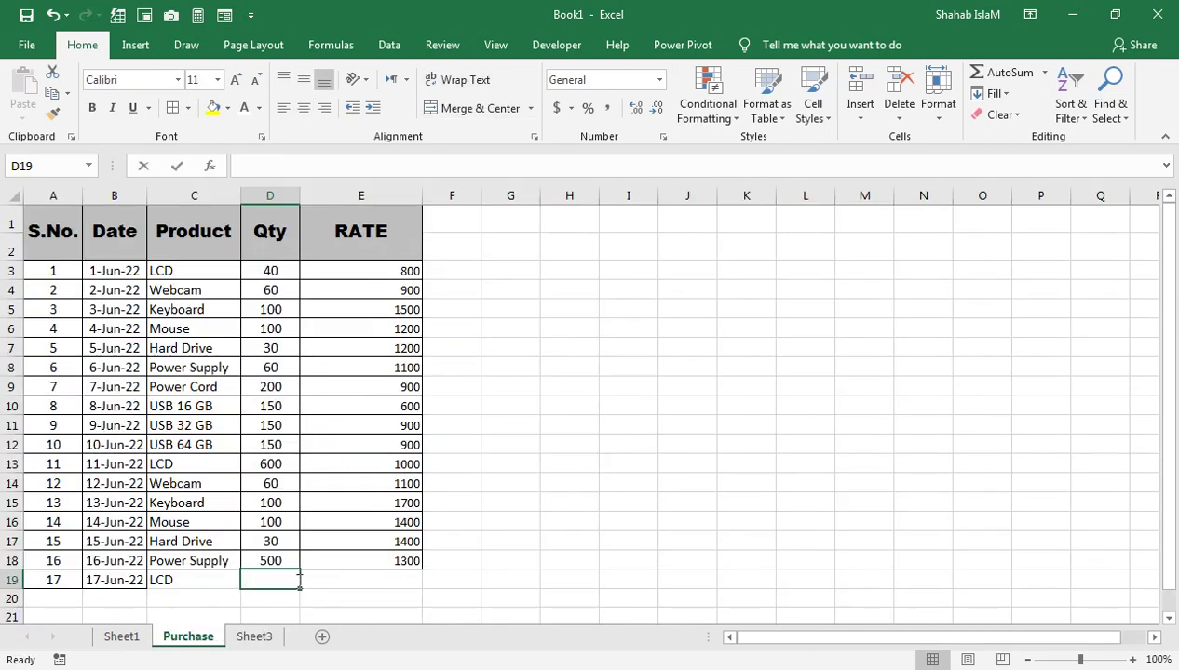
type("25")
key("BackSpace")
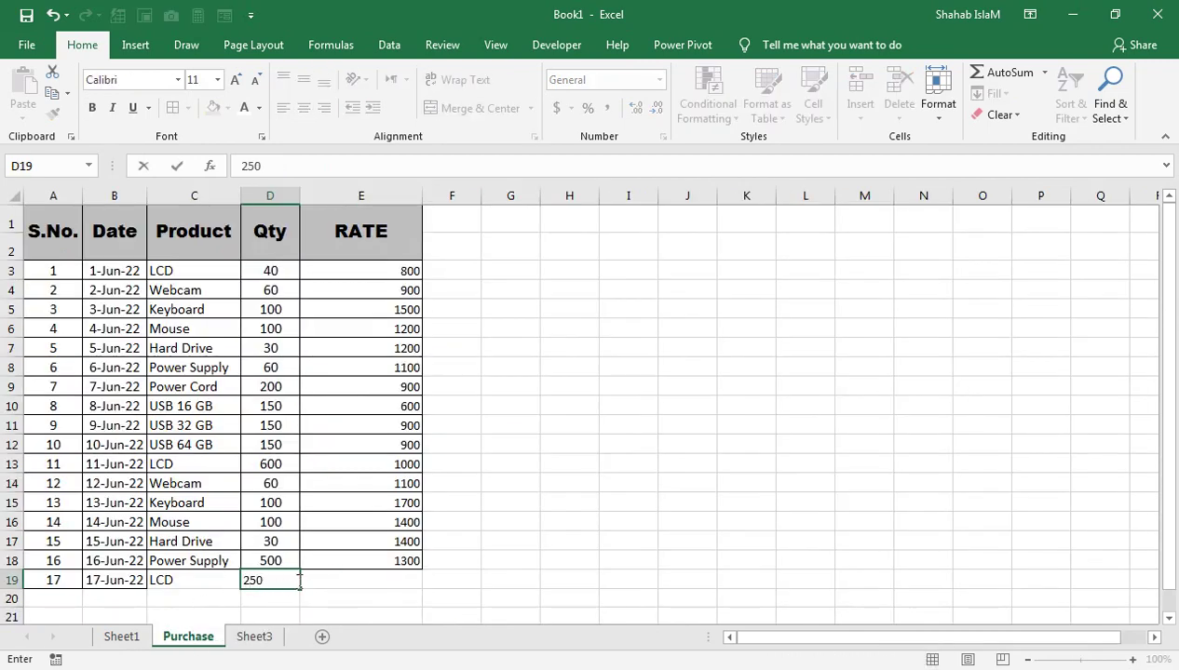
key("Tab")
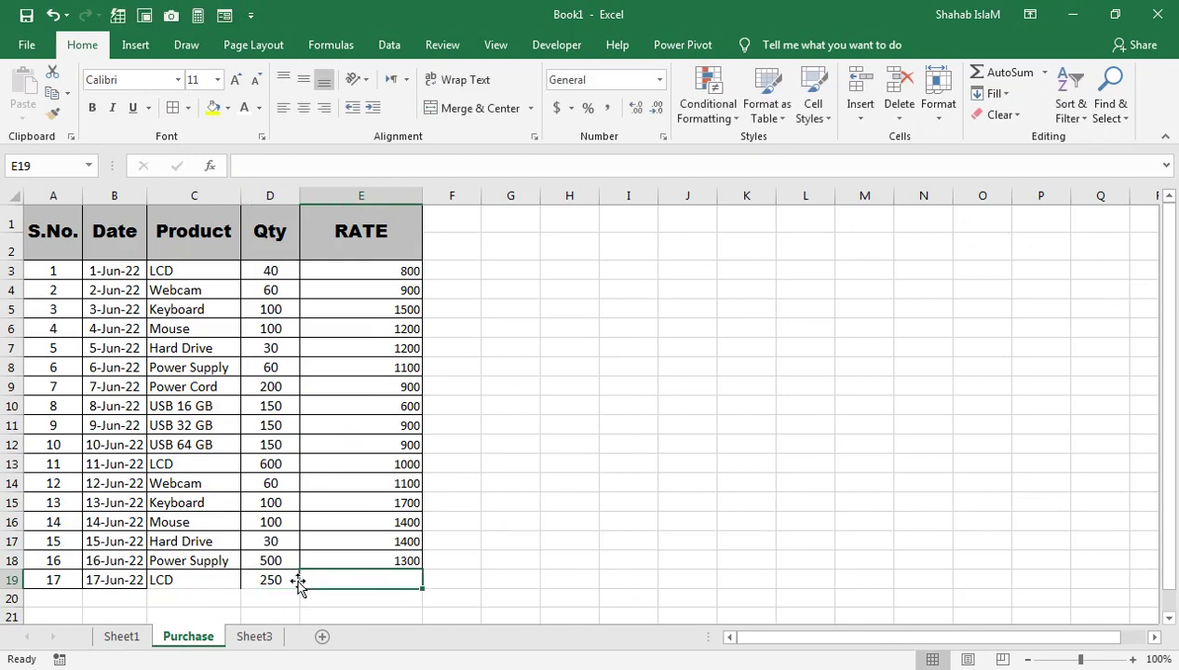
type("12000")
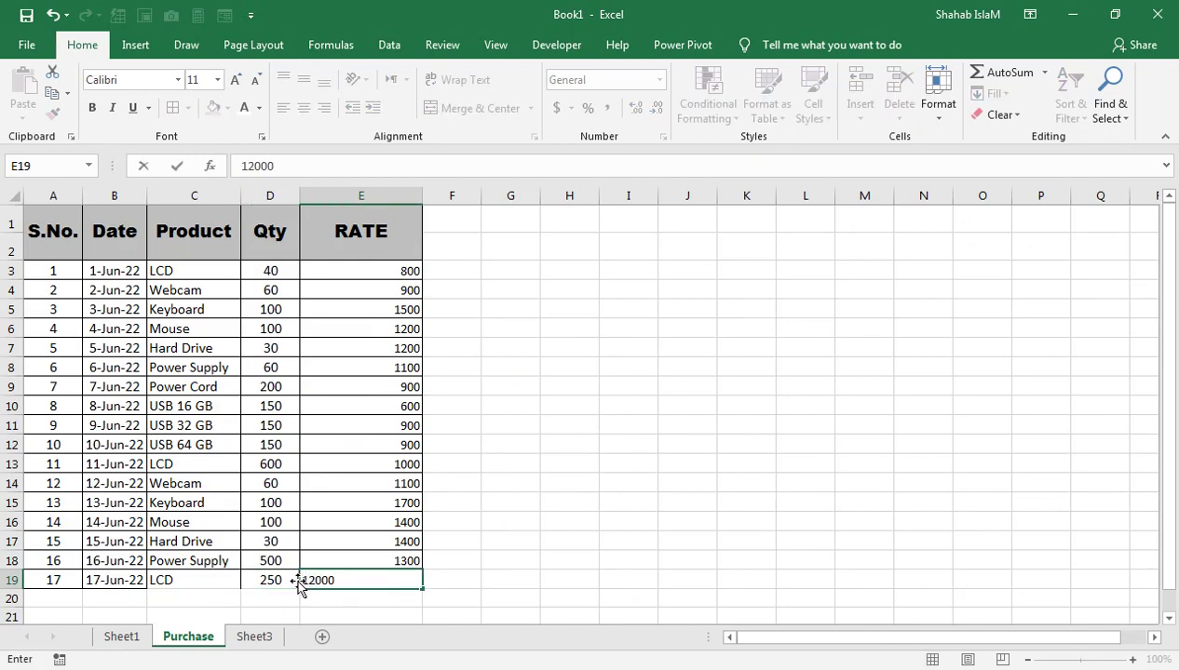
key("BackSpace")
key("Return")
- Apply cell borders to the new purchase entry across A19:E20
left_click_drag(74, 582, 322, 590)
left_click(172, 108)
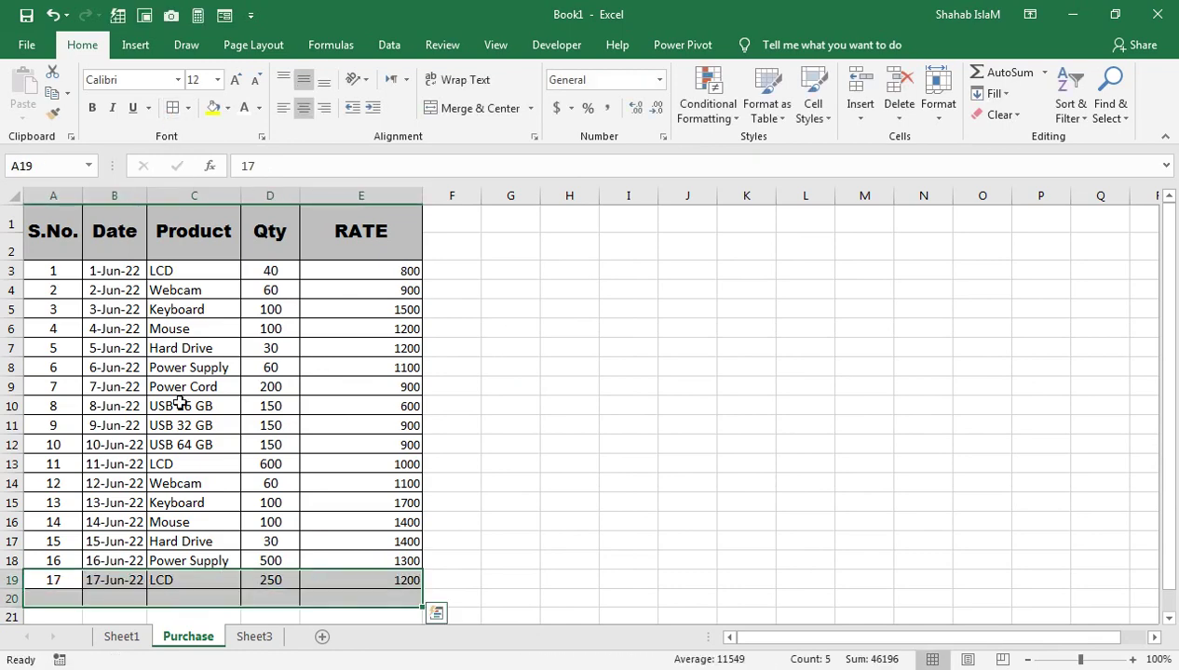
left_click(182, 425)
- Check the LCD quantity and balance quantity and their formulas on Sheet3 after the new purchase
left_click(247, 635)
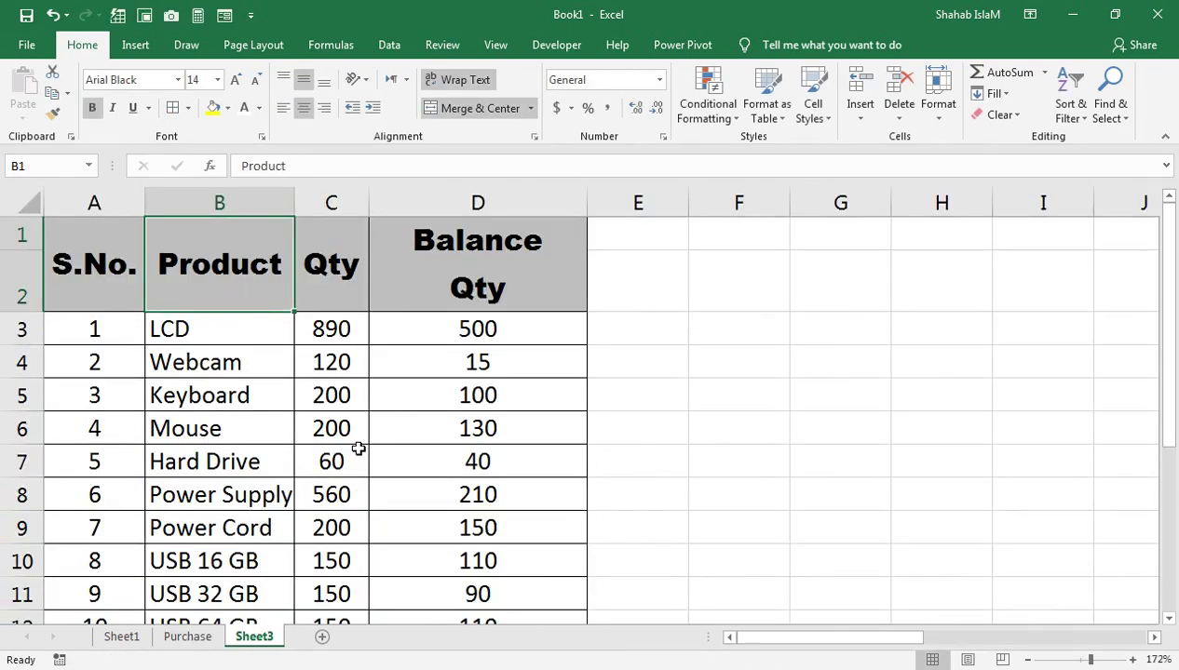
left_click(391, 328)
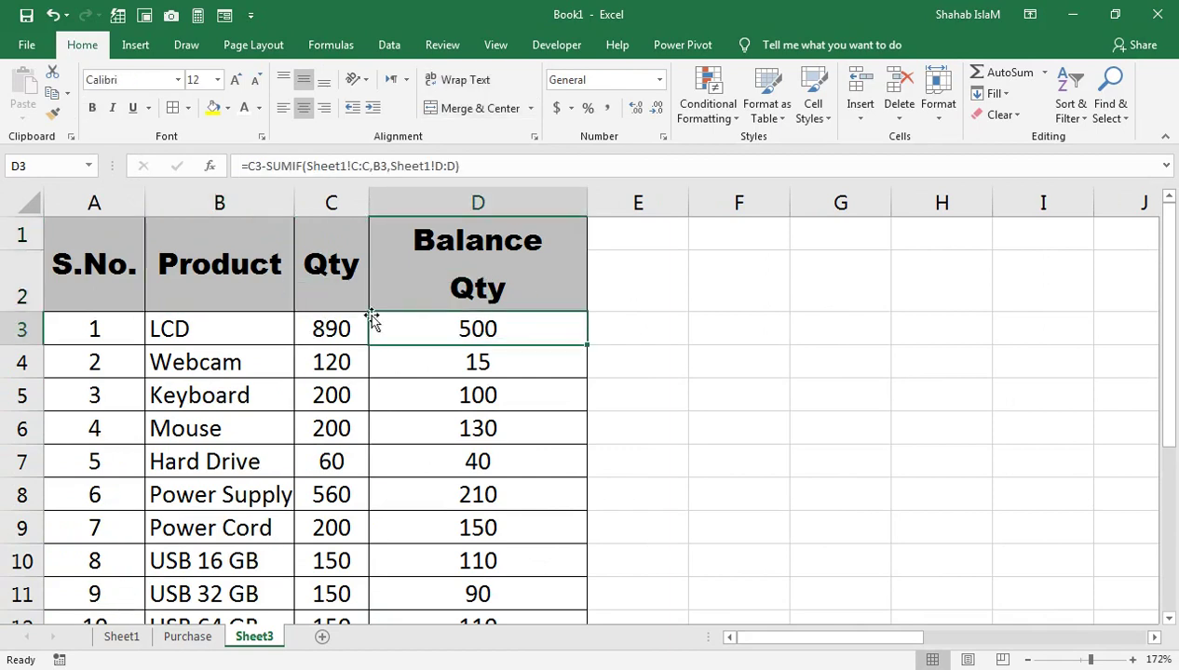
left_click(344, 328)
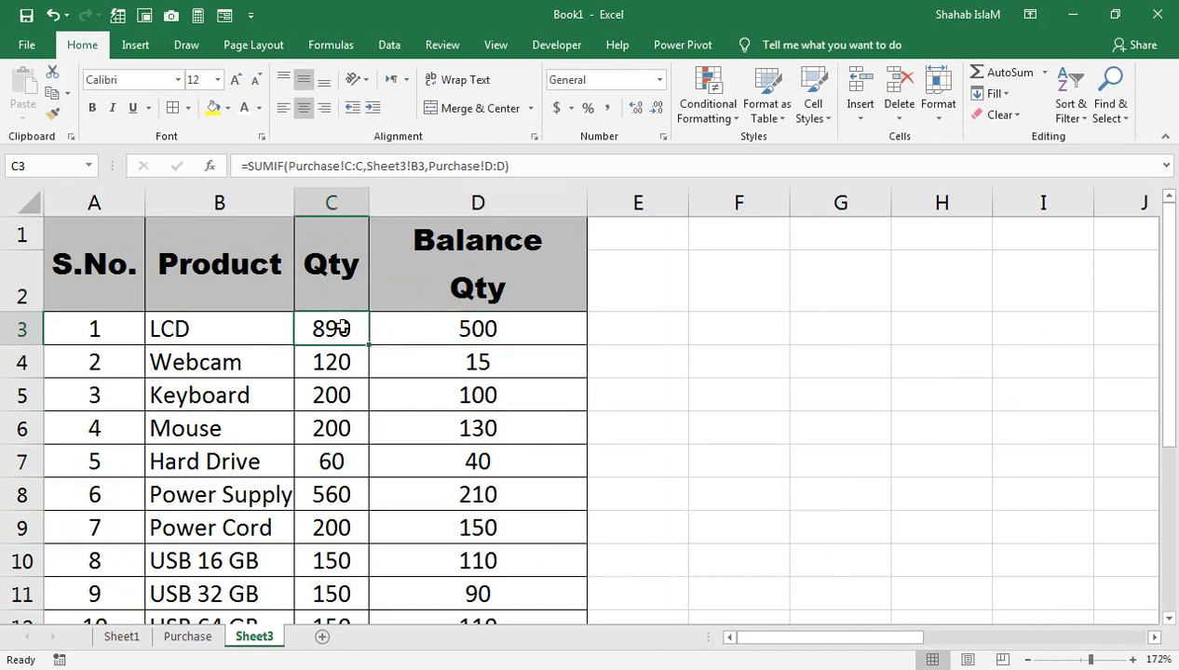
left_click(393, 321)
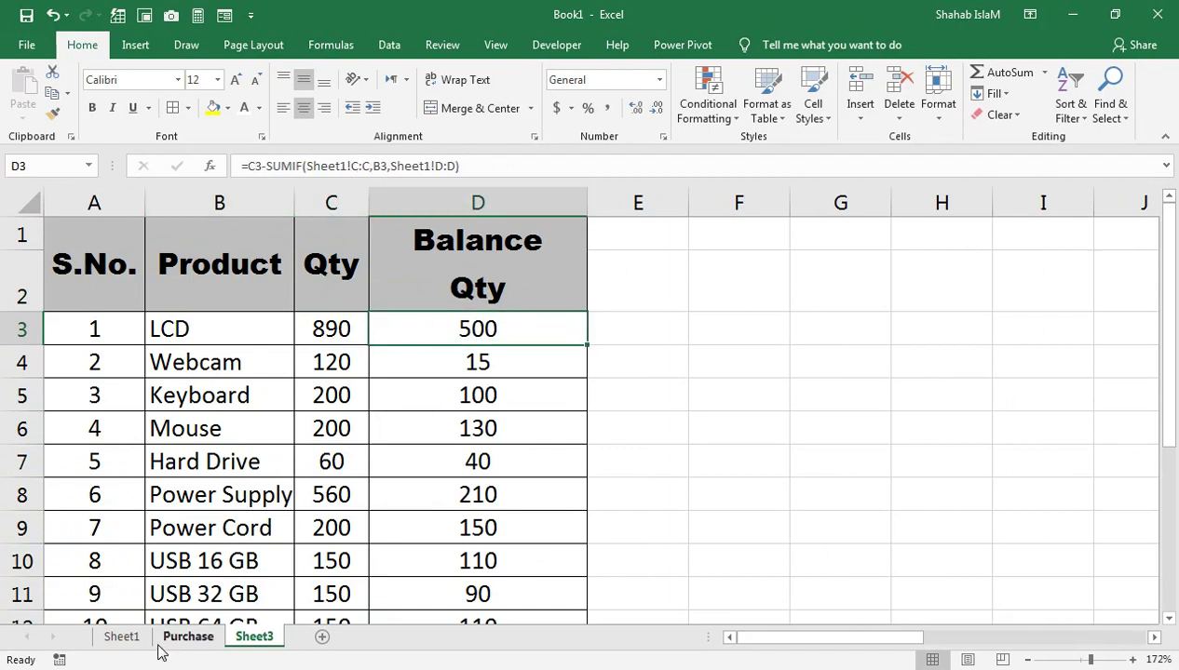
- Rename Sheet3 as BALANCE REPORT
double_click(239, 639)
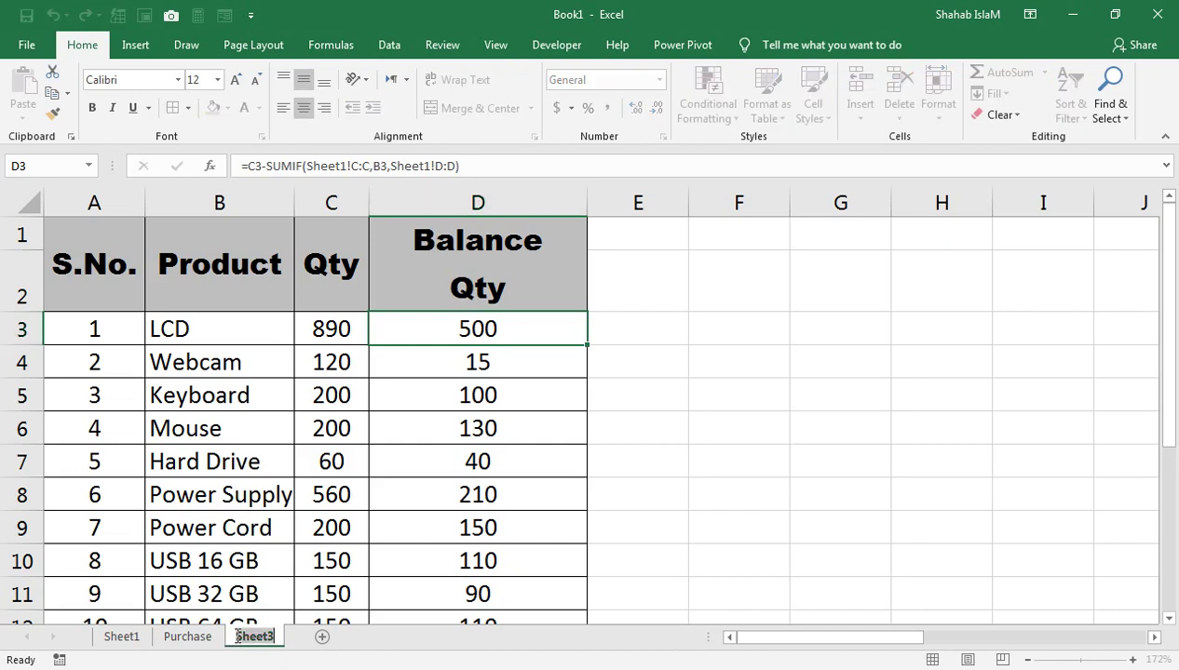
type("BAALNCE")
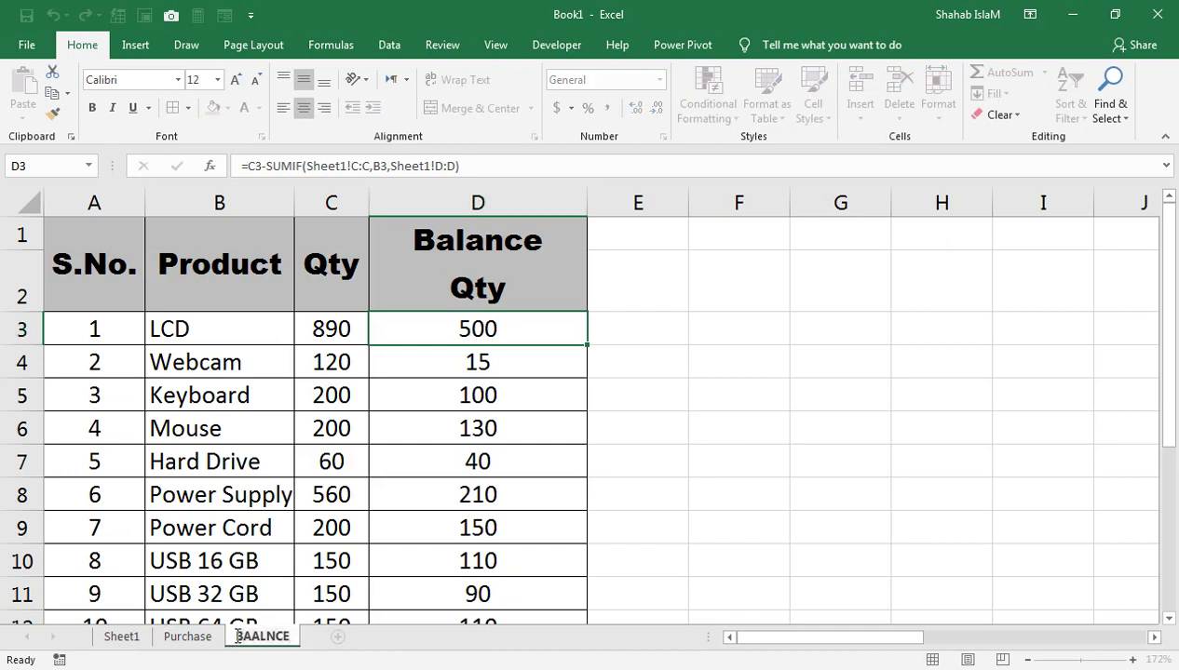
key("BackSpace")
key("BackSpace")
key("BackSpace")
key("BackSpace")
key("BackSpace")
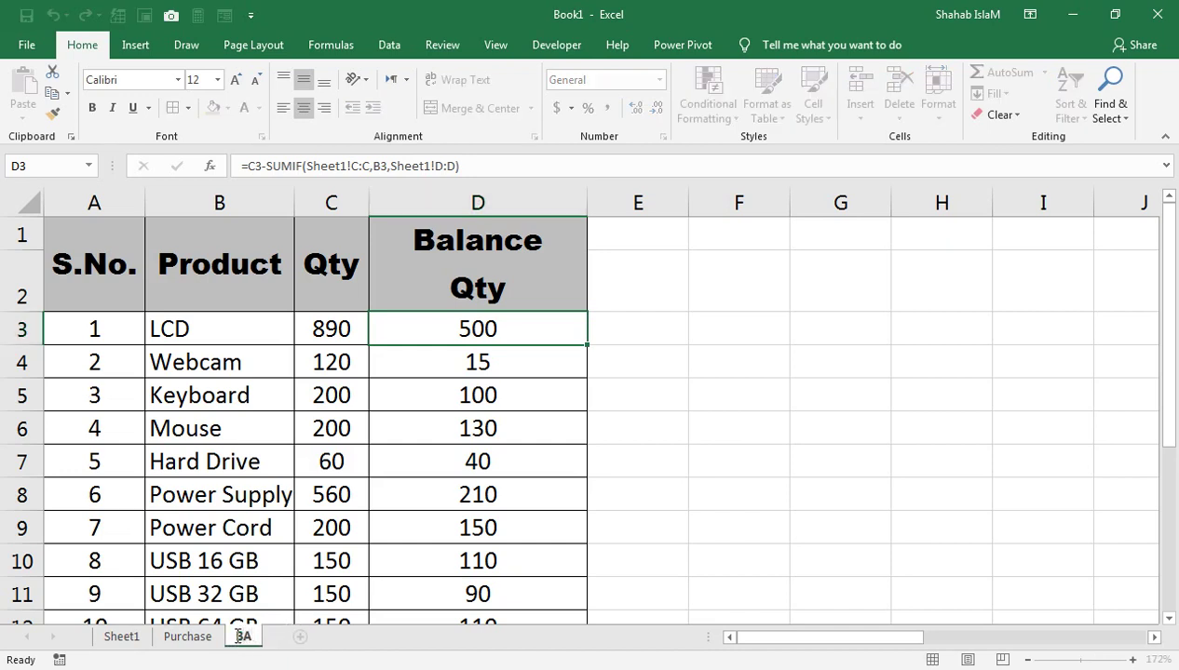
type("LANE")
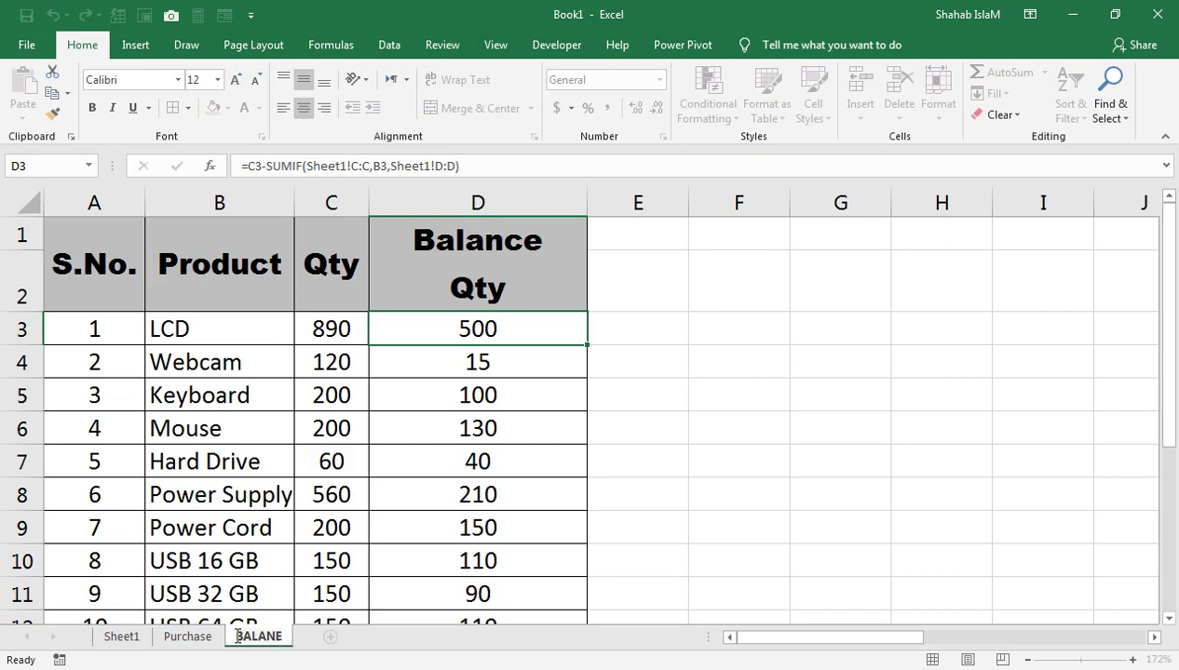
key("BackSpace")
type("CE REPORT")
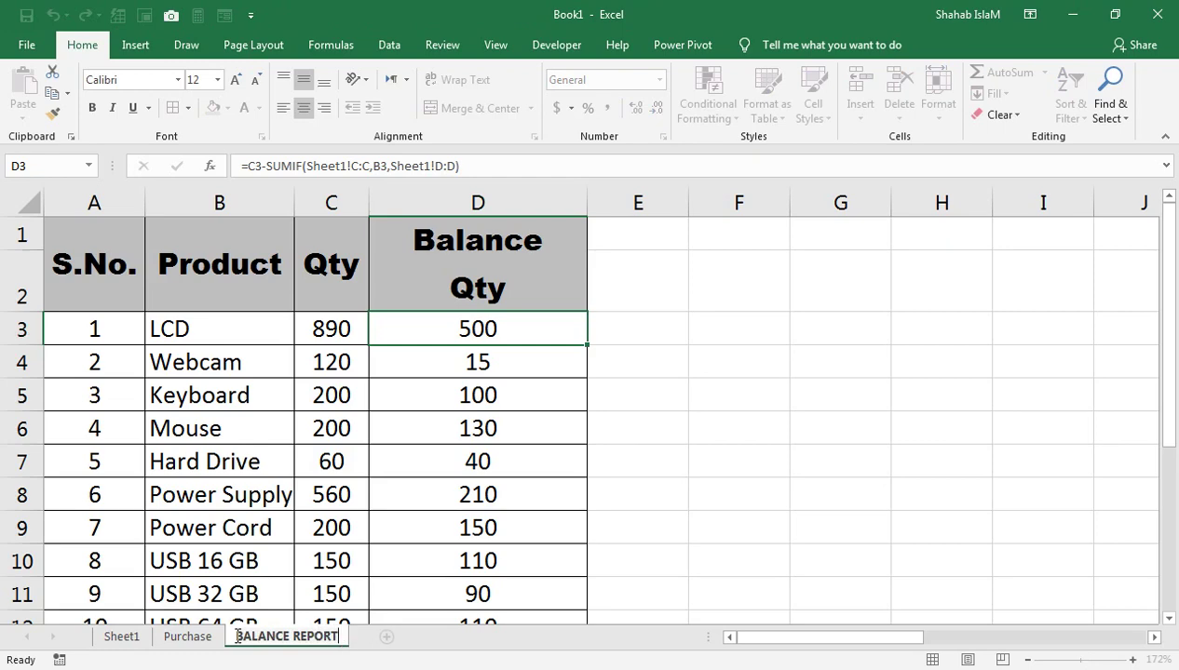
key("Return")
- Rename Sheet1 as SALE REPORT
left_click(118, 637)
double_click(119, 637)
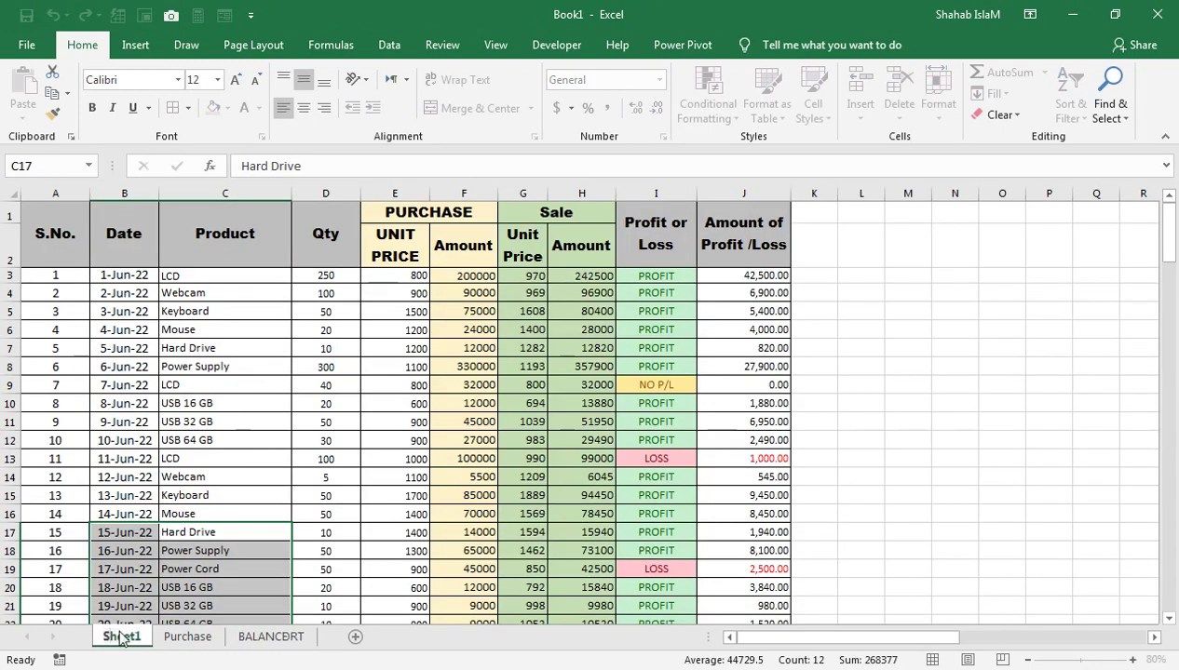
type("SalE REPORT")
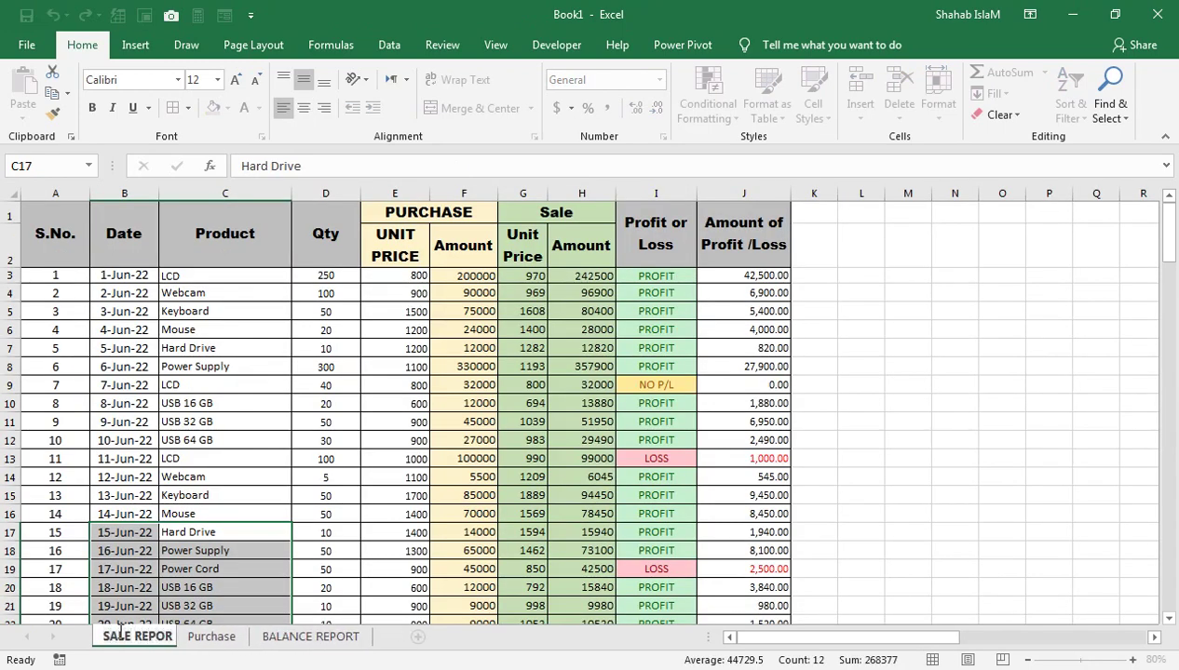
key("Return")
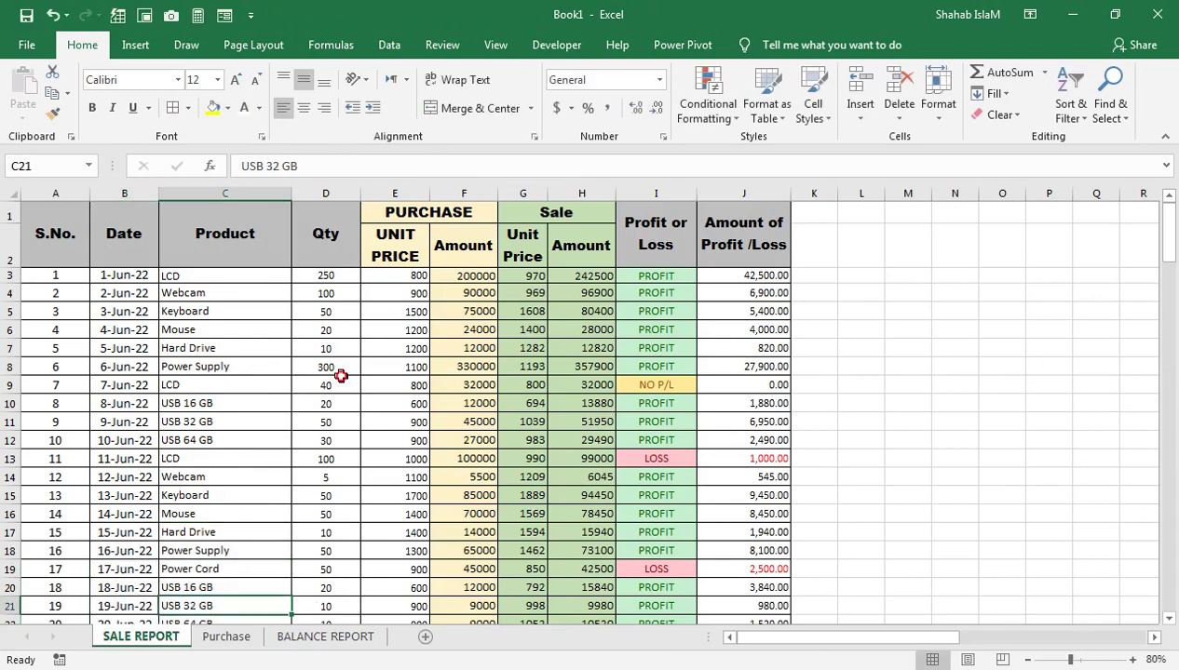
left_click(339, 377)
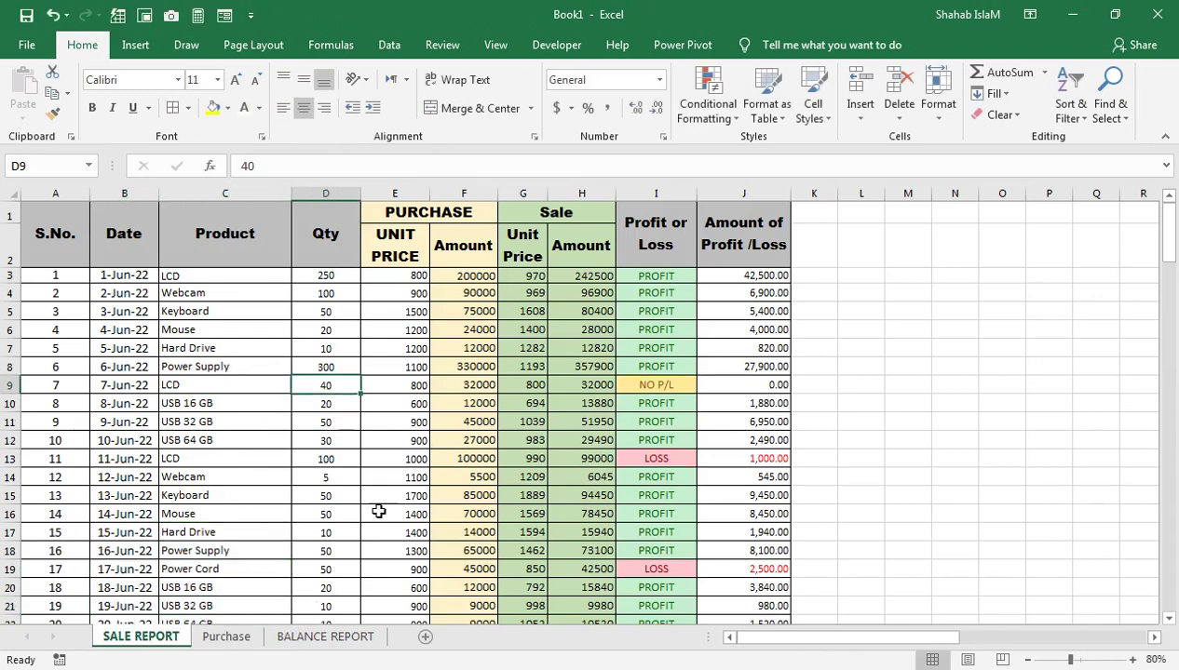